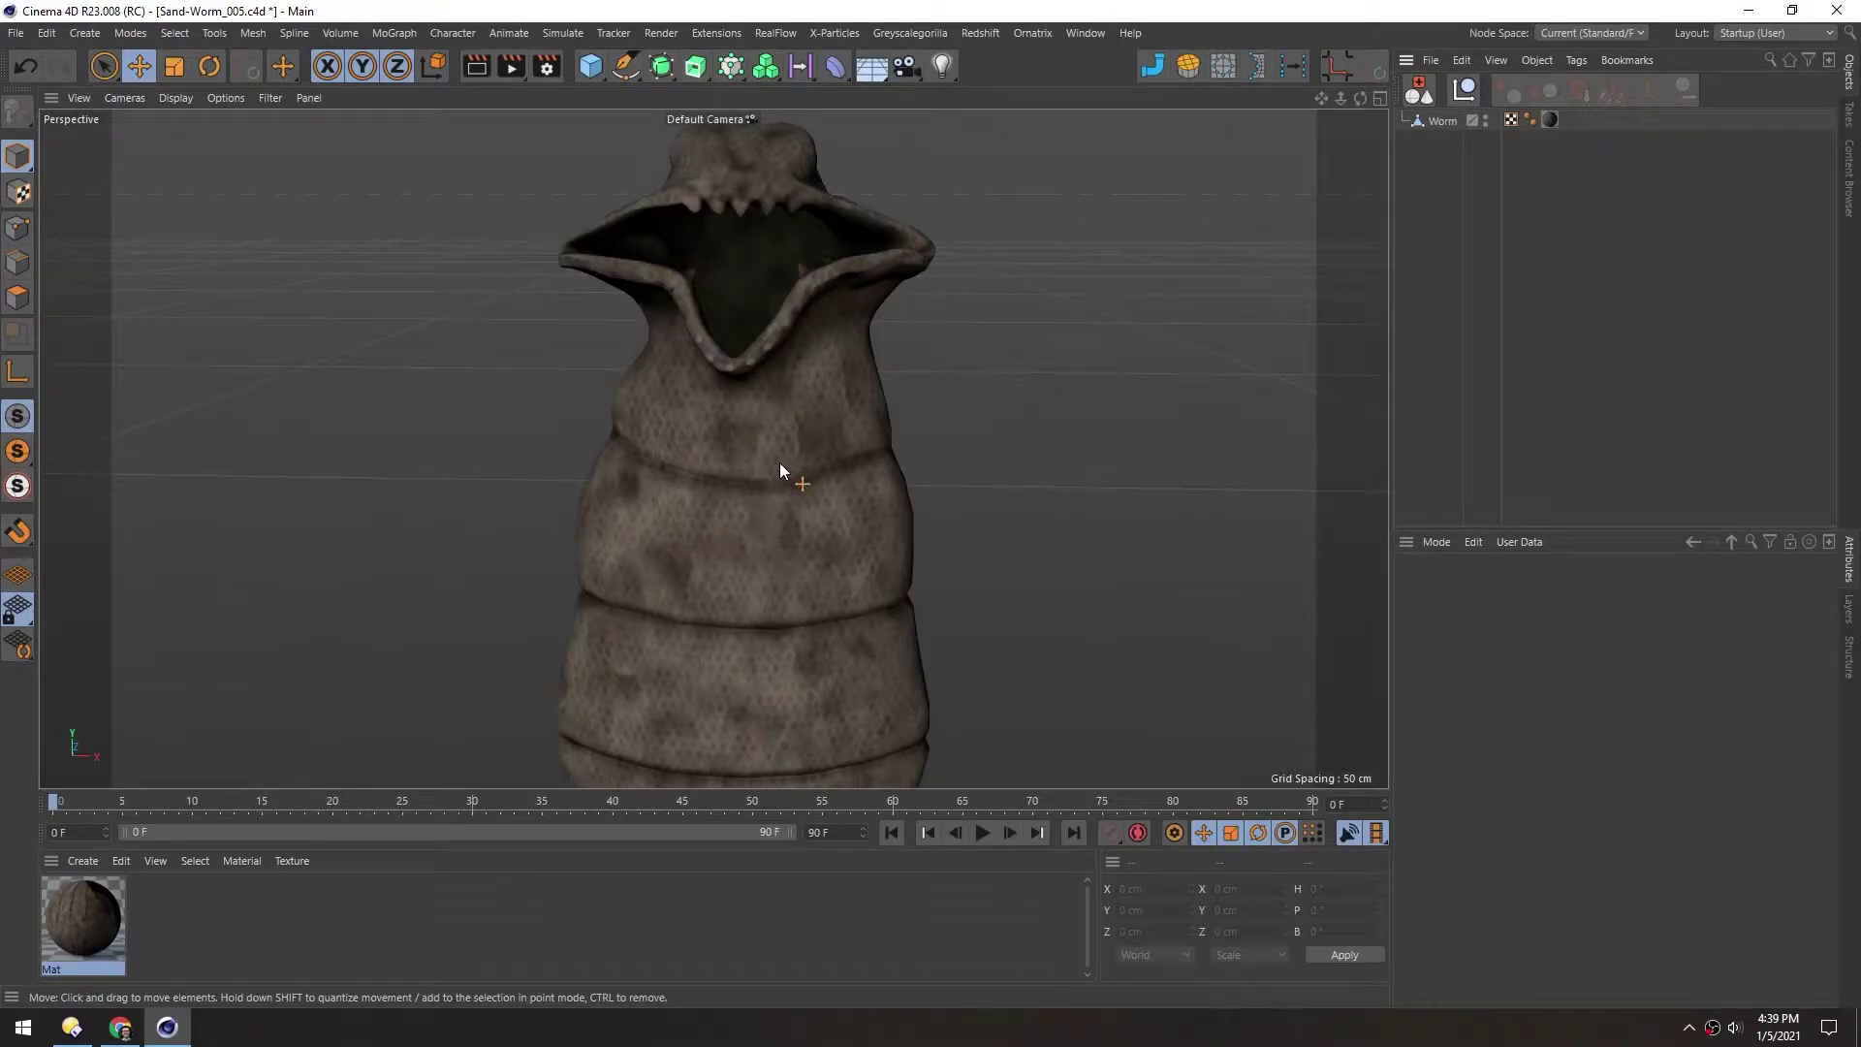
Add a joint and raise it in the side view to about 81 cm in Y, in the middle of the worm's body
left_click_drag(779, 463, 732, 441, "alt")
left_click(451, 35)
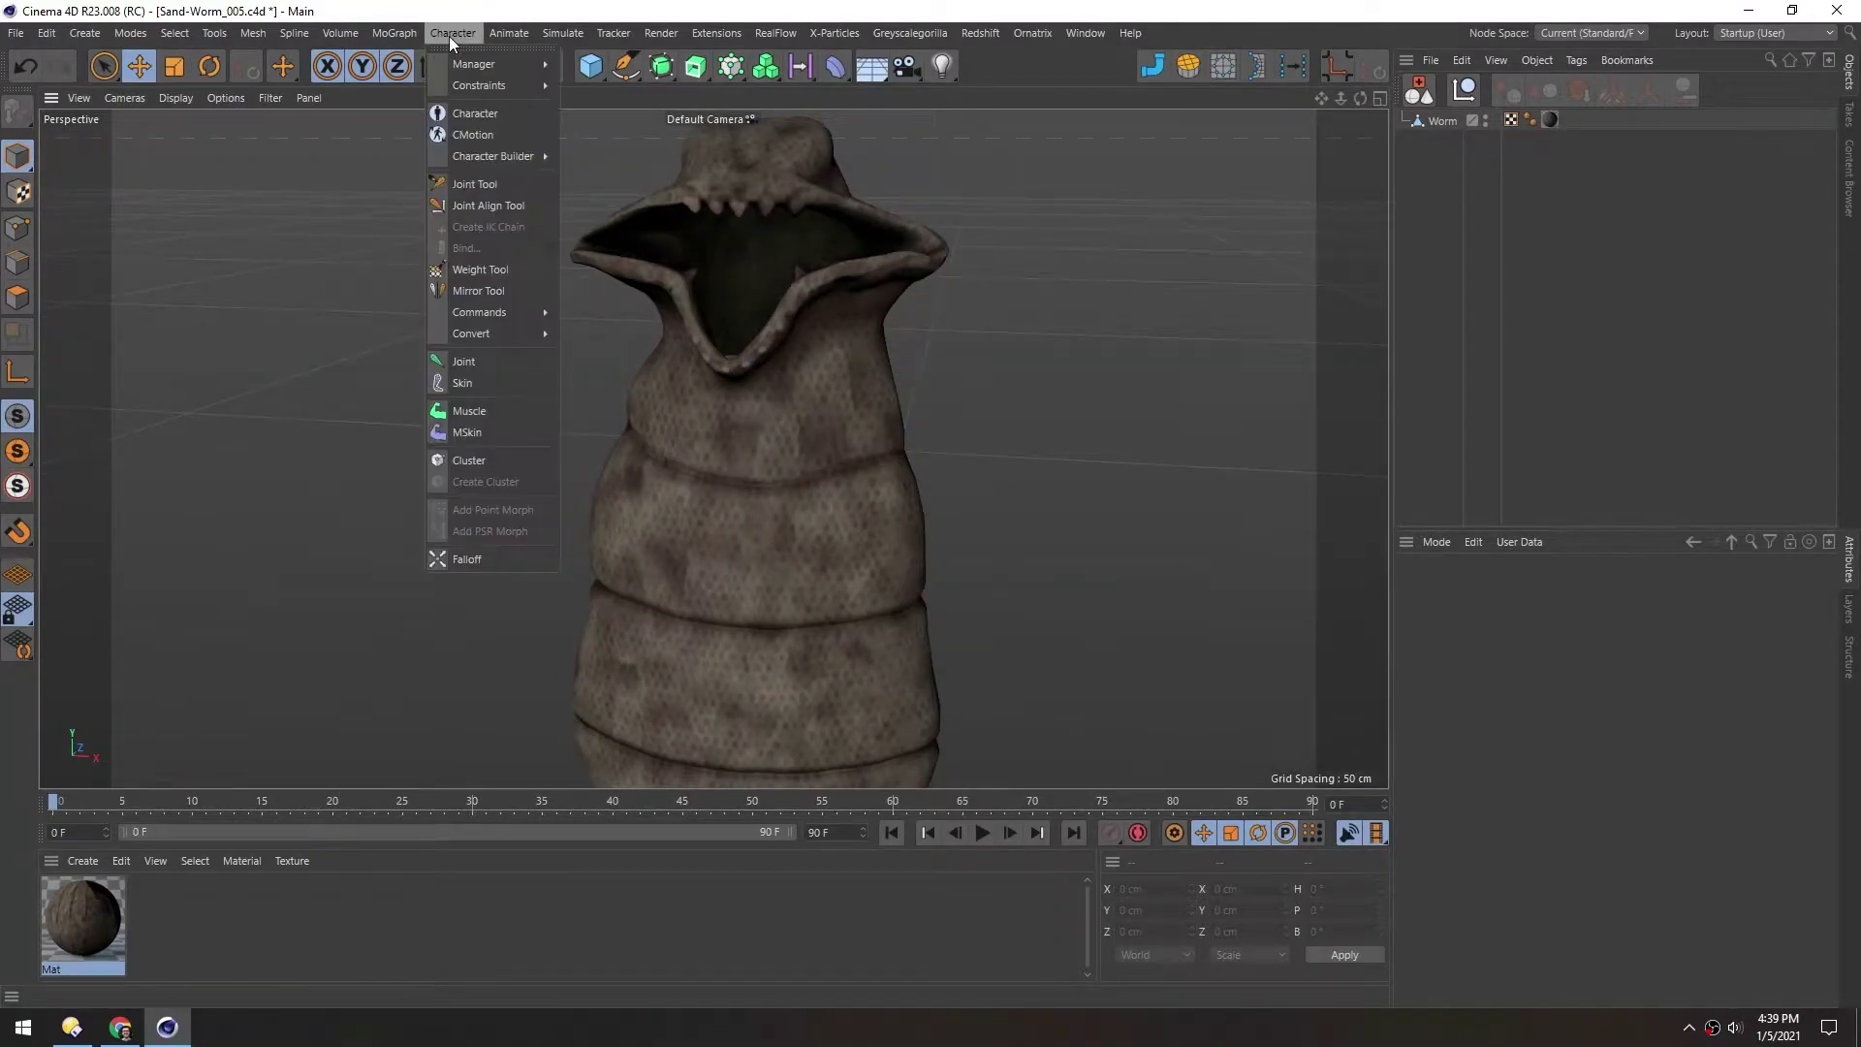
left_click(465, 364)
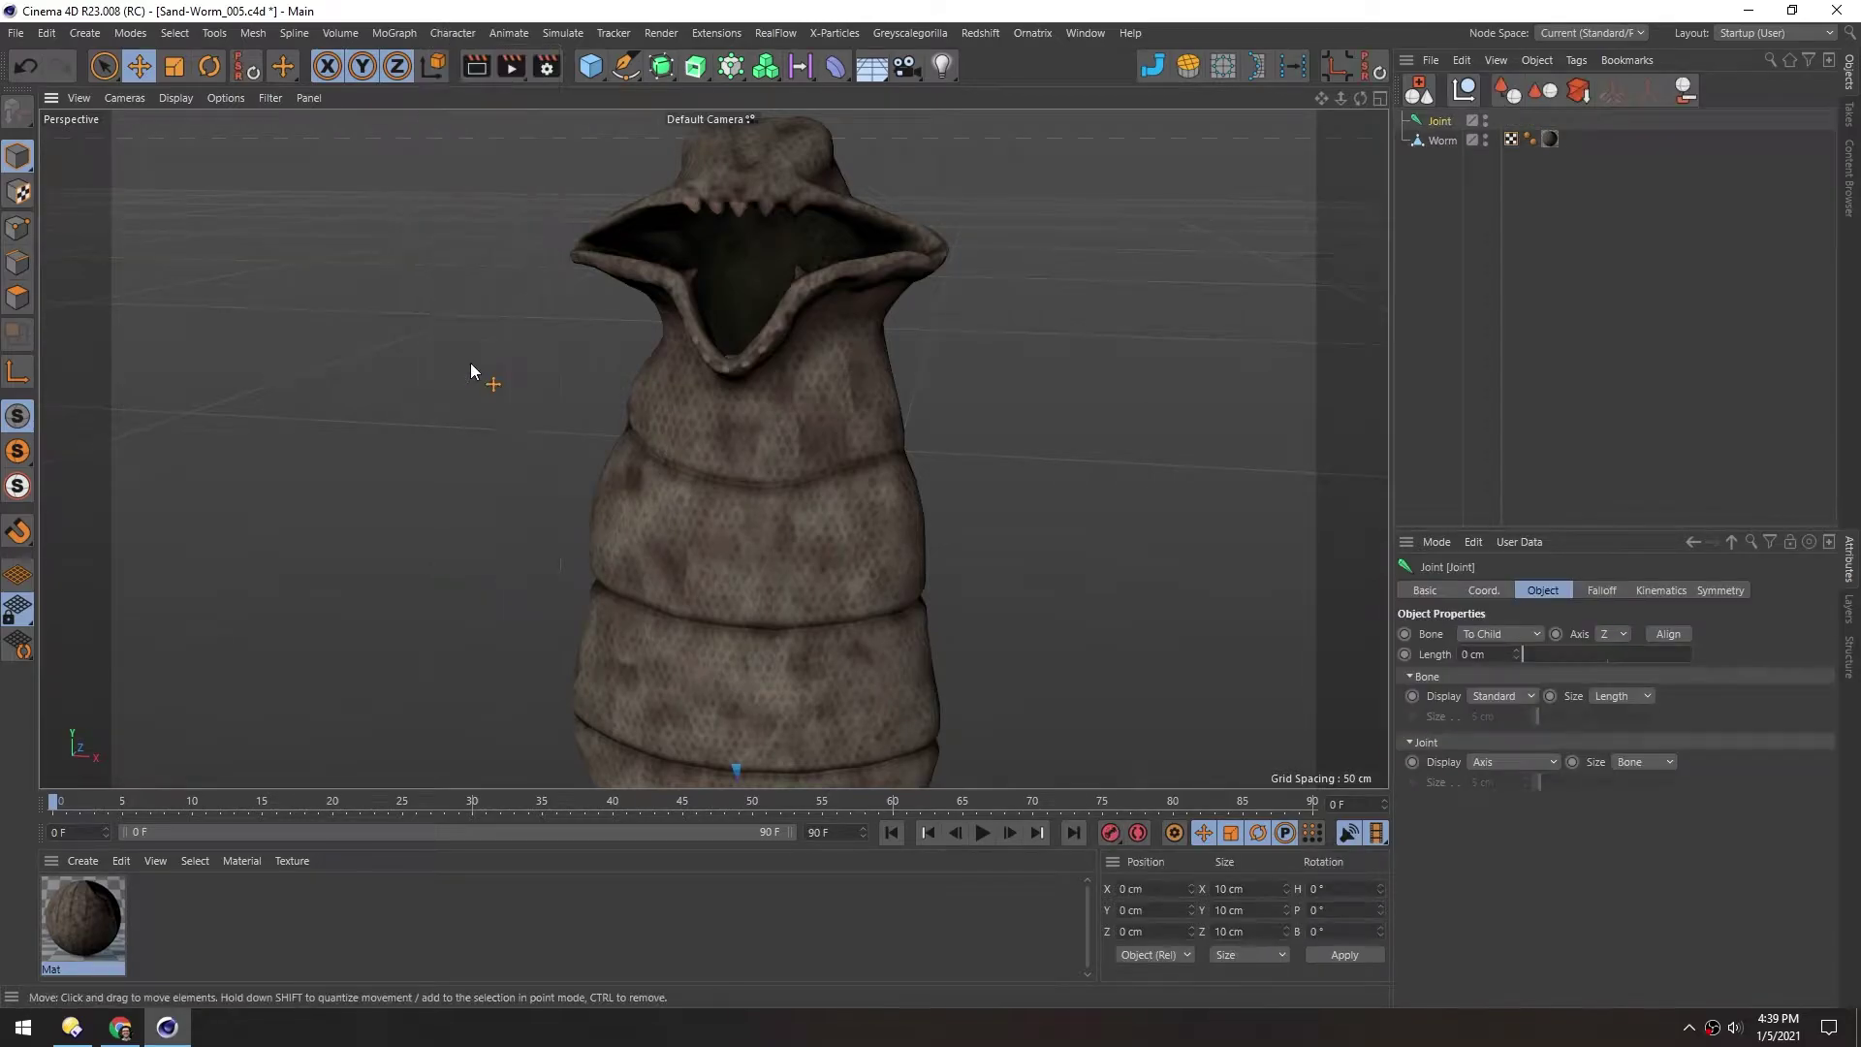
middle_click(414, 396)
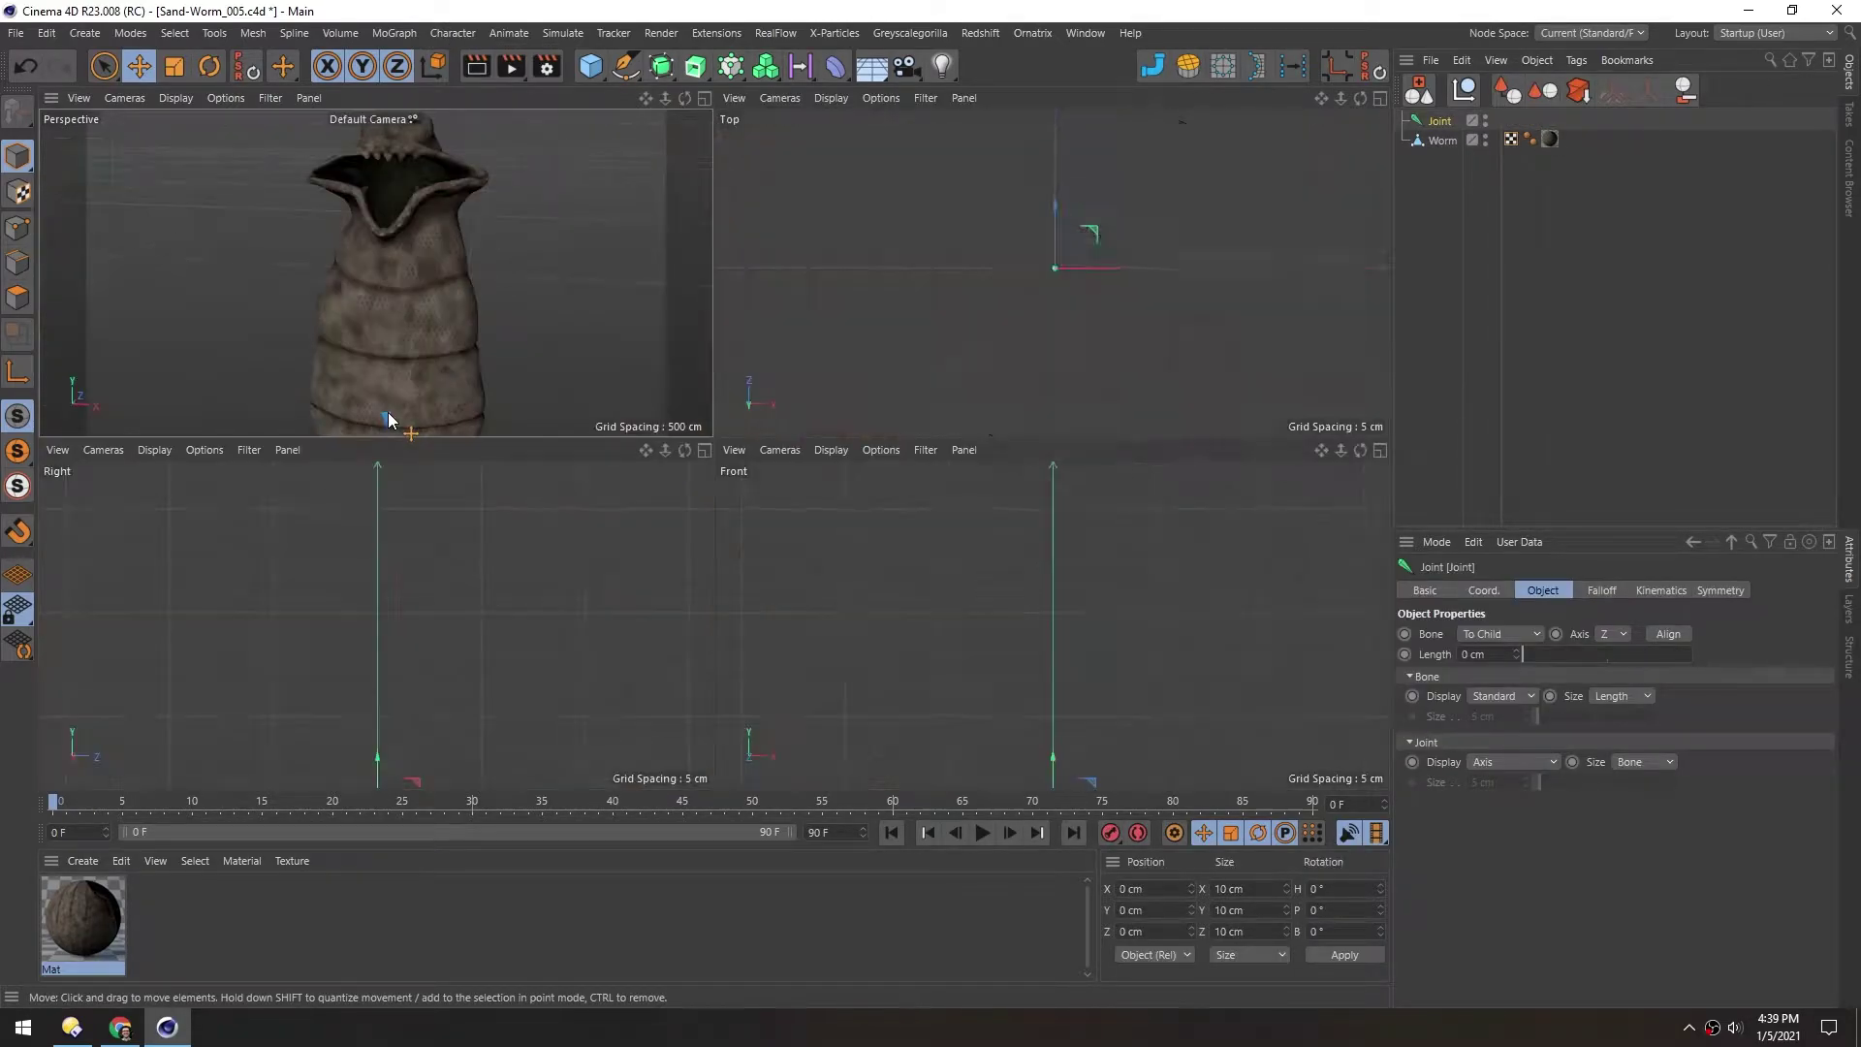
middle_click(579, 592)
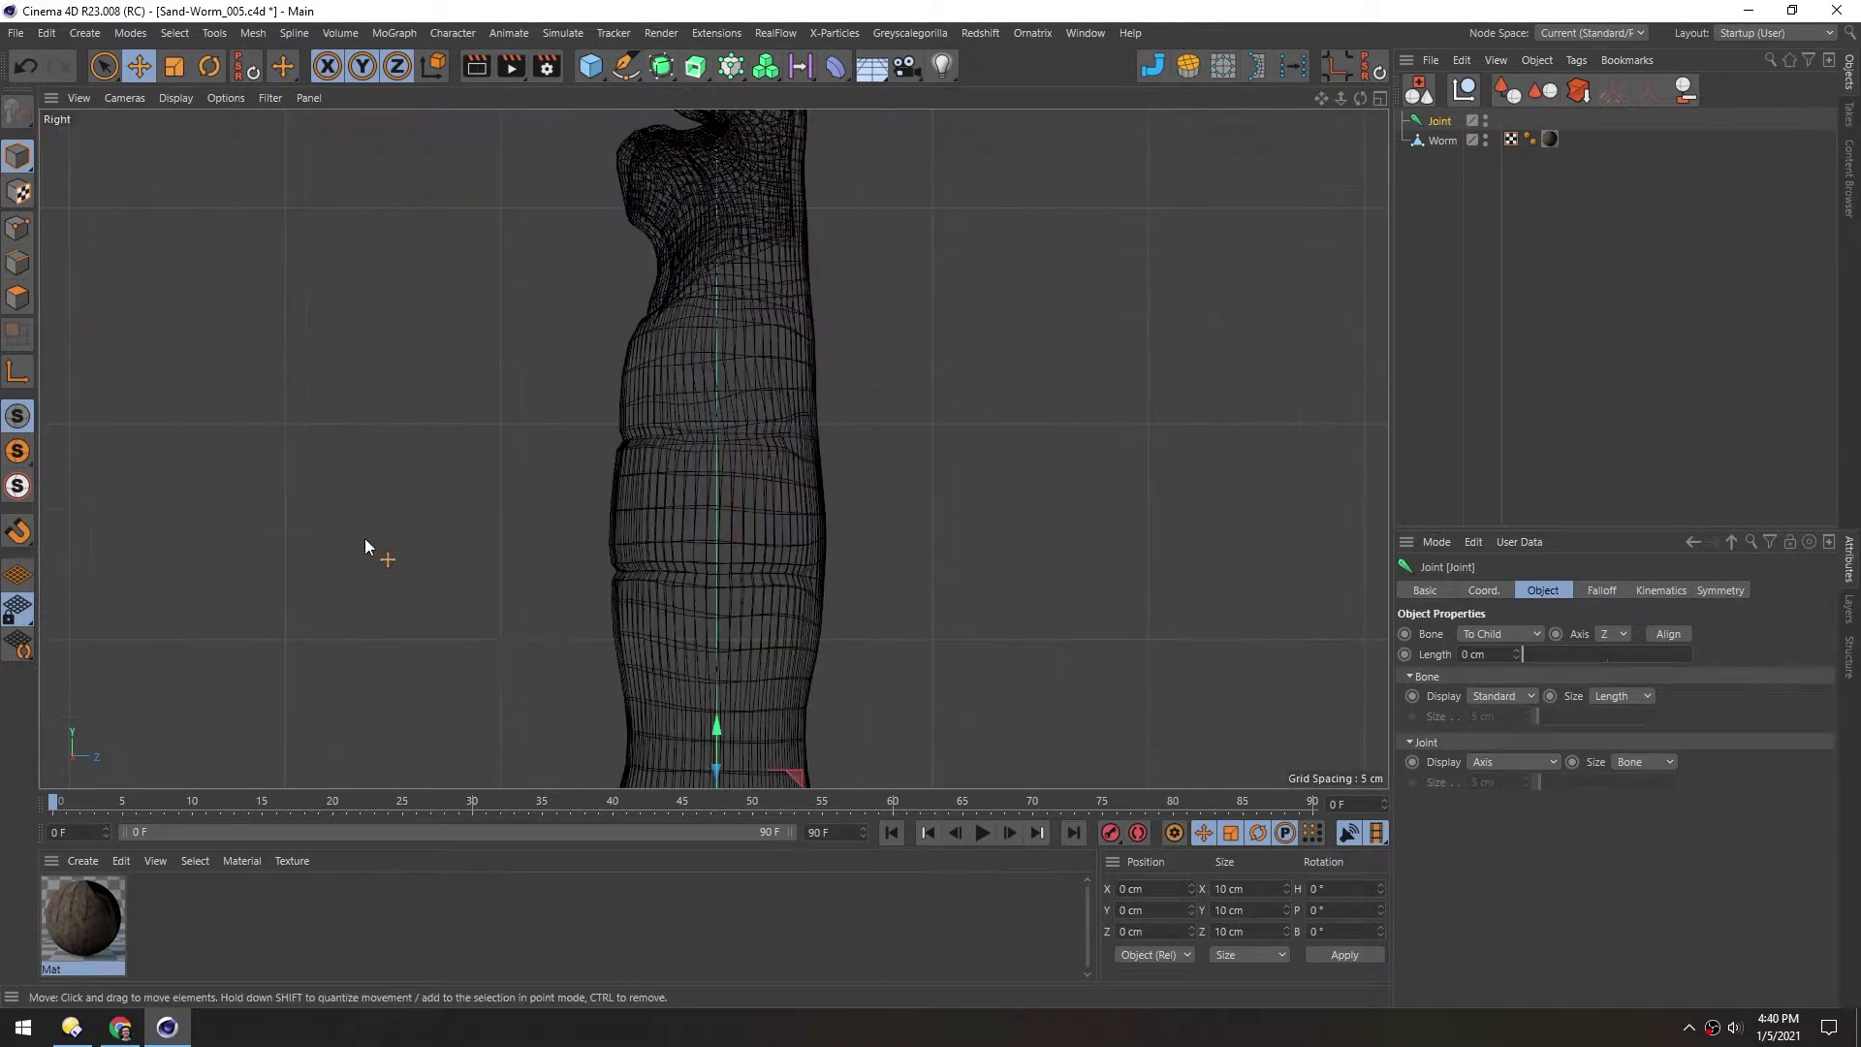
scroll(367, 485, "down", 5)
middle_click_drag(344, 532, 498, 525, "alt")
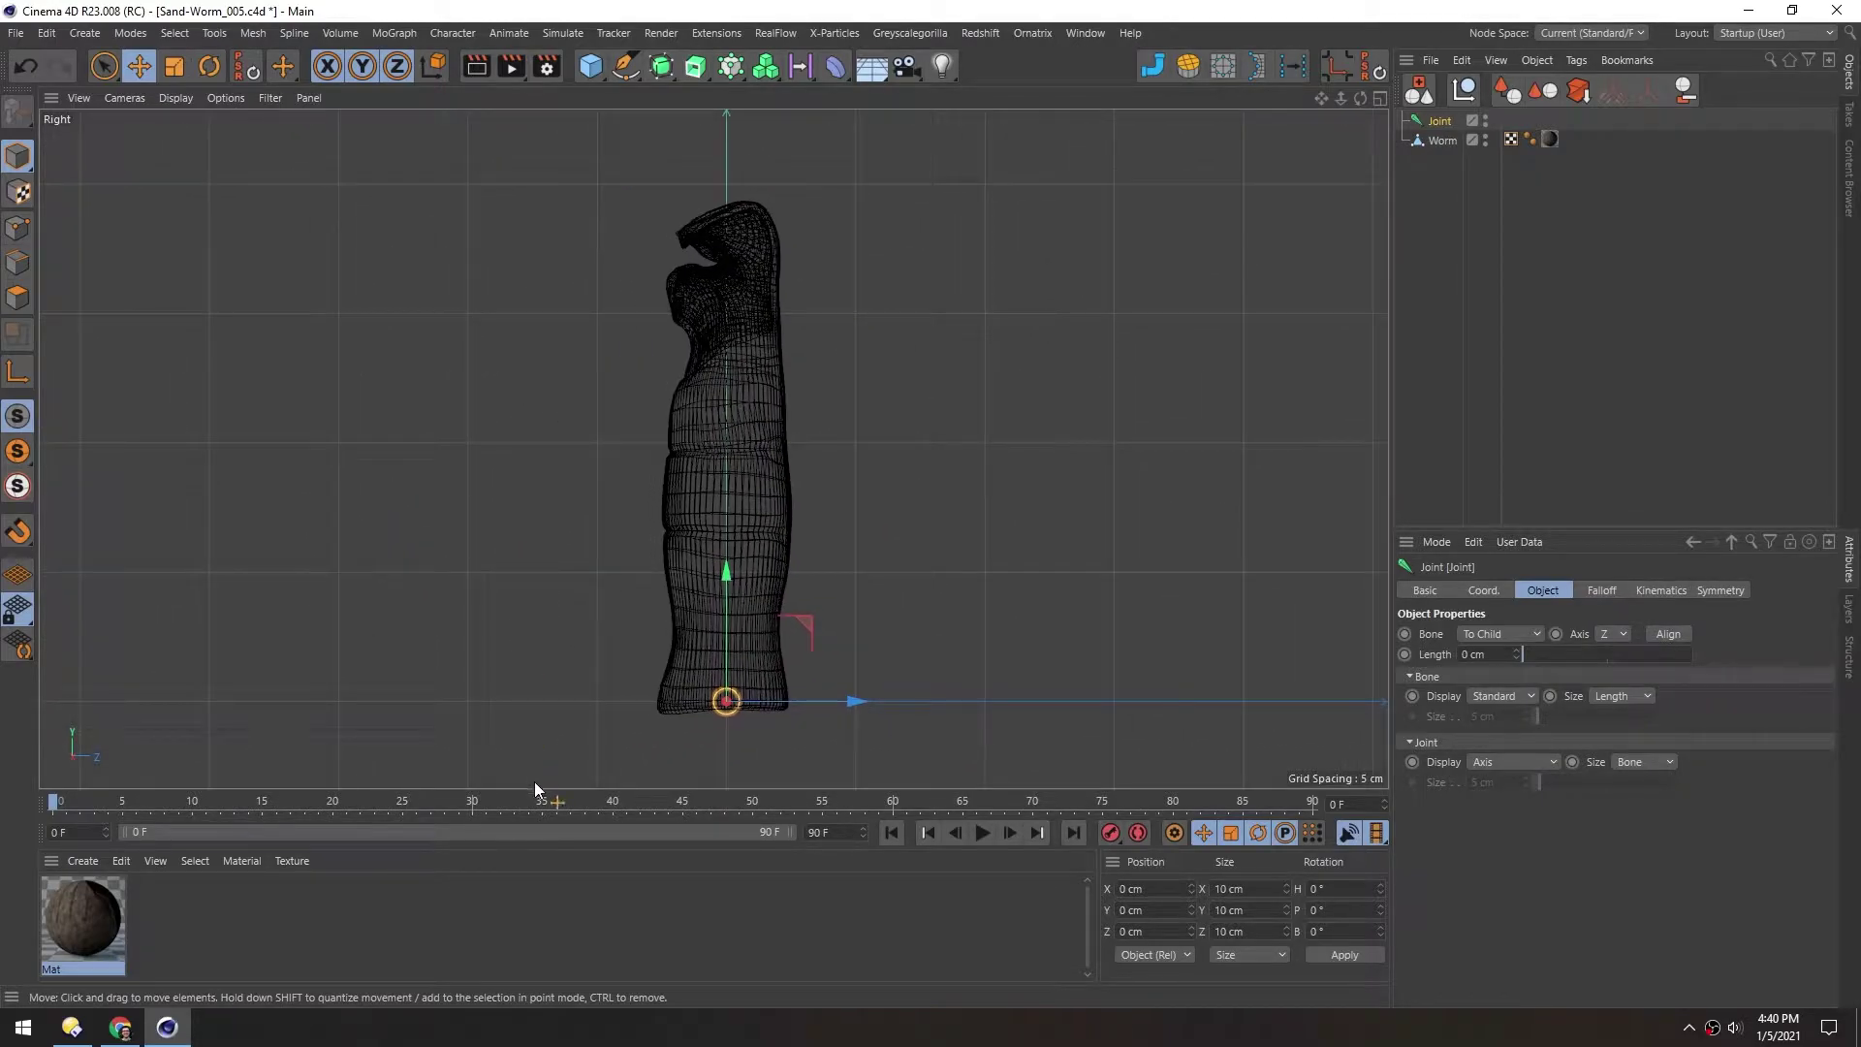
left_click_drag(535, 787, 537, 804)
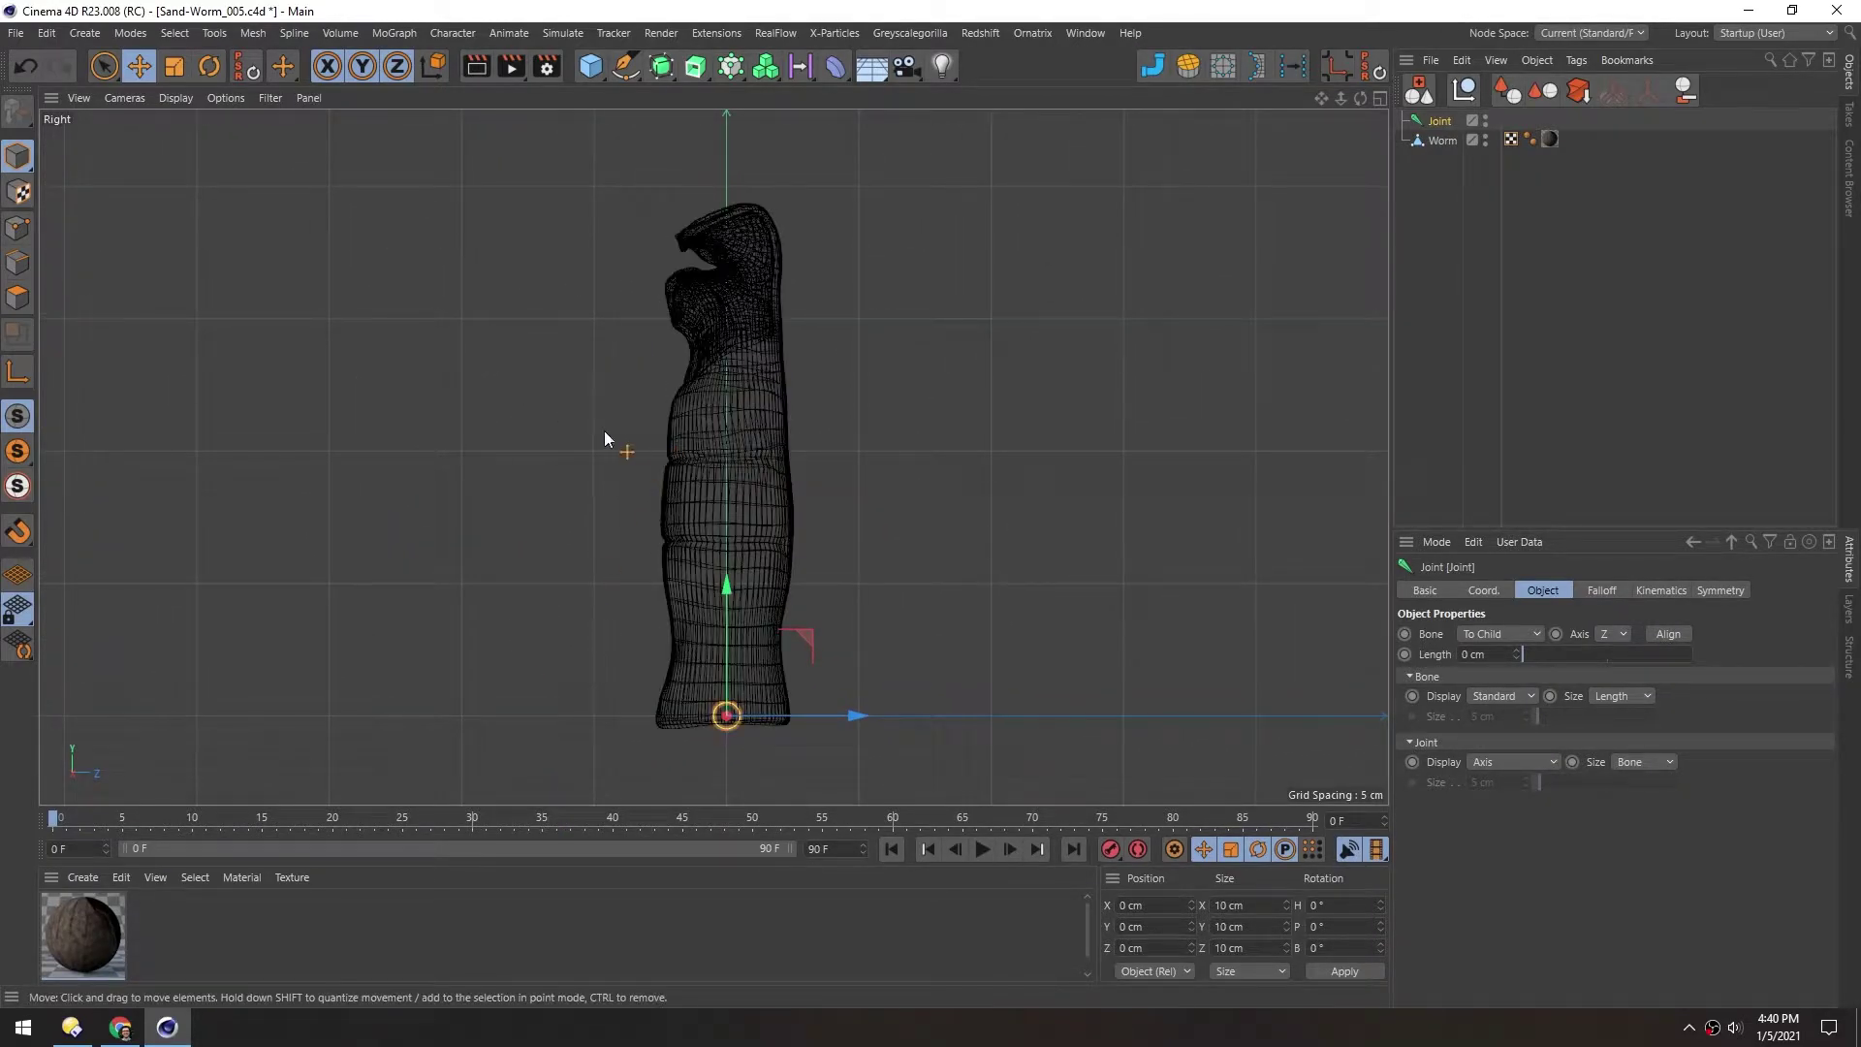
middle_click_drag(604, 438, 638, 421, "alt")
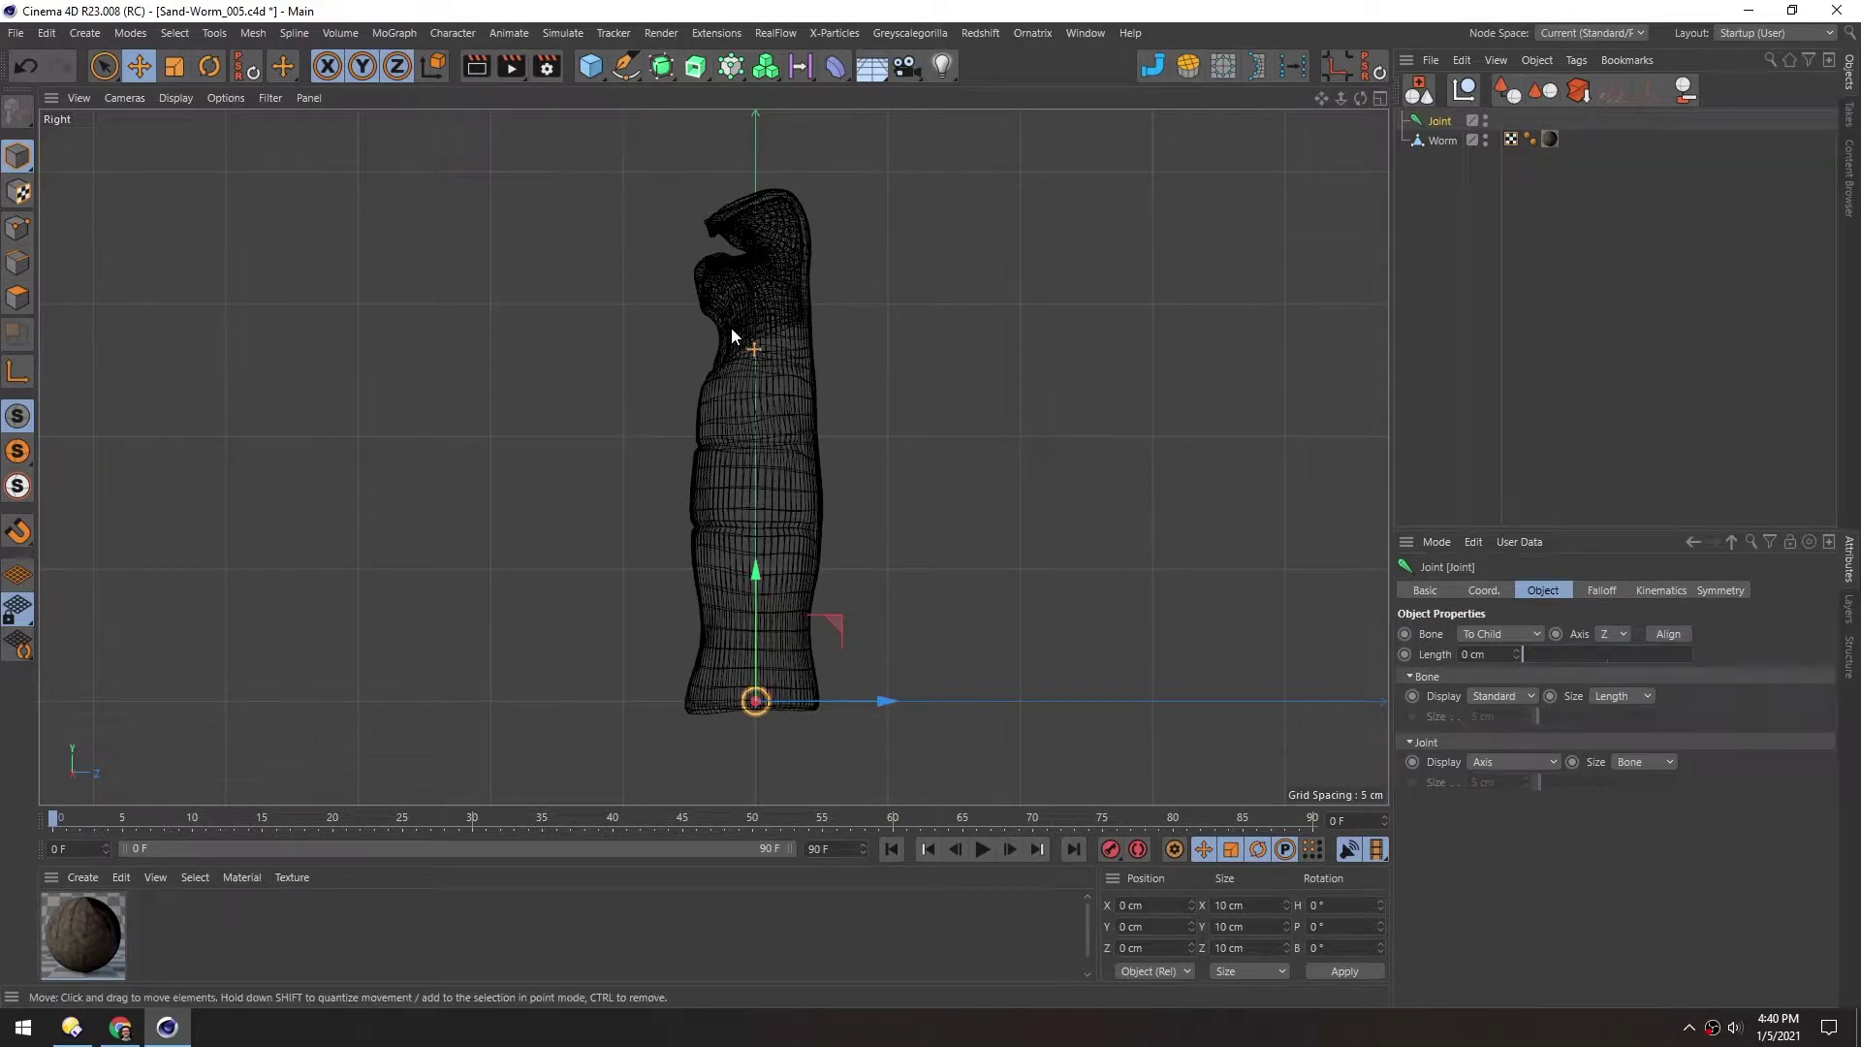
left_click_drag(758, 574, 755, 358)
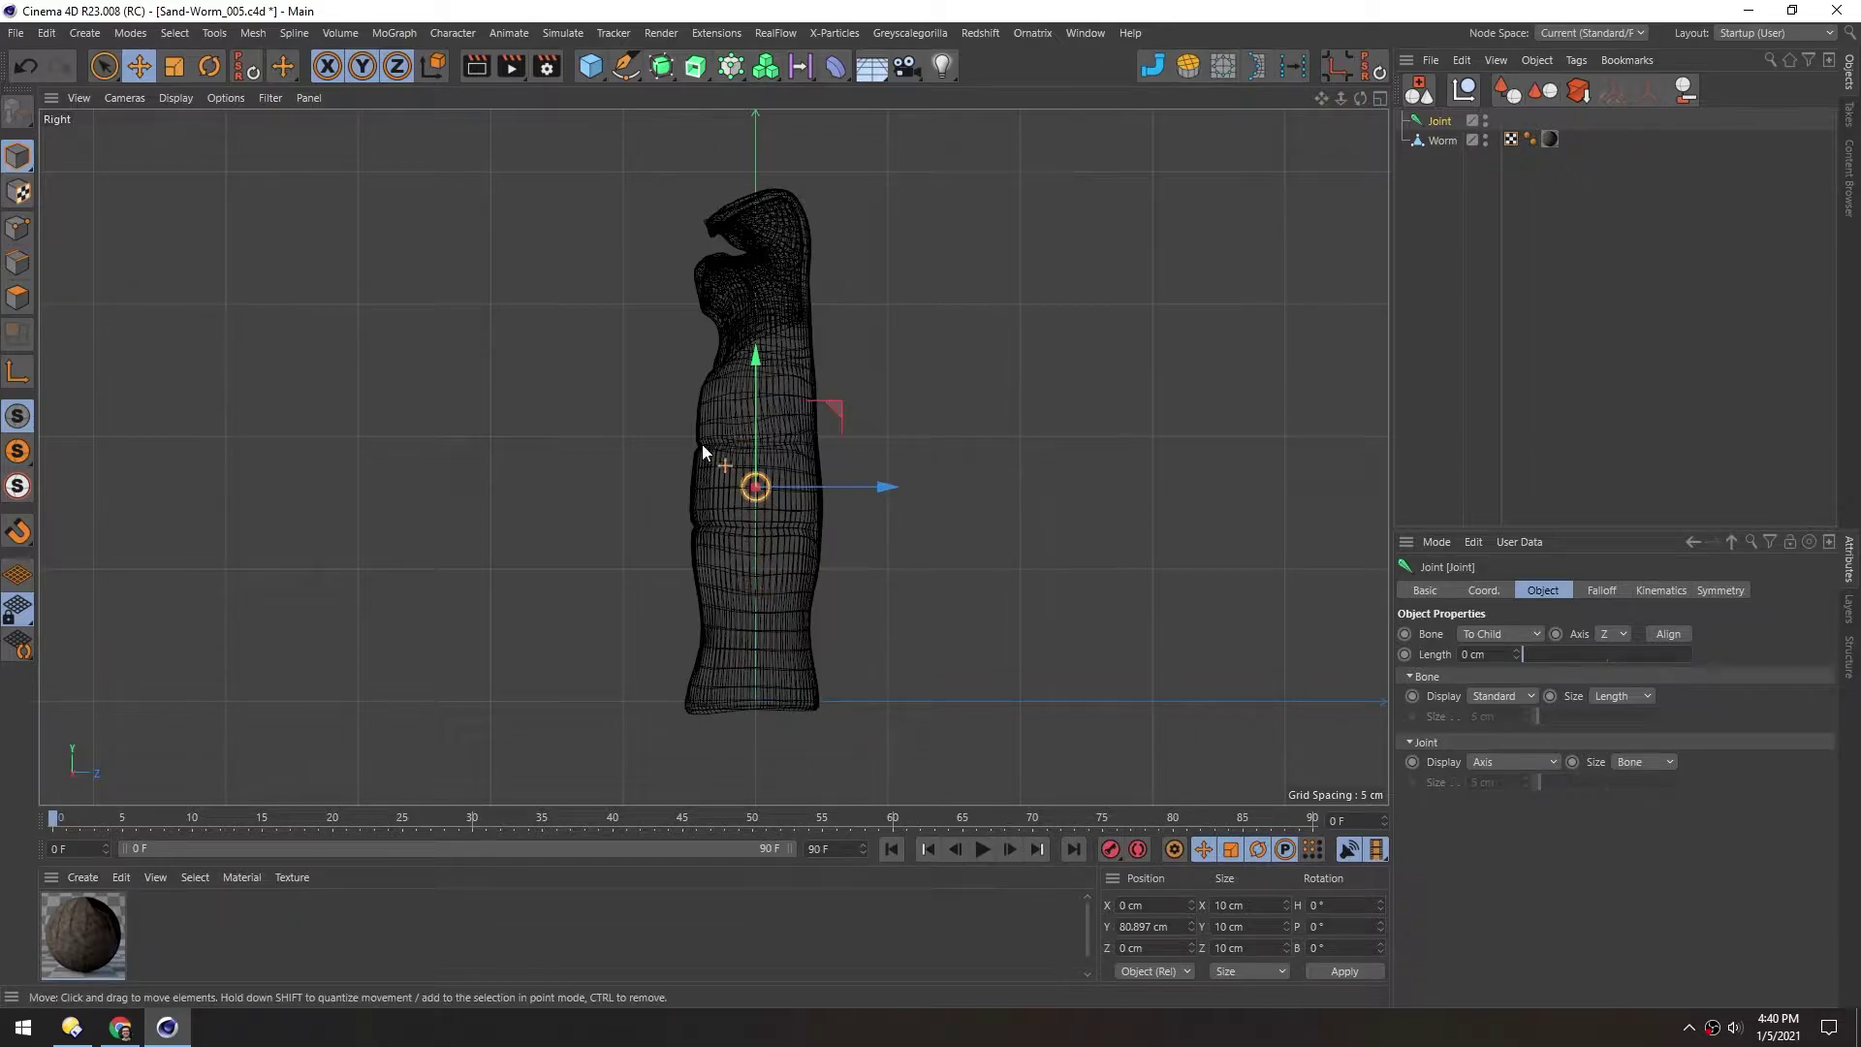
Duplicate the joint about 30 cm higher along Y and make the copy a child of the first joint
scroll(630, 403, "up", 4)
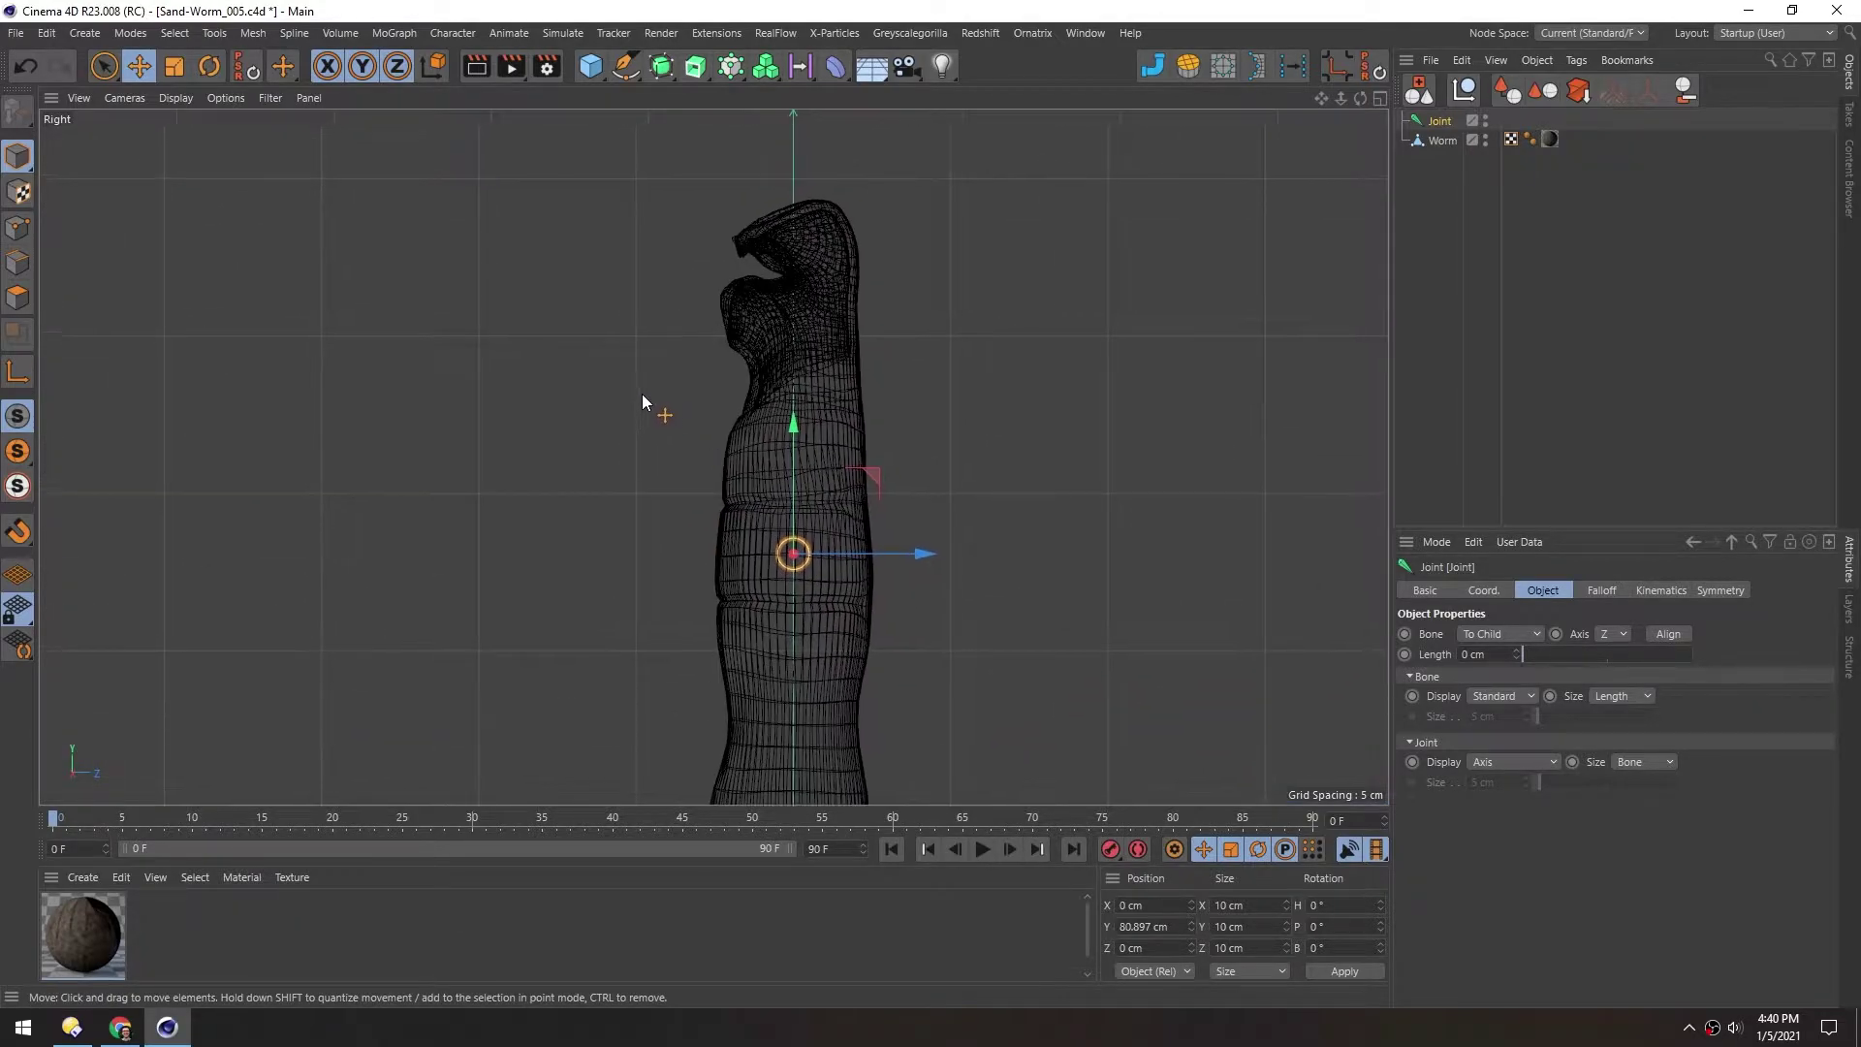
left_click_drag(795, 427, 773, 340, "ctrl")
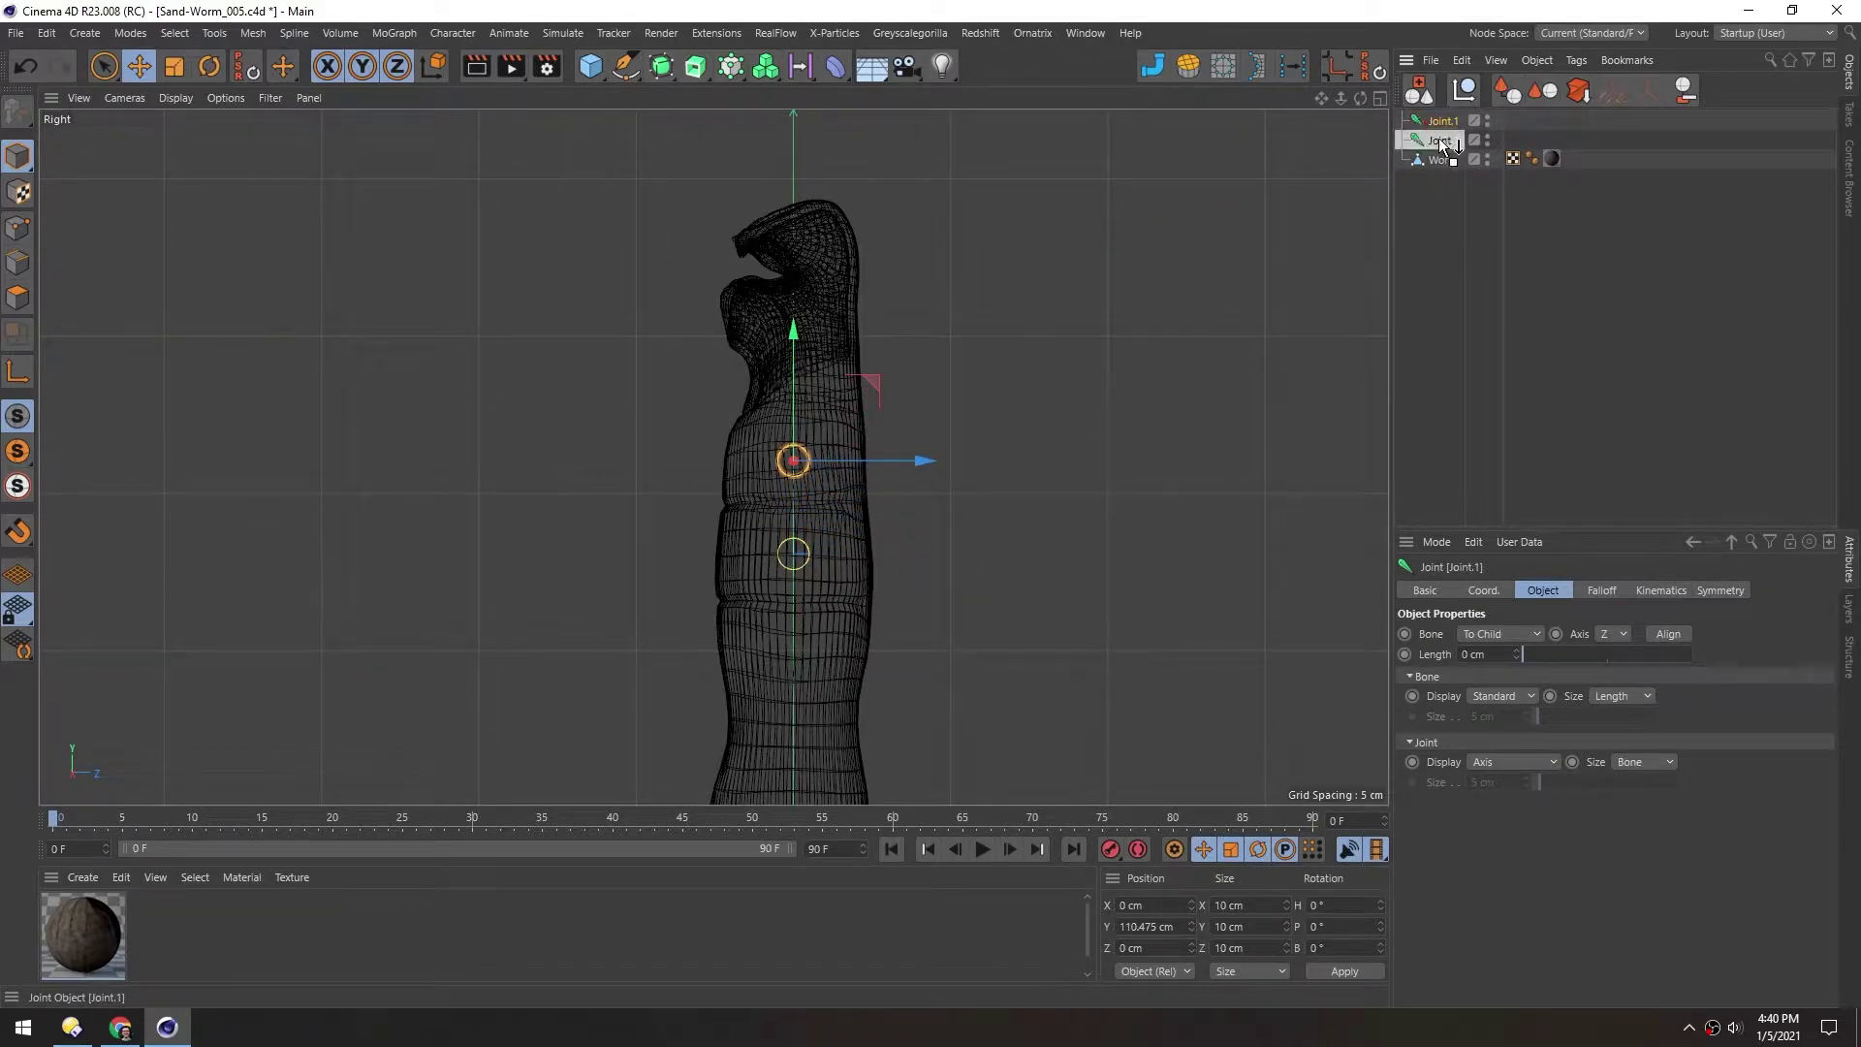
left_click_drag(1444, 144, 1443, 145)
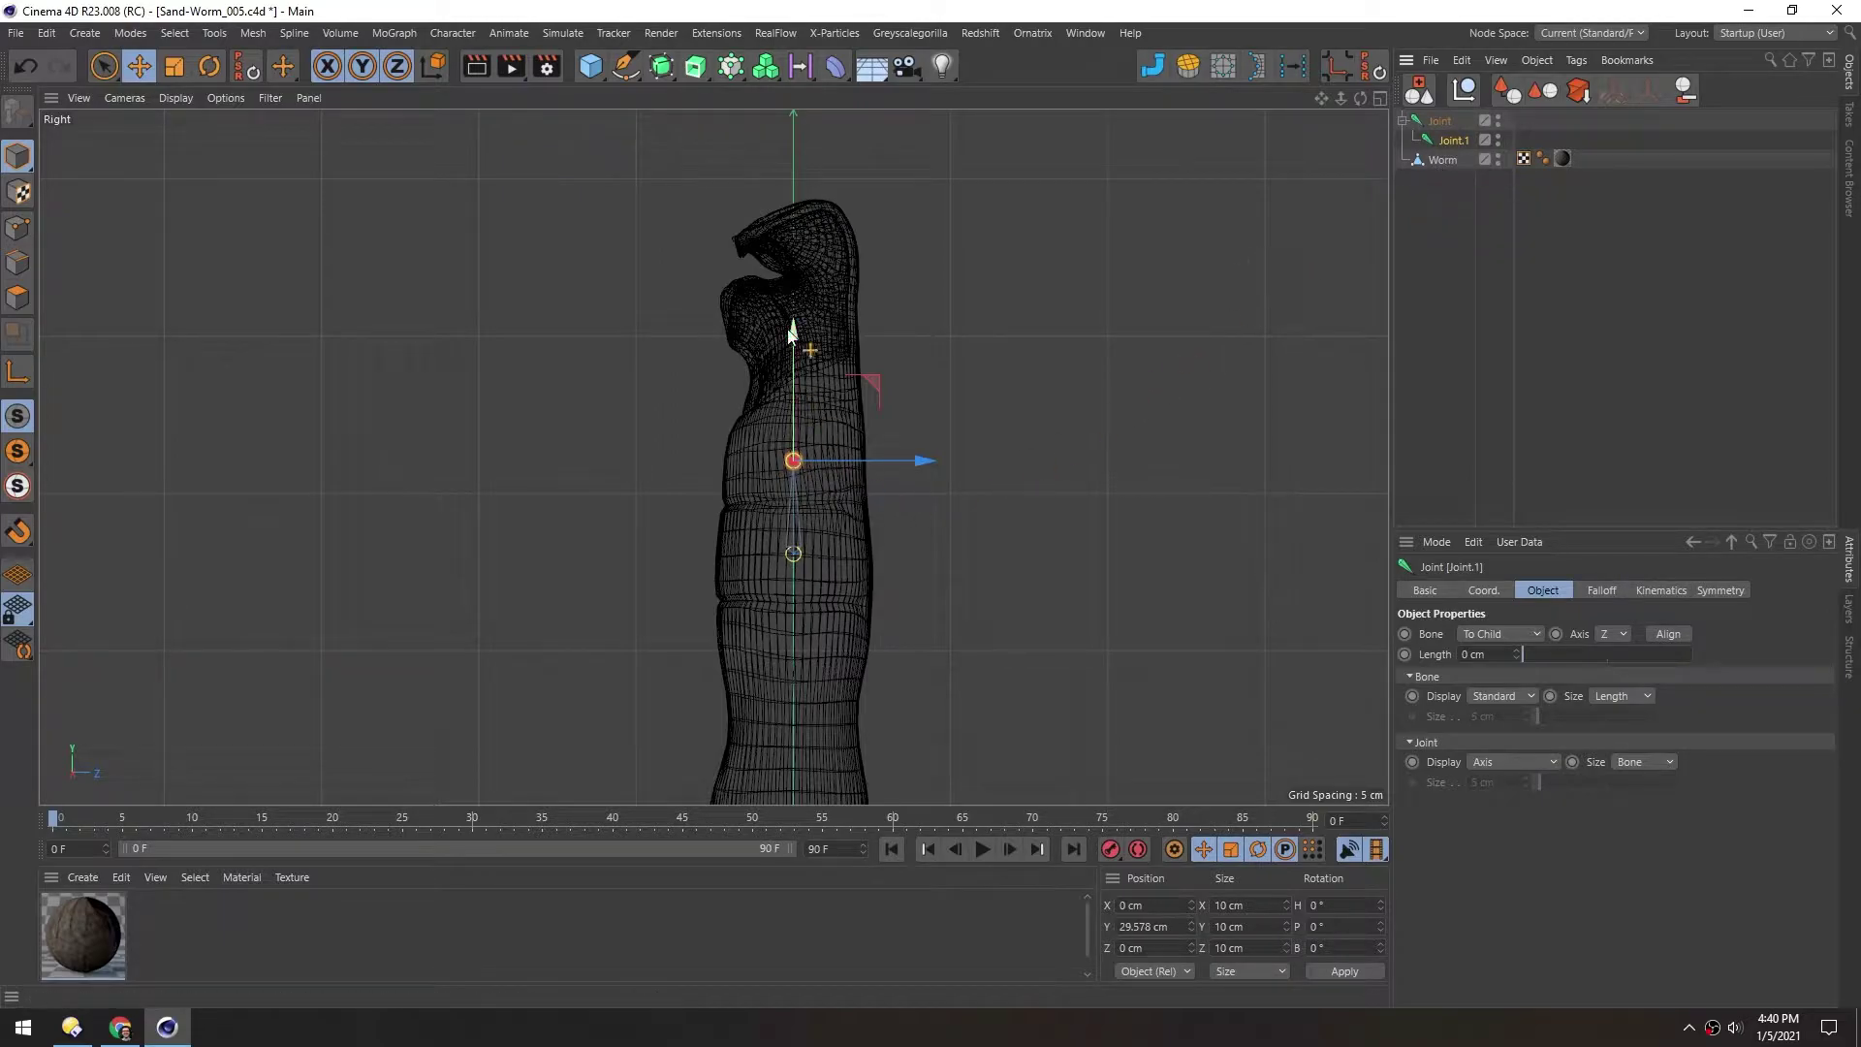
Duplicate the second joint, nest the copy under it, and place it at the worm's neck about 27 cm above its parent
left_click_drag(793, 333, 794, 247, "ctrl")
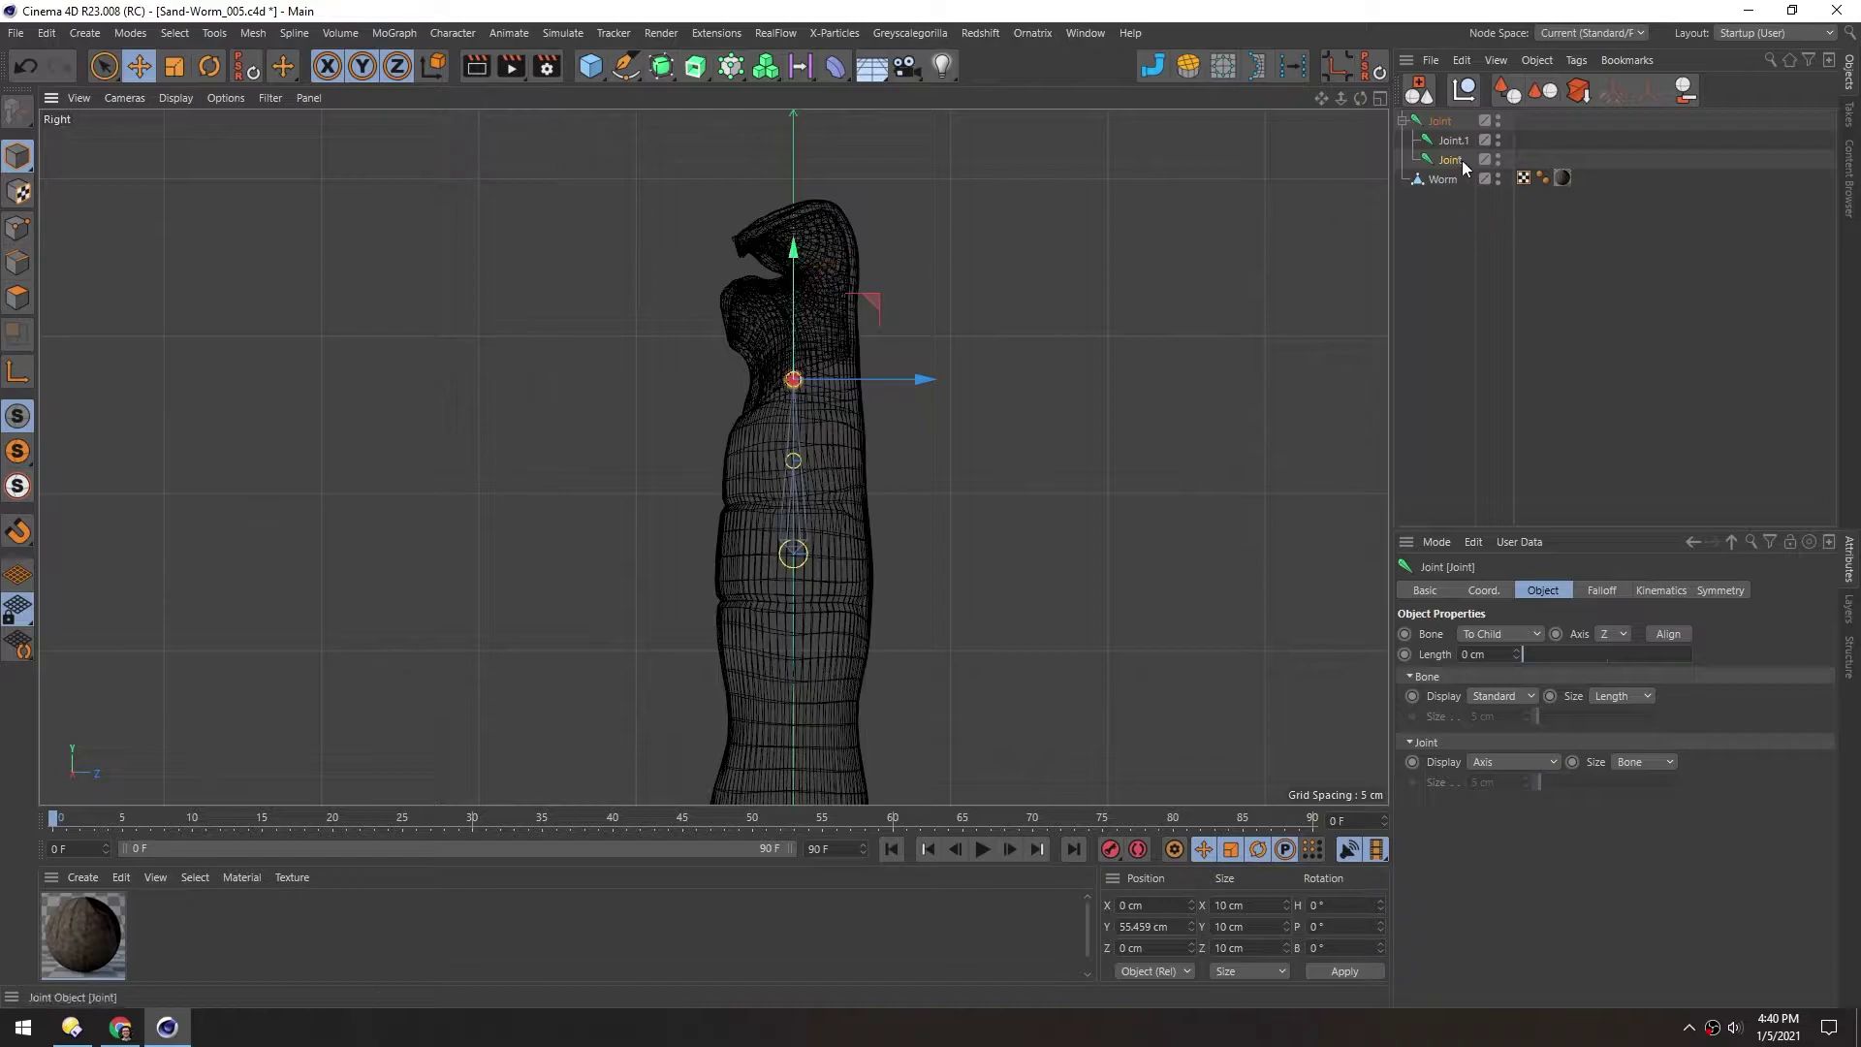
left_click_drag(880, 307, 930, 326)
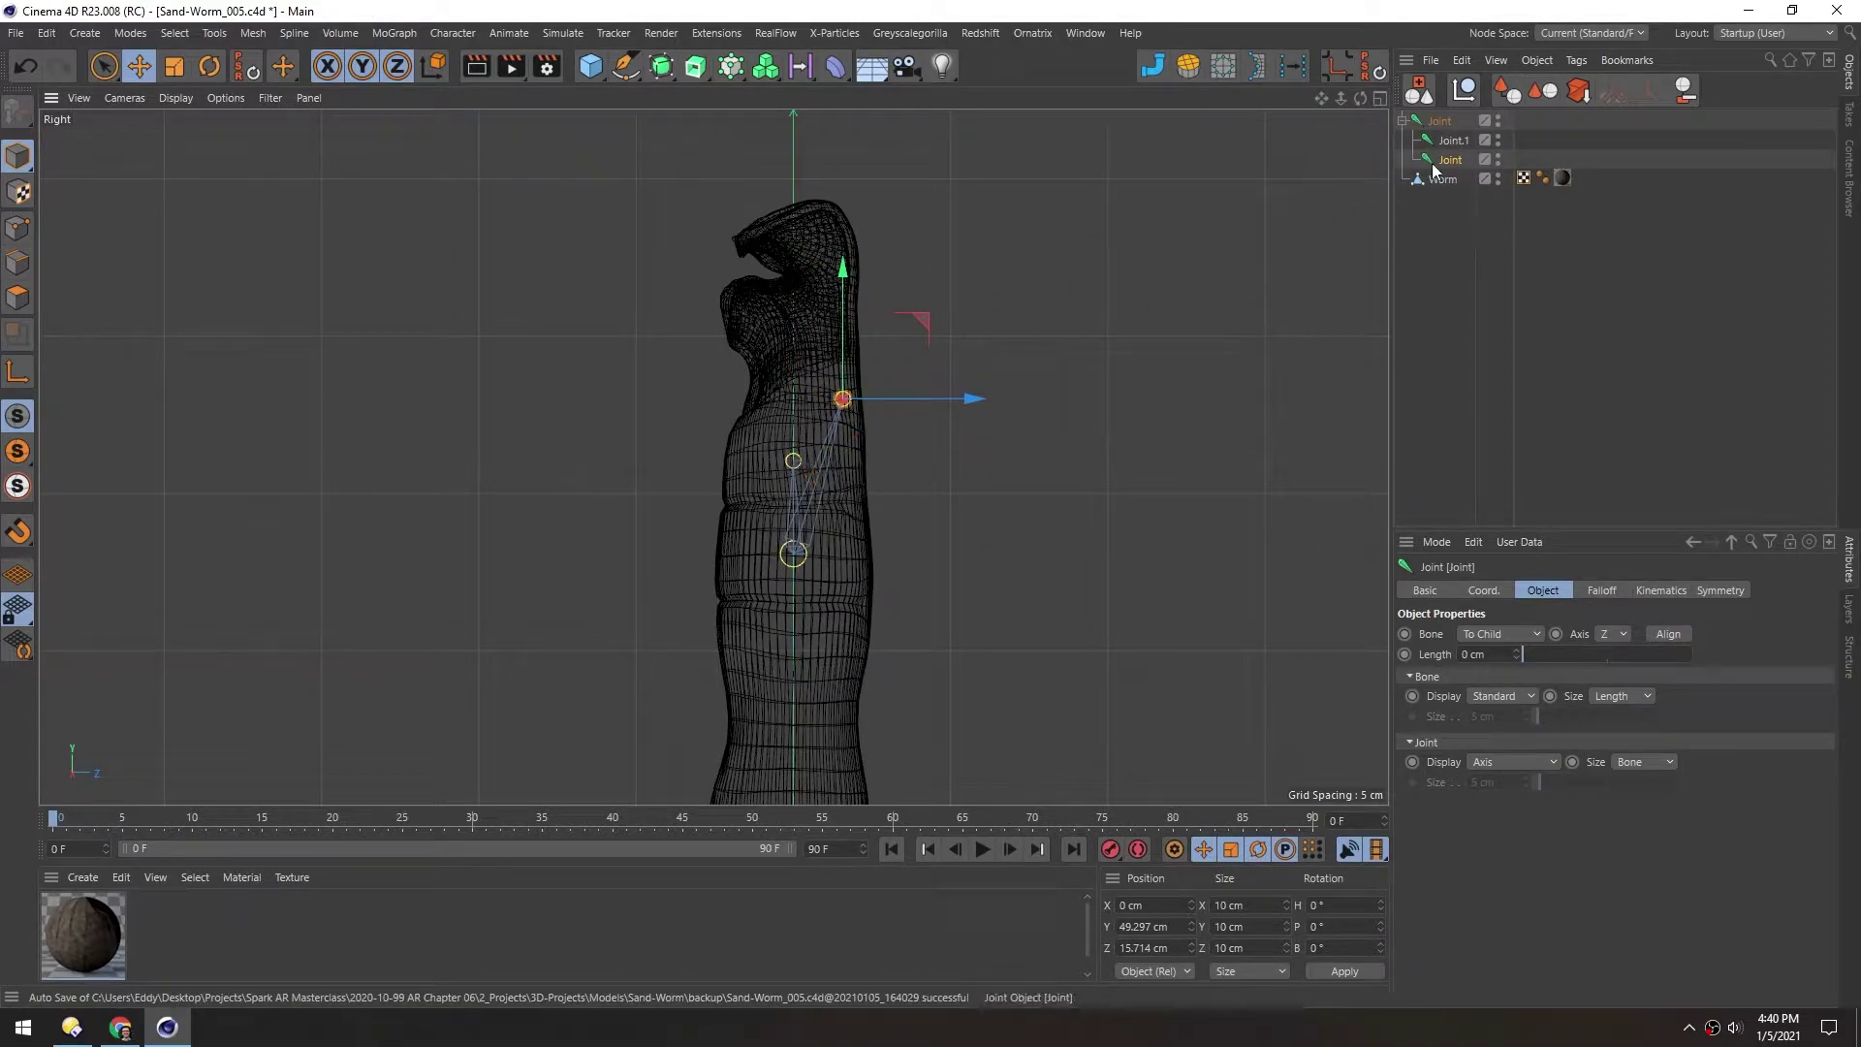
left_click_drag(1428, 161, 1449, 140)
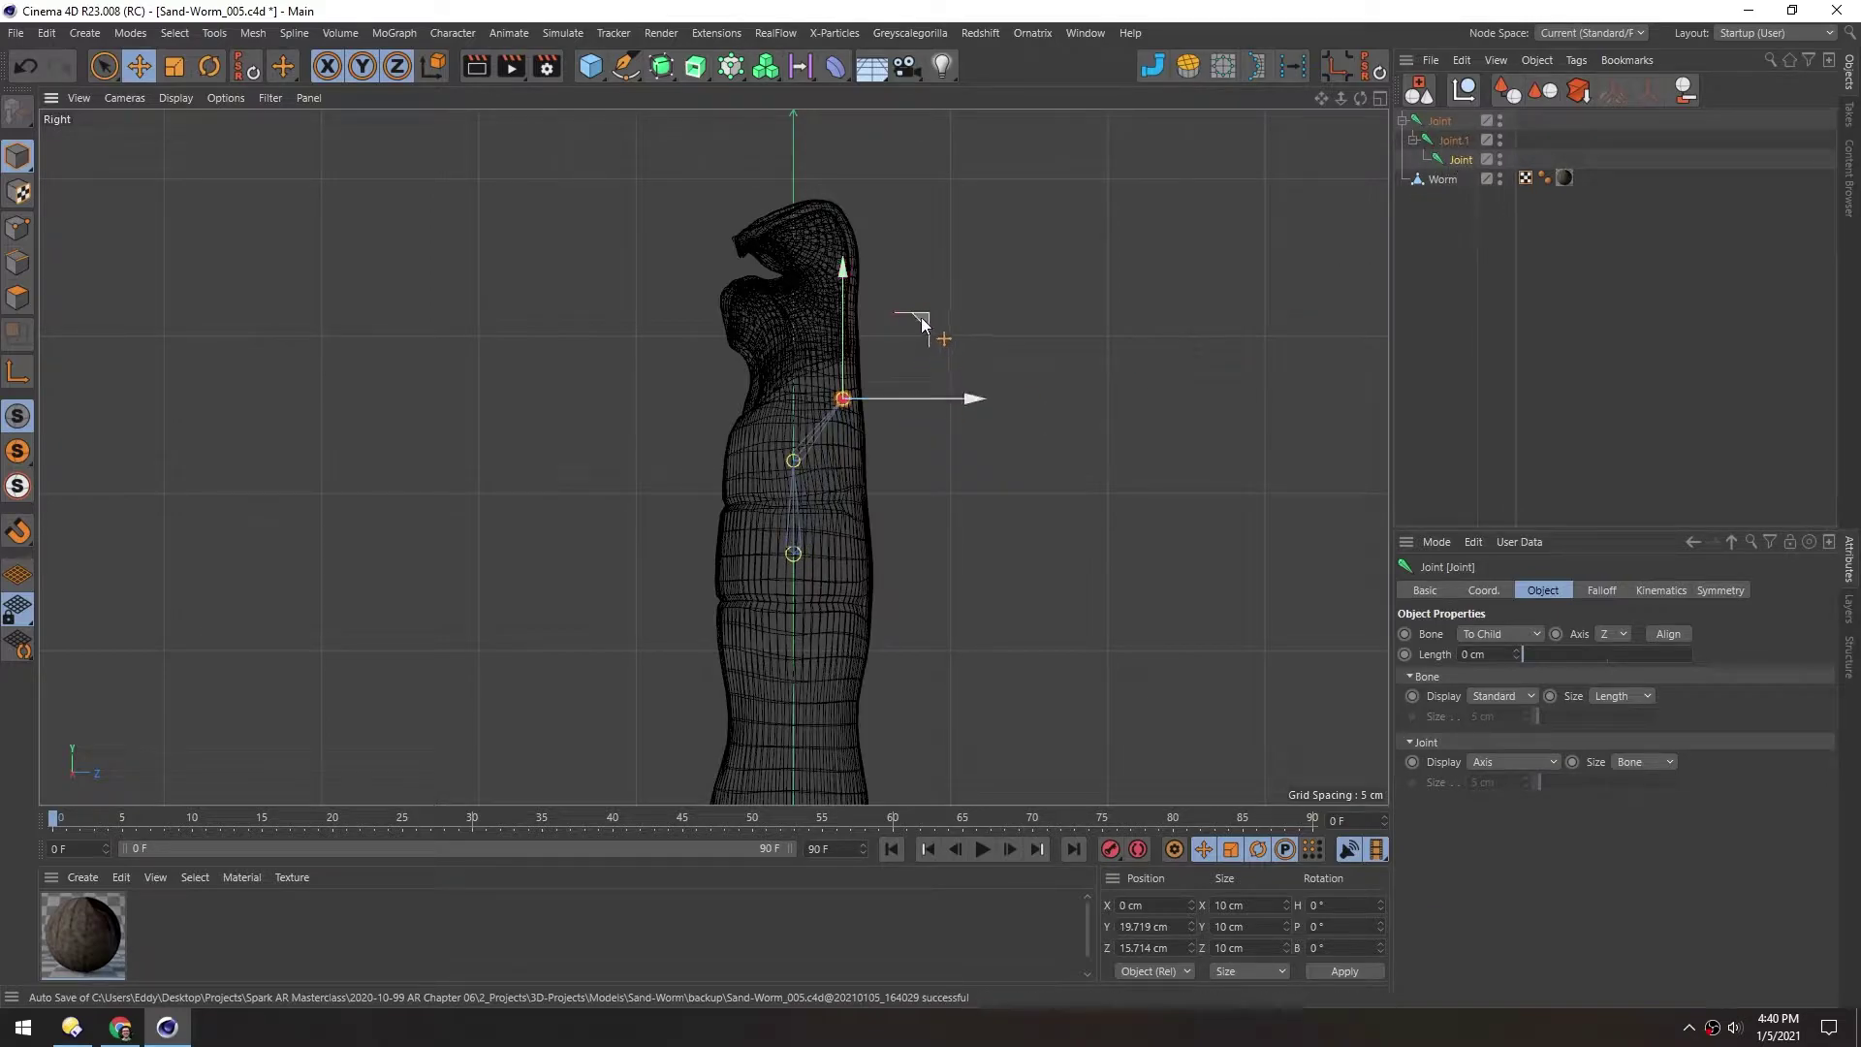
left_click_drag(923, 319, 874, 296)
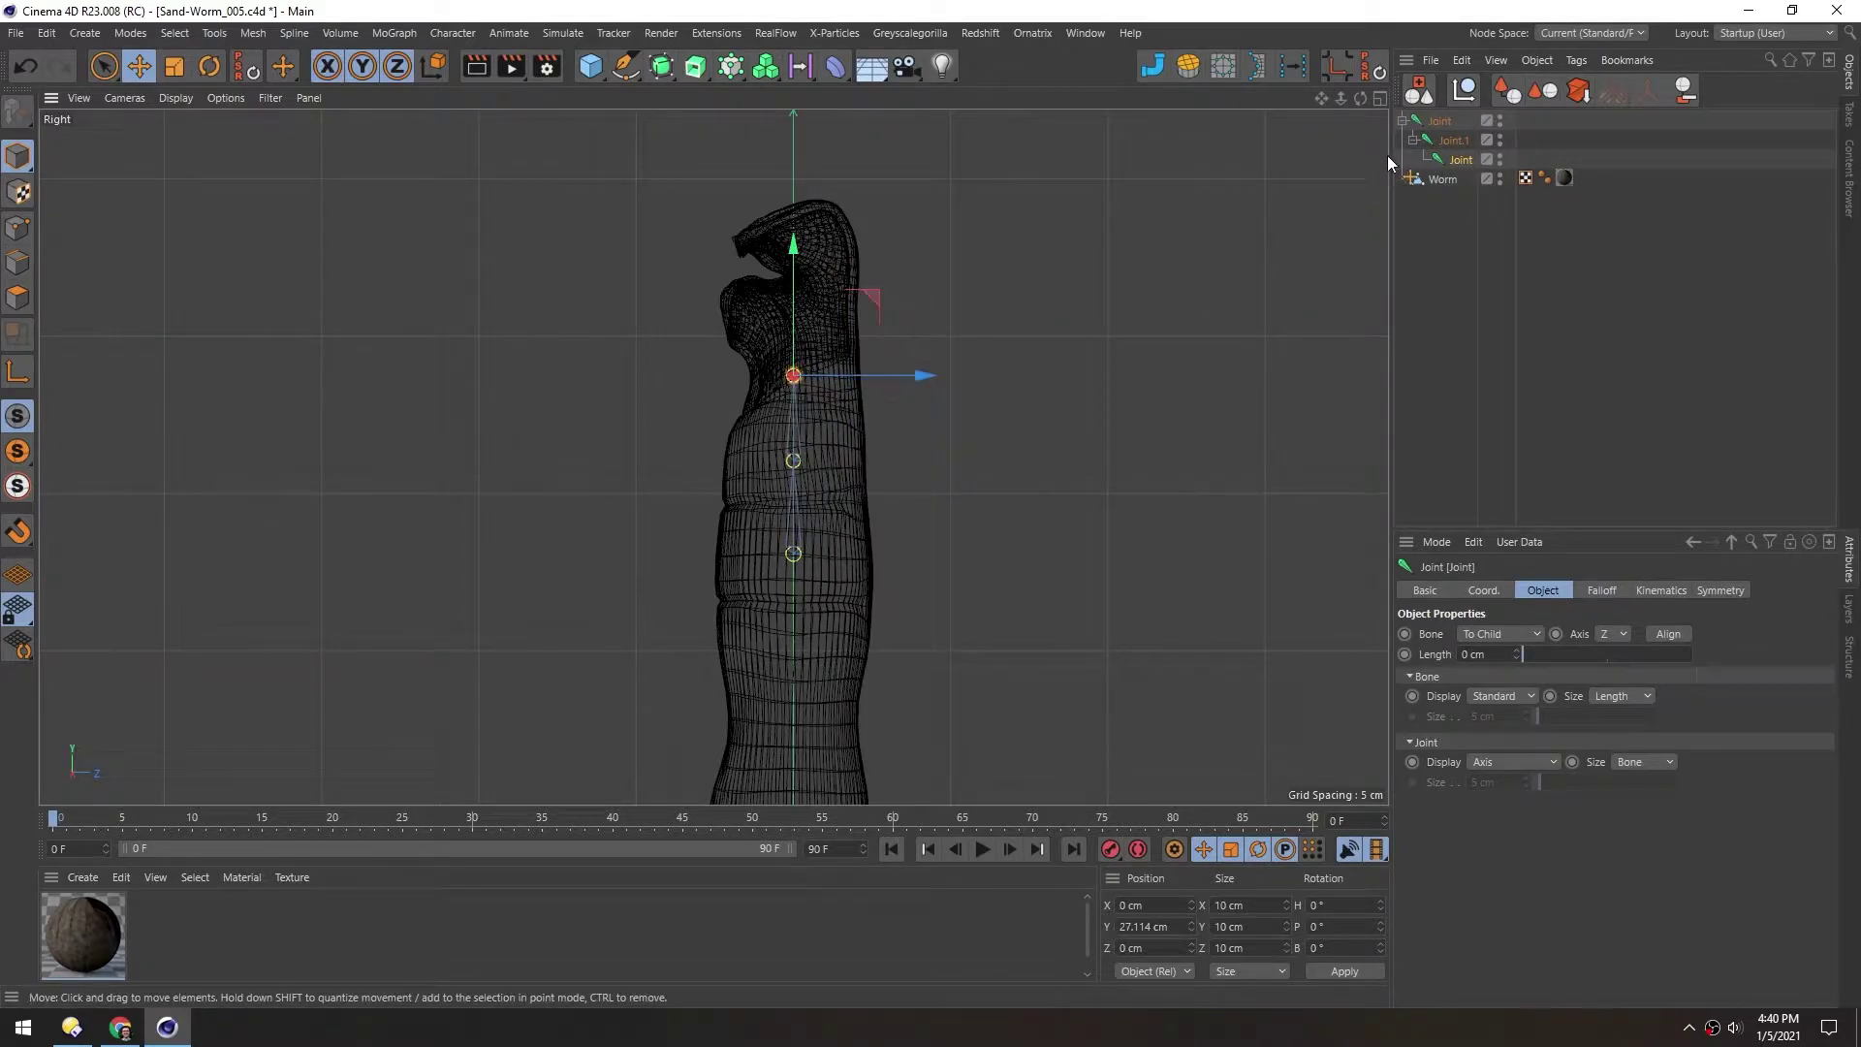
Shift the middle joint of the chain to about 0.56 cm in Z to centre it in the body
left_click(1446, 140)
scroll(873, 475, "up", 4)
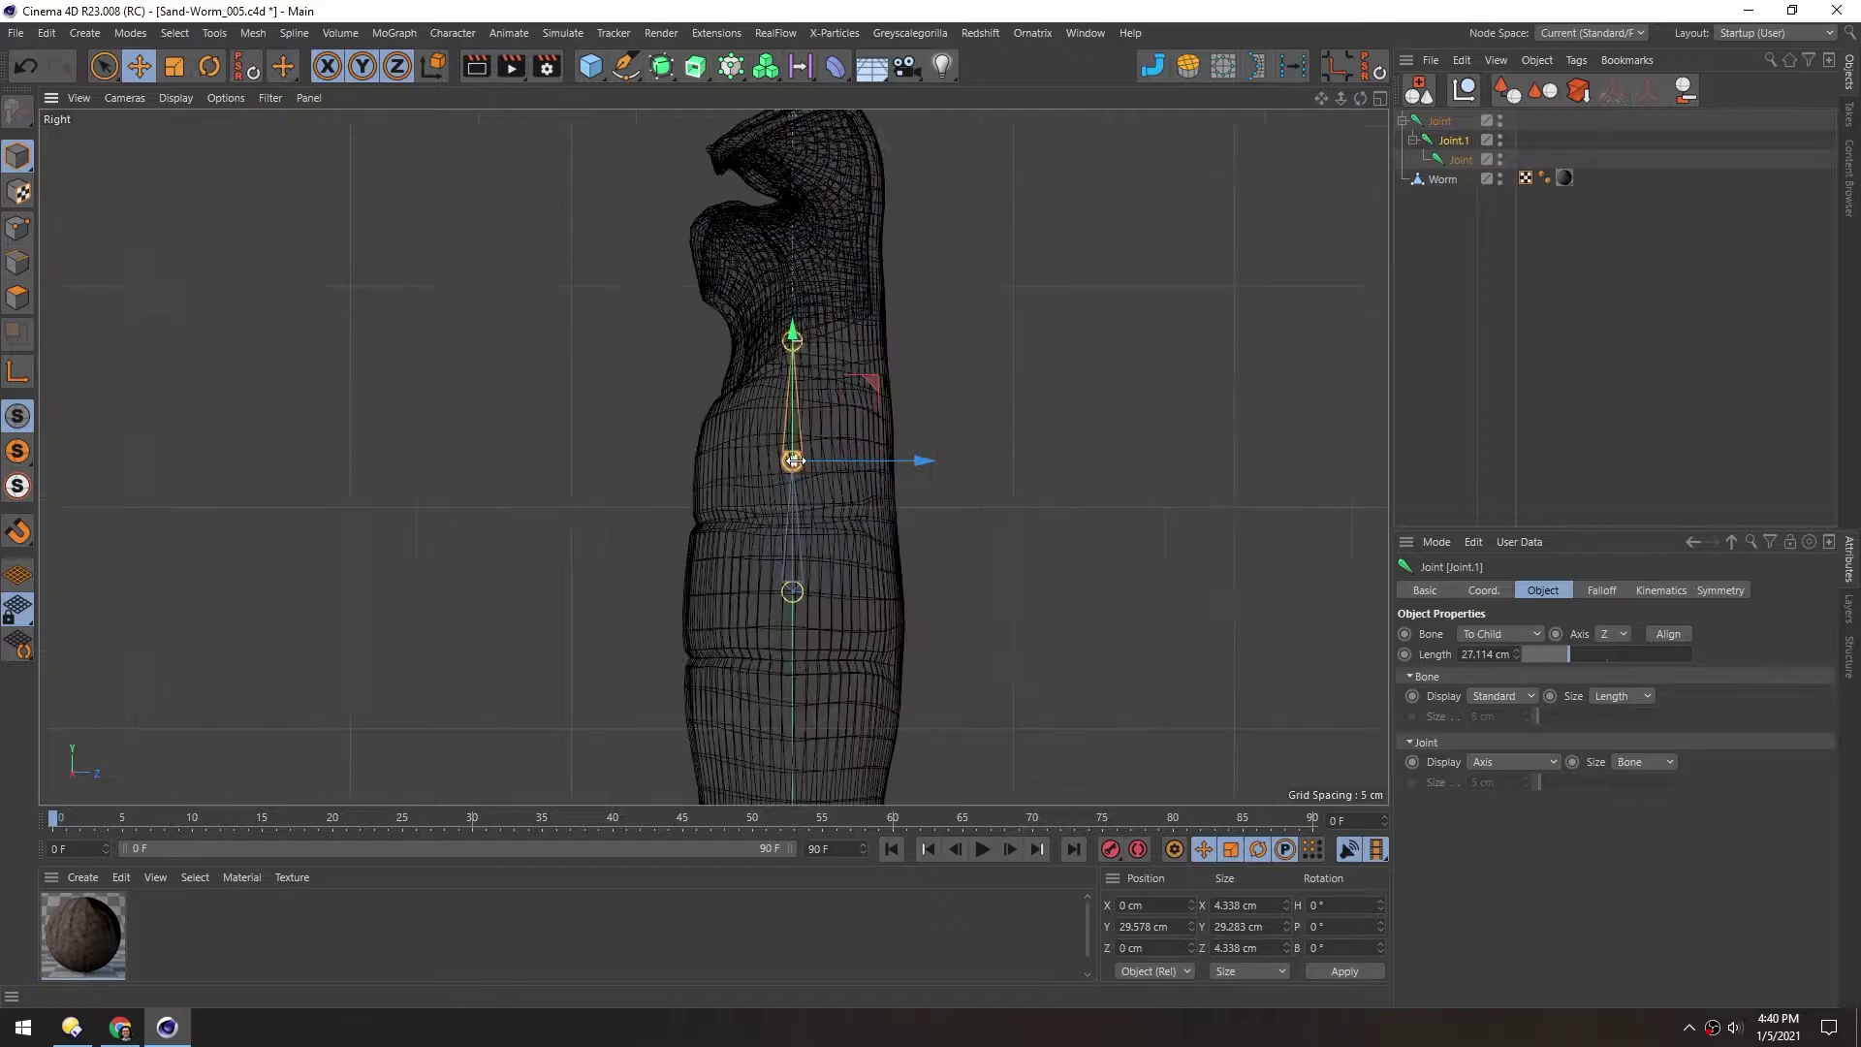
left_click_drag(911, 467, 916, 462)
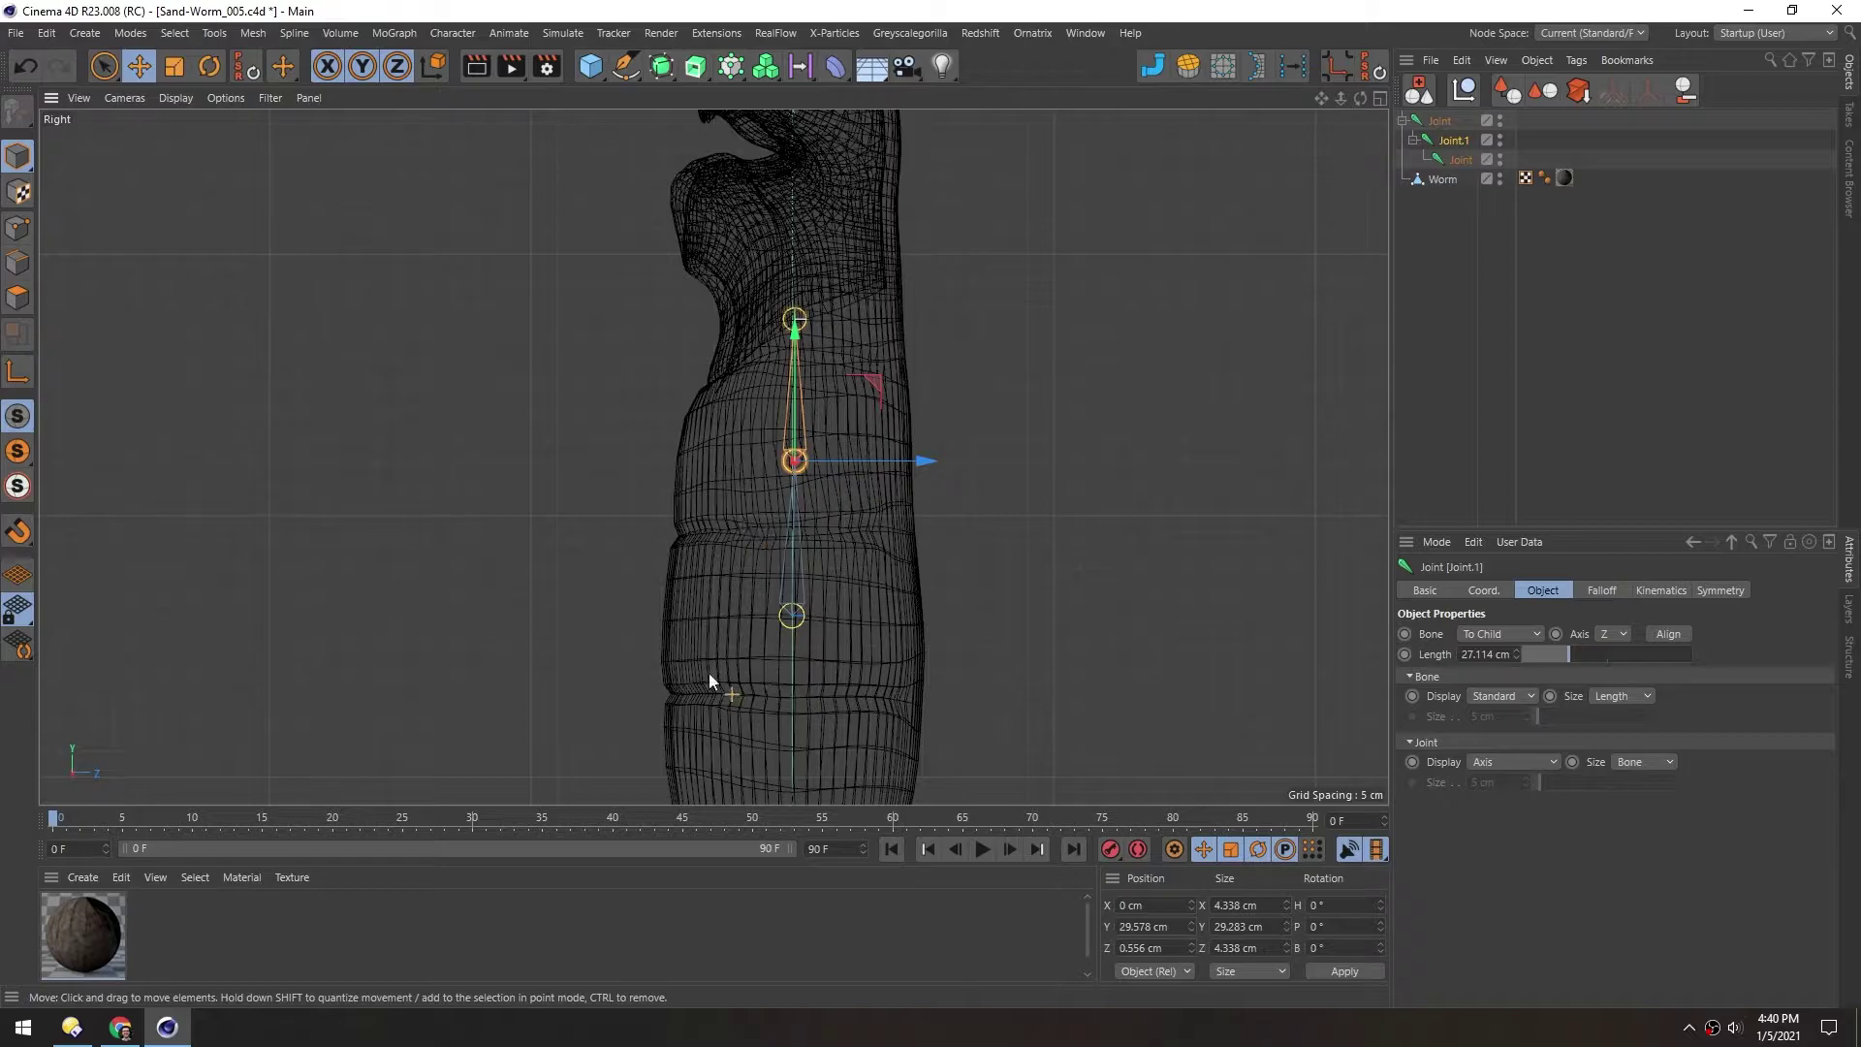
middle_click_drag(684, 494, 688, 553, "alt")
Duplicate the neck joint as its own child and place it near the lower jaw at about Y 17.2 cm, Z -2.2 cm
left_click(1457, 160)
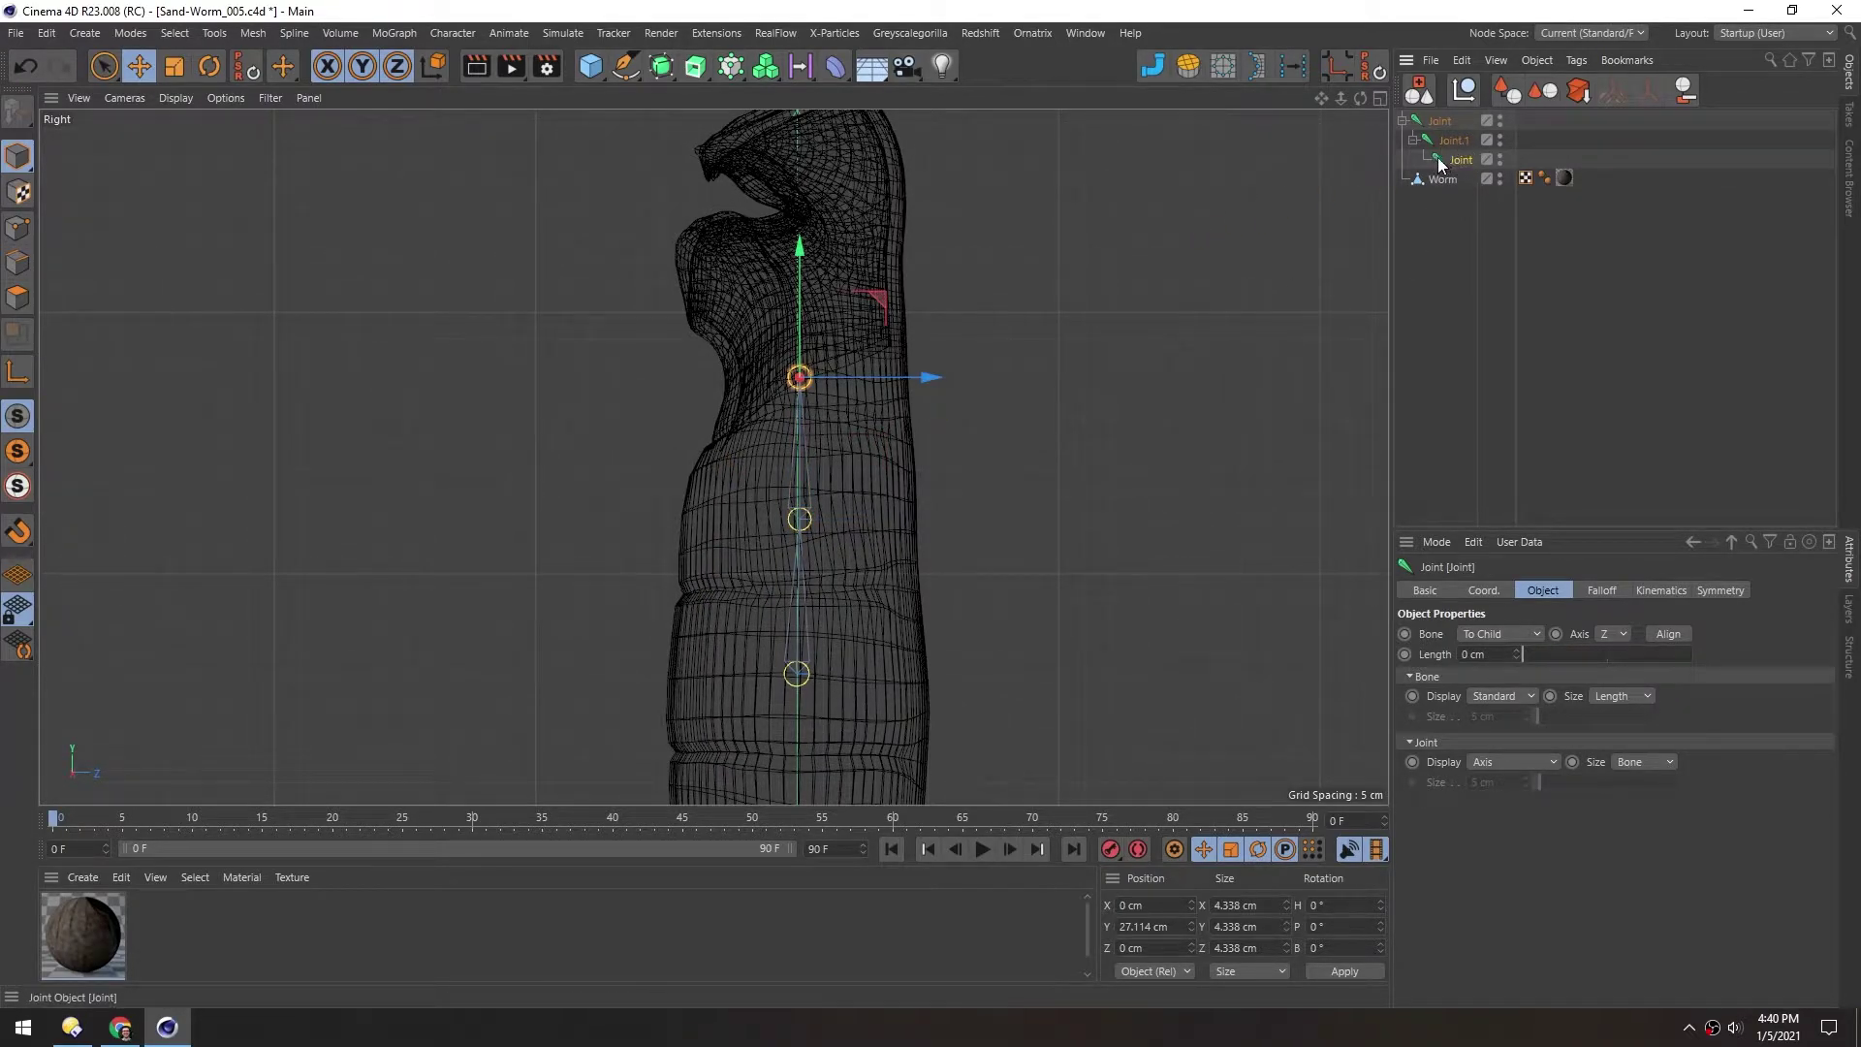
mouse_move(1441, 162)
left_mouse_down()
mouse_move(1457, 176)
mouse_move(1461, 161)
left_mouse_up()
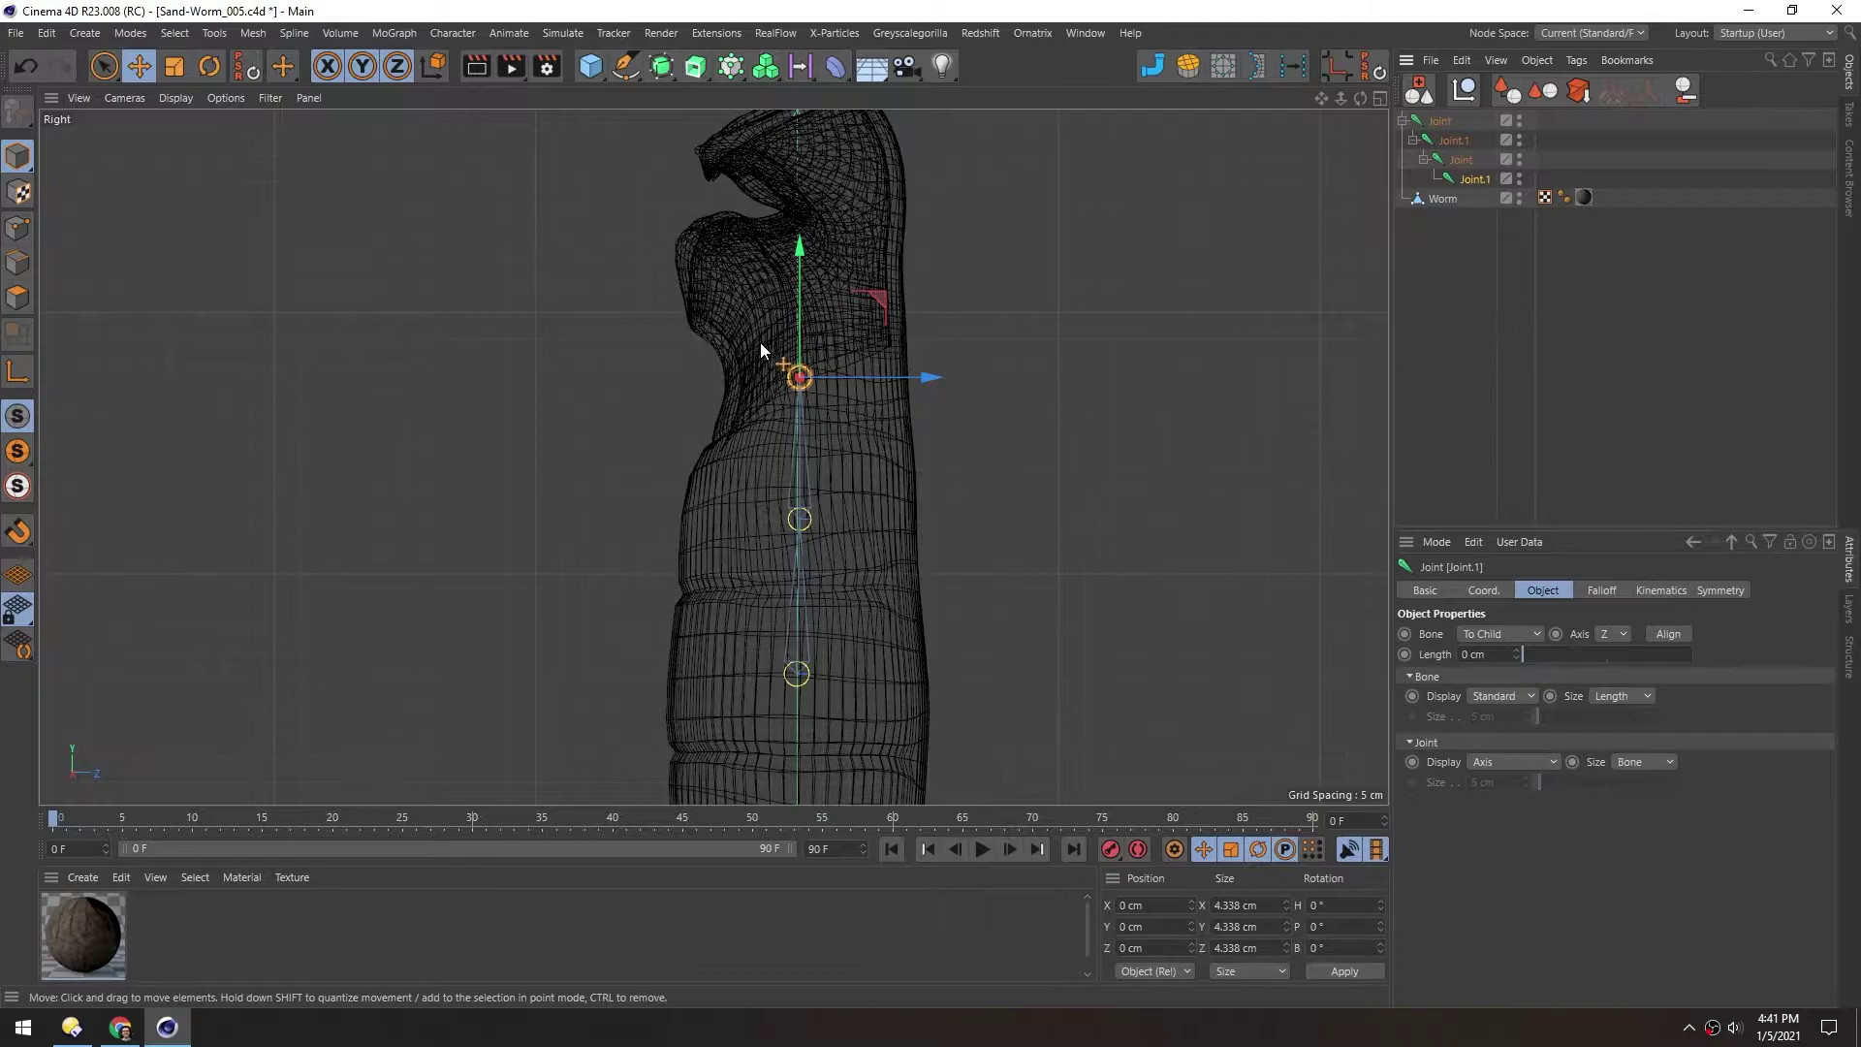
middle_click_drag(762, 343, 856, 440, "alt")
left_click_drag(973, 393, 956, 299)
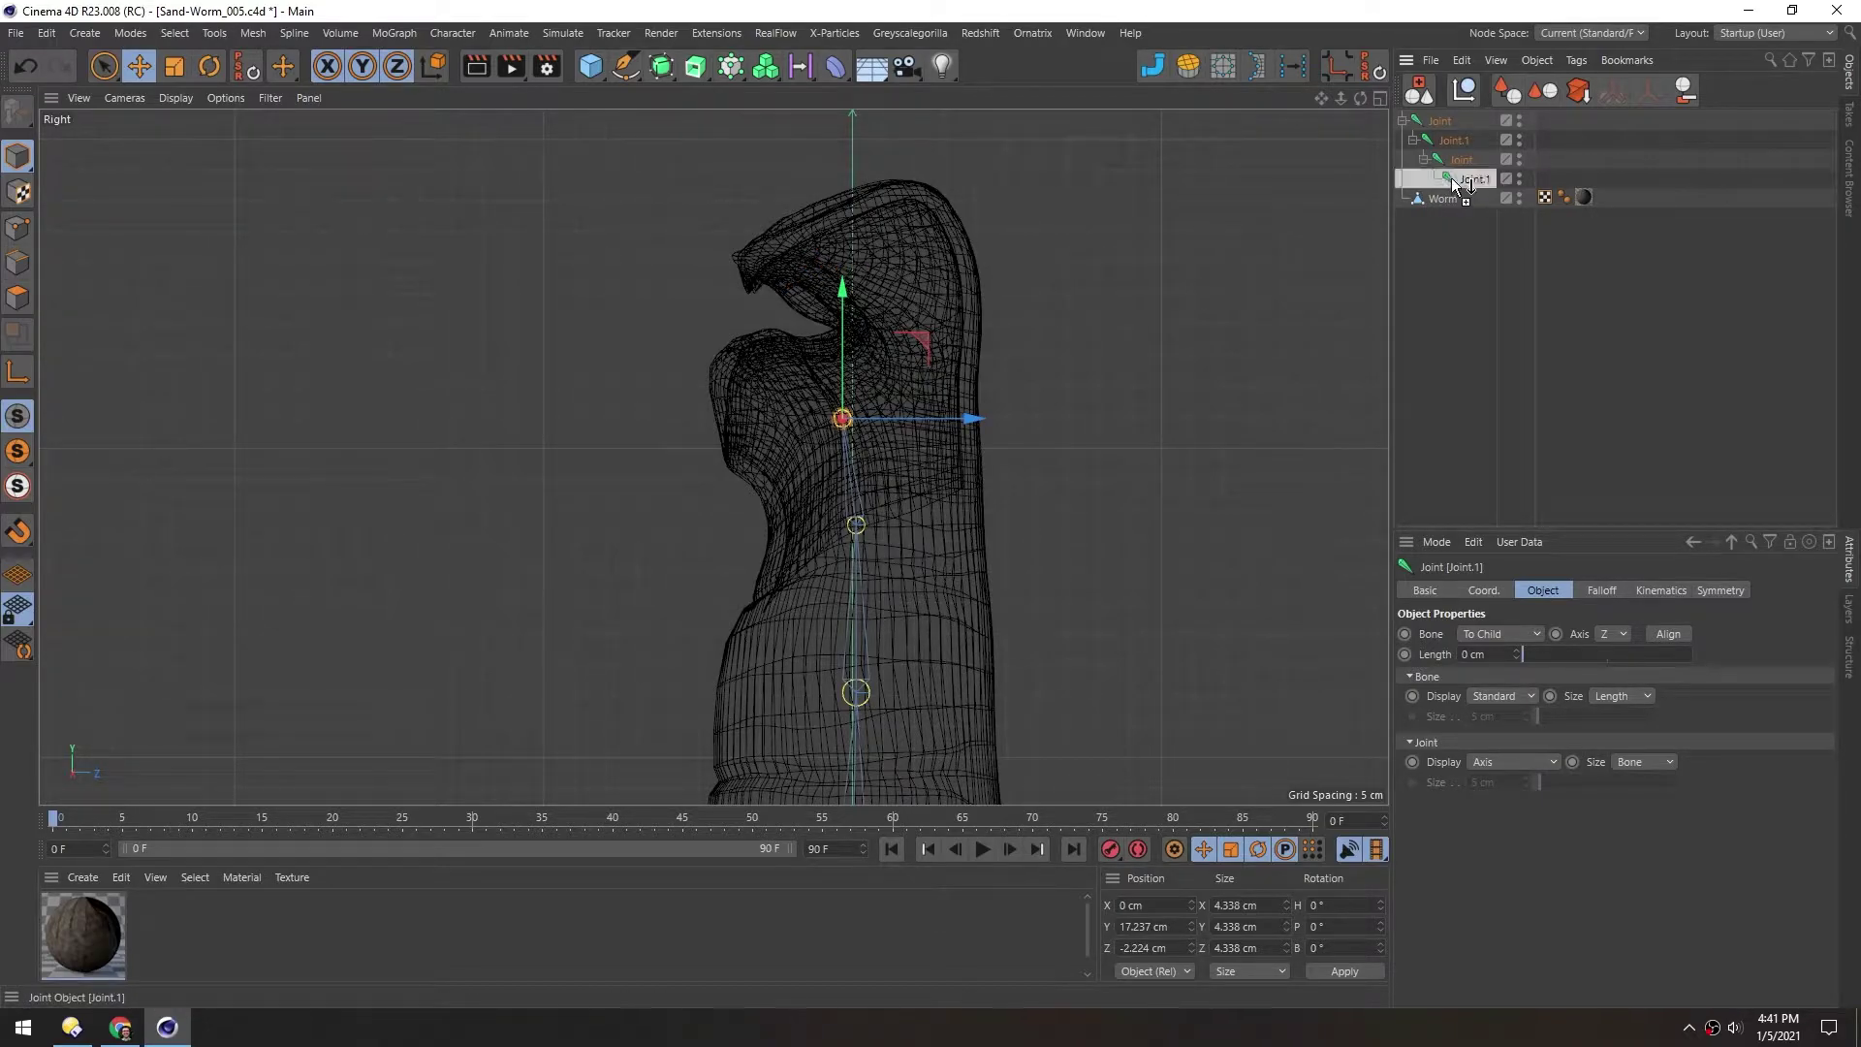
Duplicate joints to the back of the head and the upper jaw, nesting the upper-jaw joint under the back-of-head joint
left_click_drag(1454, 182, 1454, 173)
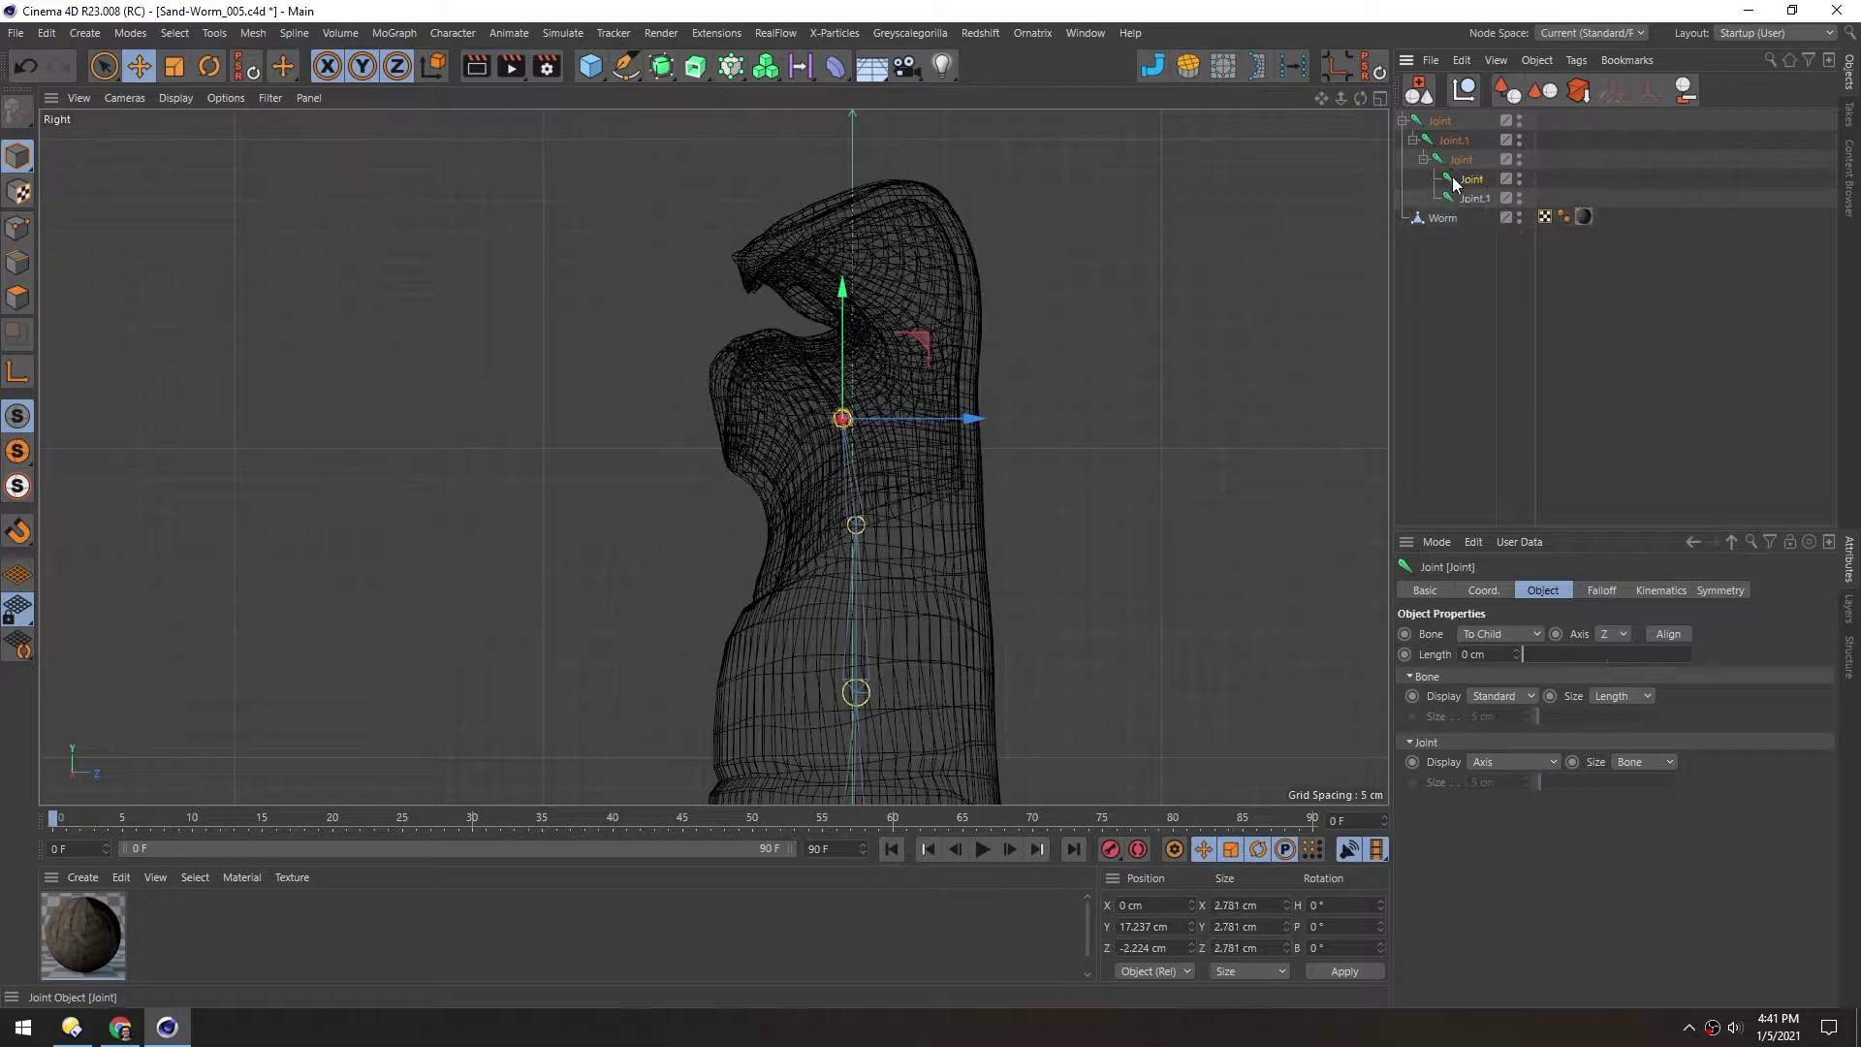
left_click_drag(923, 334, 908, 167)
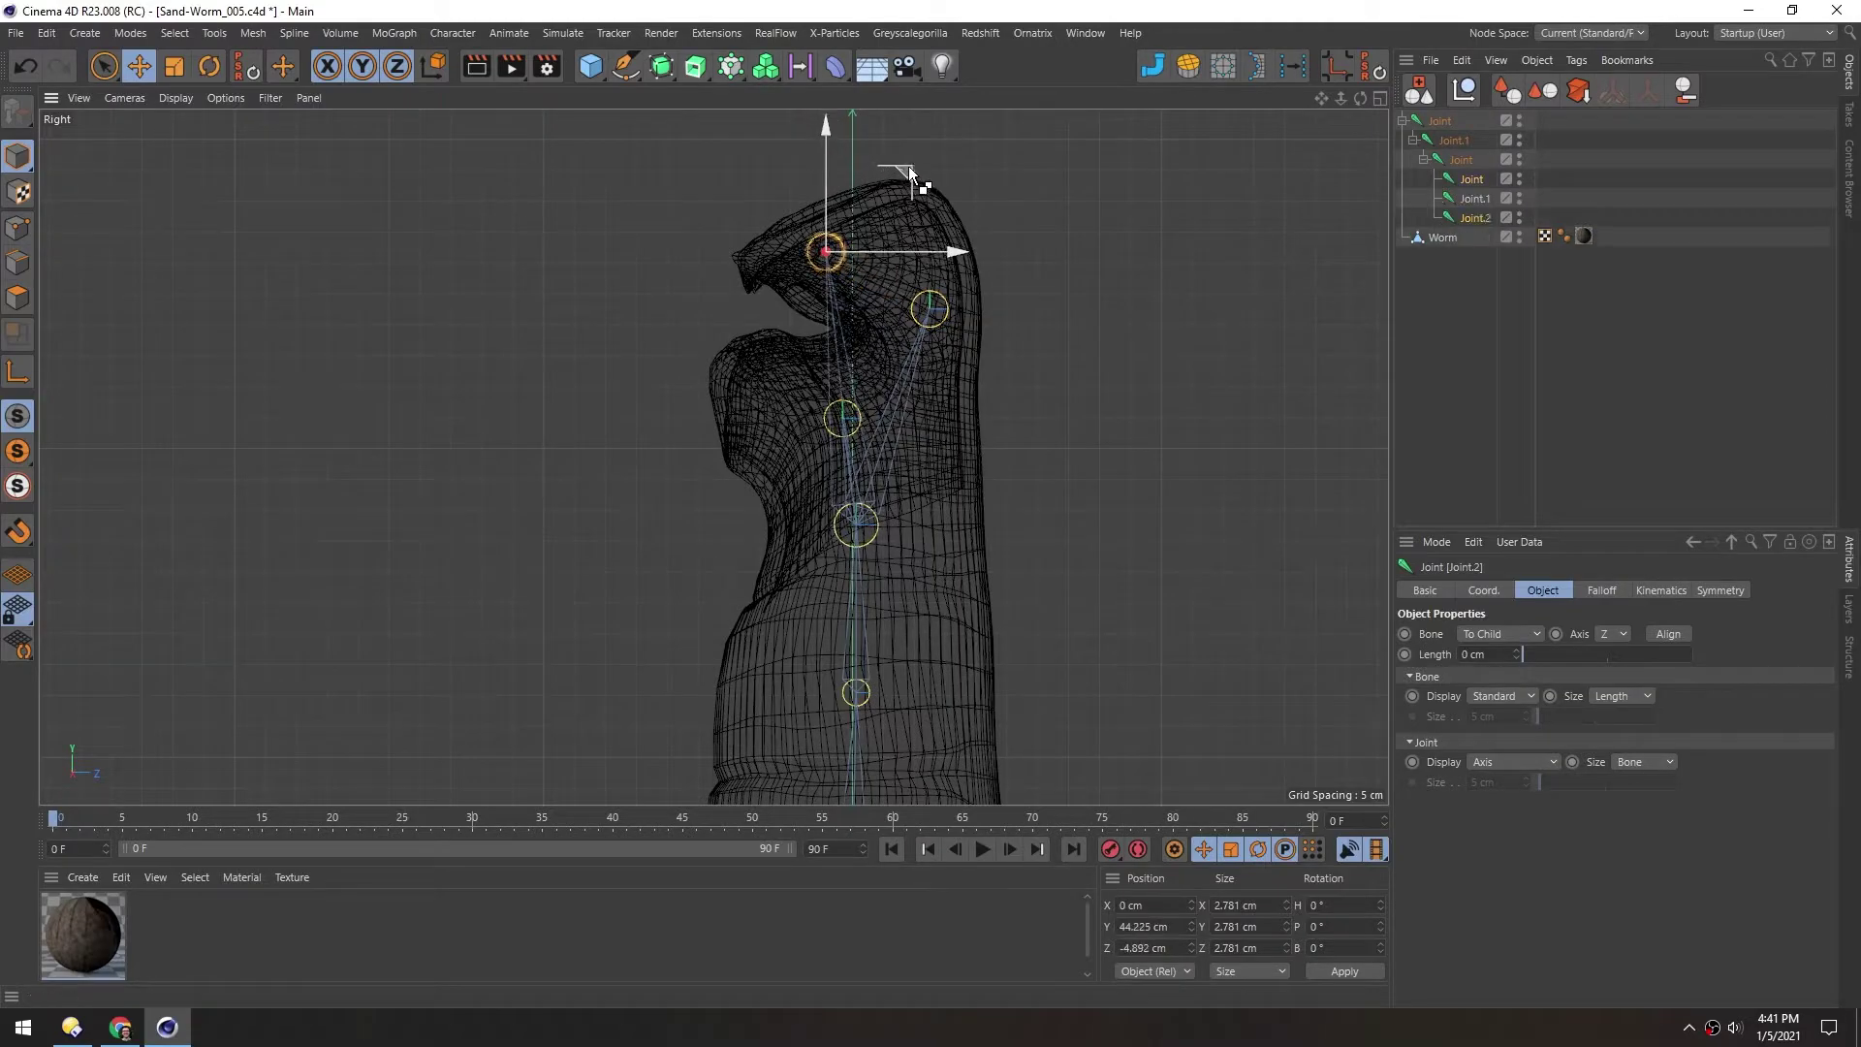
left_click(1452, 199)
left_click(1449, 183)
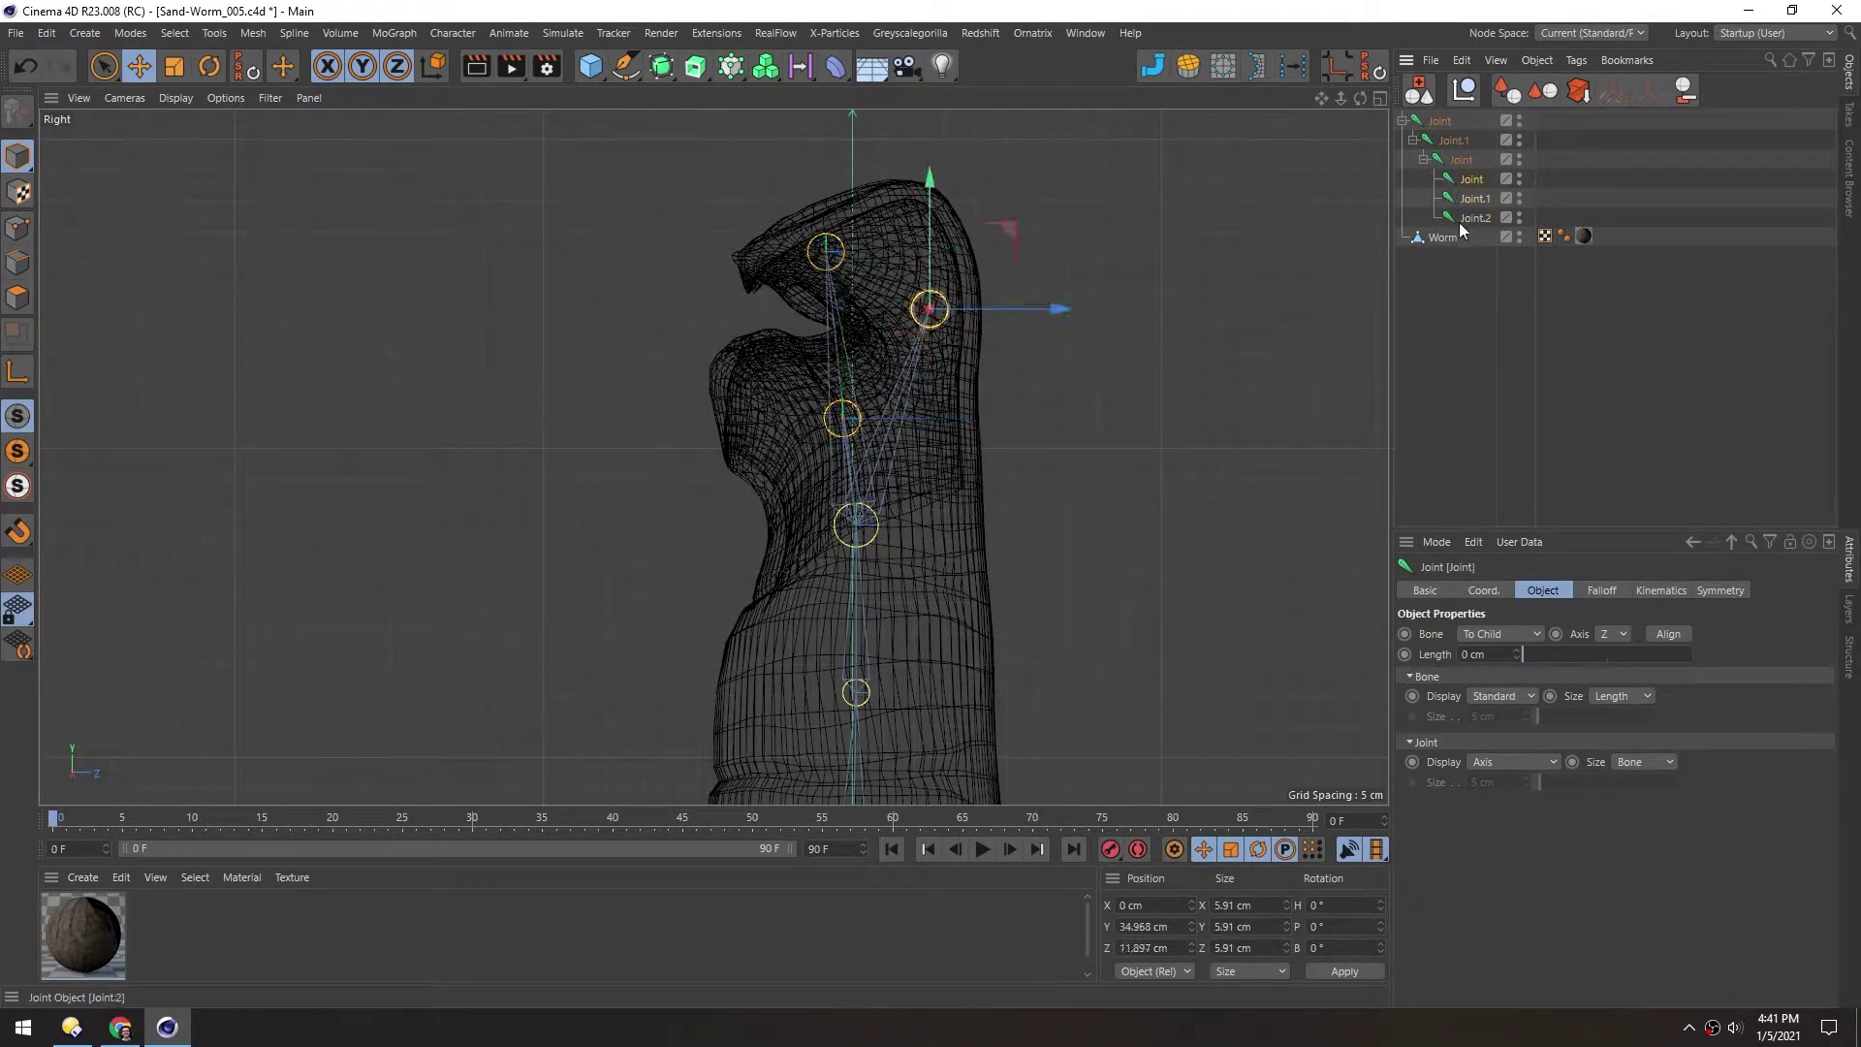
left_click_drag(1451, 214, 1471, 181)
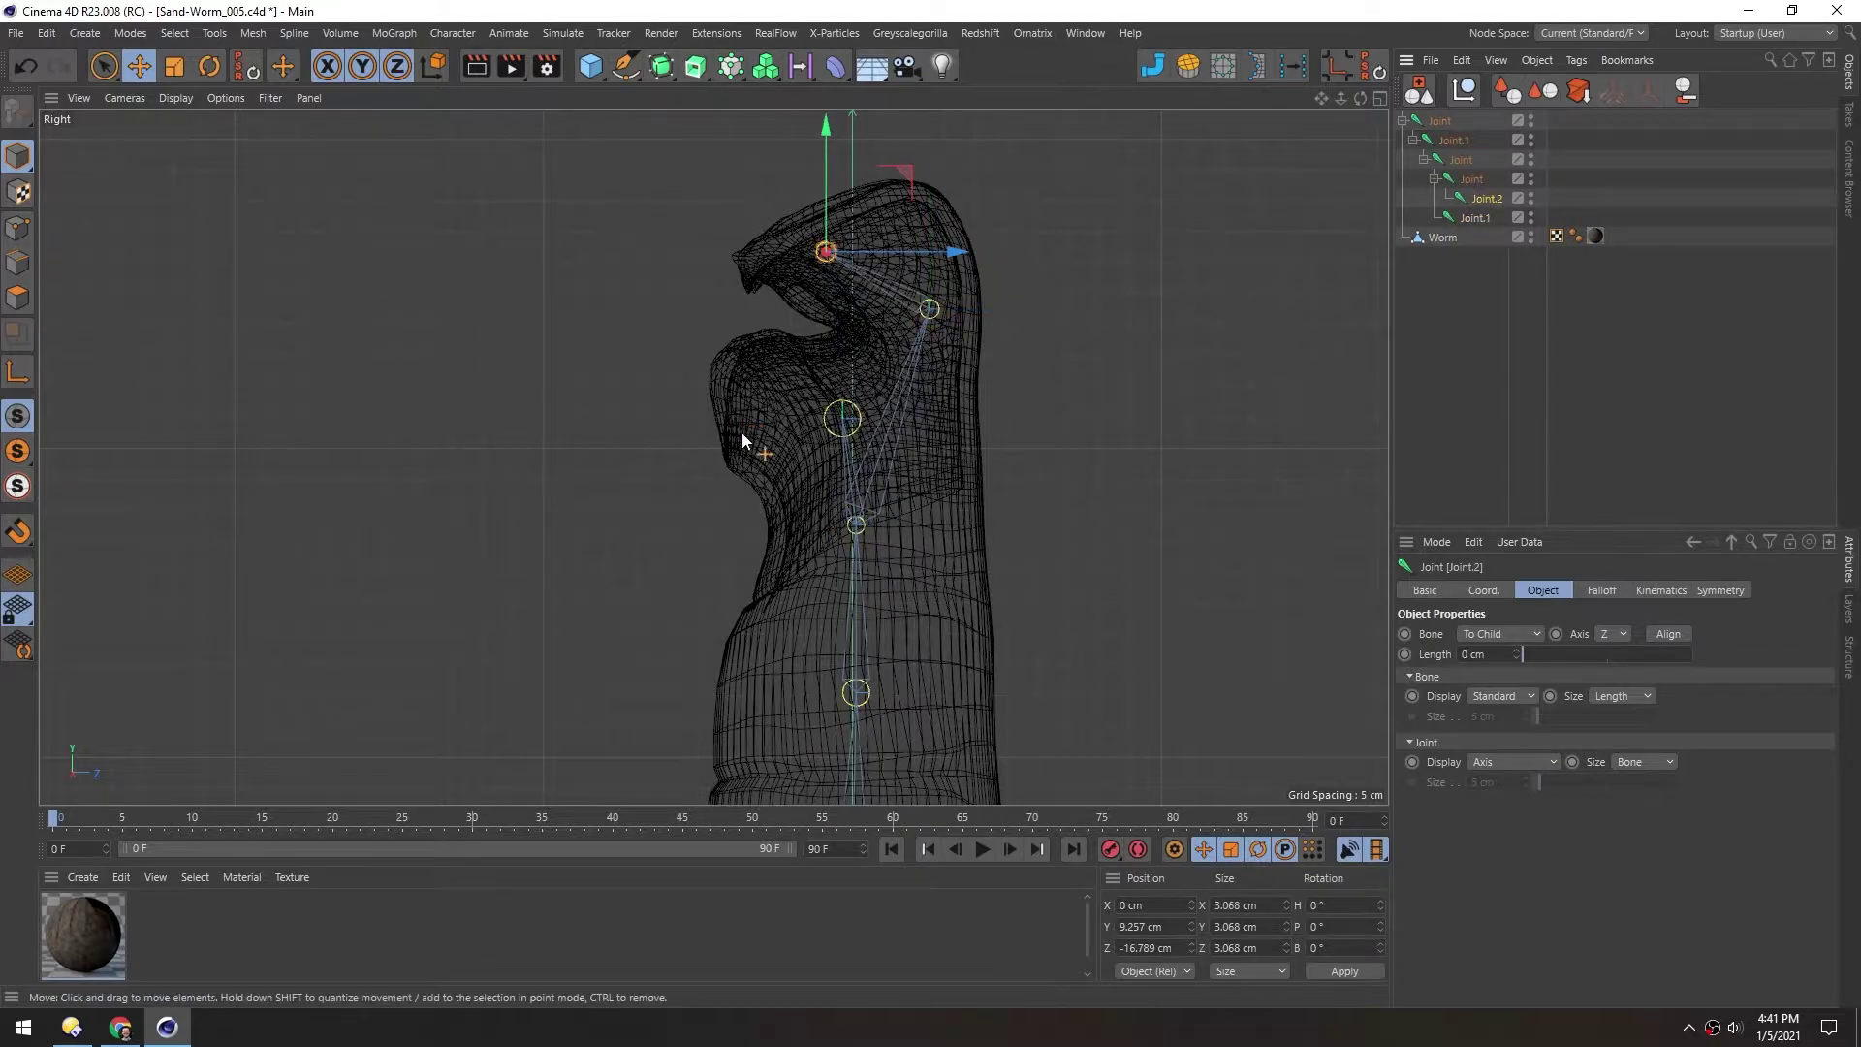
Move the lower-jaw joint forward into the jaw at about Y 18.5 cm, Z -14.6 cm
middle_click_drag(793, 495, 826, 381, "alt")
middle_click_drag(853, 302, 864, 379, "alt")
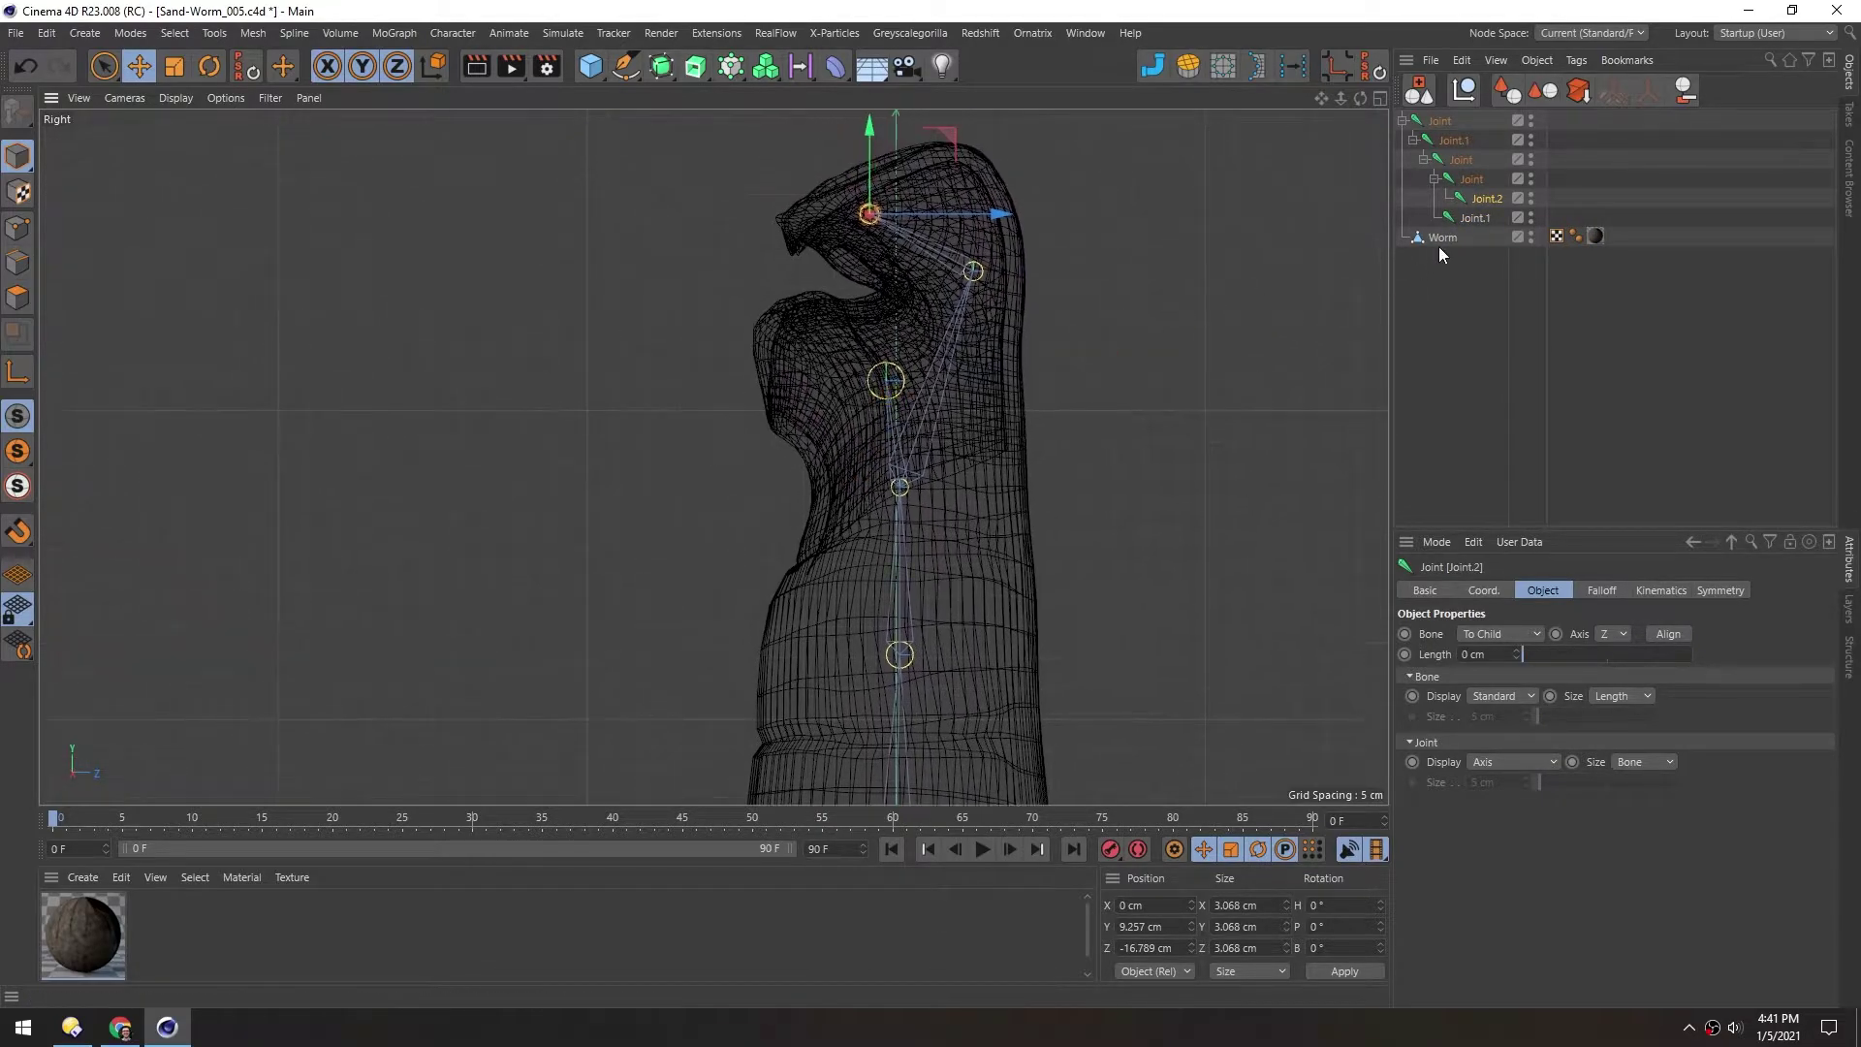
left_click(1476, 218)
left_click_drag(969, 294, 890, 299)
Examine the placement of the head and jaw joints around the worm's mouth in the perspective view
middle_click(777, 416)
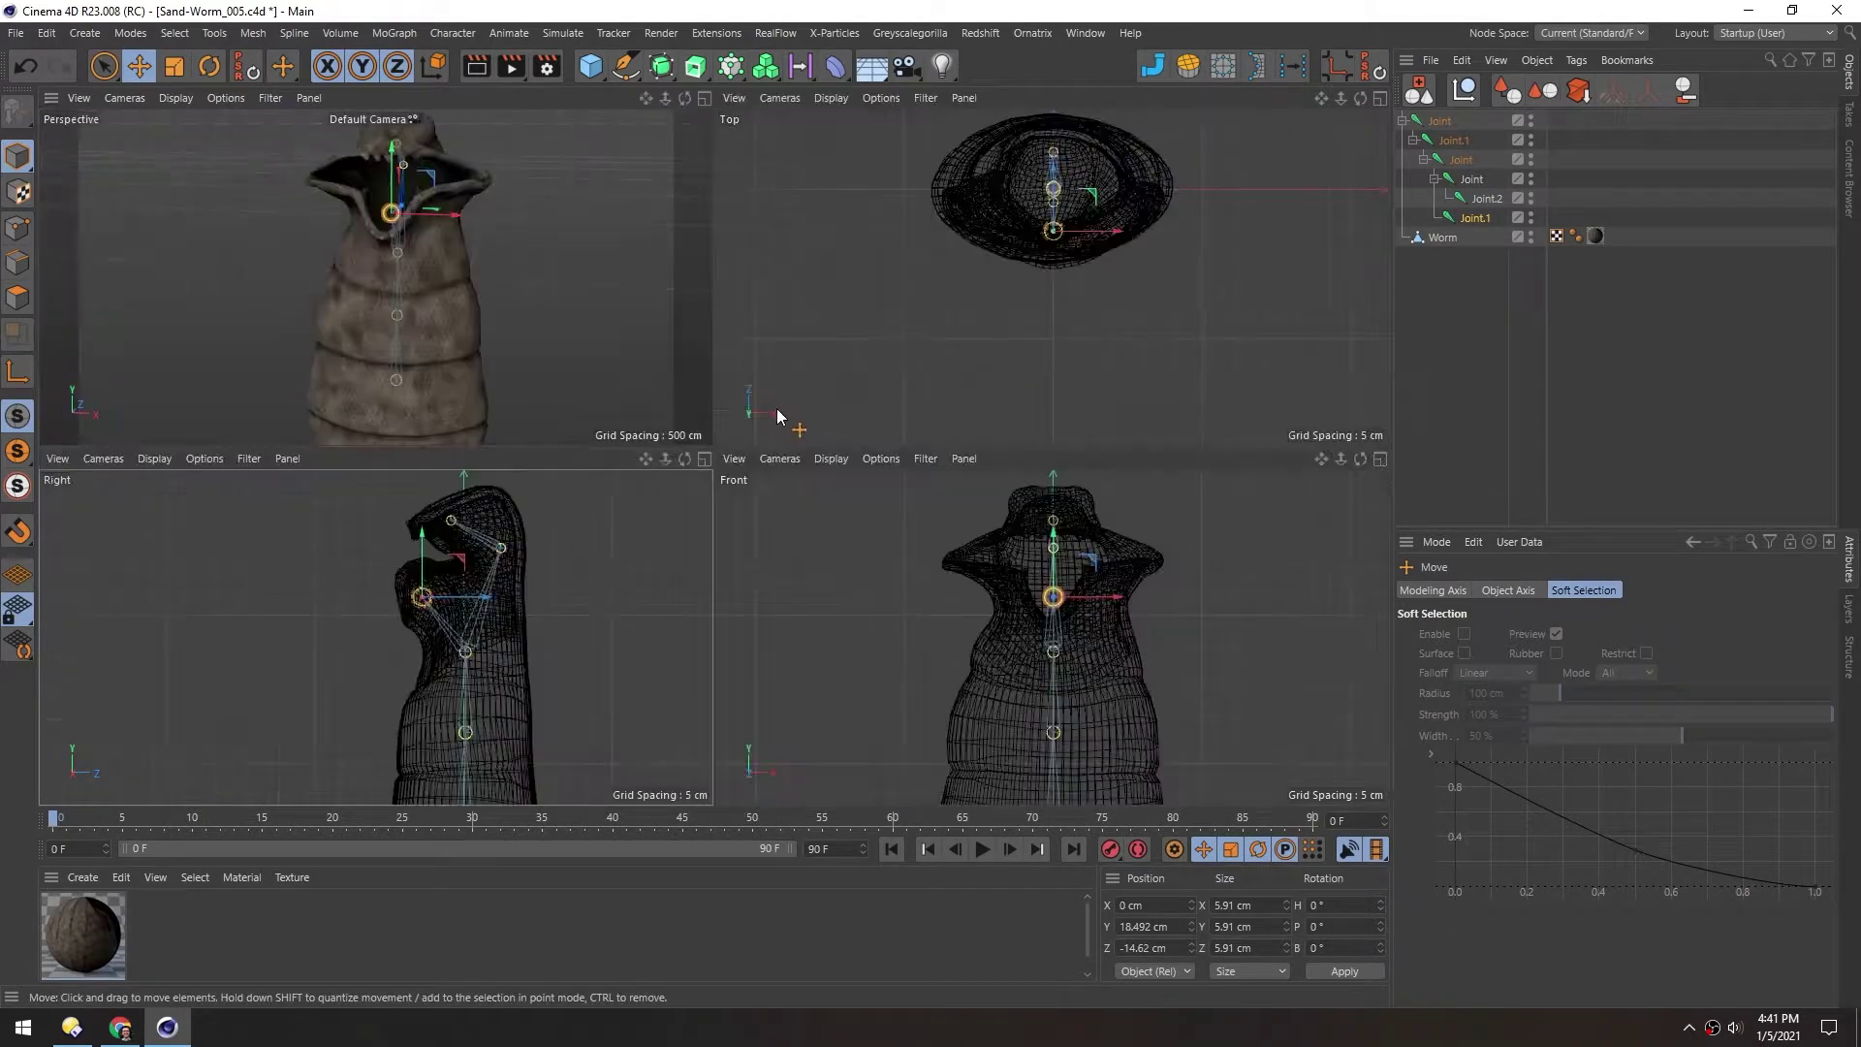
middle_click(369, 327)
scroll(749, 329, "up", 3)
middle_click_drag(776, 320, 790, 373, "alt")
left_click_drag(853, 355, 820, 355, "alt")
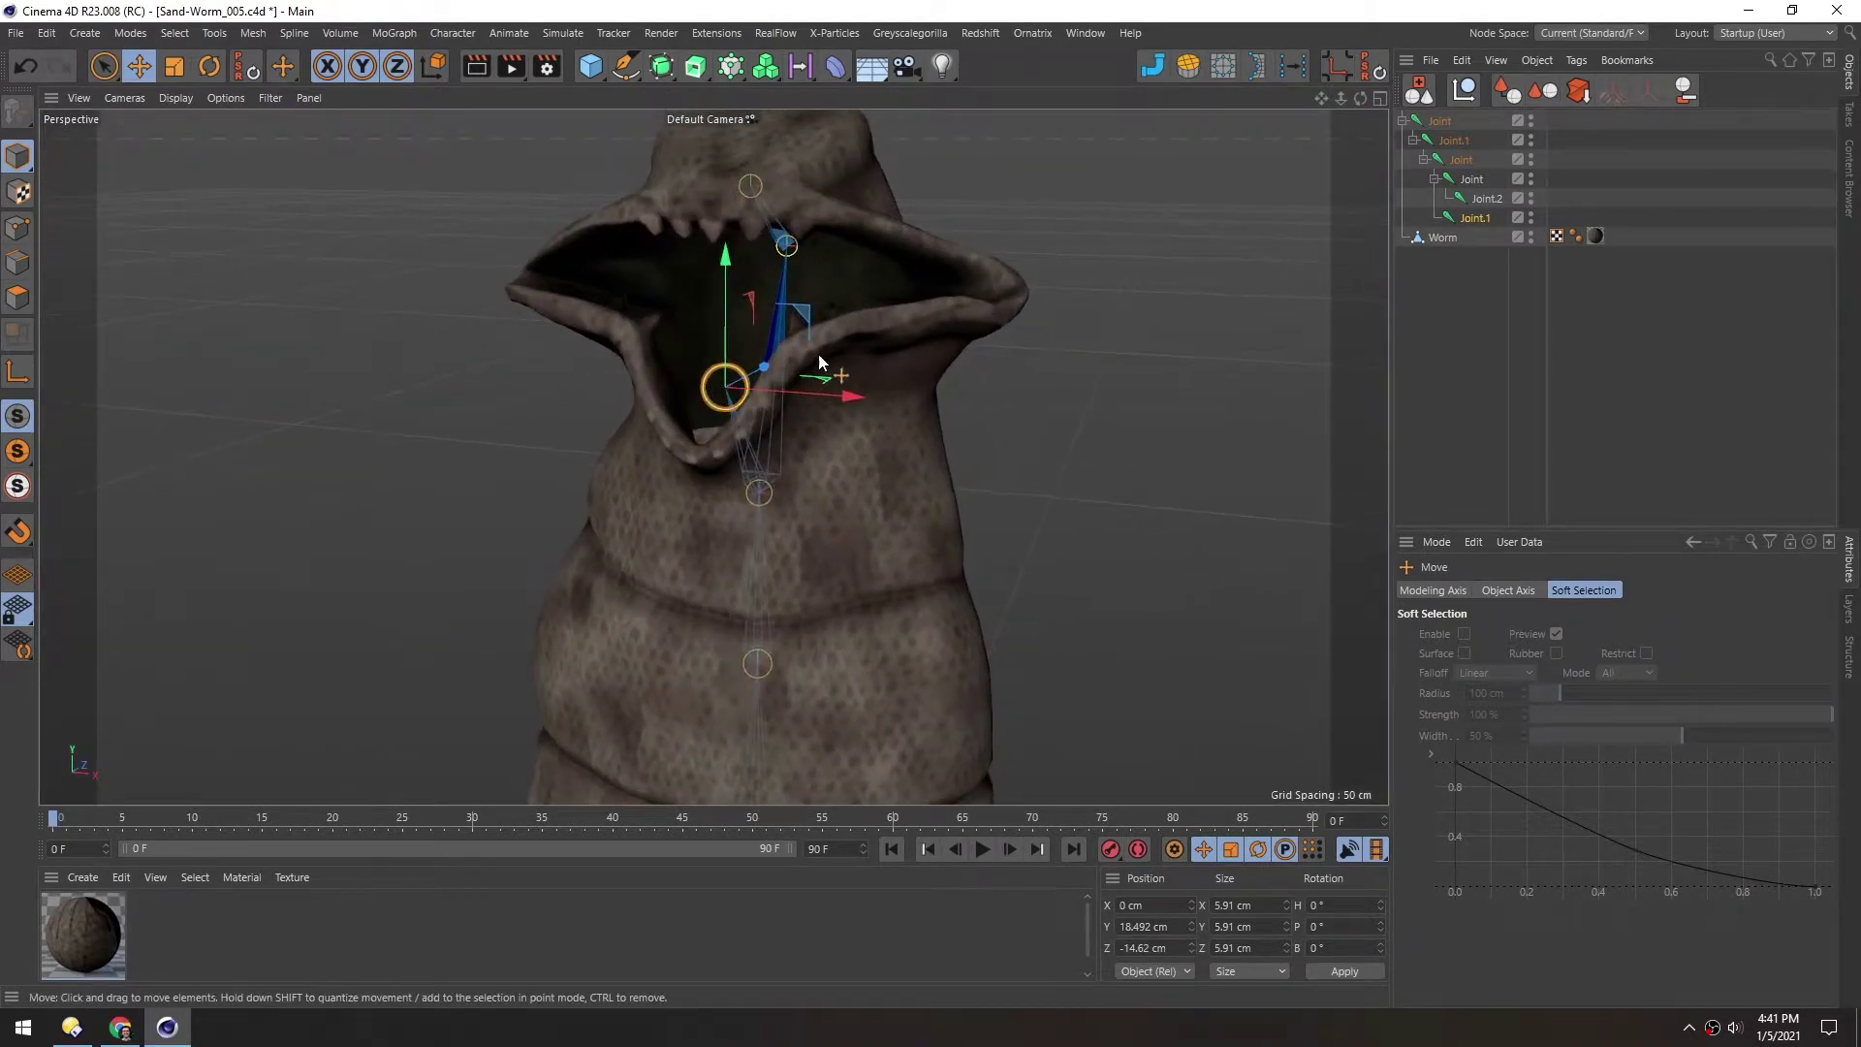
left_click_drag(644, 452, 650, 357, "alt")
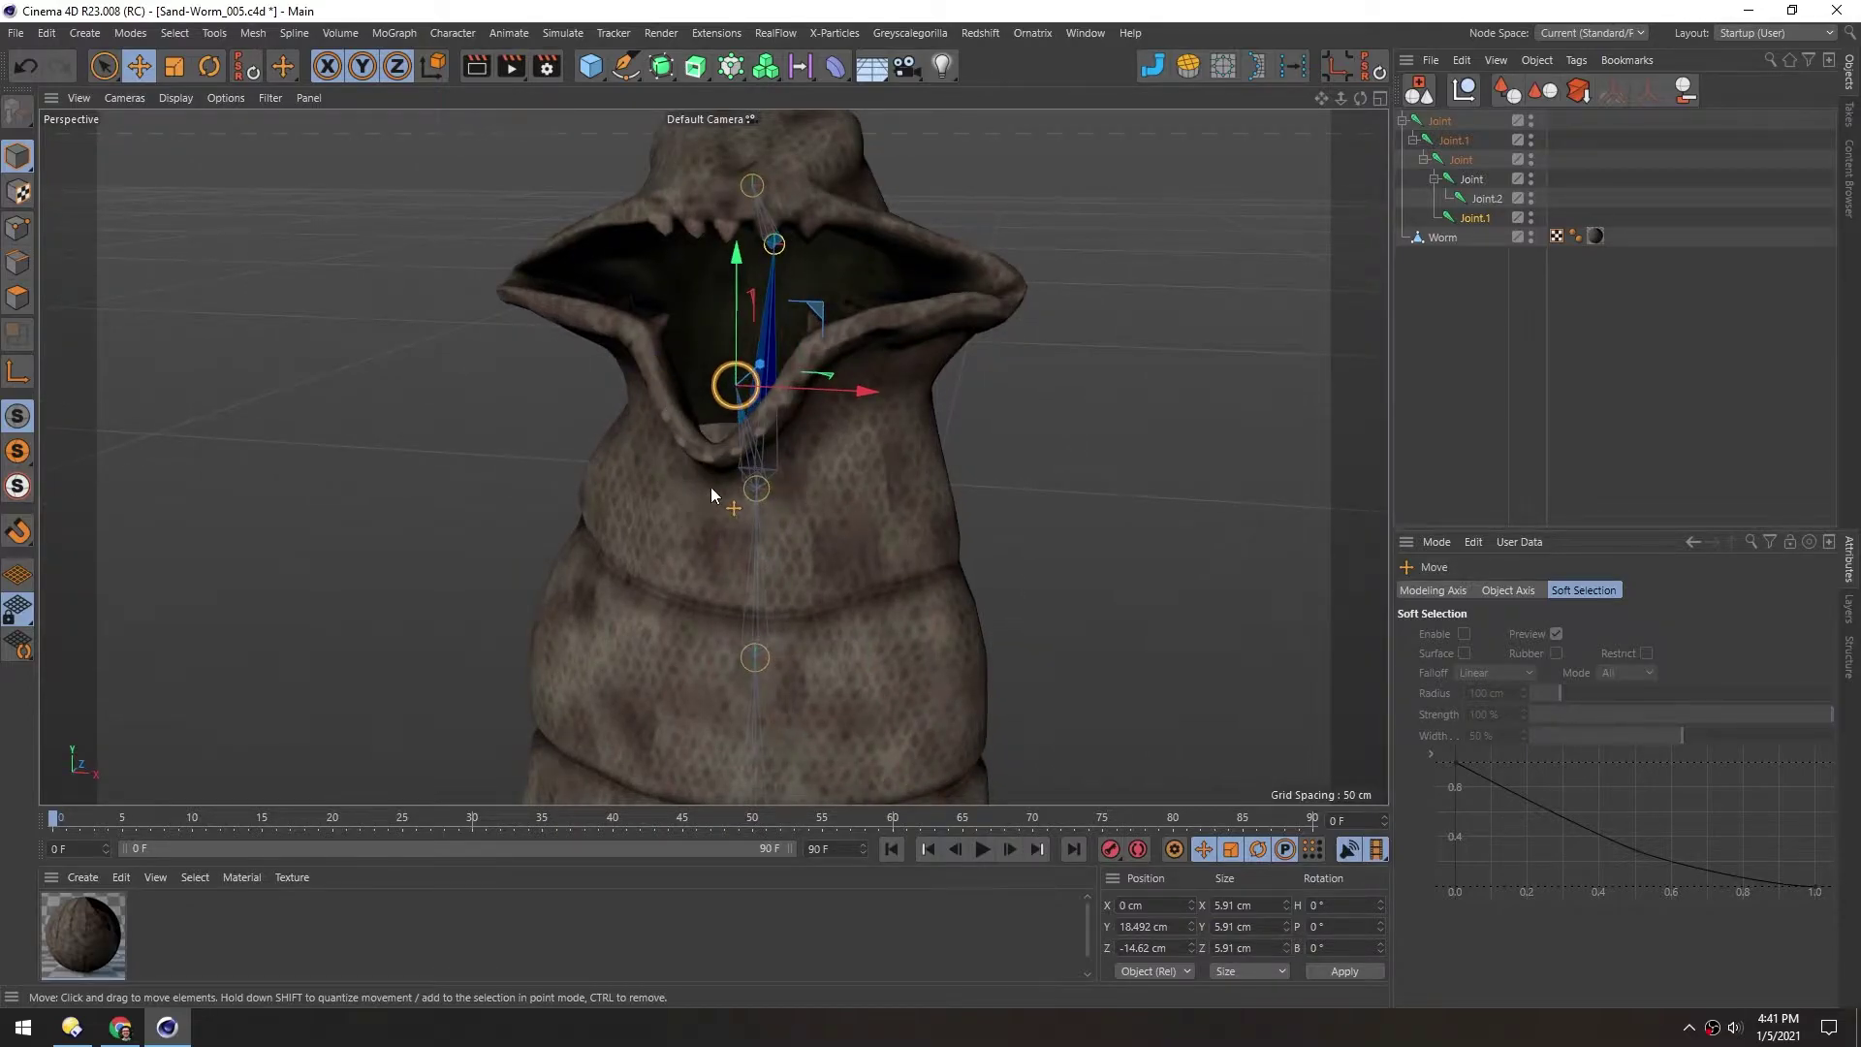
left_click_drag(711, 487, 832, 504, "alt")
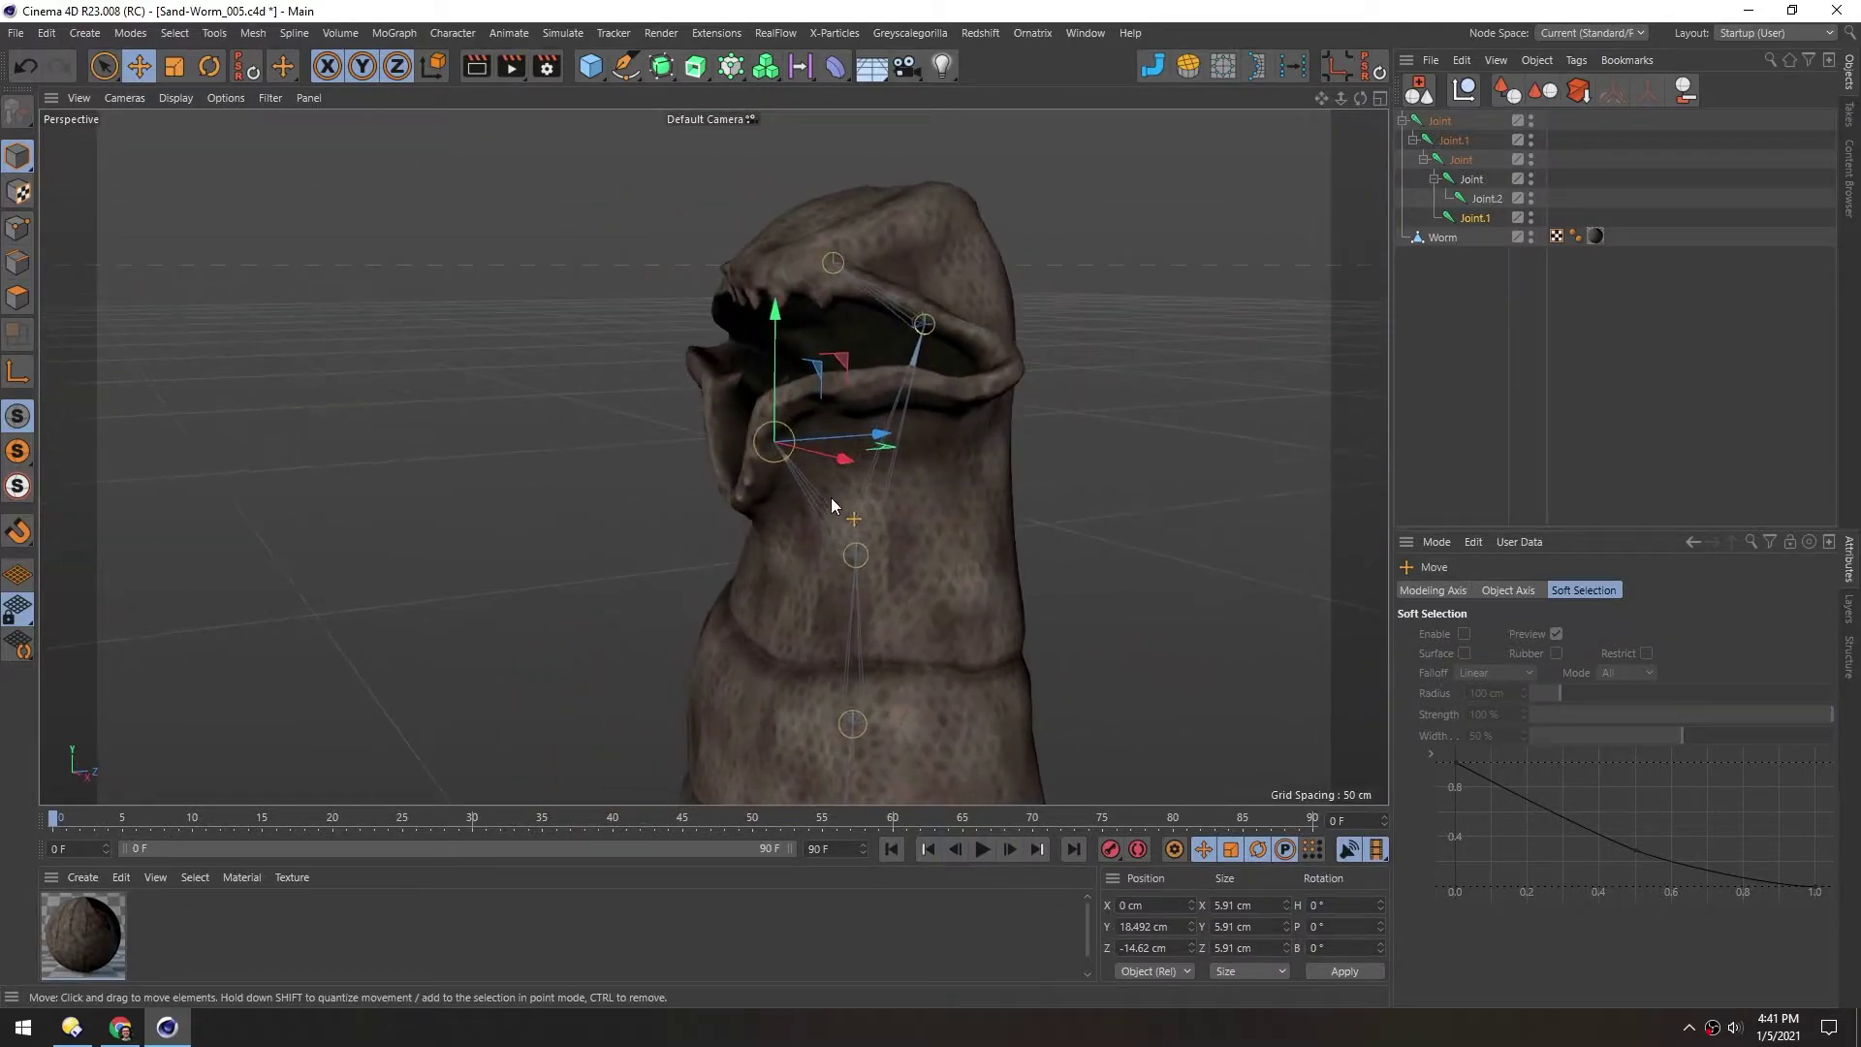
middle_click_drag(857, 225, 911, 340, "alt")
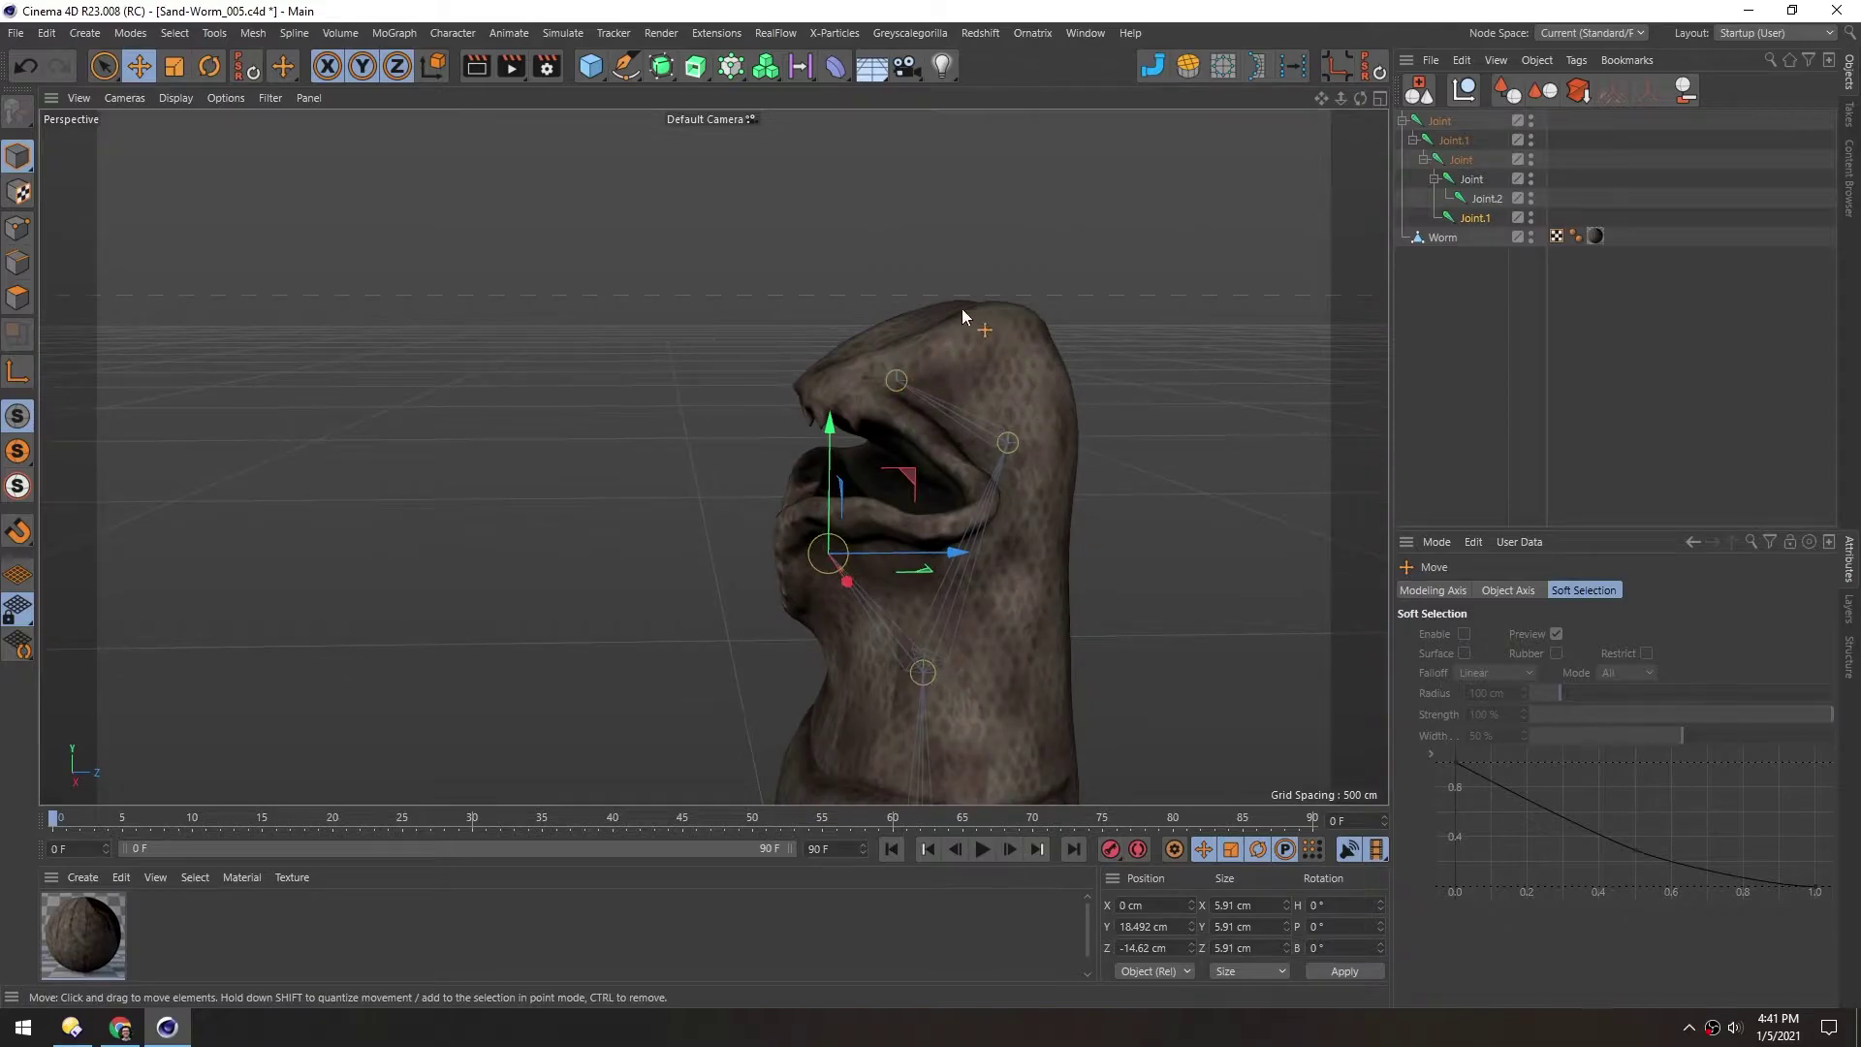
left_click_drag(963, 311, 656, 423, "alt")
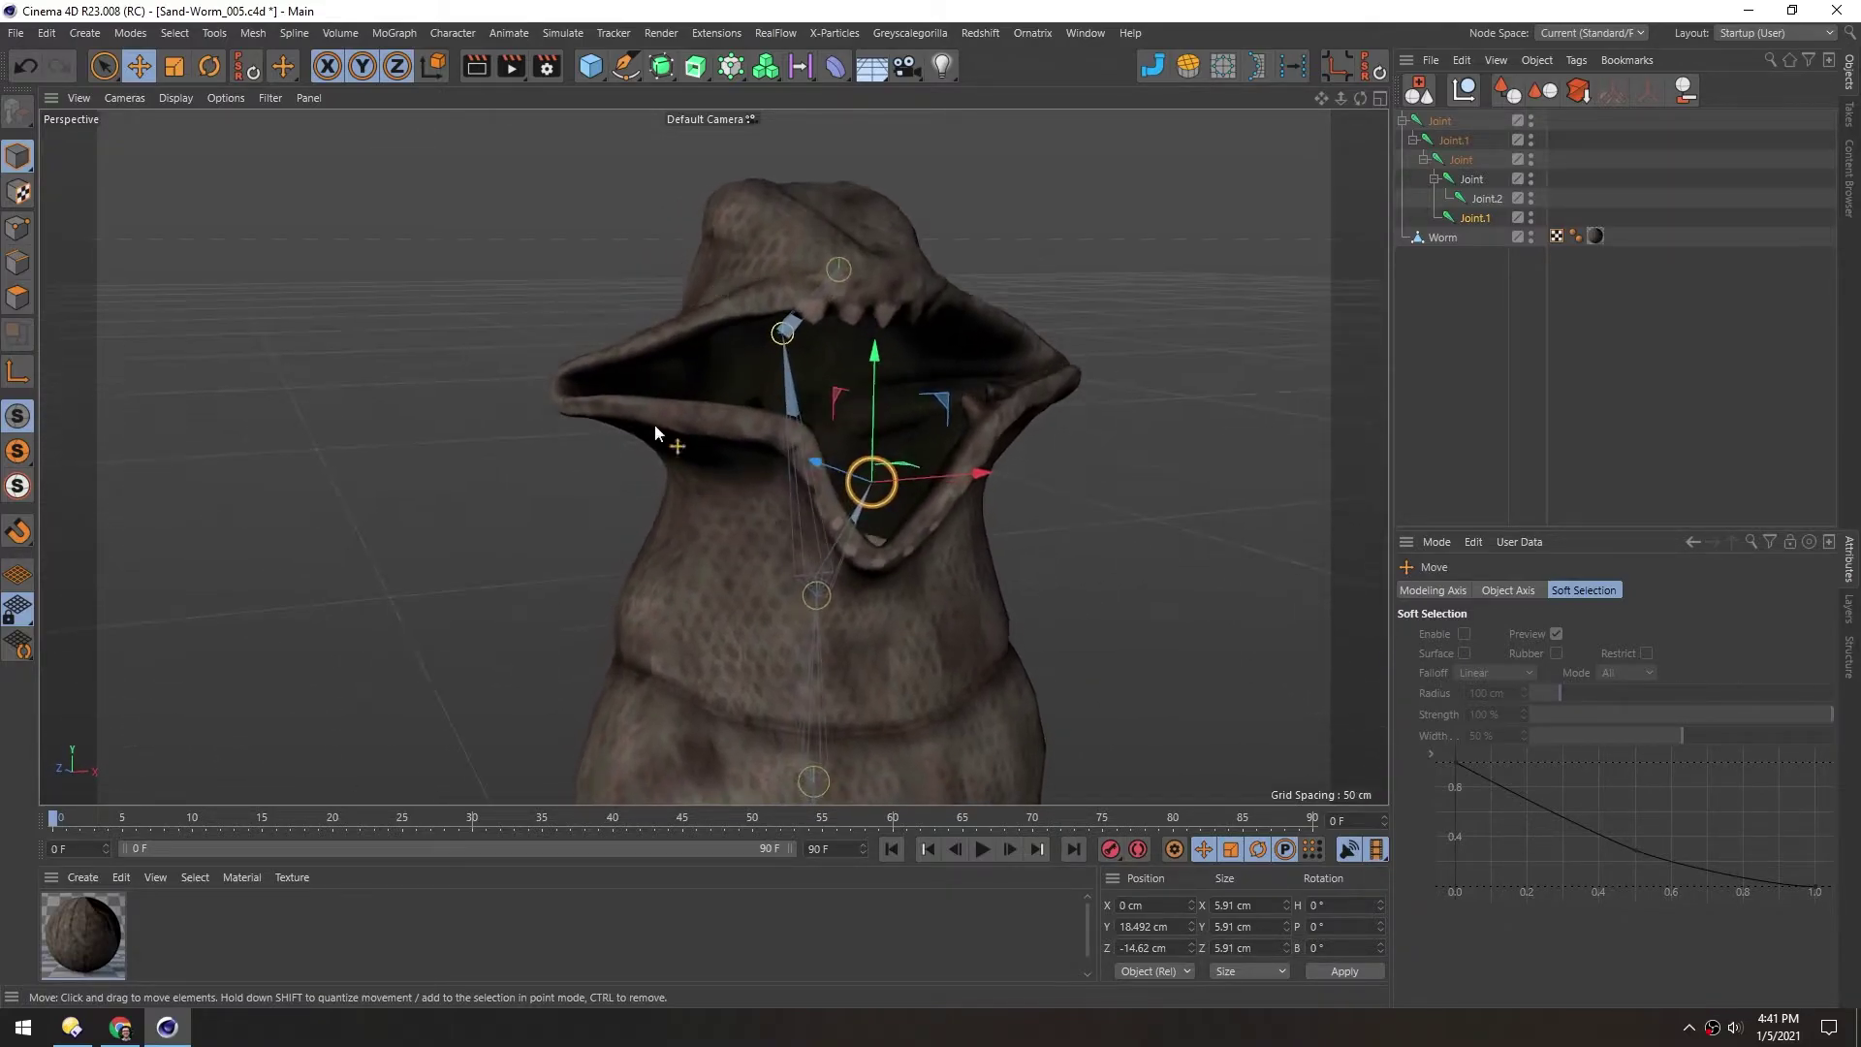
Move the upper-jaw joint forward in the side view to about Y 8.9 cm, Z -20.6 cm
middle_click(696, 621)
middle_click(696, 620)
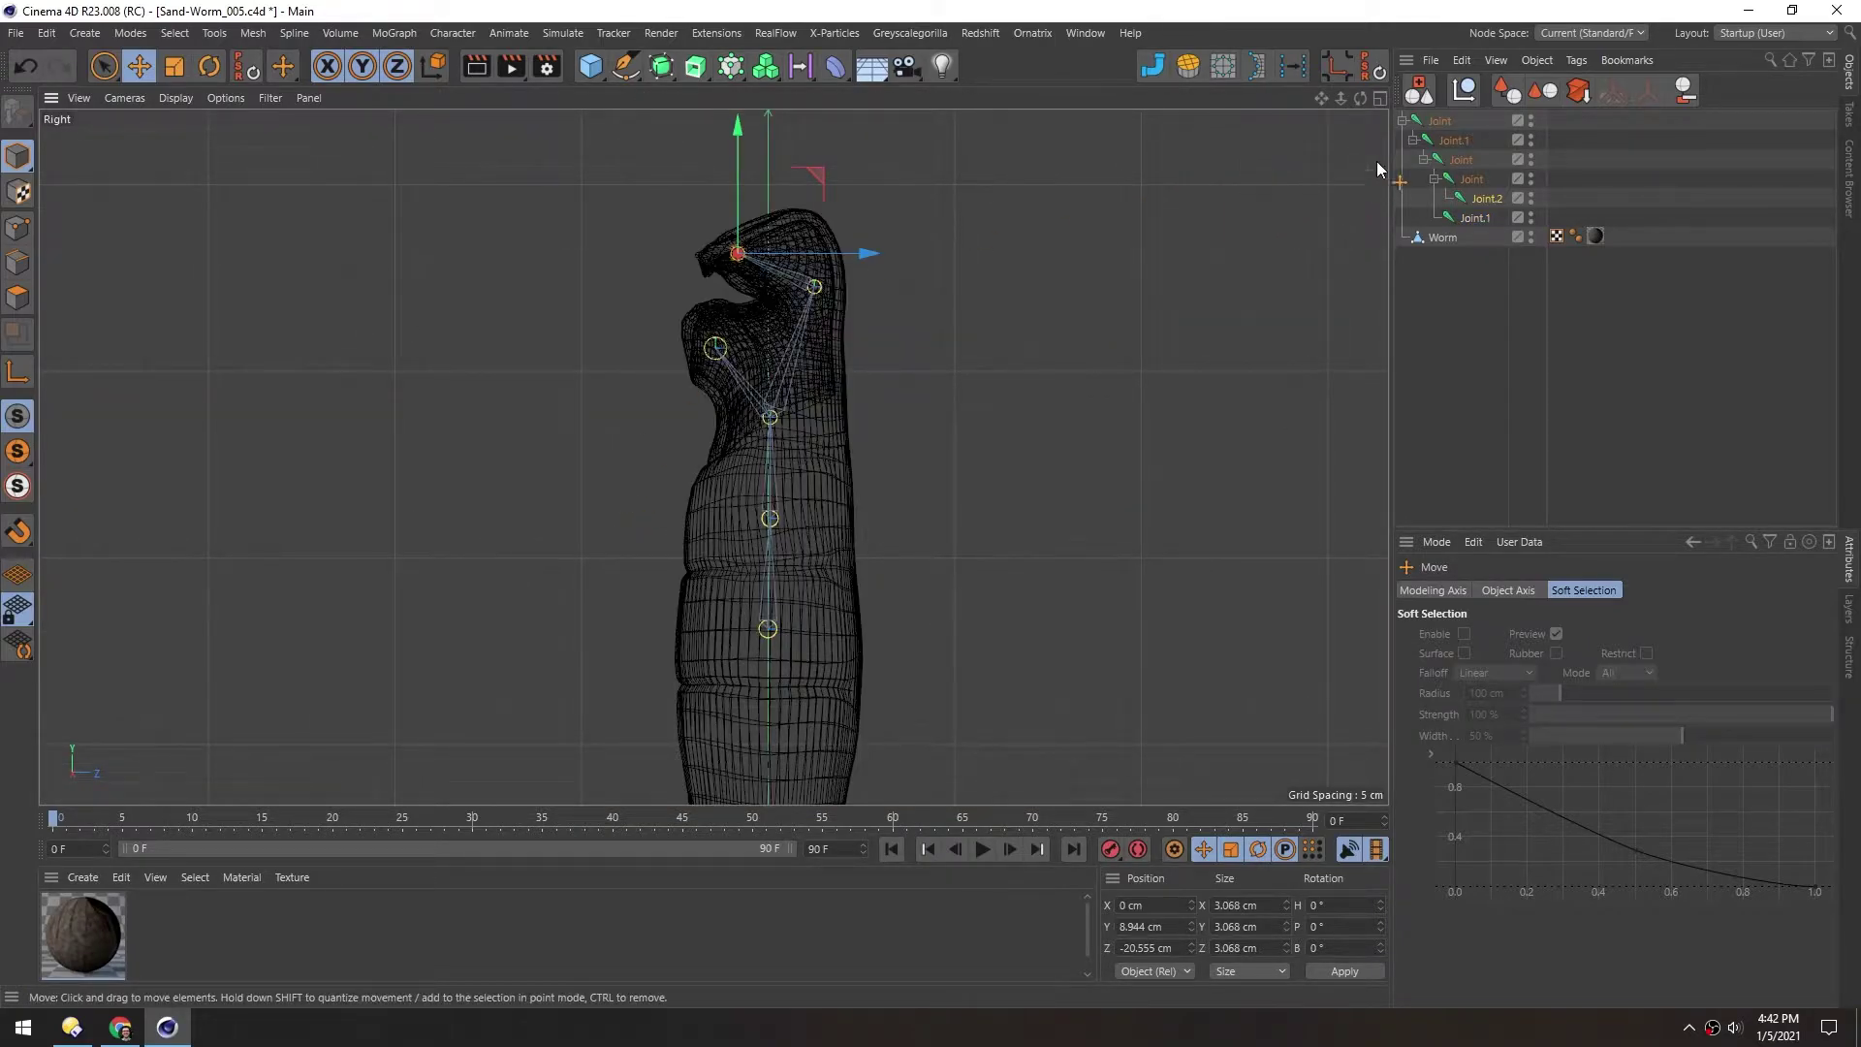
Rename the root joint of the hierarchy as Base
double_click(1437, 124)
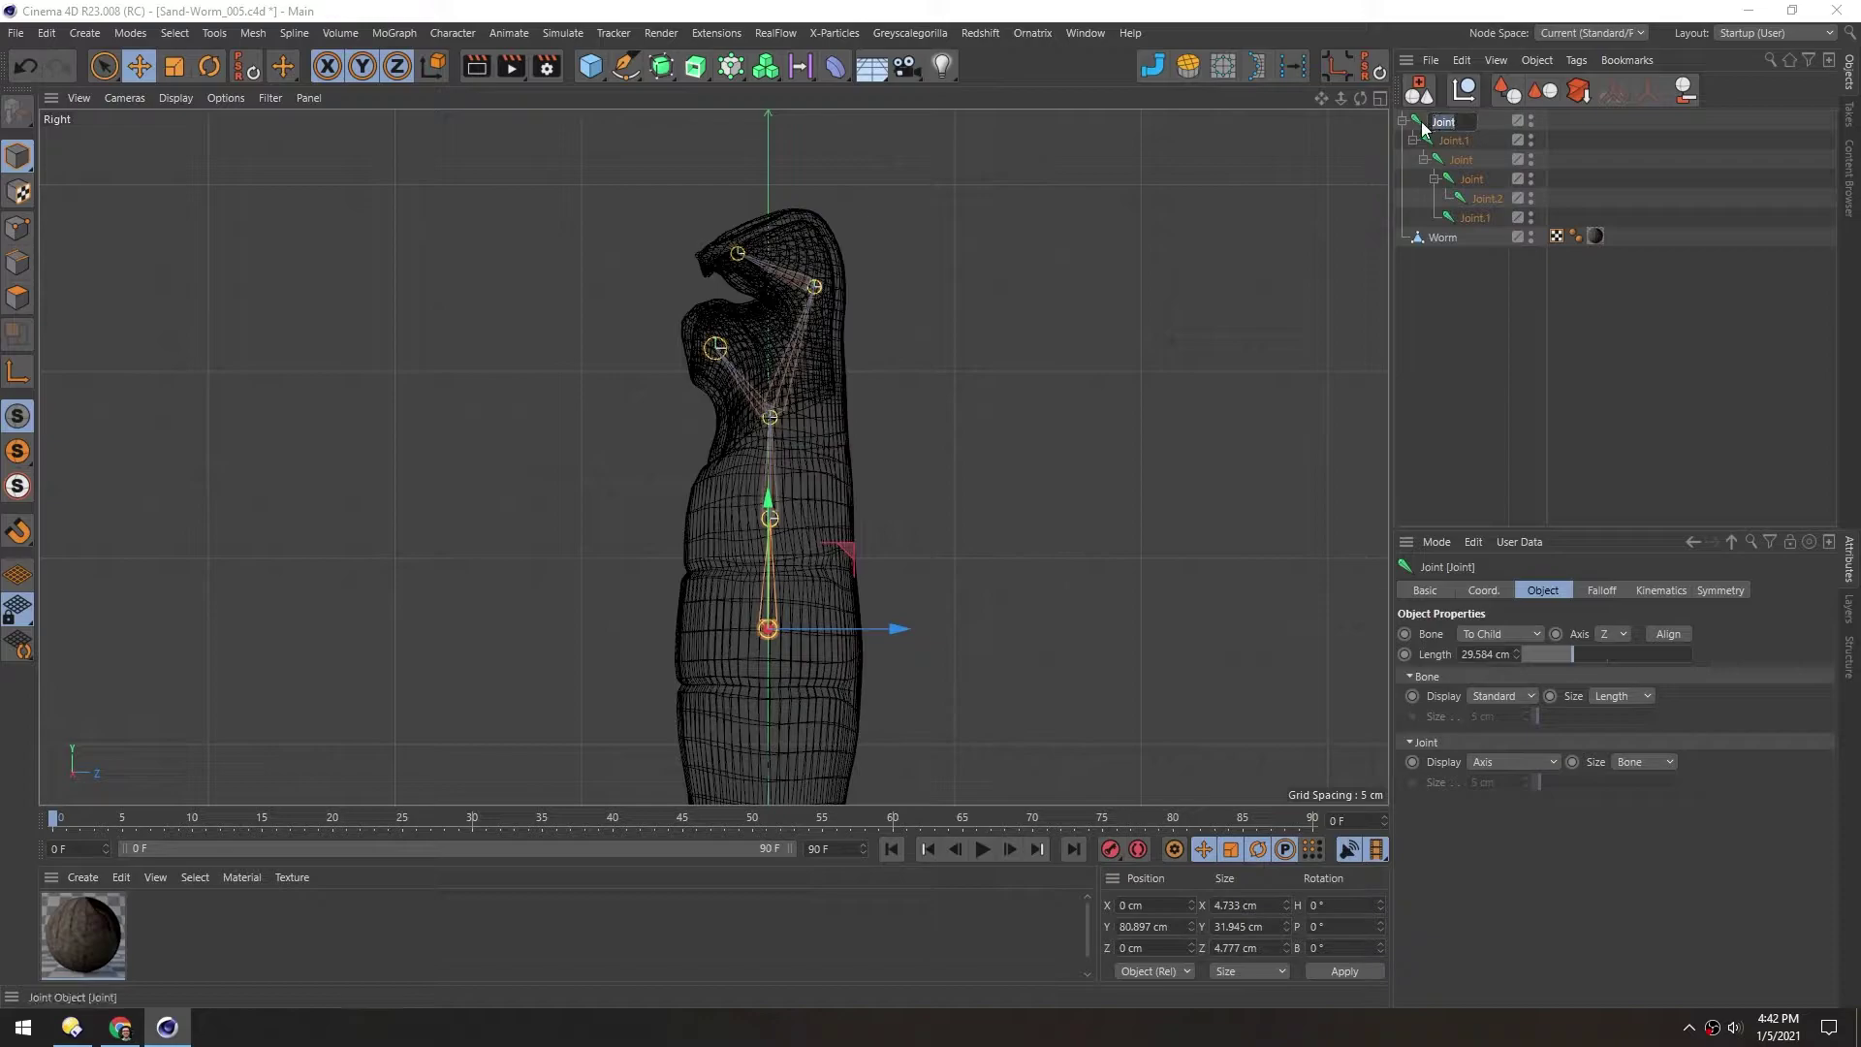
type("E")
key("Return")
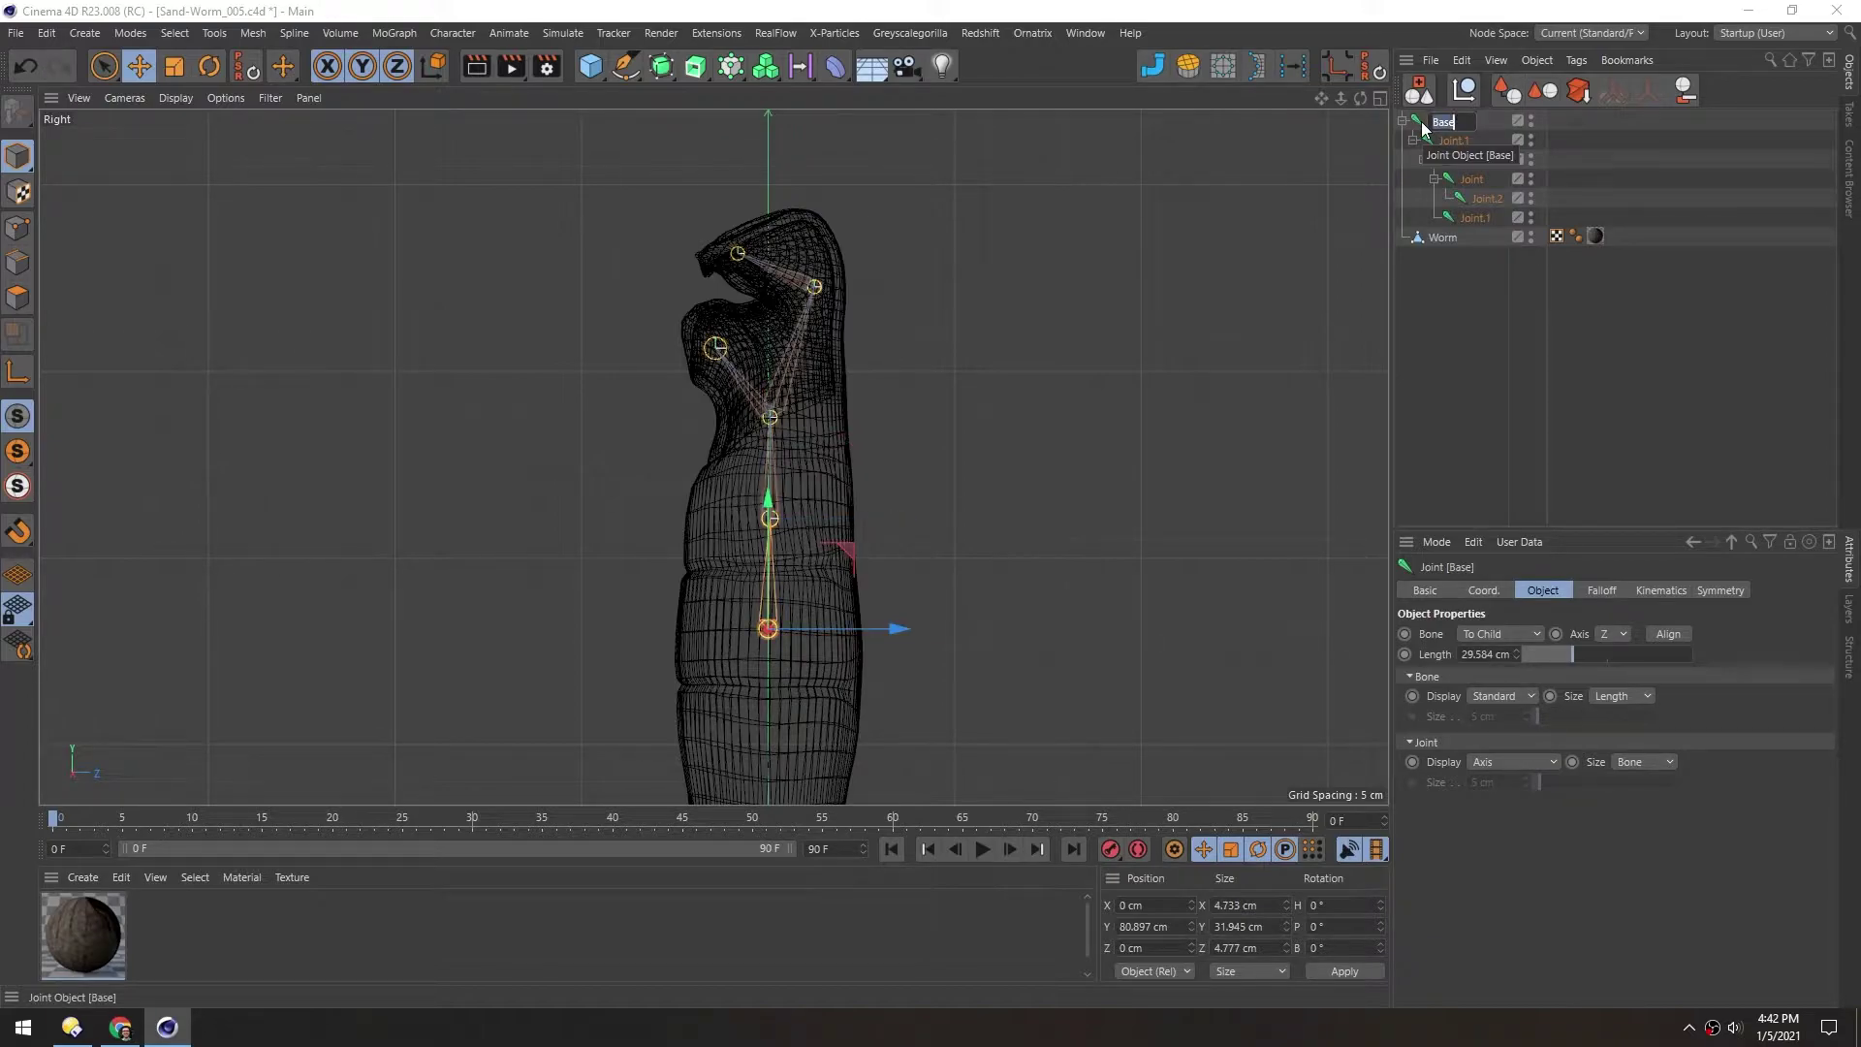
Rename the three successive joints below Base as Chest, Neck and Head
key("Tab")
key("Tab")
key("Tab")
key("Tab")
key("Tab")
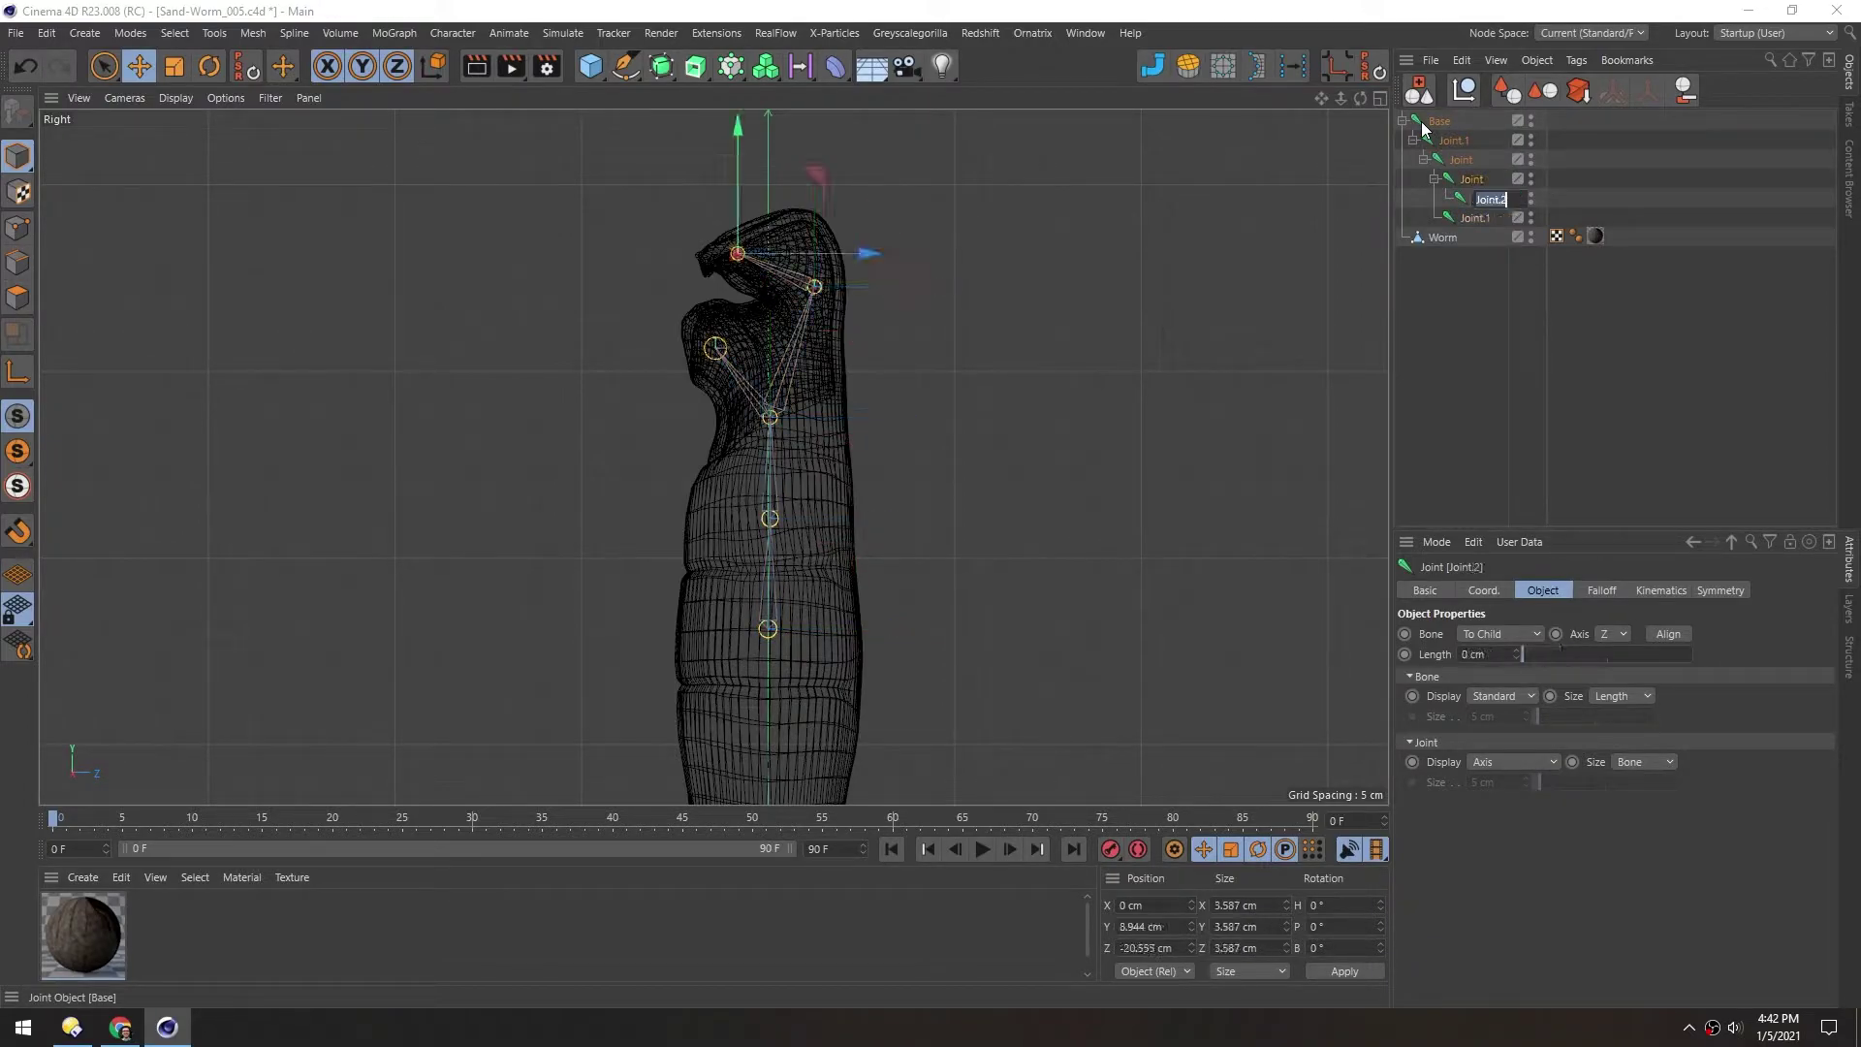
key("shift+Tab")
key("shift+Tab")
key("shift+Tab")
key("shift+Tab")
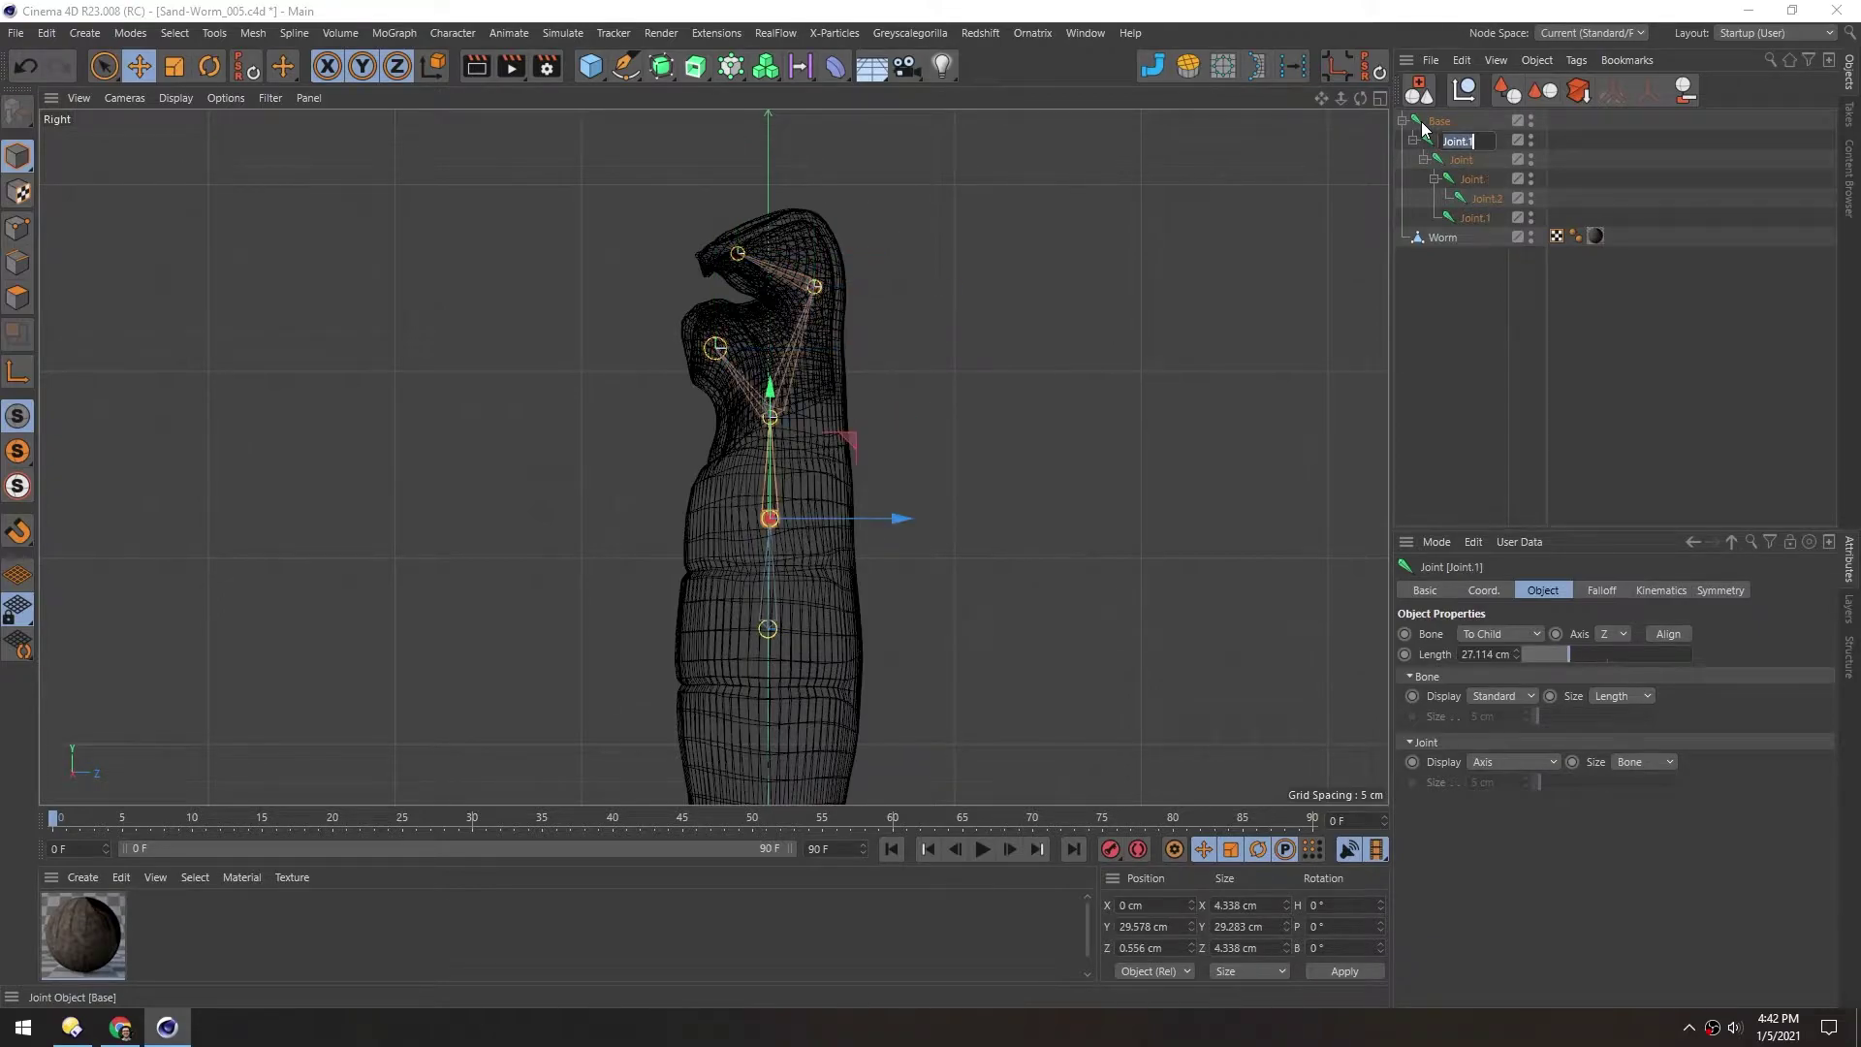
type("Chest")
key("Tab")
key("Tab")
type("Head")
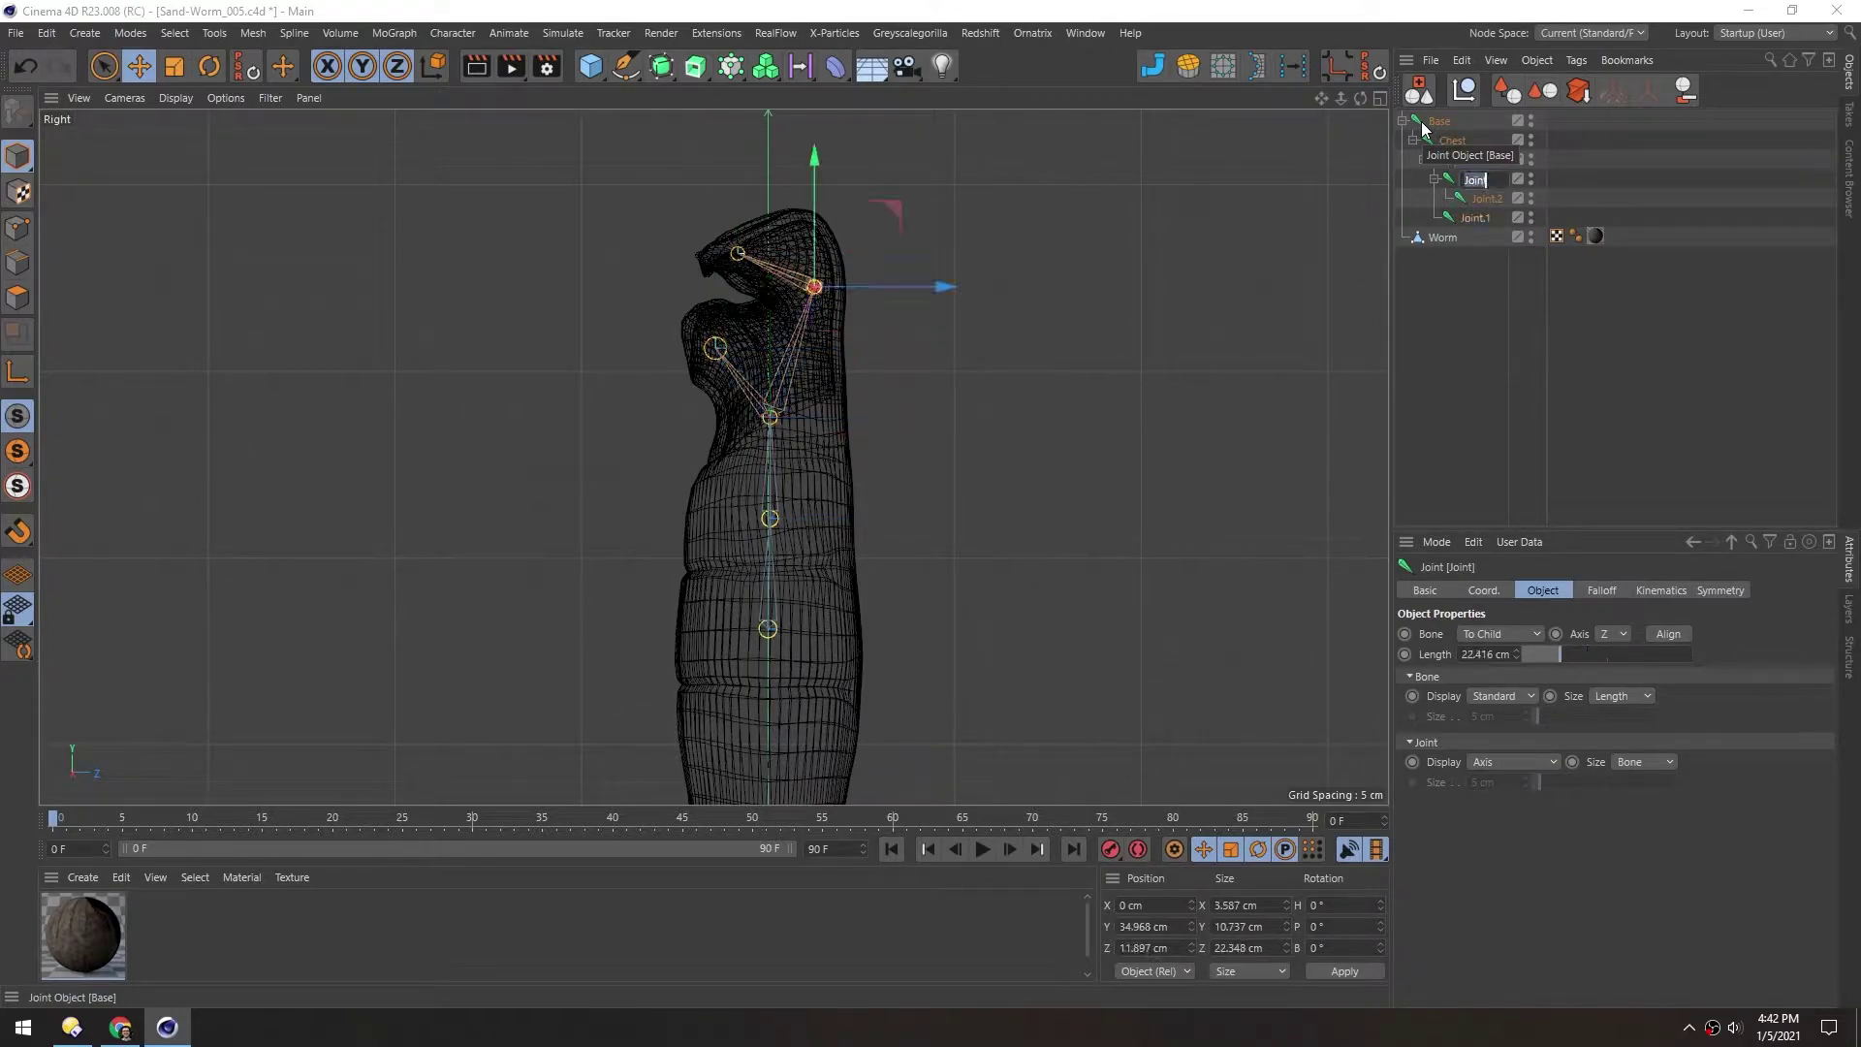
Rename the upper-jaw joint under Head as HeadTop and the lower-jaw joint as Chin
key("Tab")
type("HeadTop")
key("Tab")
type("Chin")
left_click(1018, 571)
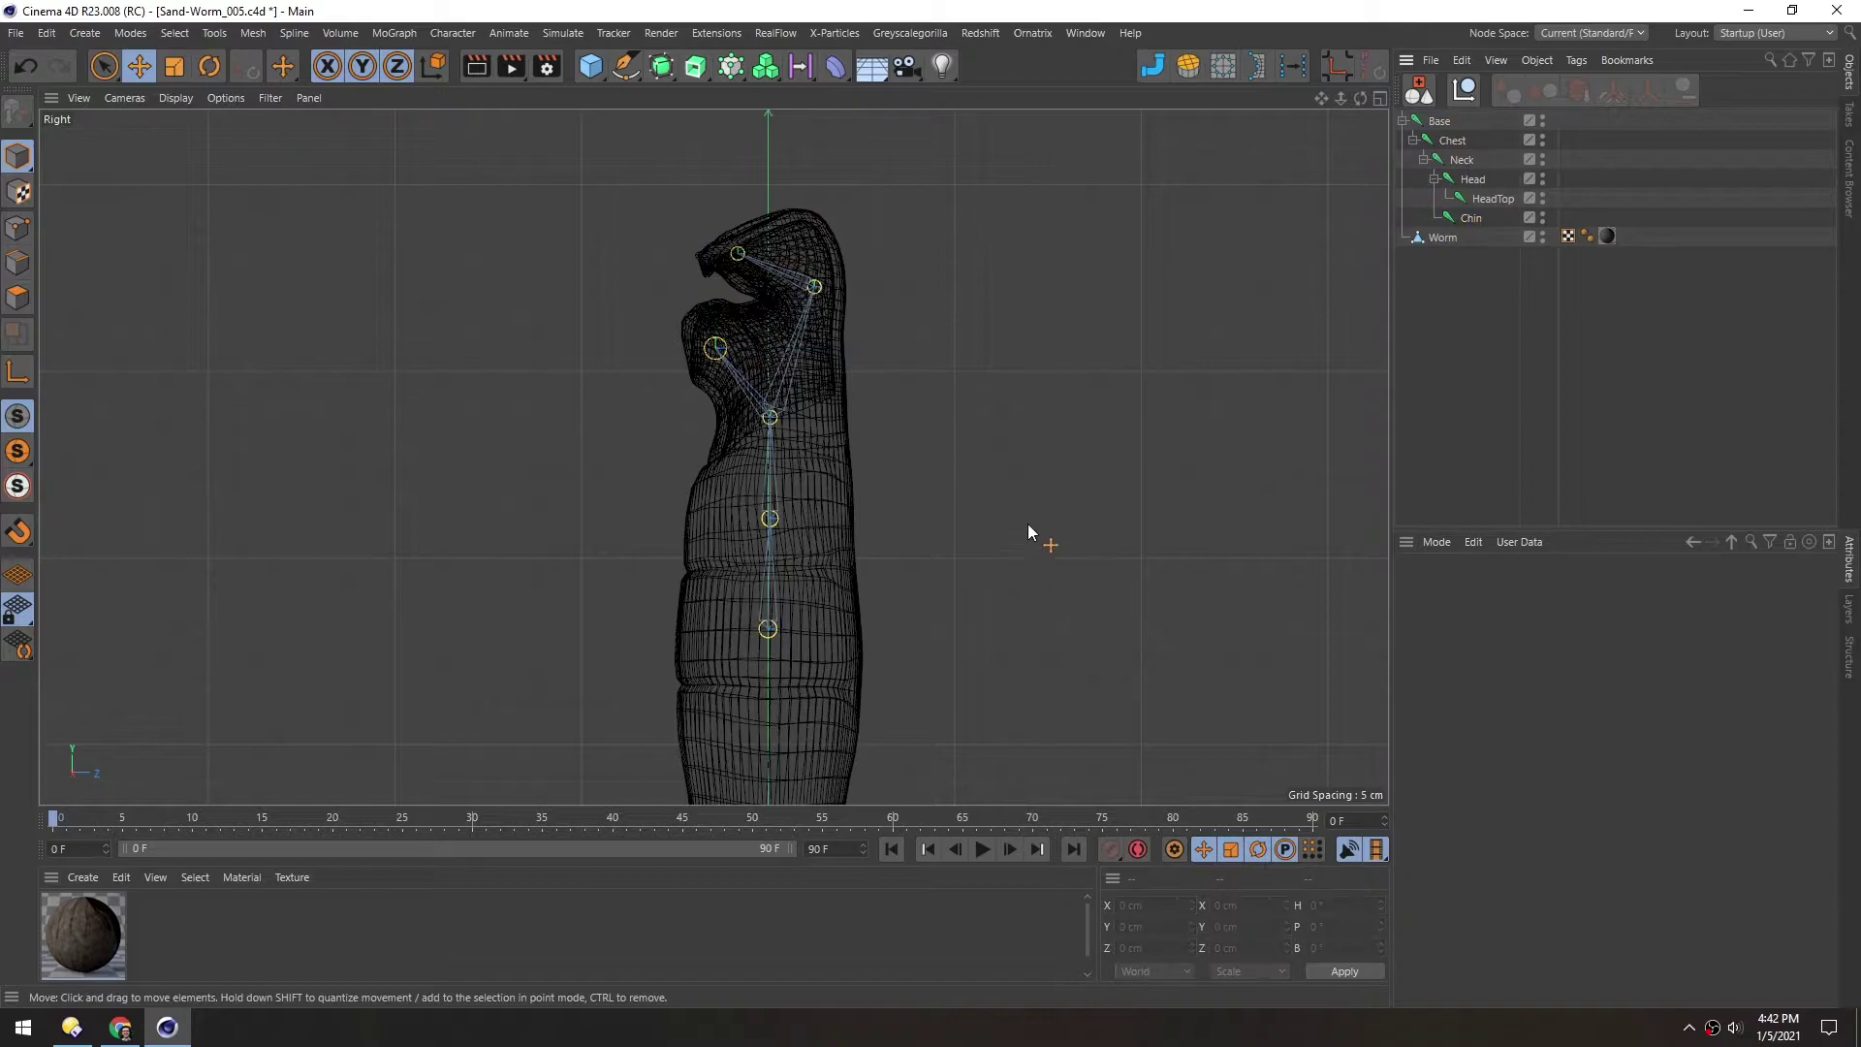
Bind the Worm mesh to all six joints from Base to Chin
middle_click(1032, 499)
middle_click(466, 384)
right_click_drag(673, 483, 680, 621, "alt")
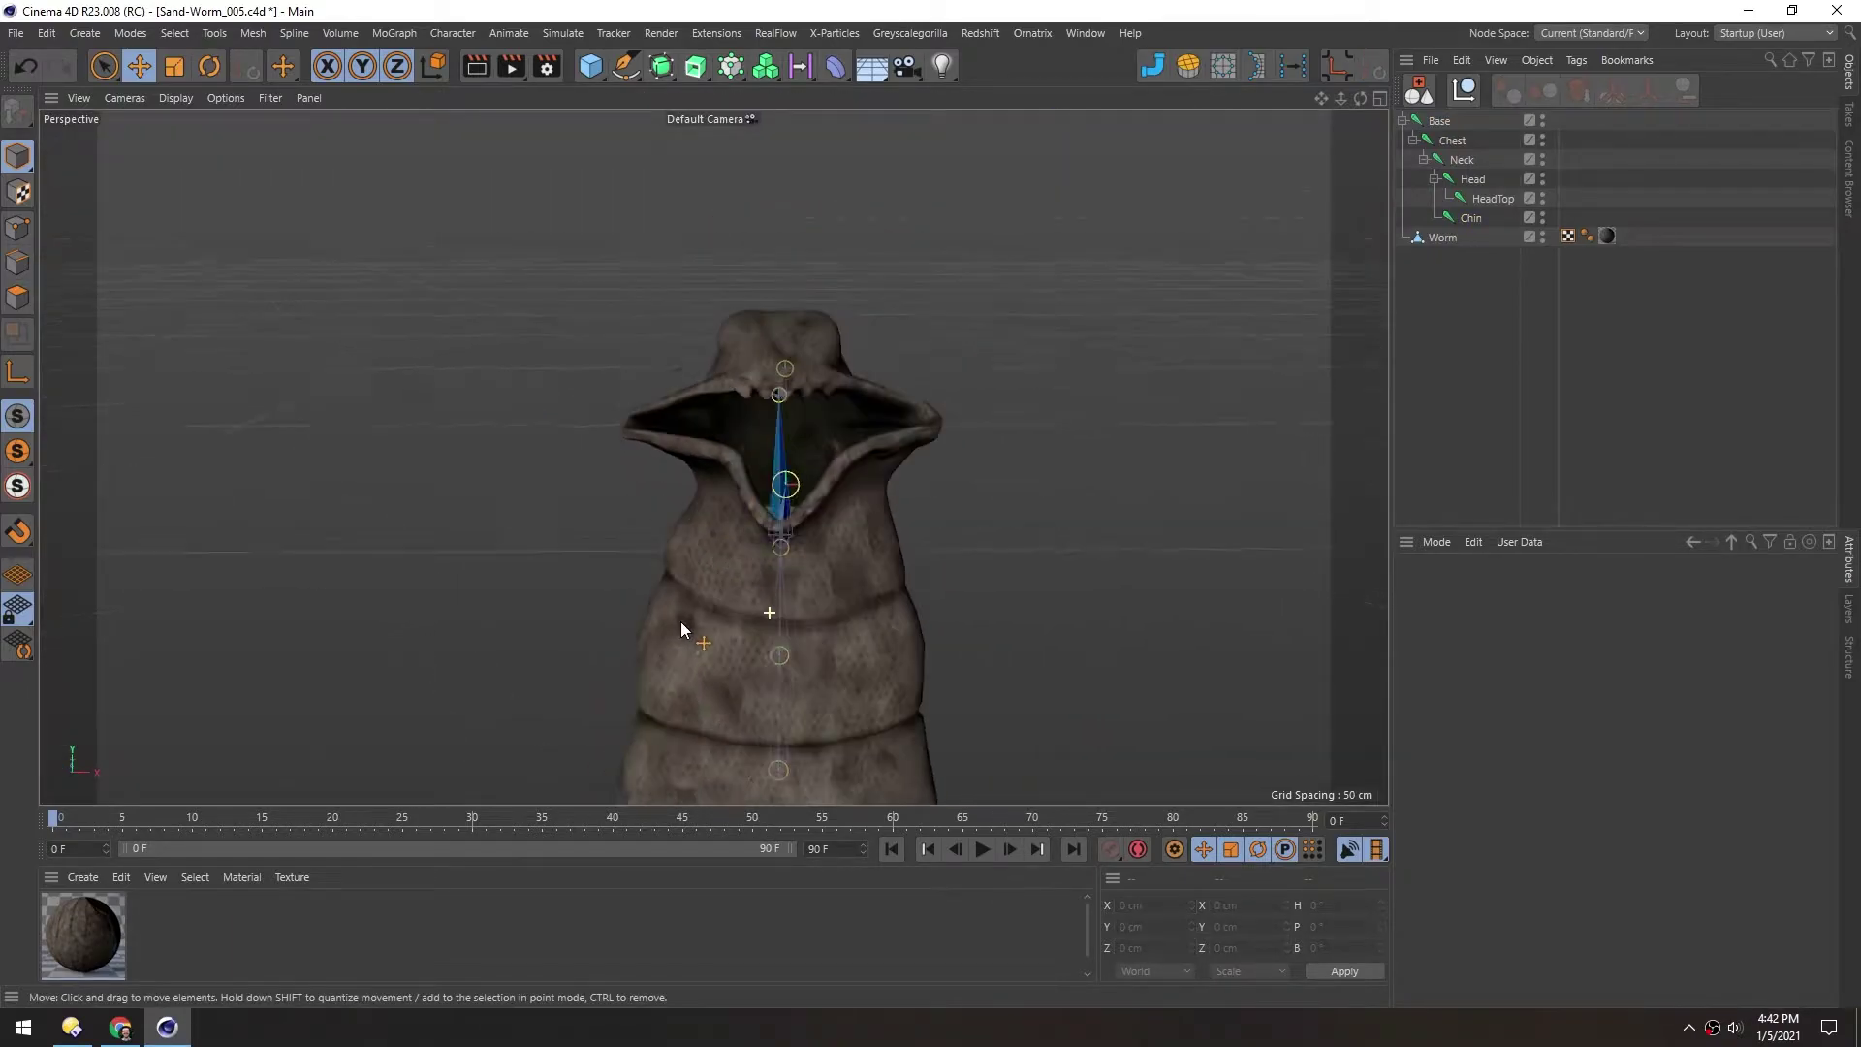
left_click_drag(681, 621, 696, 581, "alt")
left_click_drag(1483, 272, 1416, 97)
left_click(445, 33)
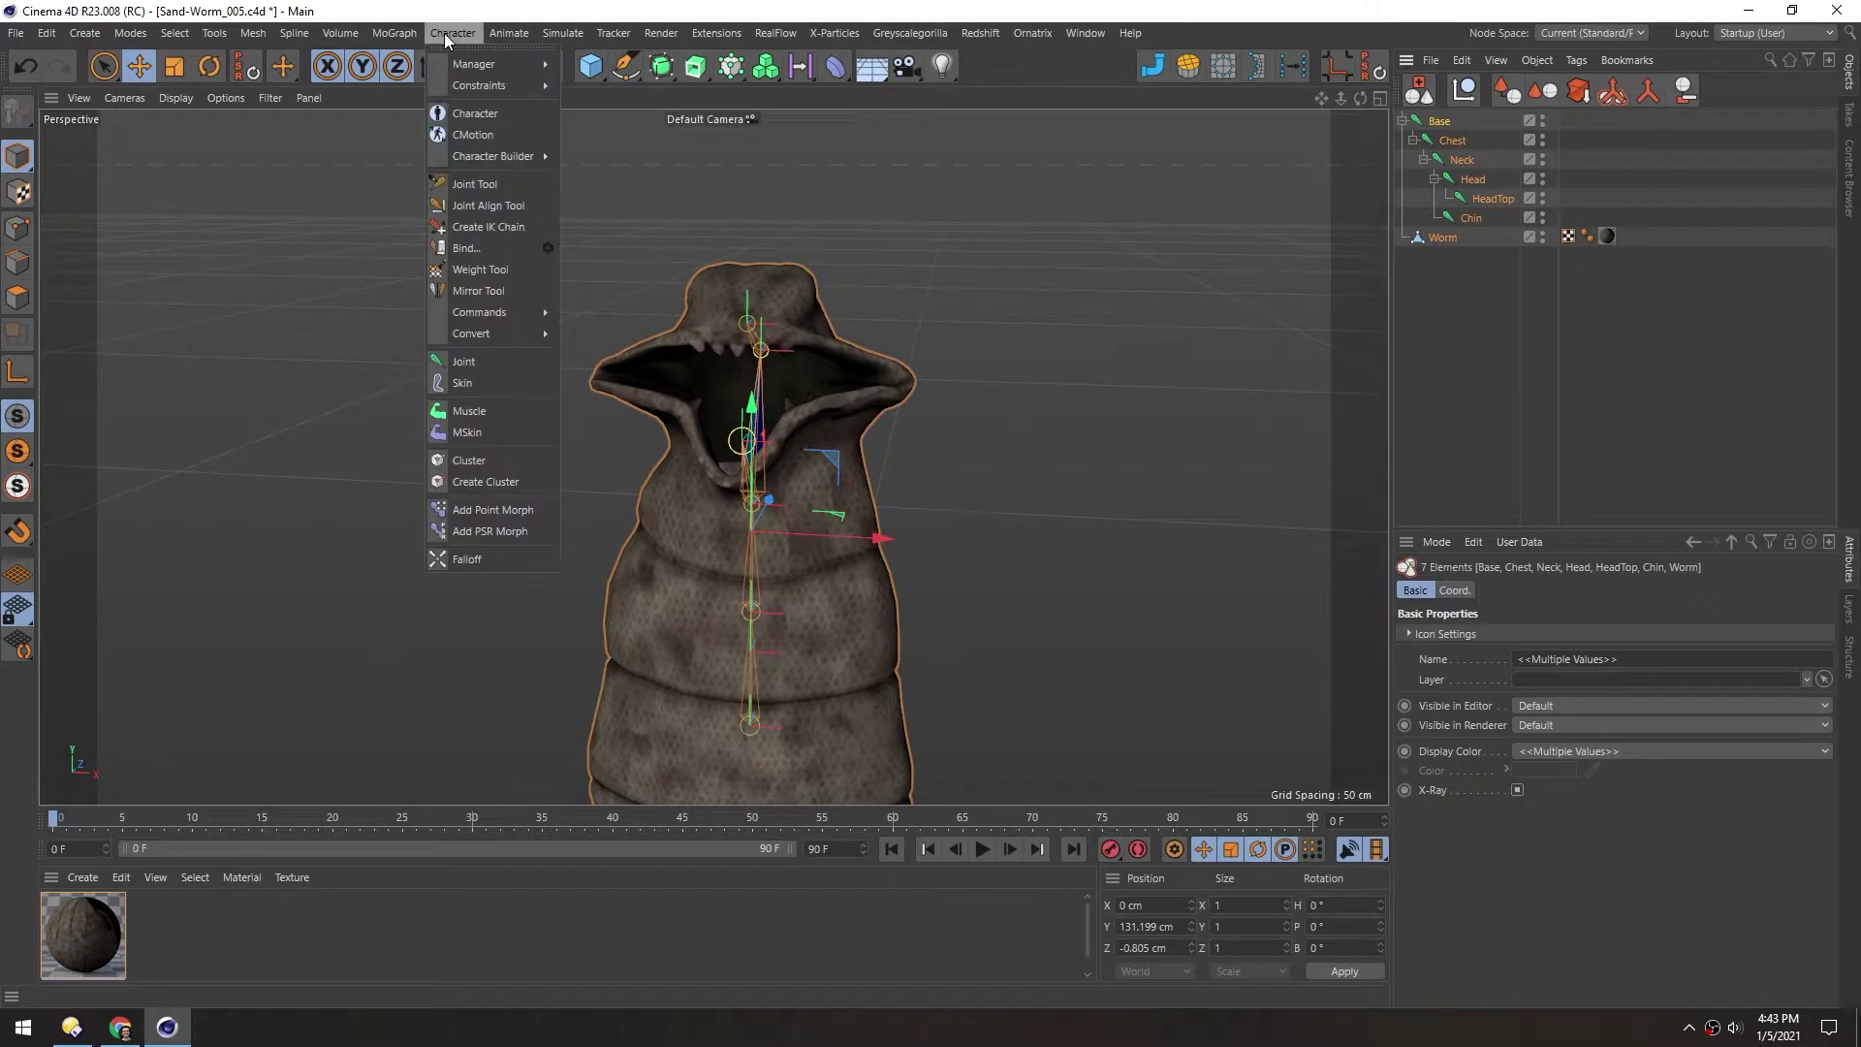
left_click(451, 252)
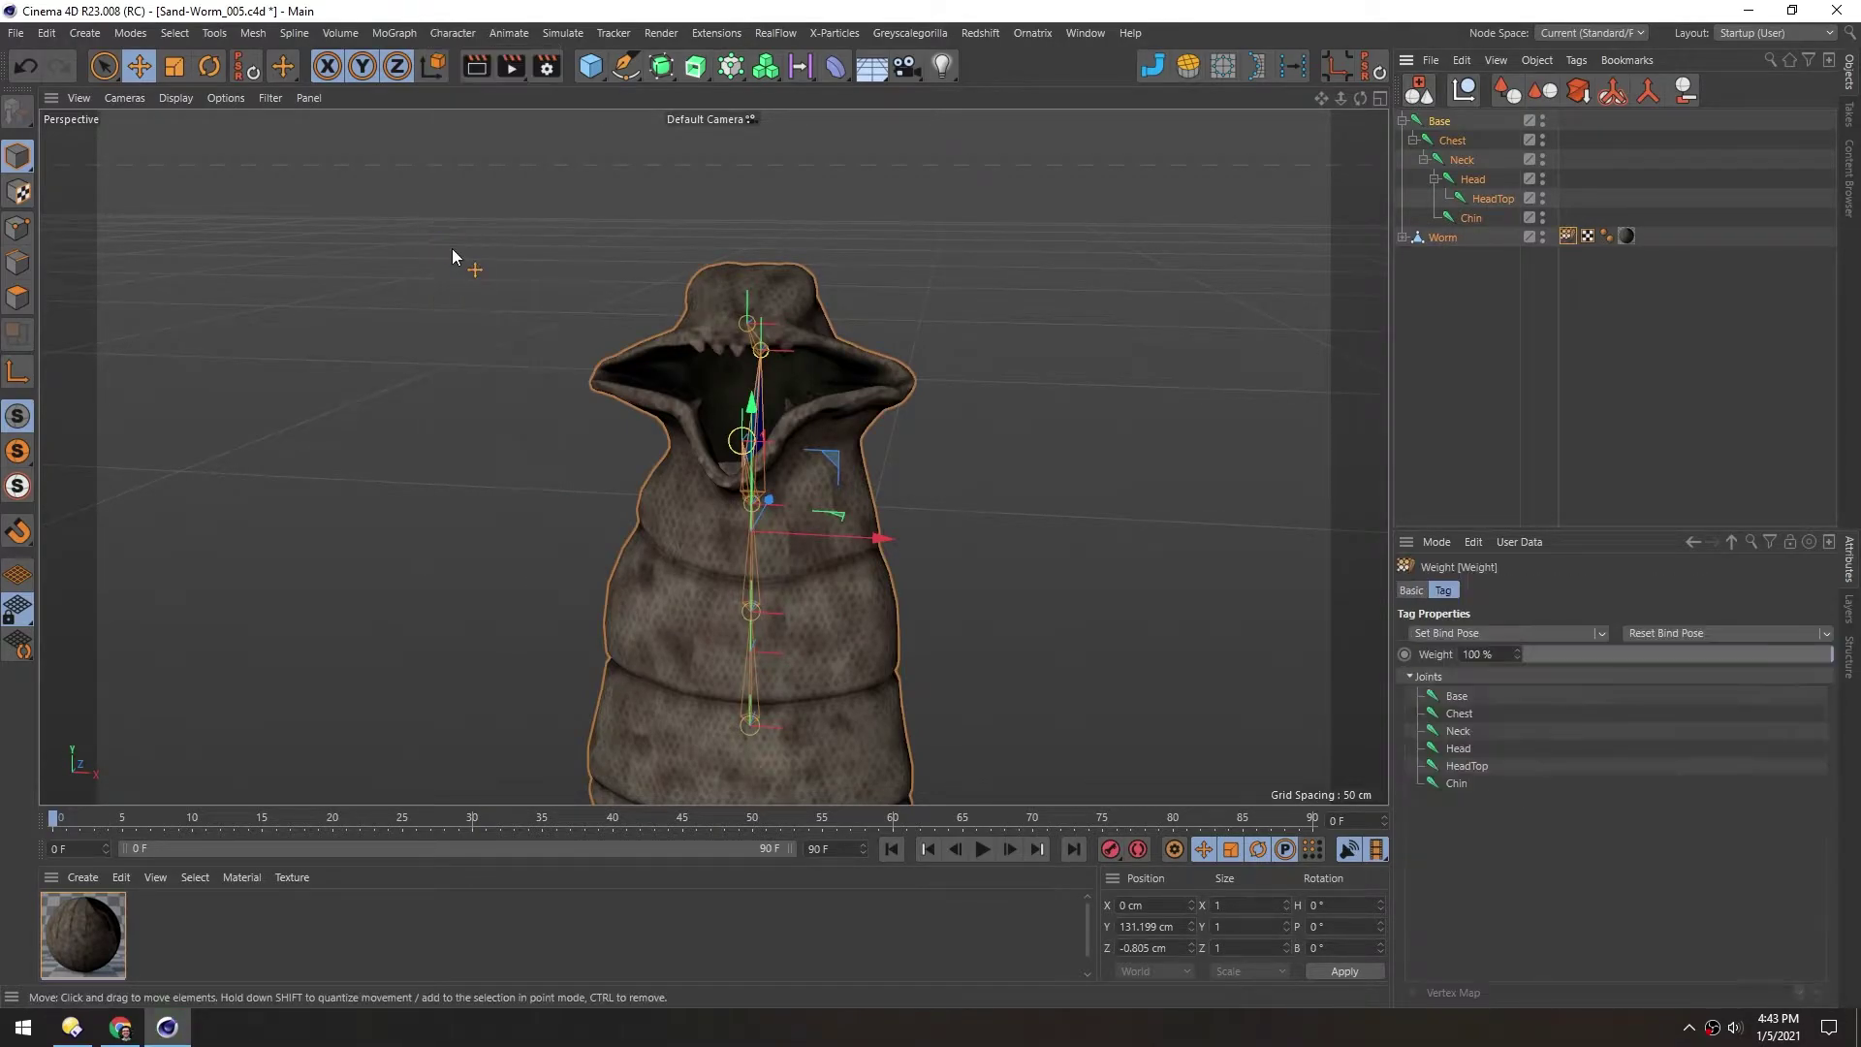
Examine the joint weight colours over the whole worm and the area influenced by the Chest joint
double_click(1568, 235)
middle_click_drag(706, 626, 698, 415, "alt")
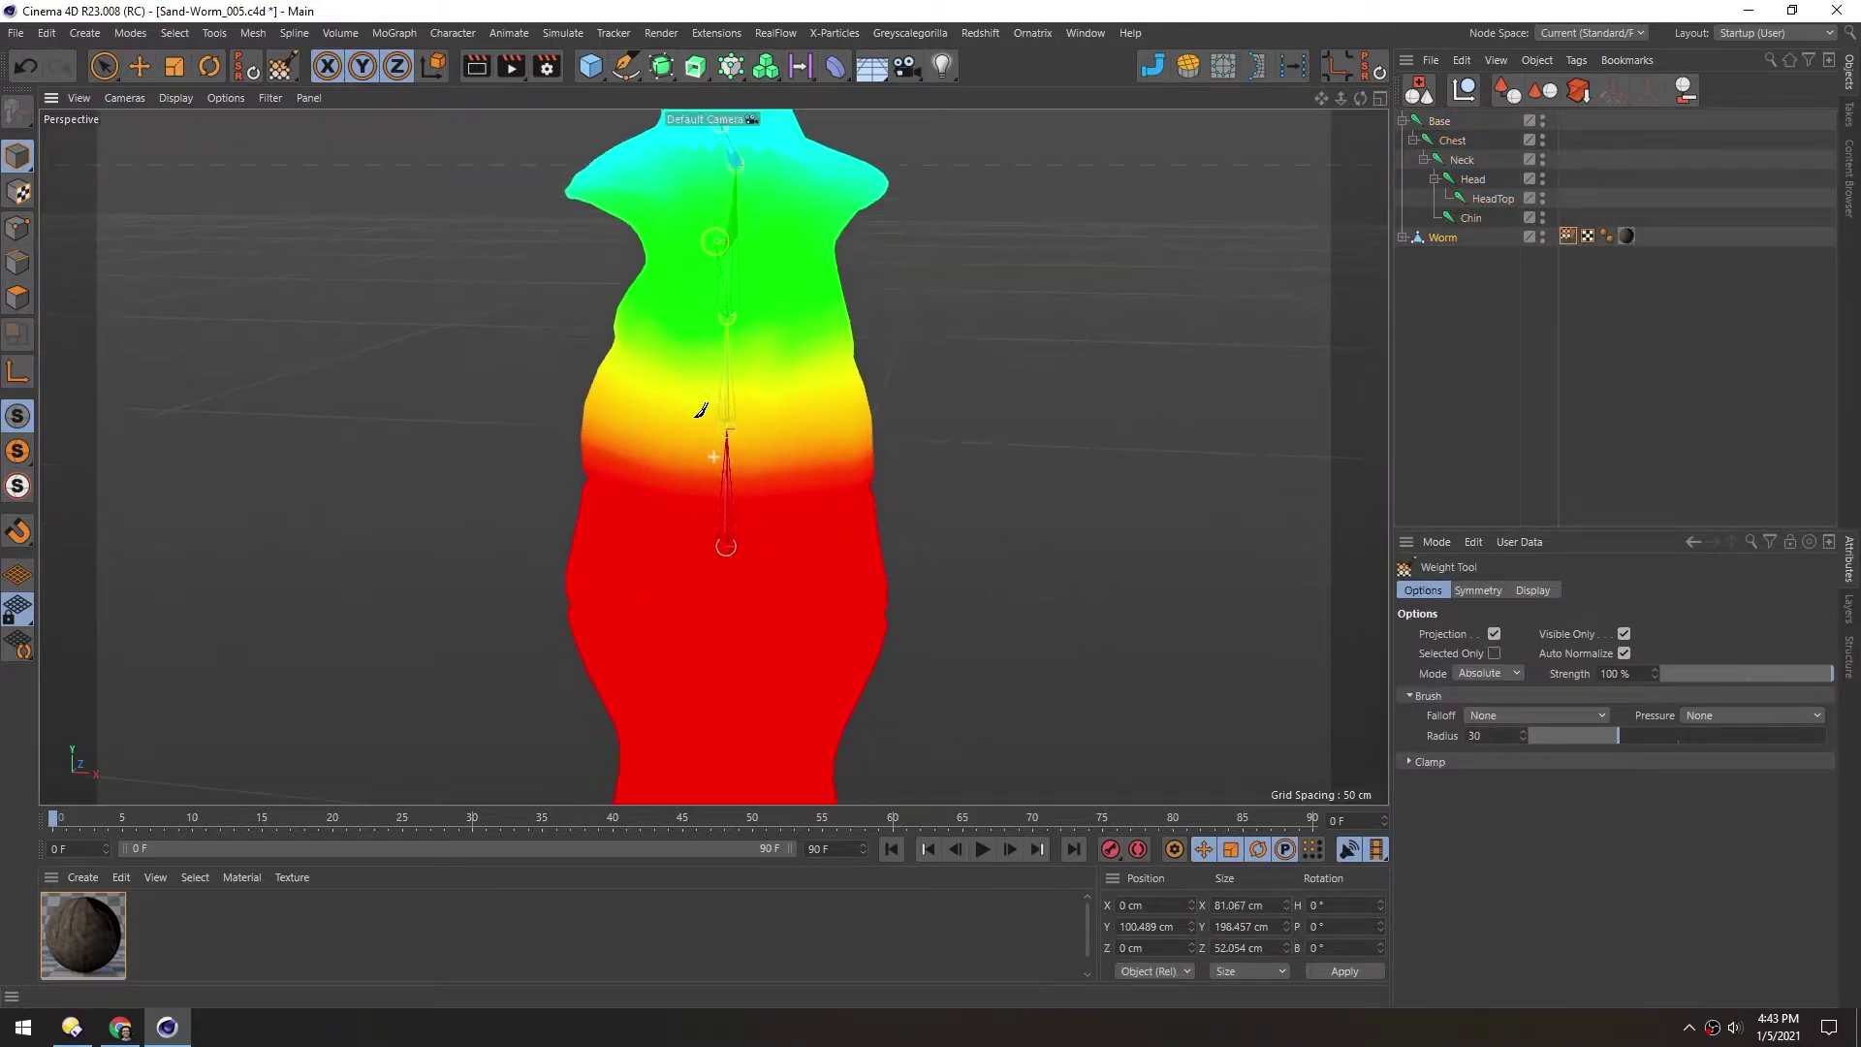
scroll(700, 415, "down", 4)
left_click_drag(715, 480, 649, 477, "alt")
scroll(721, 482, "up", 5)
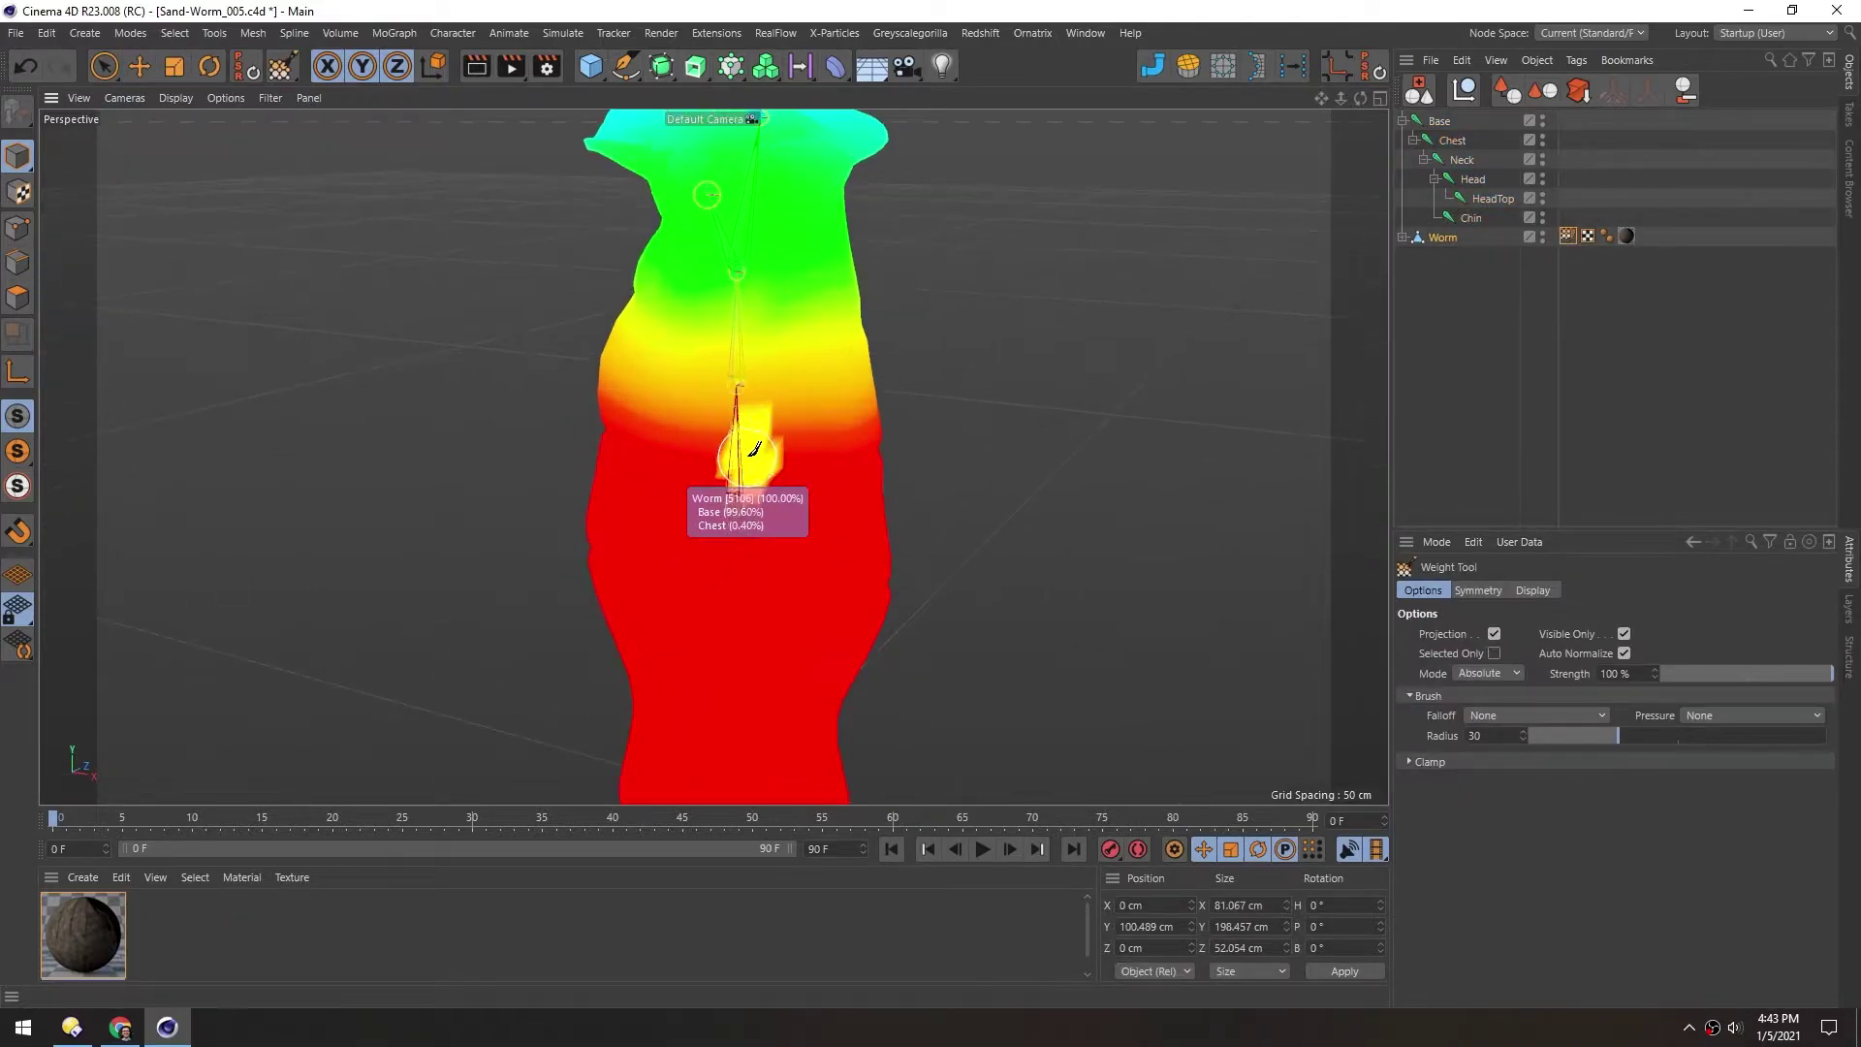
middle_click_drag(727, 254, 752, 384, "alt")
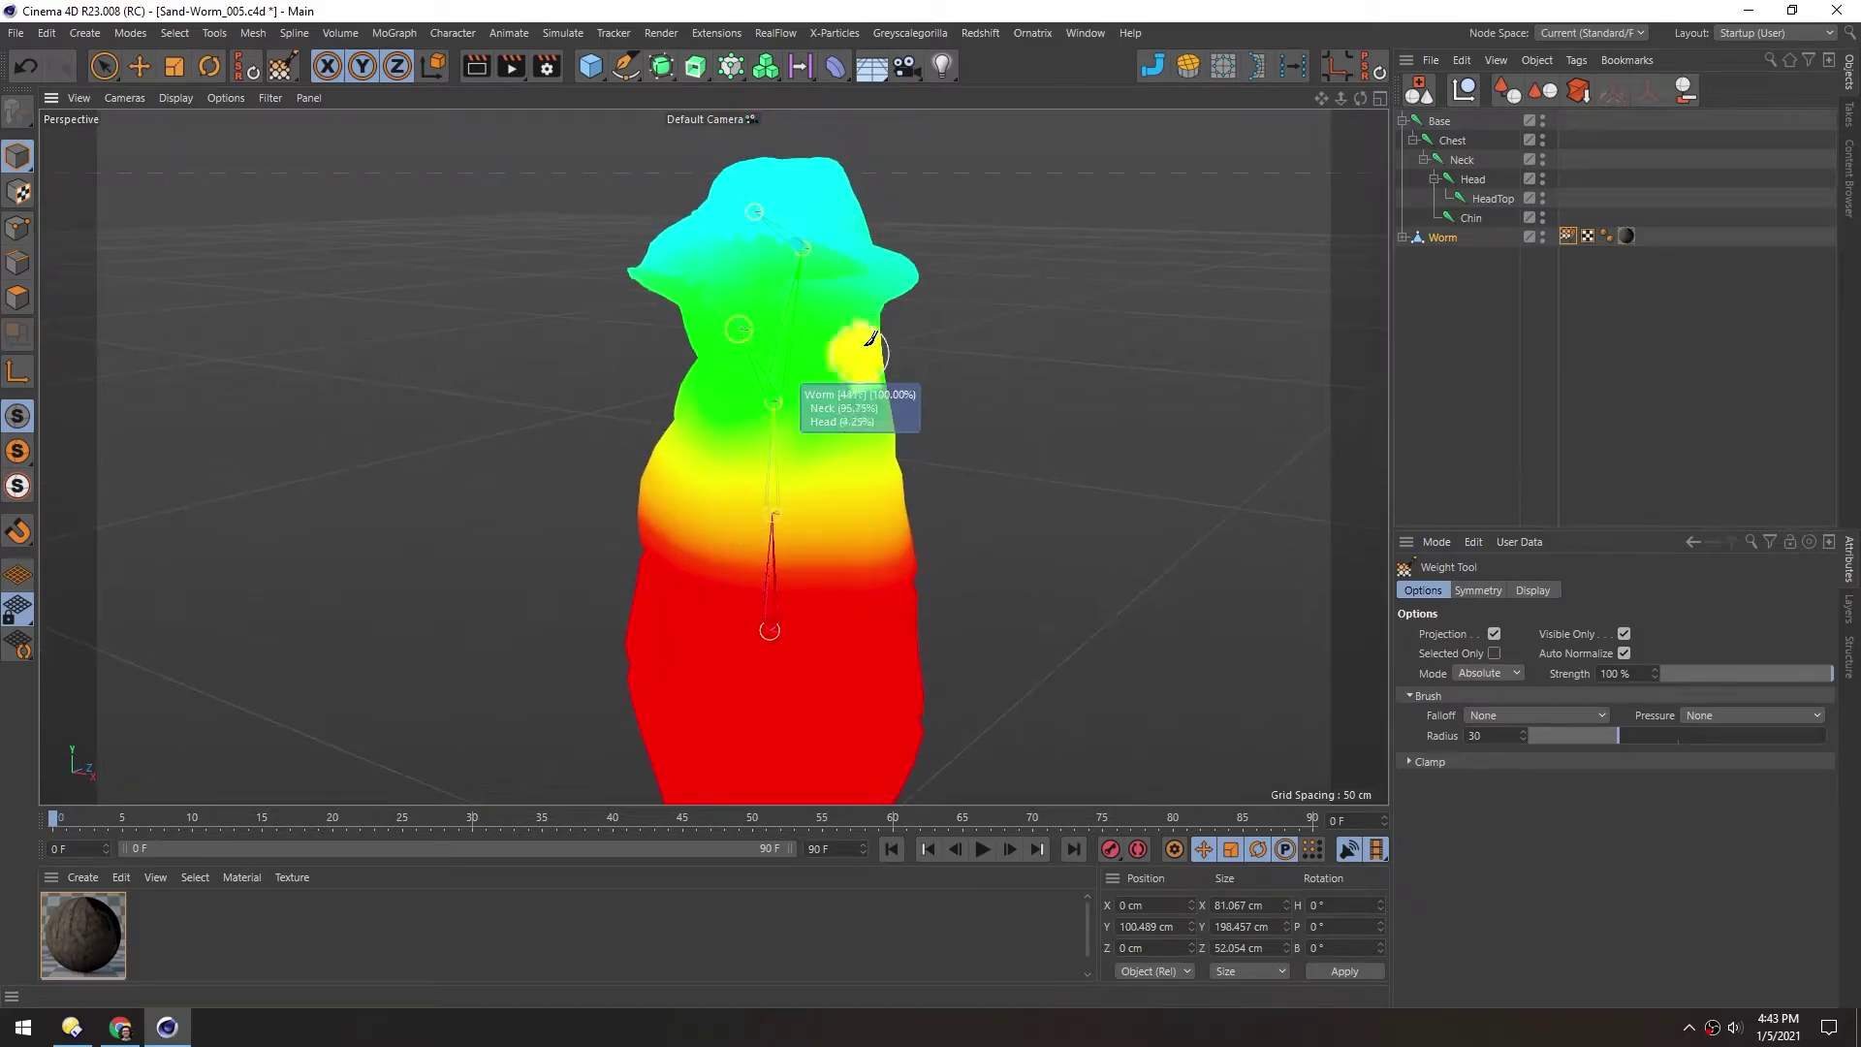
left_click_drag(761, 332, 781, 328, "alt")
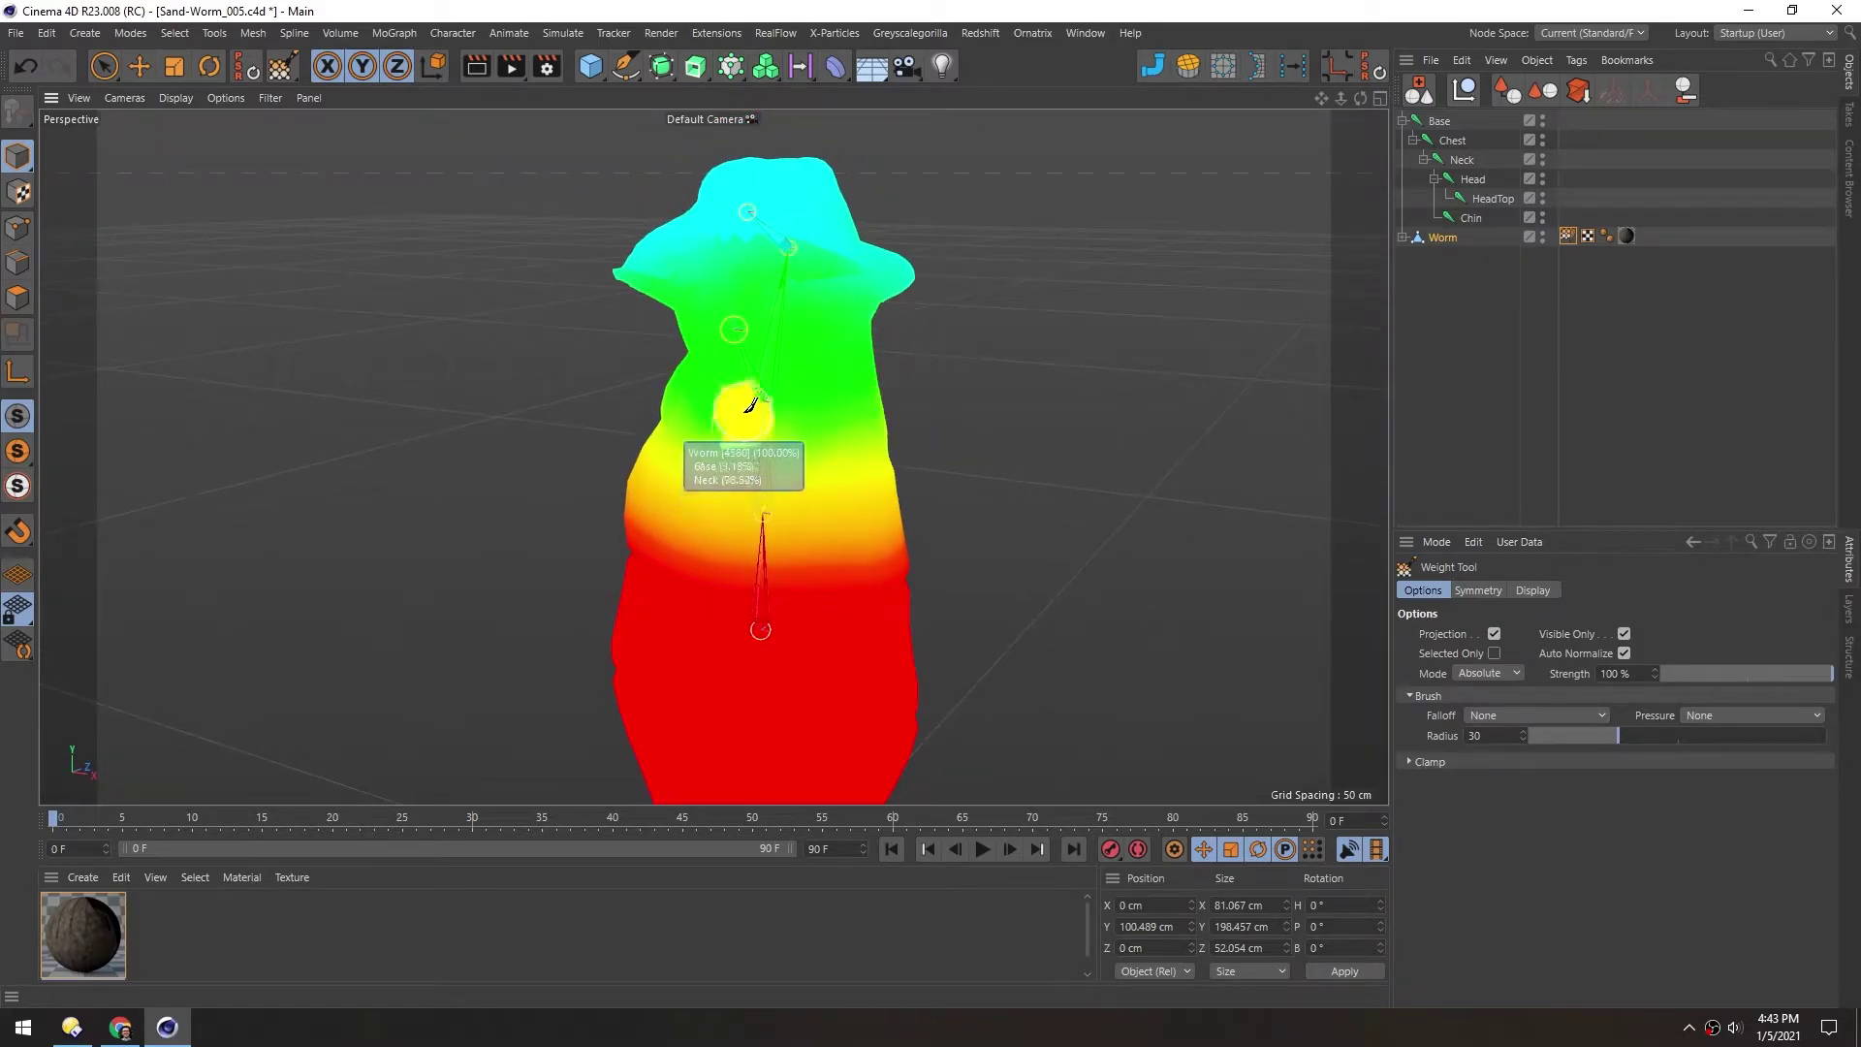
mouse_move(740, 403)
left_mouse_down("alt")
mouse_move(626, 393)
mouse_move(797, 373)
left_mouse_up("alt")
left_click(1449, 145)
middle_click_drag(816, 488, 843, 445, "alt")
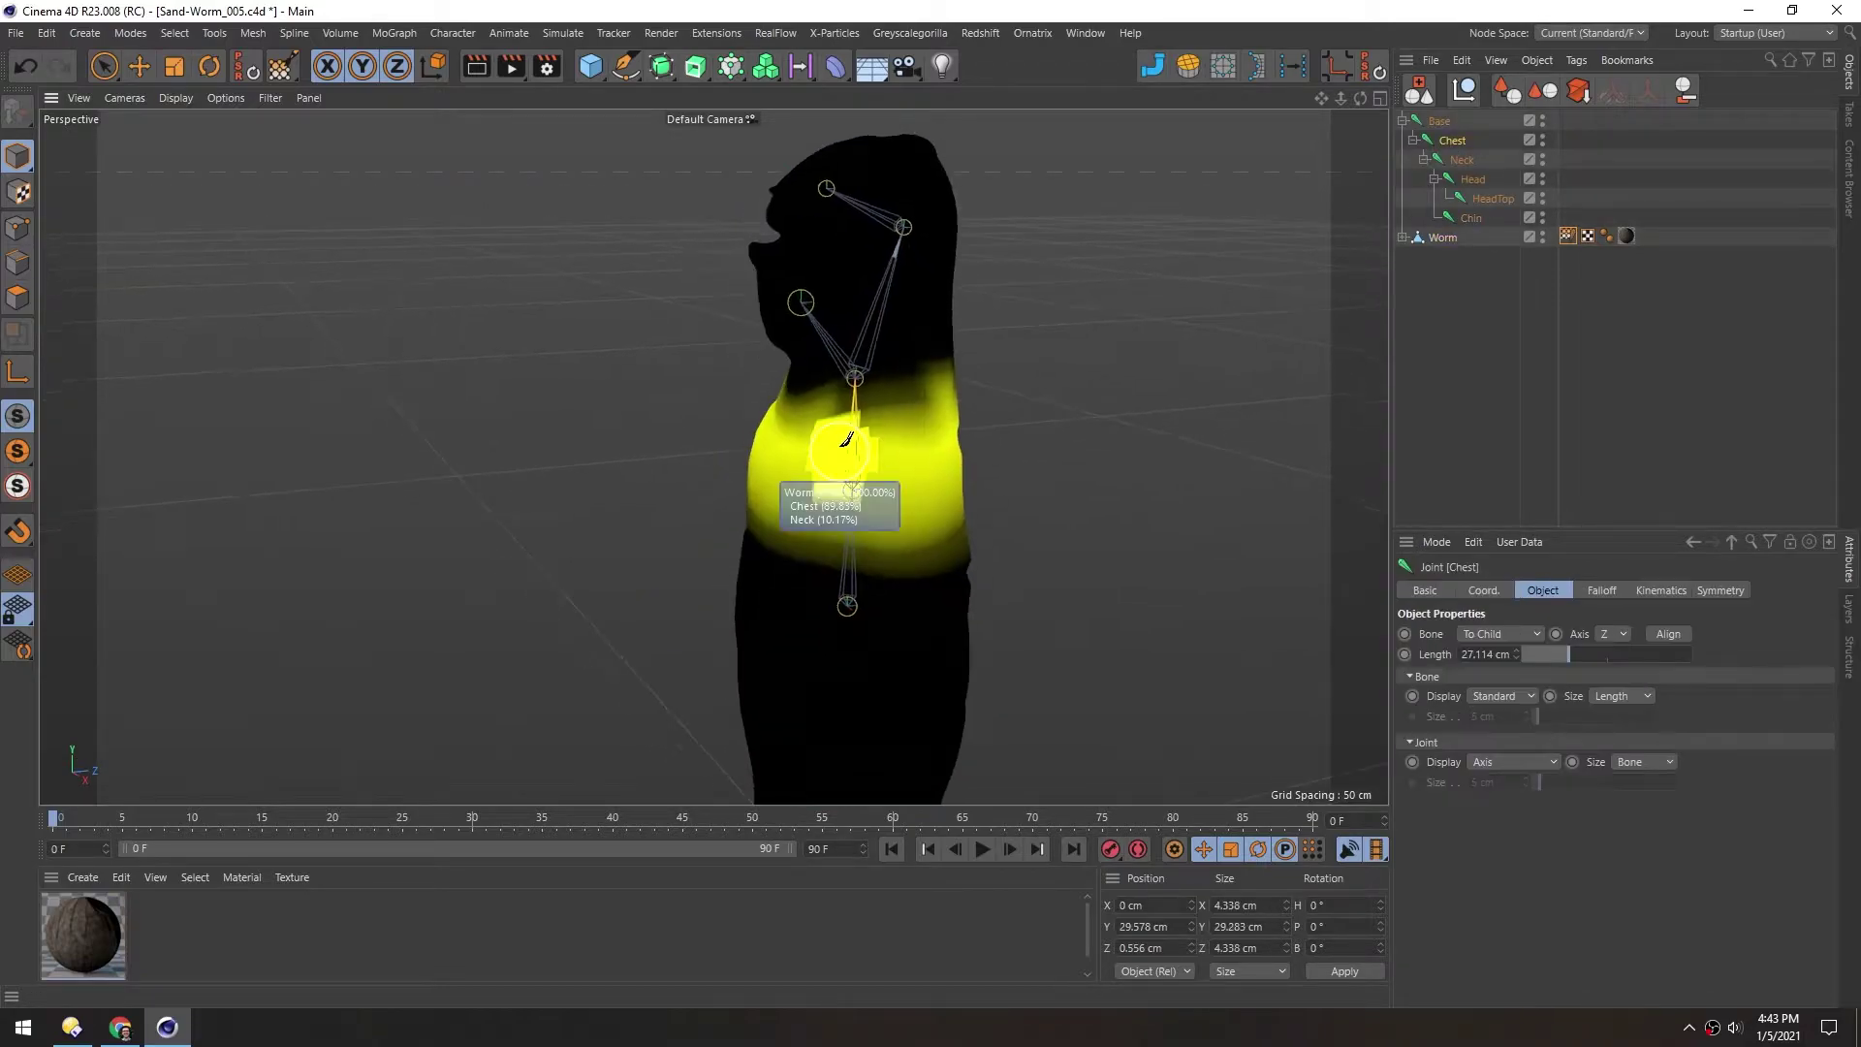
left_click_drag(844, 445, 839, 398, "alt")
Try rotating the Chest, Neck and Head joints to test the worm's deformation, undoing the test rotations
left_click(209, 66)
left_click_drag(830, 477, 806, 452, "alt")
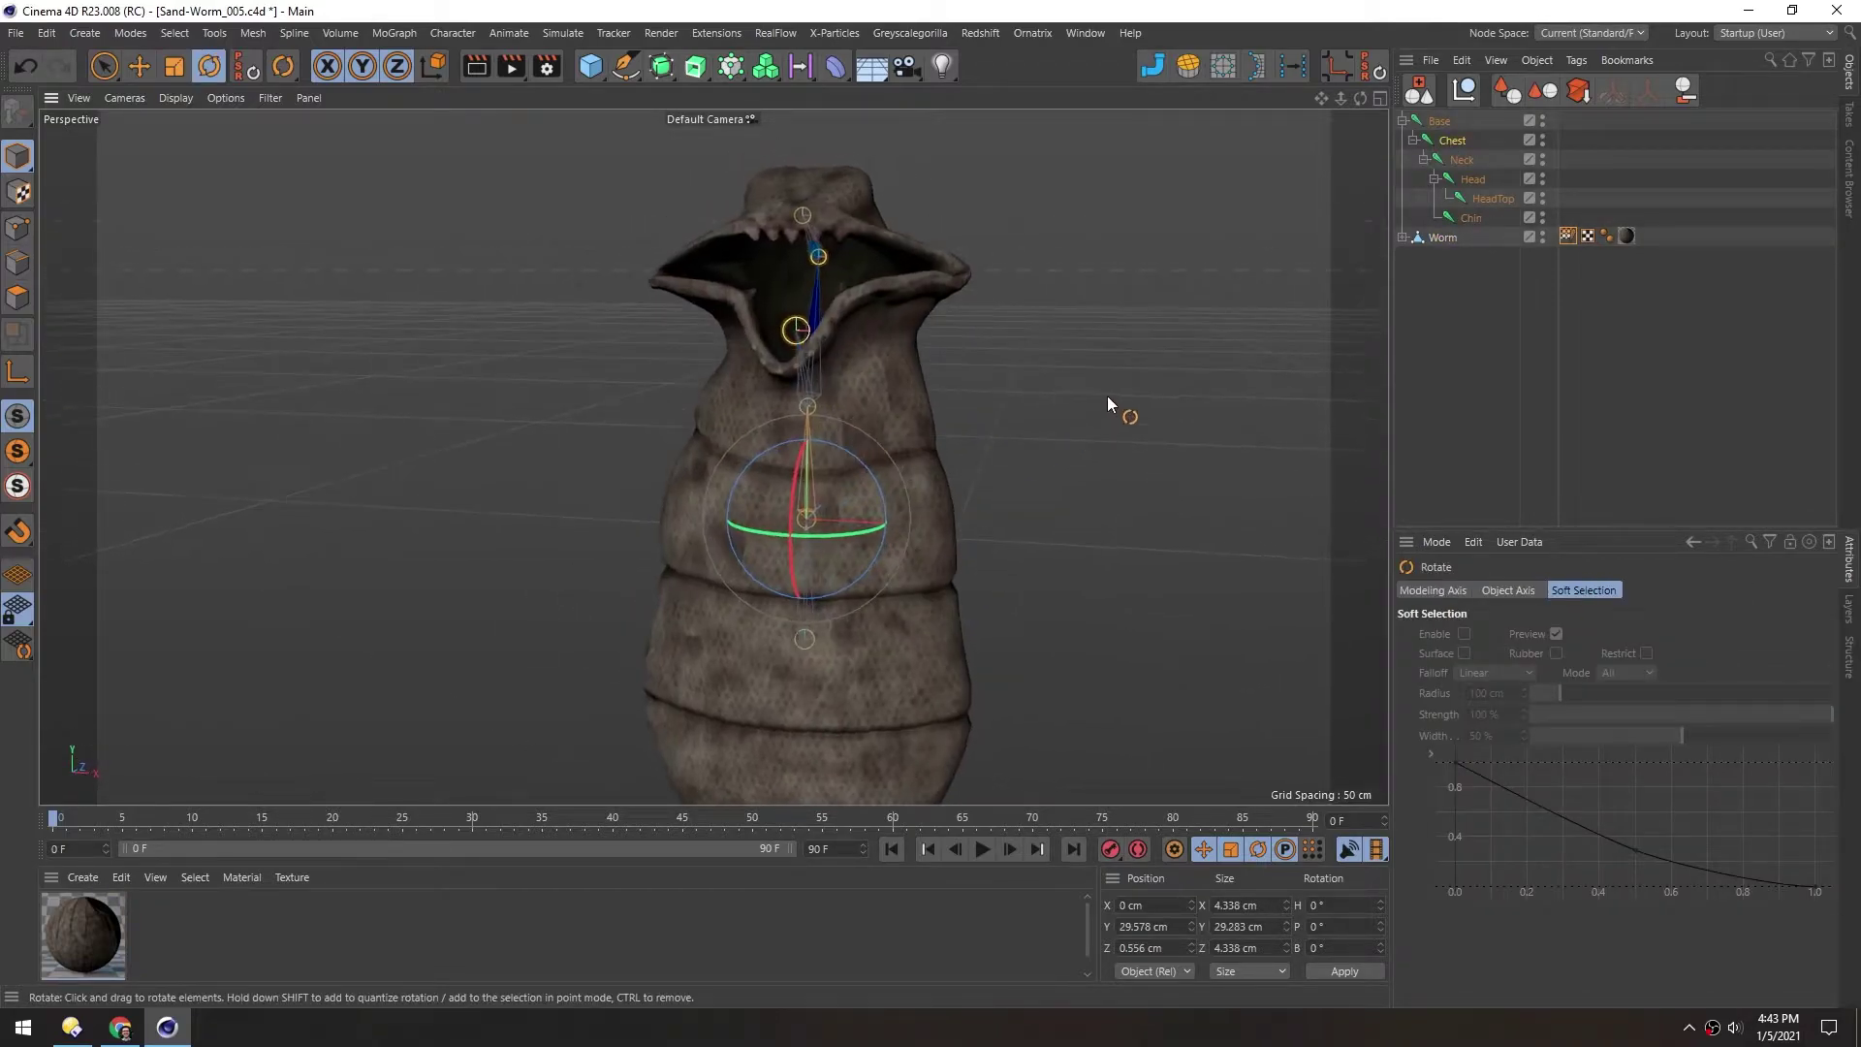
left_click_drag(1107, 396, 1250, 473)
left_click(1459, 160)
key("ctrl+z")
left_click(1471, 178)
mouse_move(1072, 303)
left_mouse_down()
mouse_move(1098, 357)
mouse_move(1072, 235)
mouse_move(1057, 290)
left_mouse_up()
key("ctrl+z")
left_click_drag(785, 393, 898, 361, "alt")
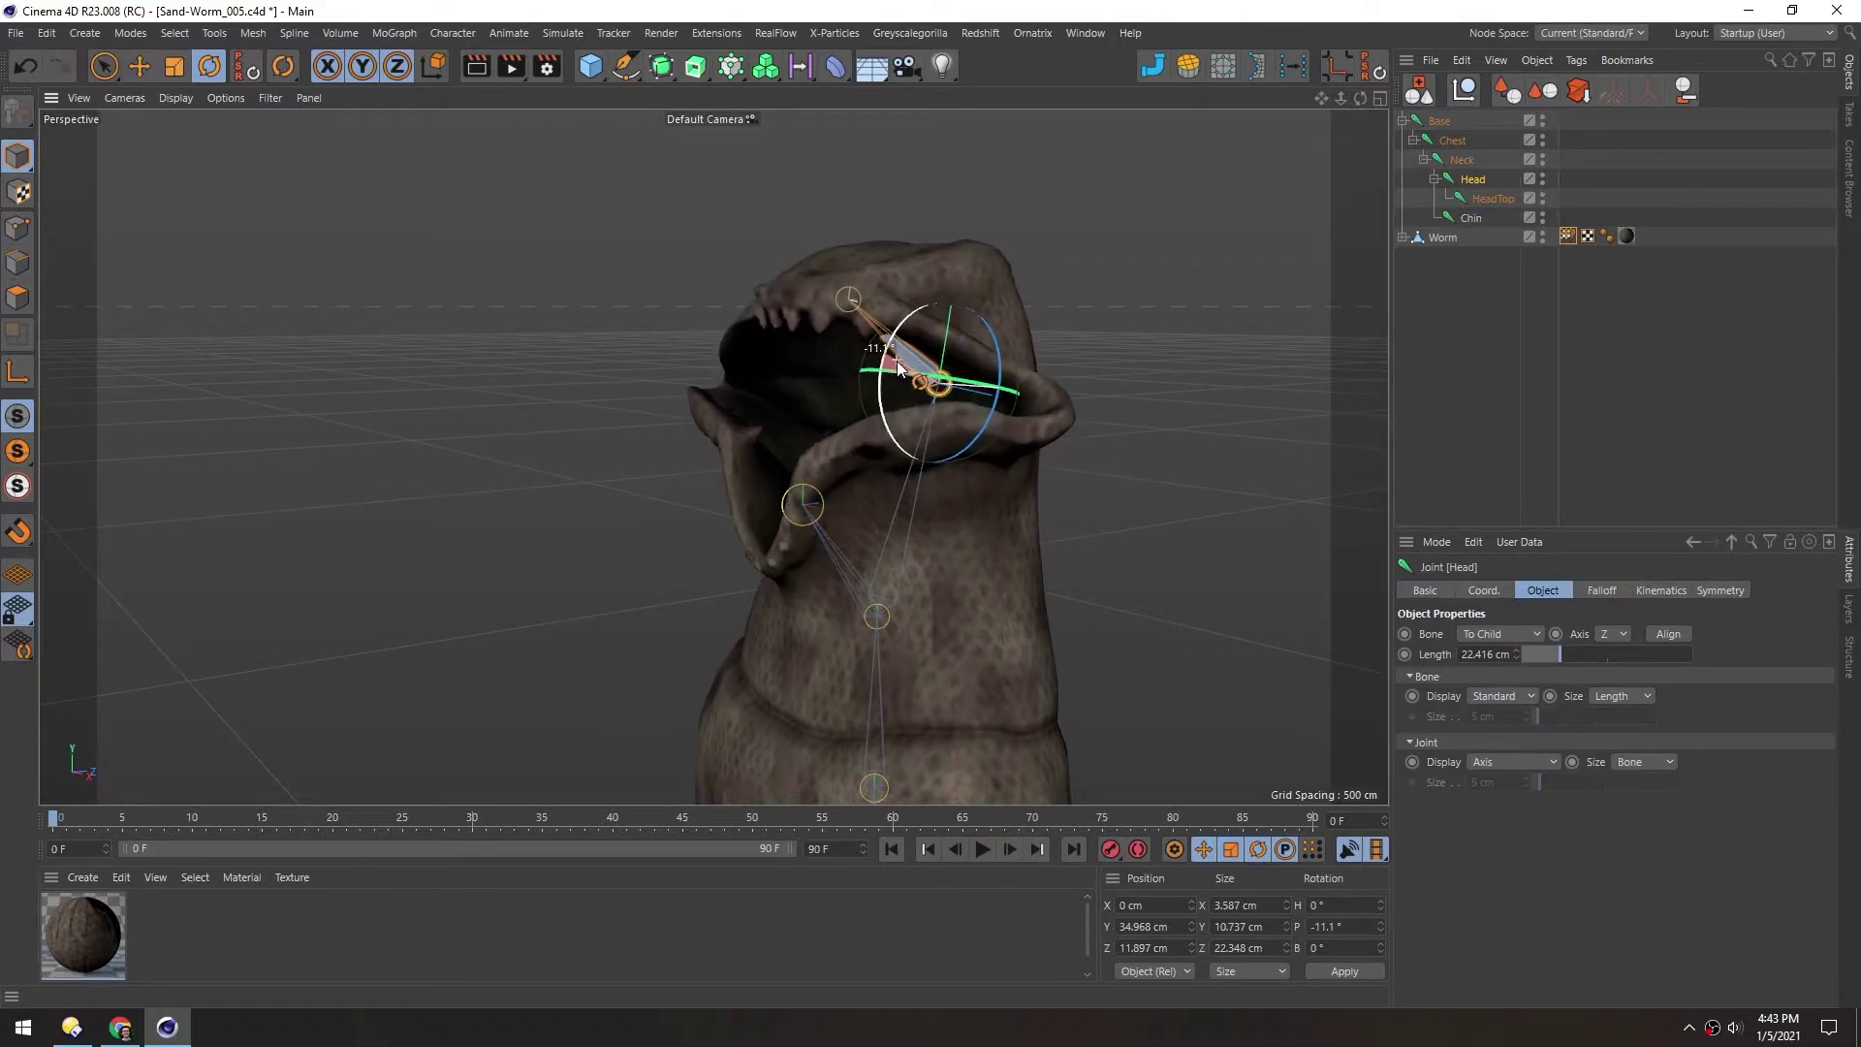
Try raising the HeadTop joint to test how the upper jaw deforms
left_click(1479, 199)
key("e")
left_click_drag(834, 205, 844, 174)
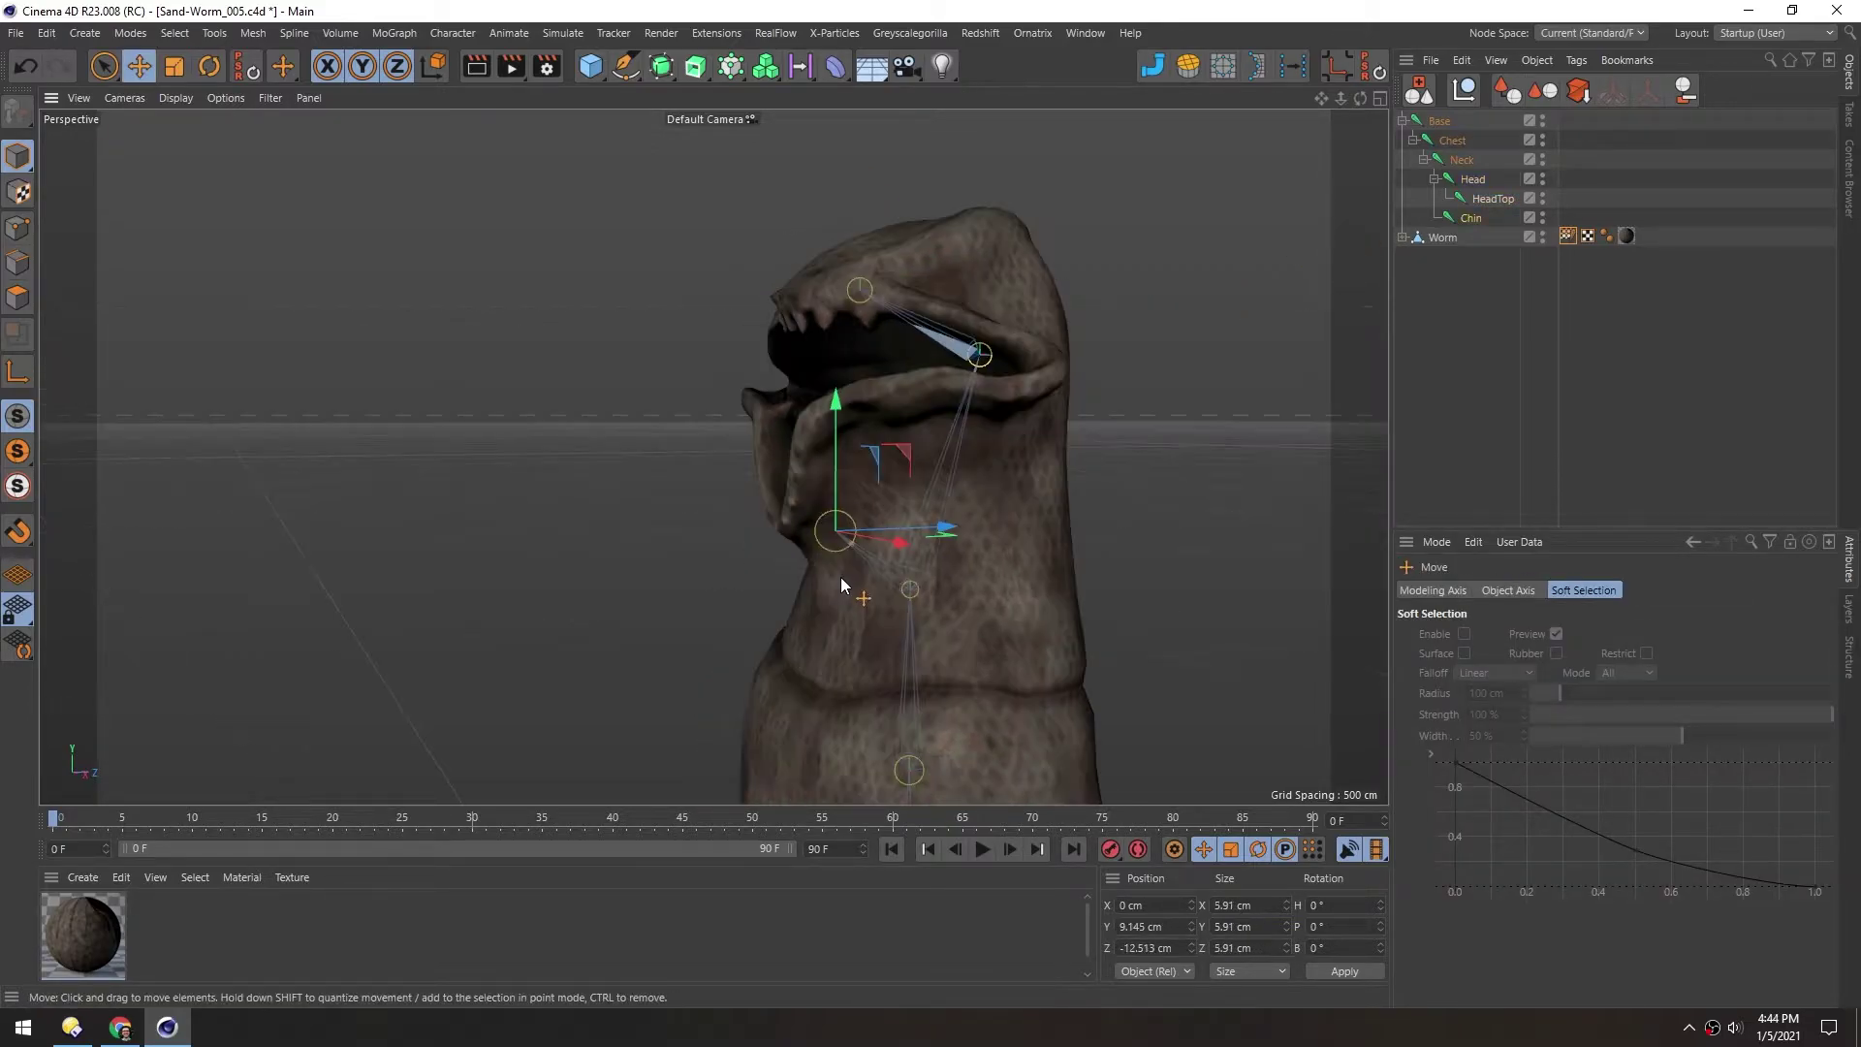
Reposition the Chin joint at about Y 6.4 cm, Z -8.7 cm and place a duplicate at the lower lip, about Y 20.3 cm, Z -18.5 cm
middle_click_drag(840, 577, 830, 523, "alt")
left_click_drag(834, 545, 910, 605, "alt")
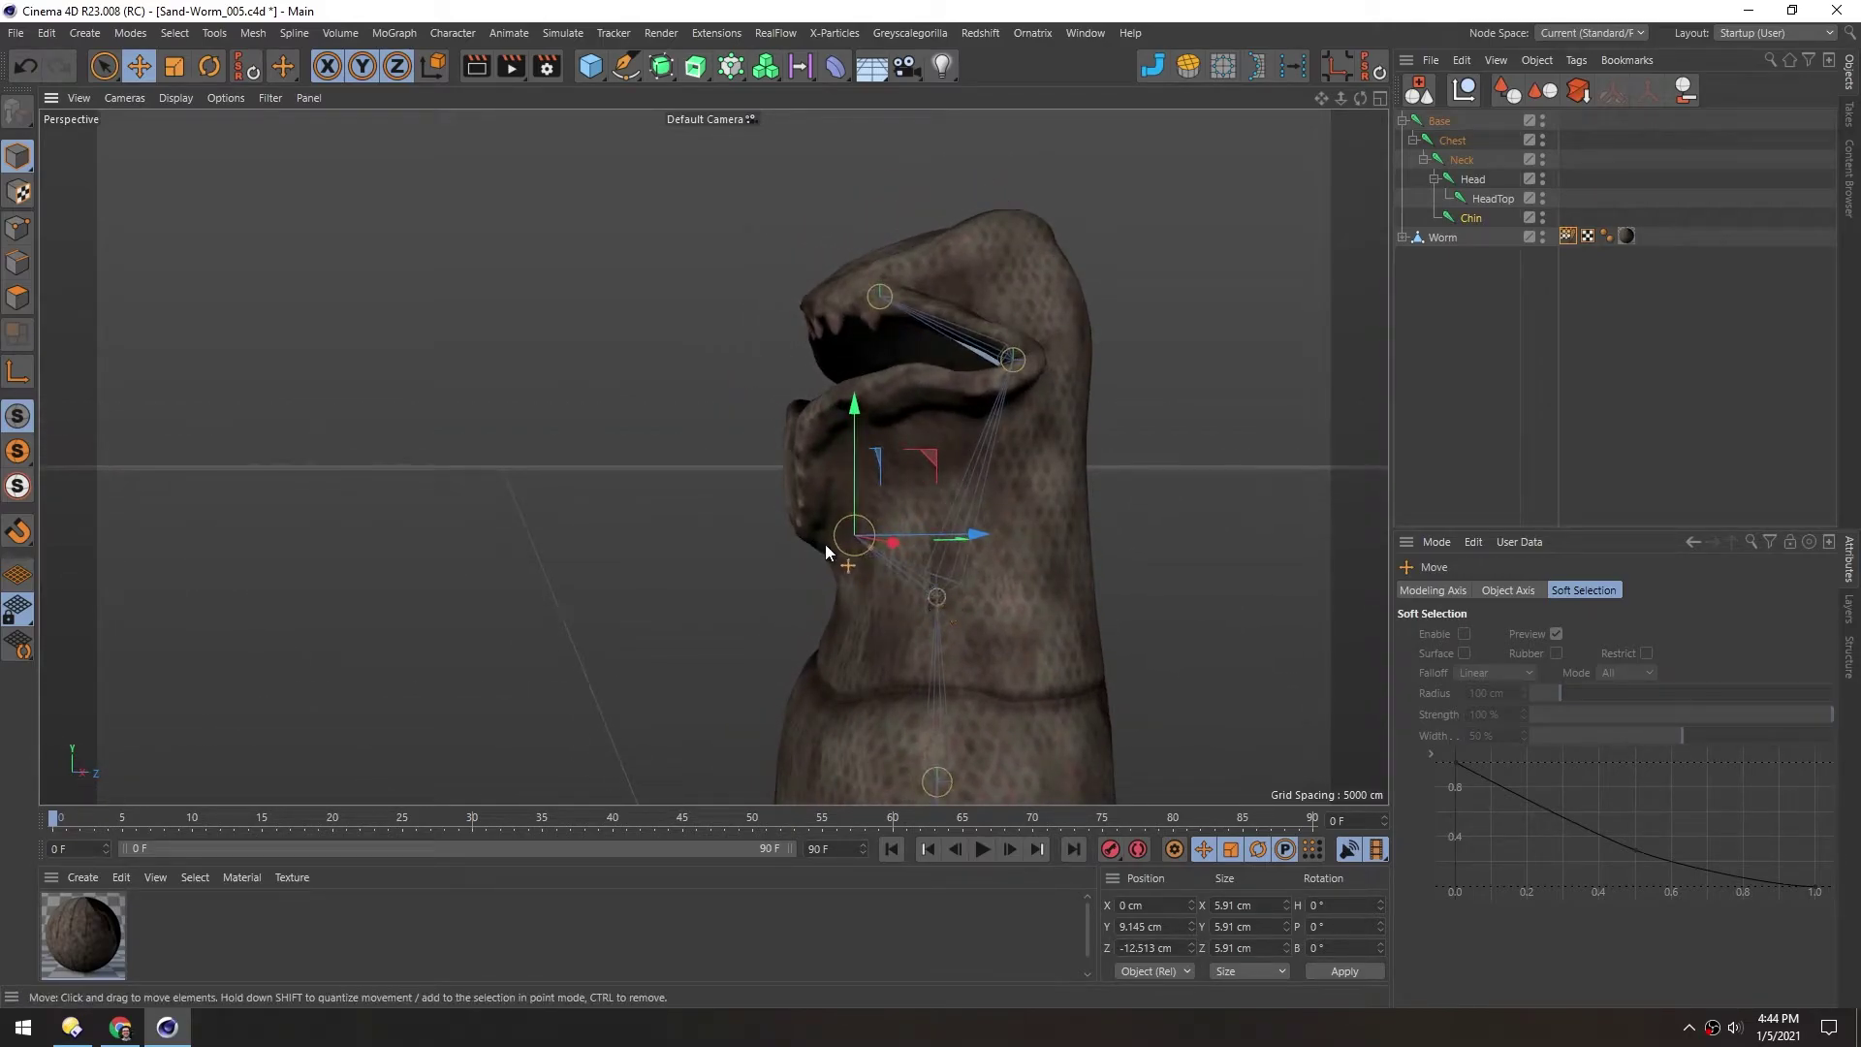
mouse_move(919, 461)
left_mouse_down()
mouse_move(919, 487)
mouse_move(925, 446)
left_mouse_up()
left_click_drag(882, 556, 841, 556, "alt")
middle_click(591, 582)
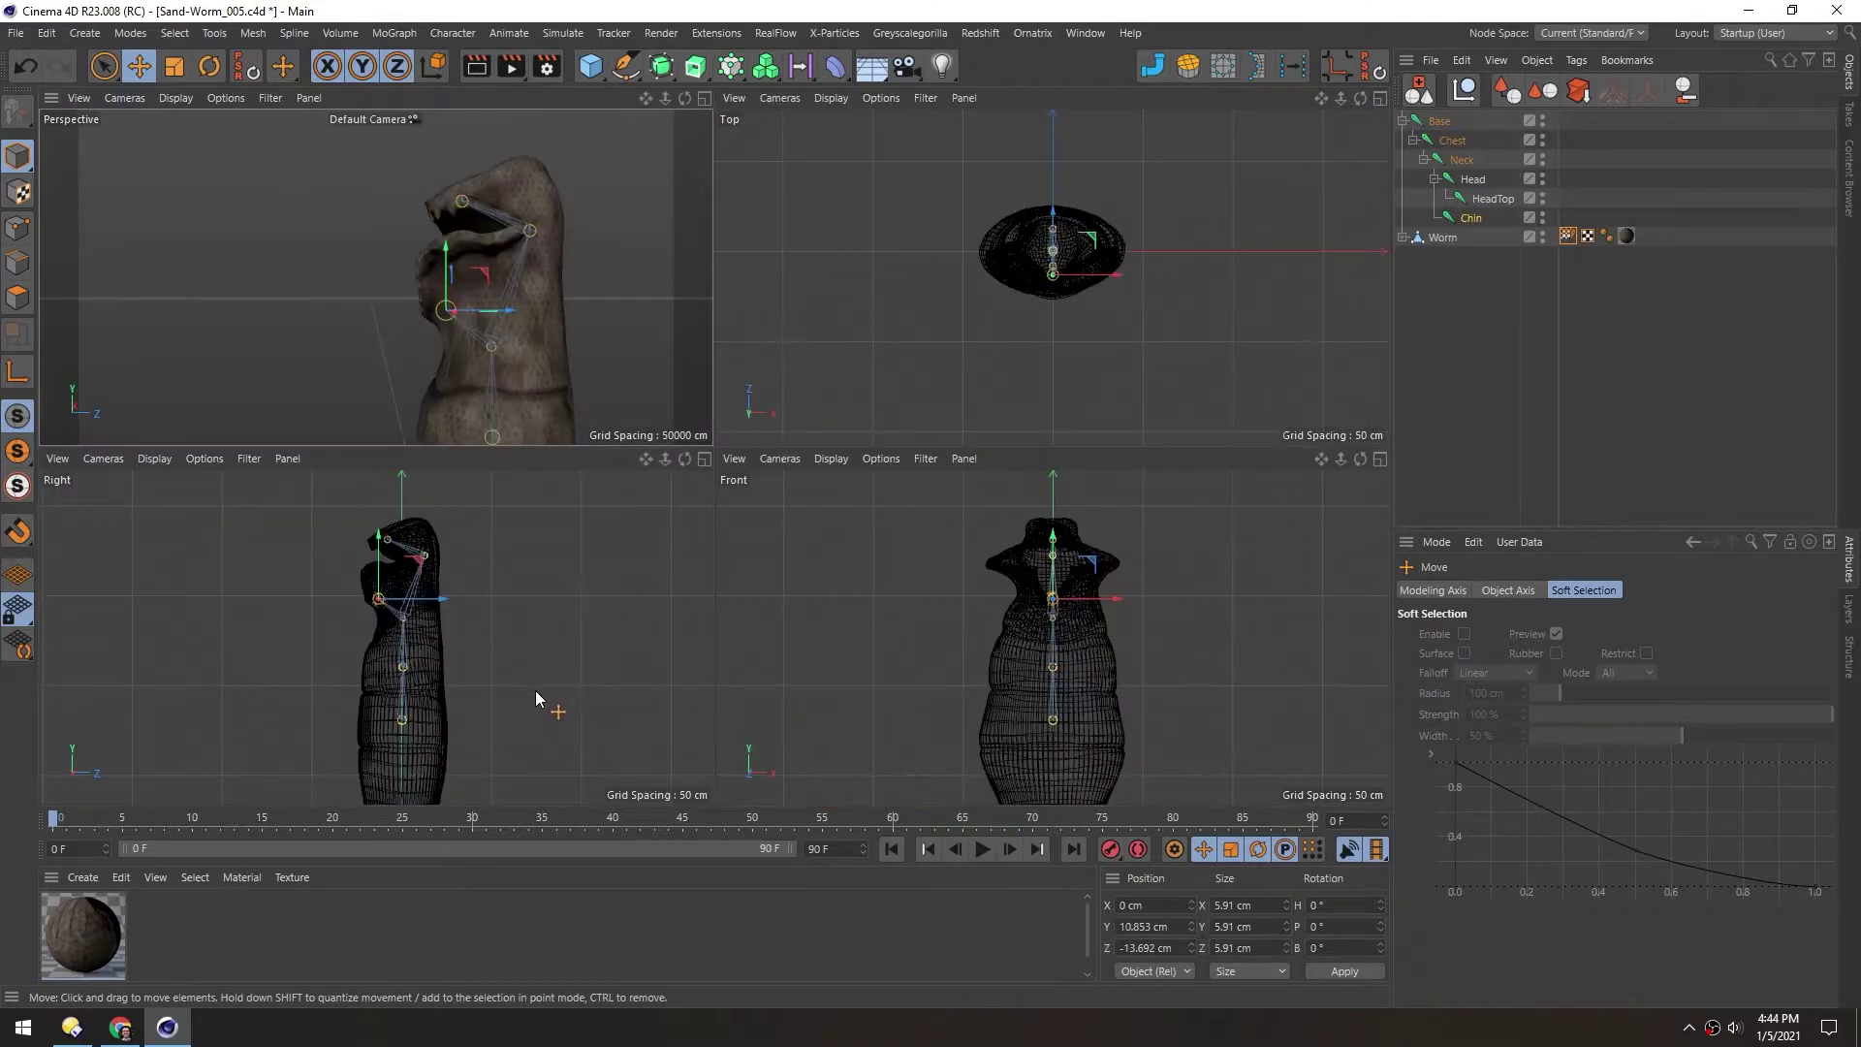
middle_click(536, 690)
right_click_drag(666, 388, 713, 386, "alt")
middle_click_drag(744, 379, 745, 415, "alt")
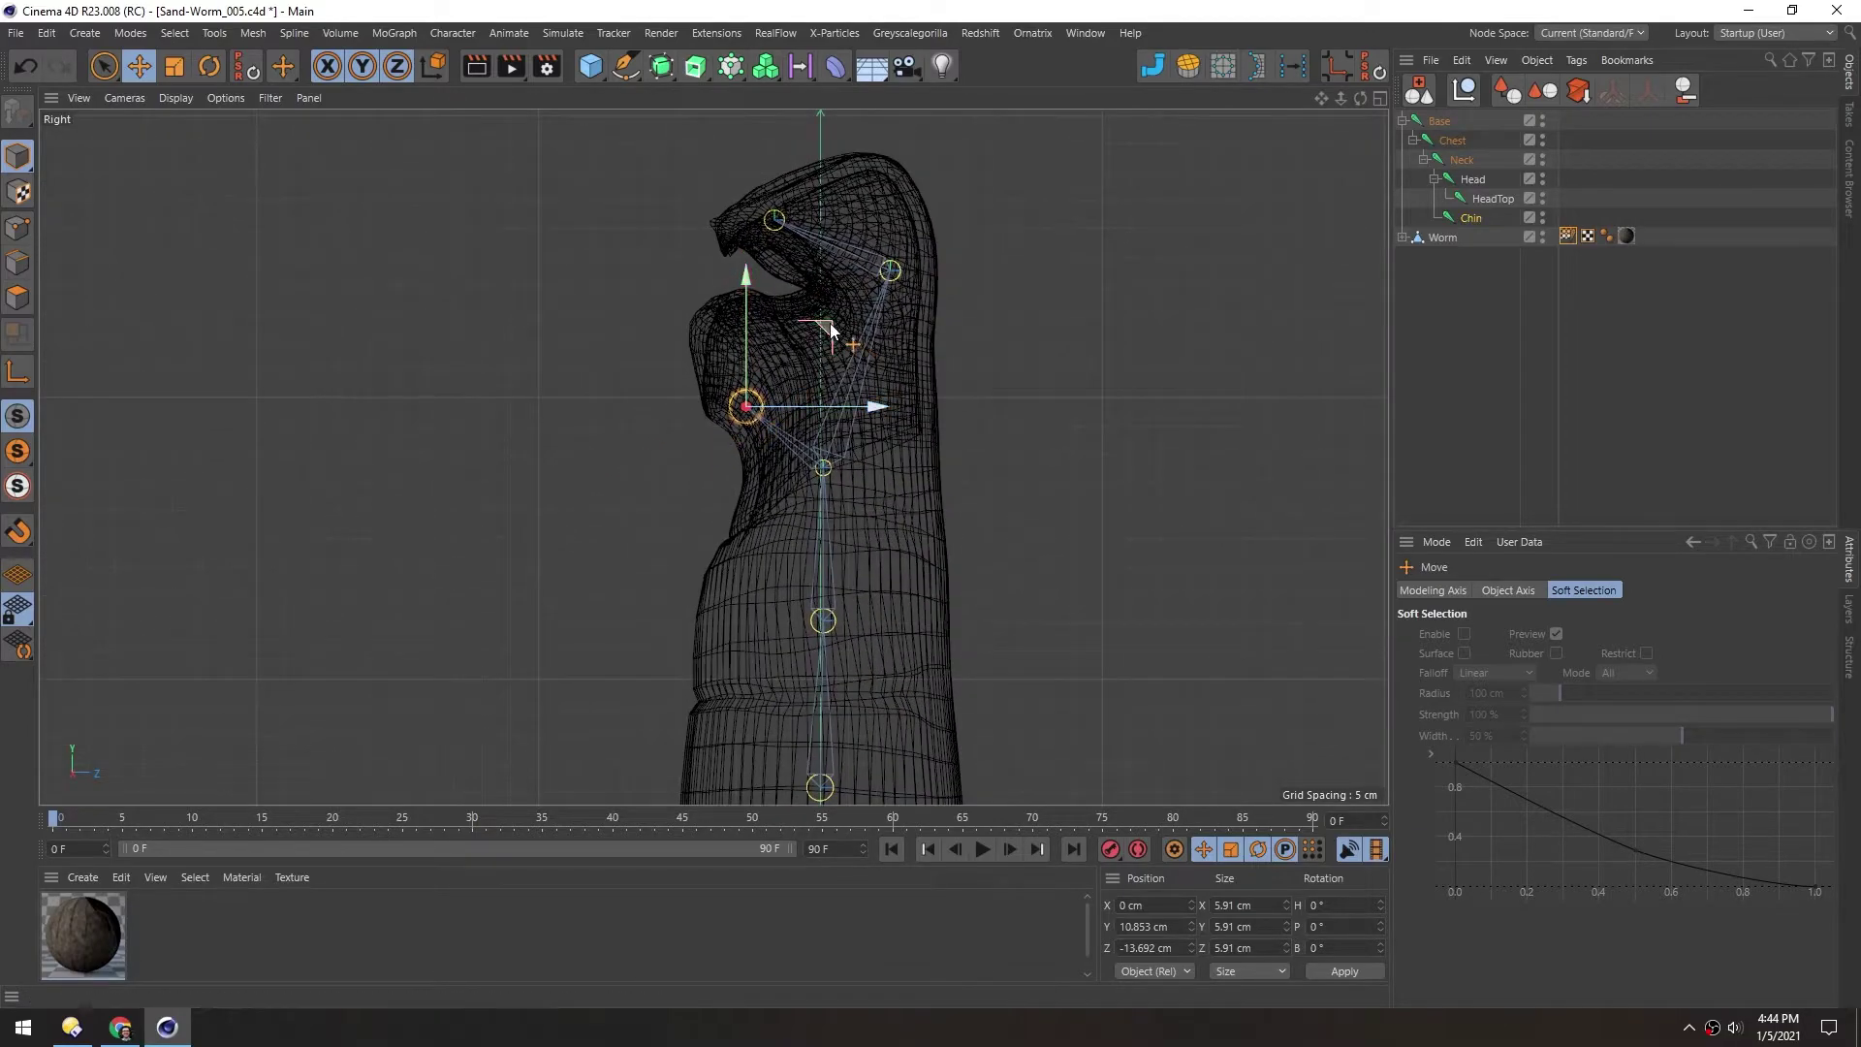
left_click_drag(830, 327, 805, 279)
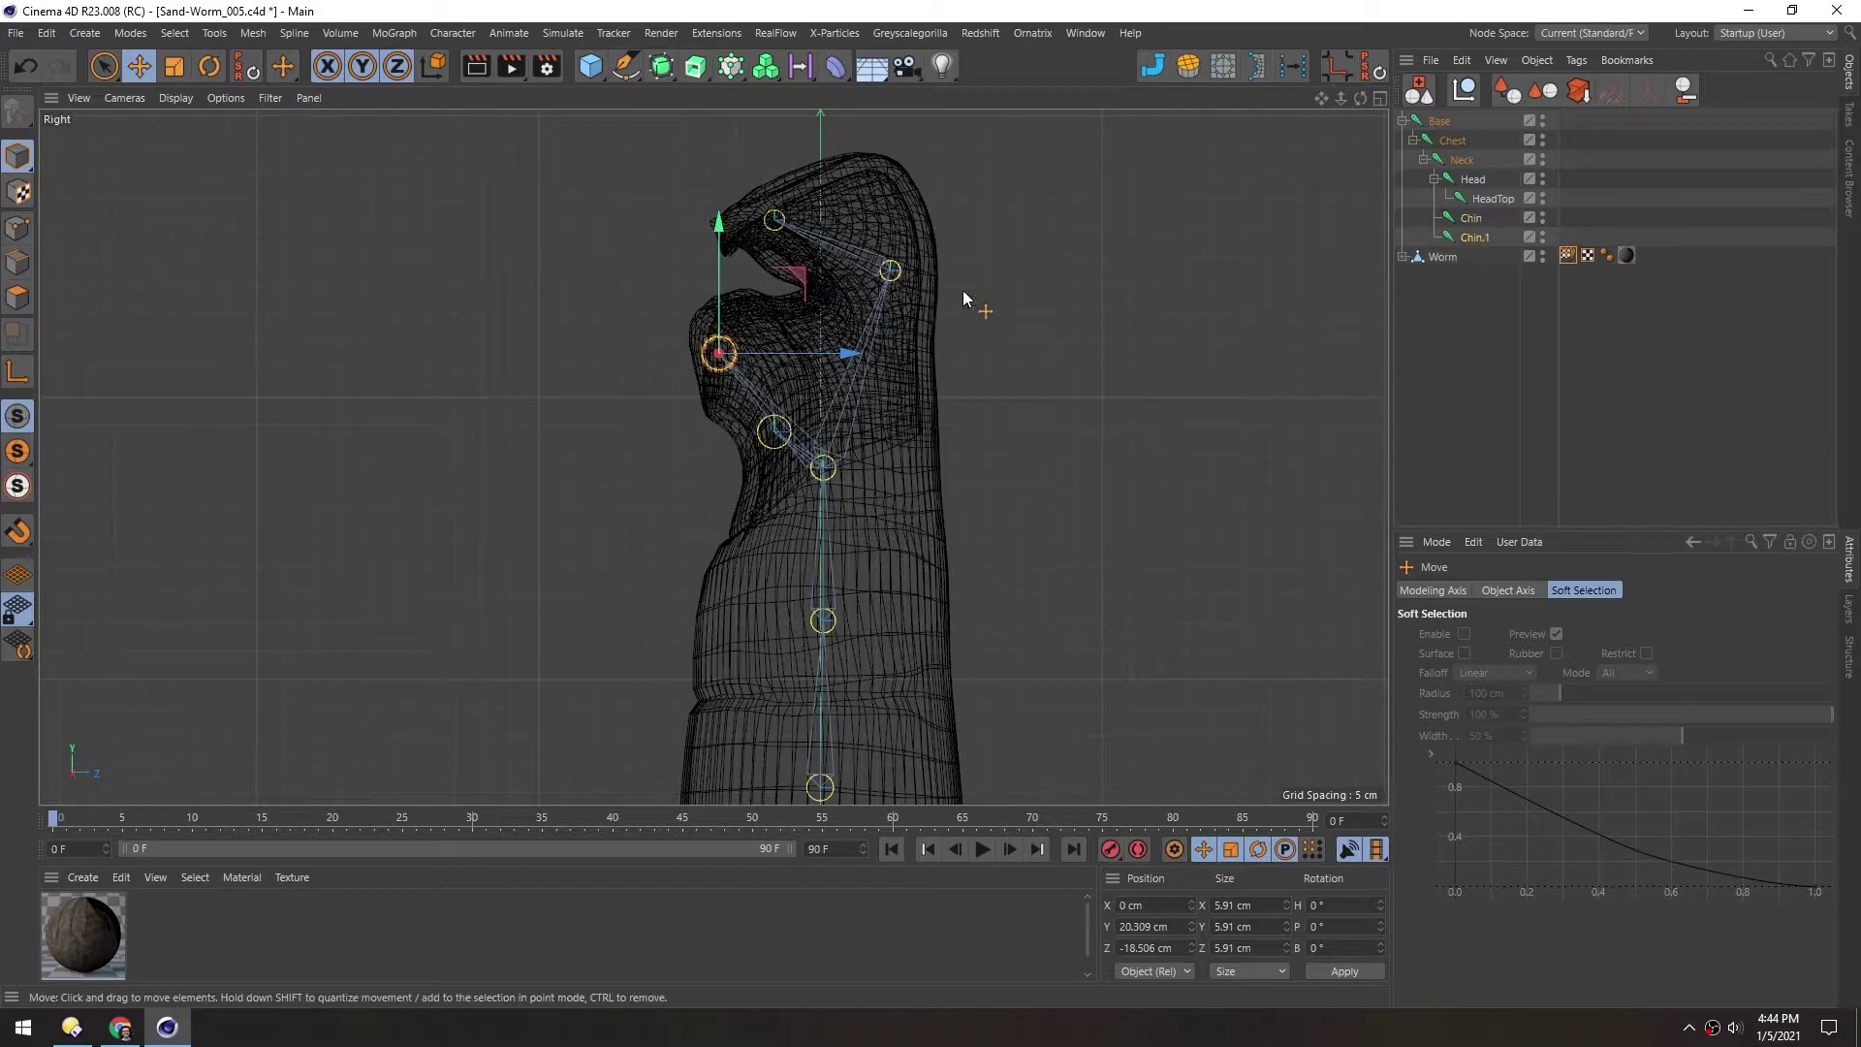
Parent the duplicated jaw joint under Chin and rename it LowerLip
left_click_drag(1475, 217, 1476, 221)
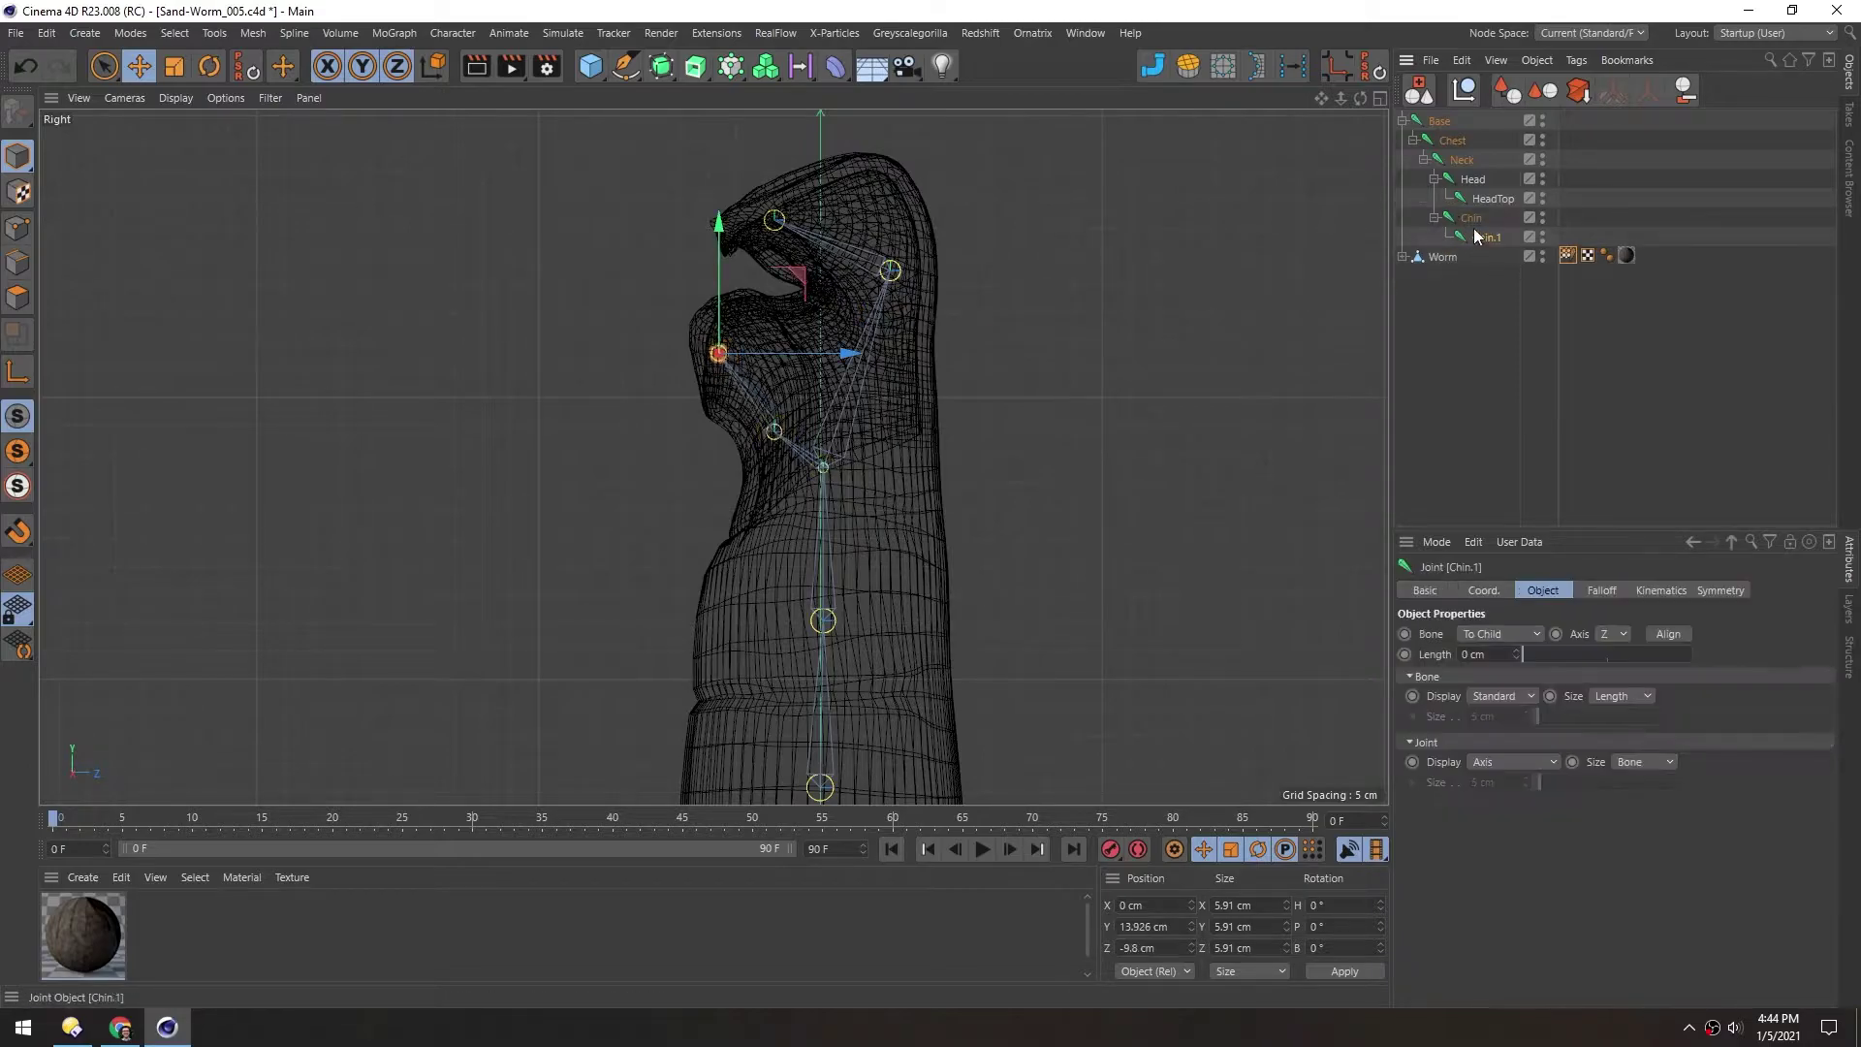
double_click(1483, 237)
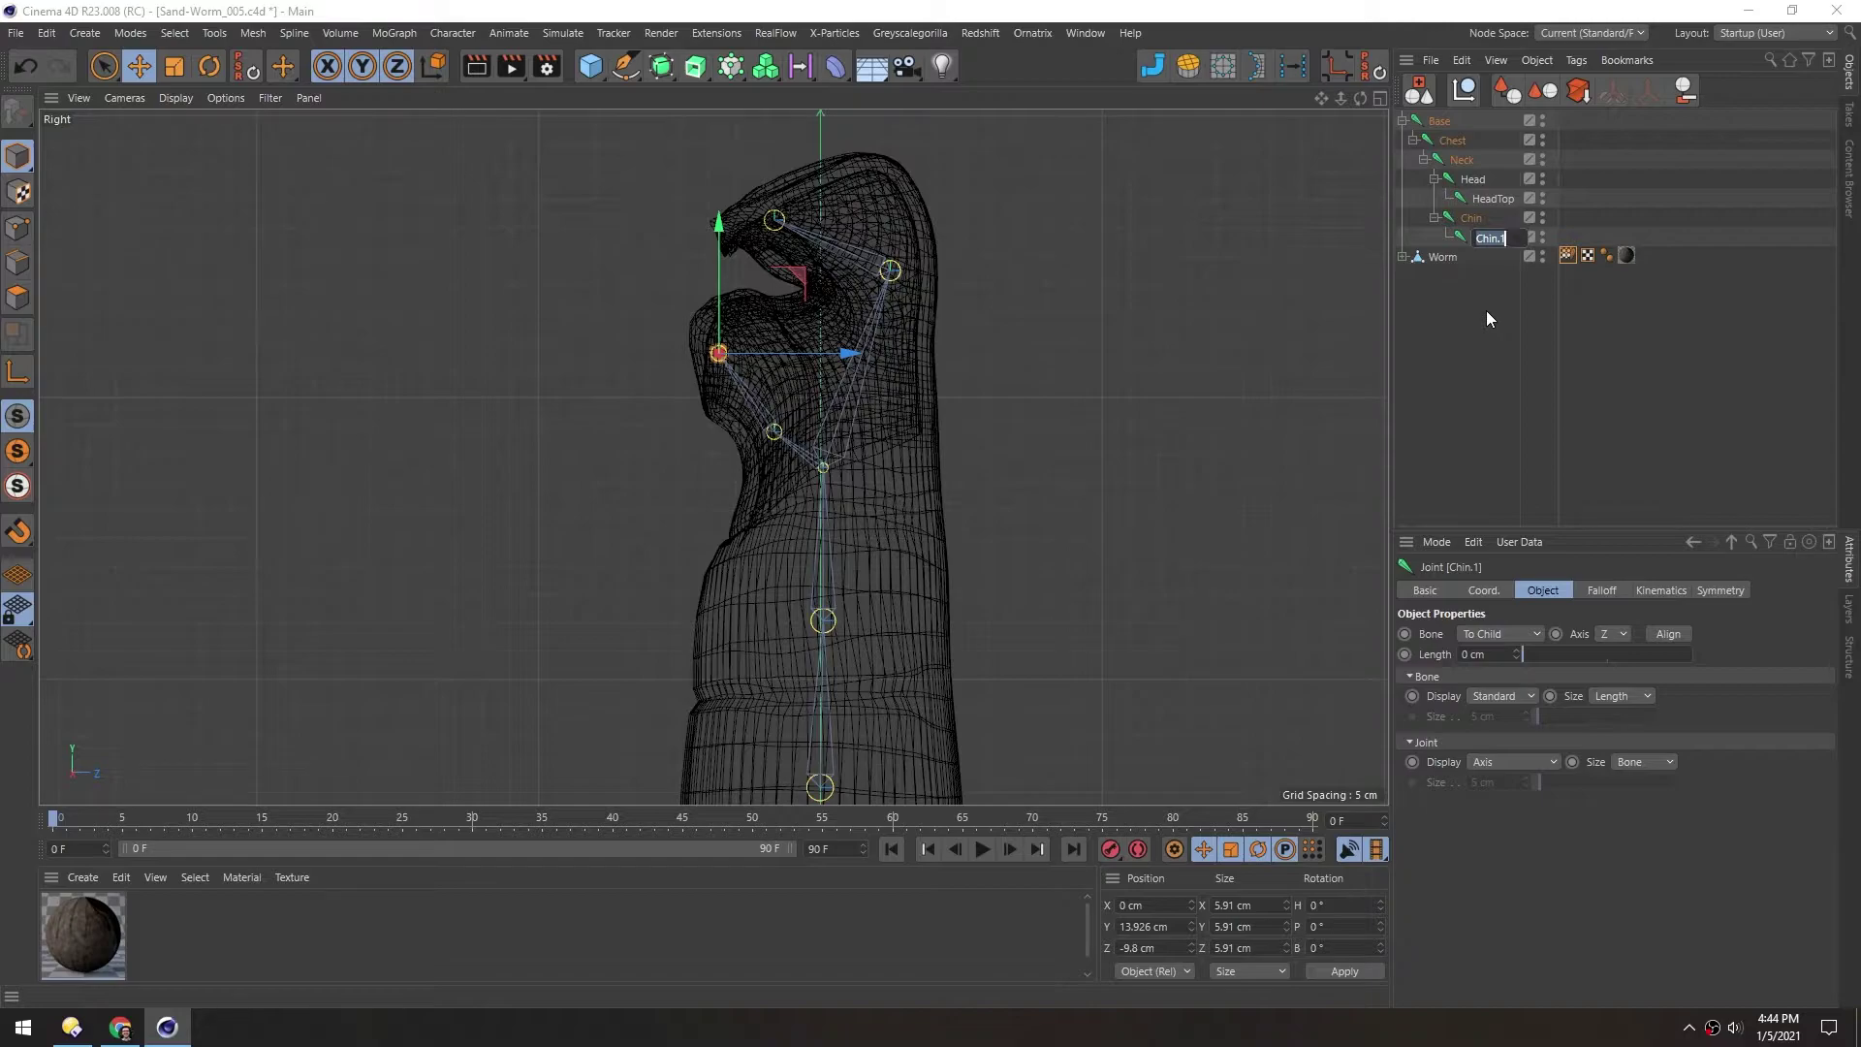
type("LowerLip")
key("Return")
left_click(1435, 300)
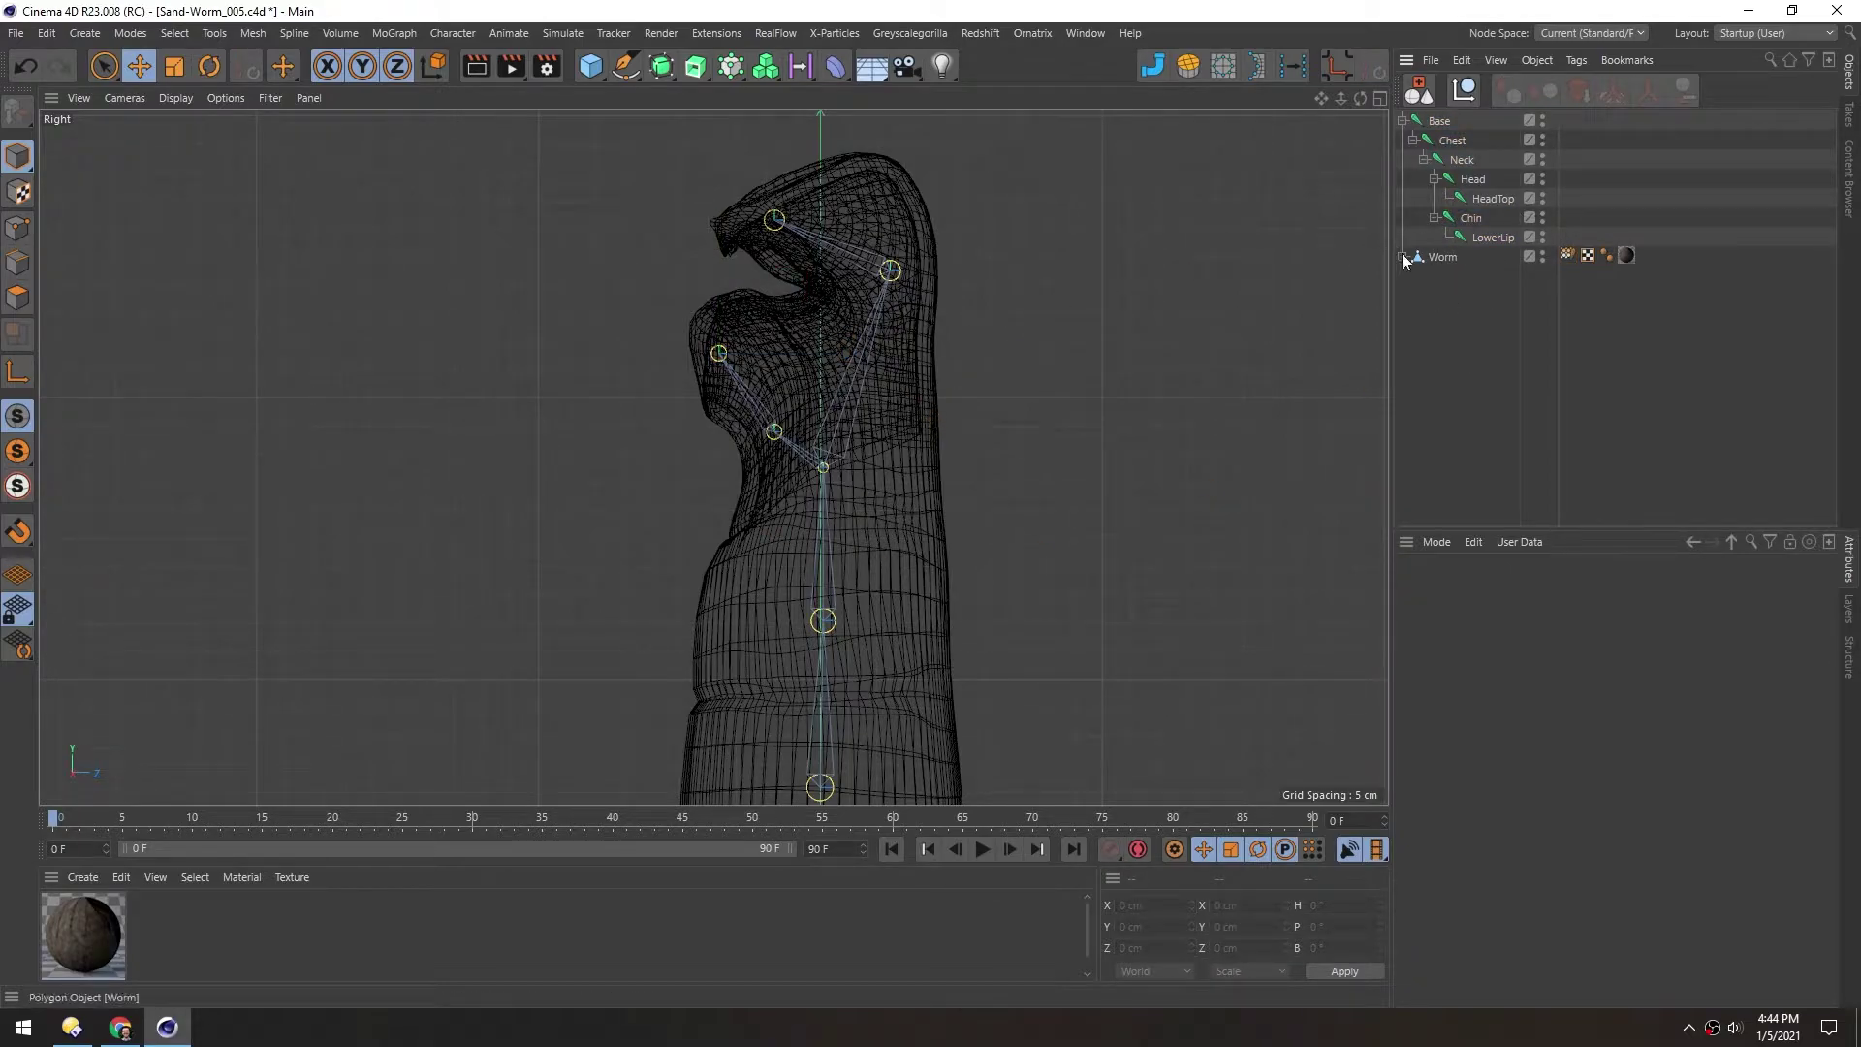
Delete the Skin object and the weight tag from the Worm mesh
left_click(1402, 258)
left_click(1434, 276)
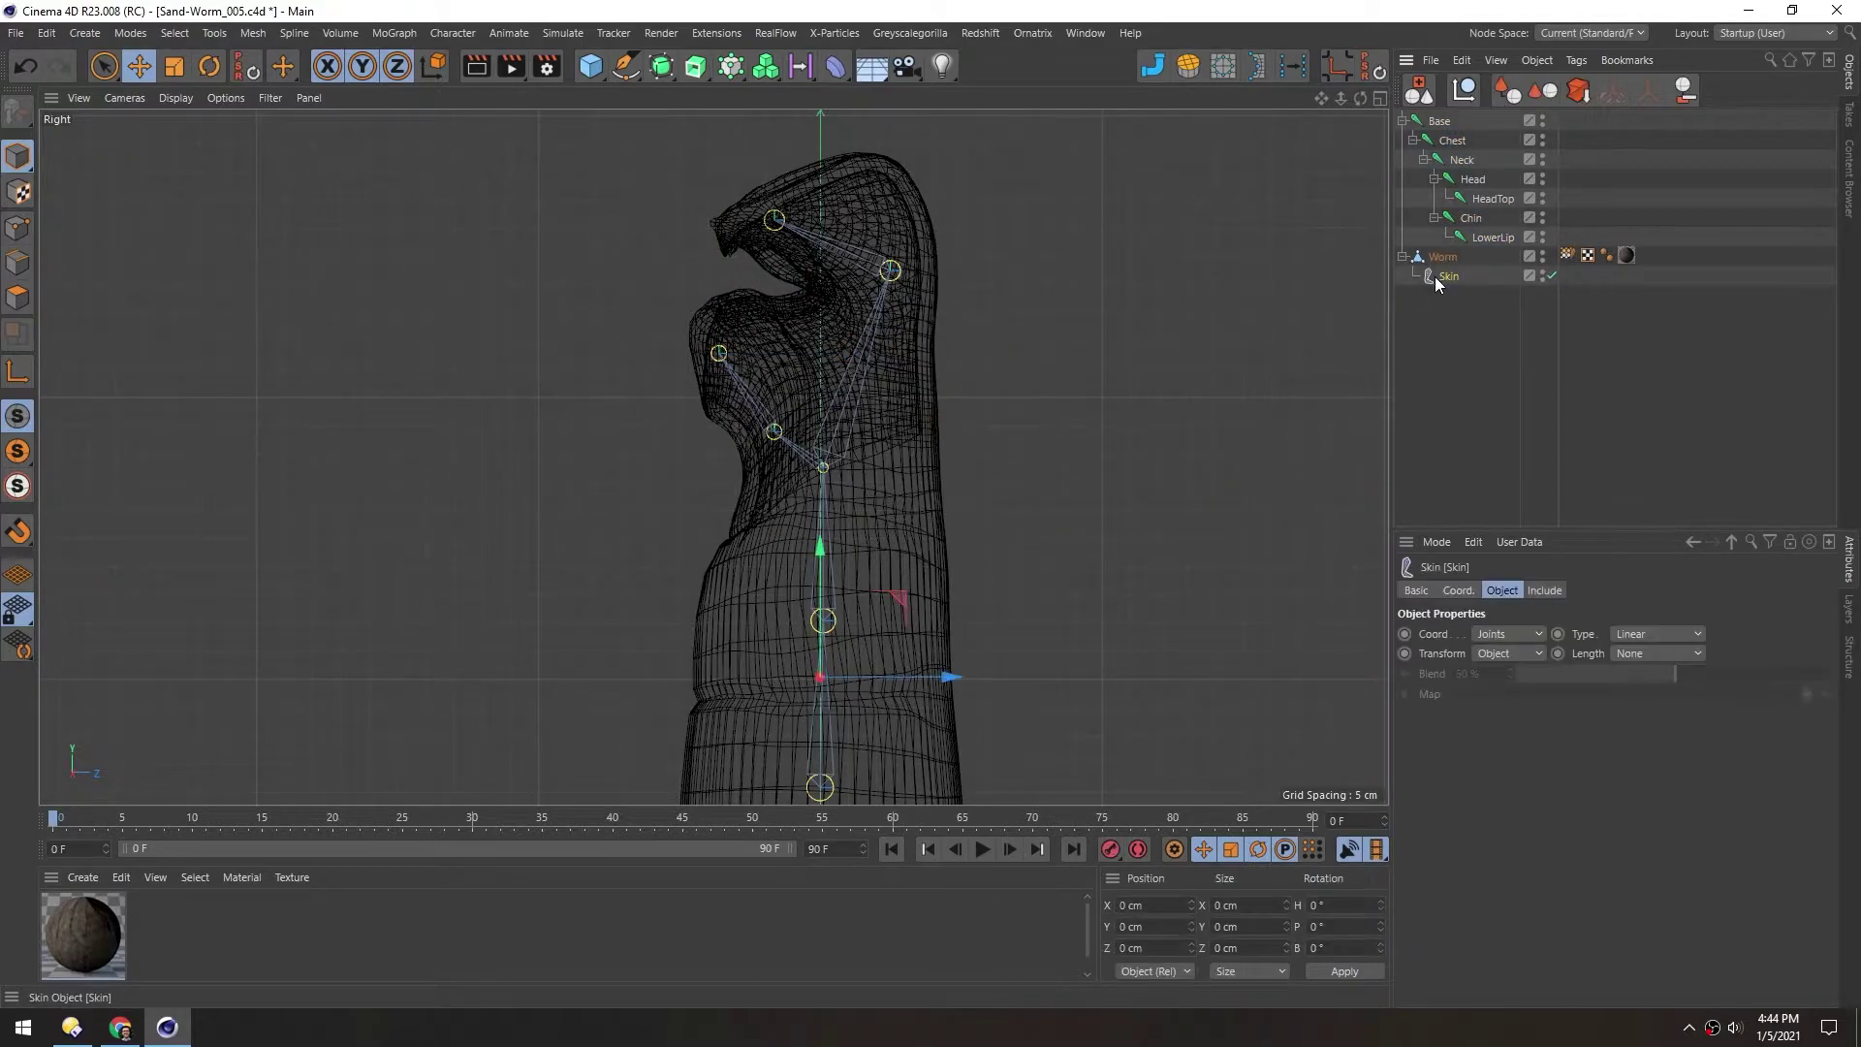
key("Delete")
left_click(1567, 256)
key("Delete")
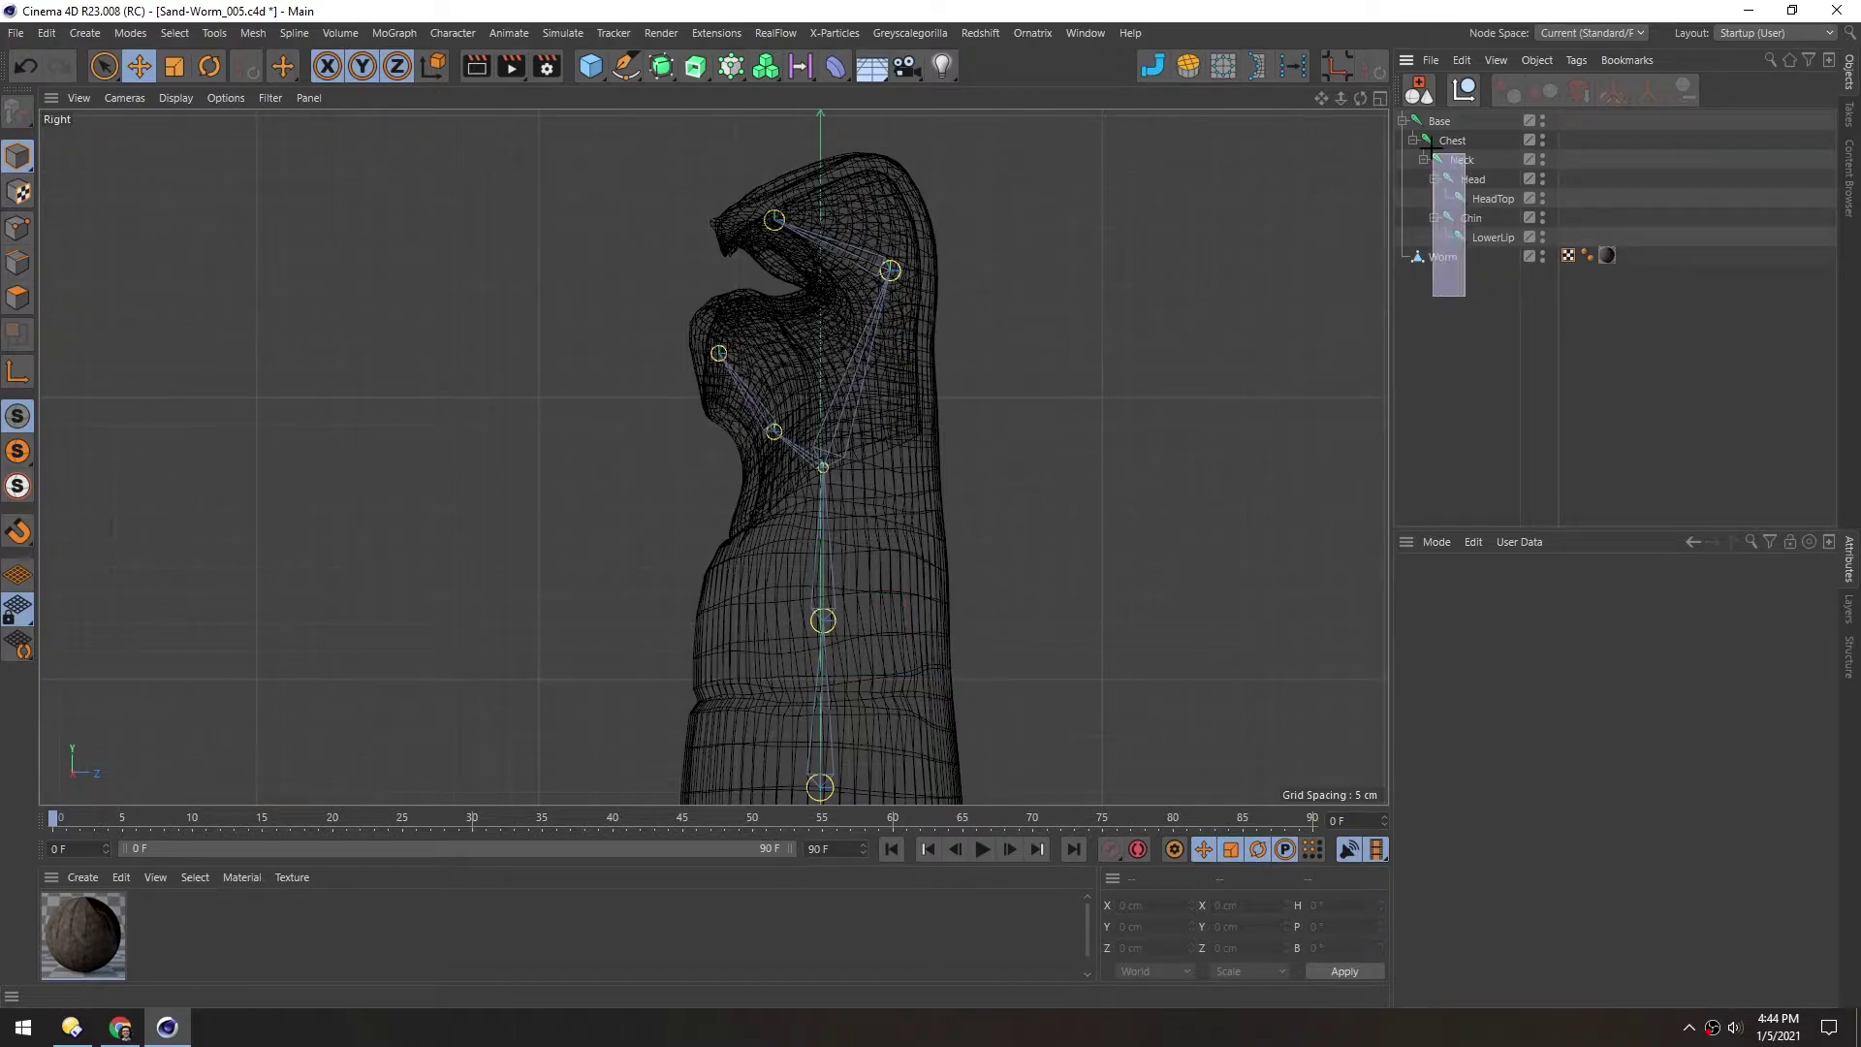
Bind the Worm mesh to all seven joints, including LowerLip
left_click_drag(1433, 147, 1417, 120)
left_click(451, 33)
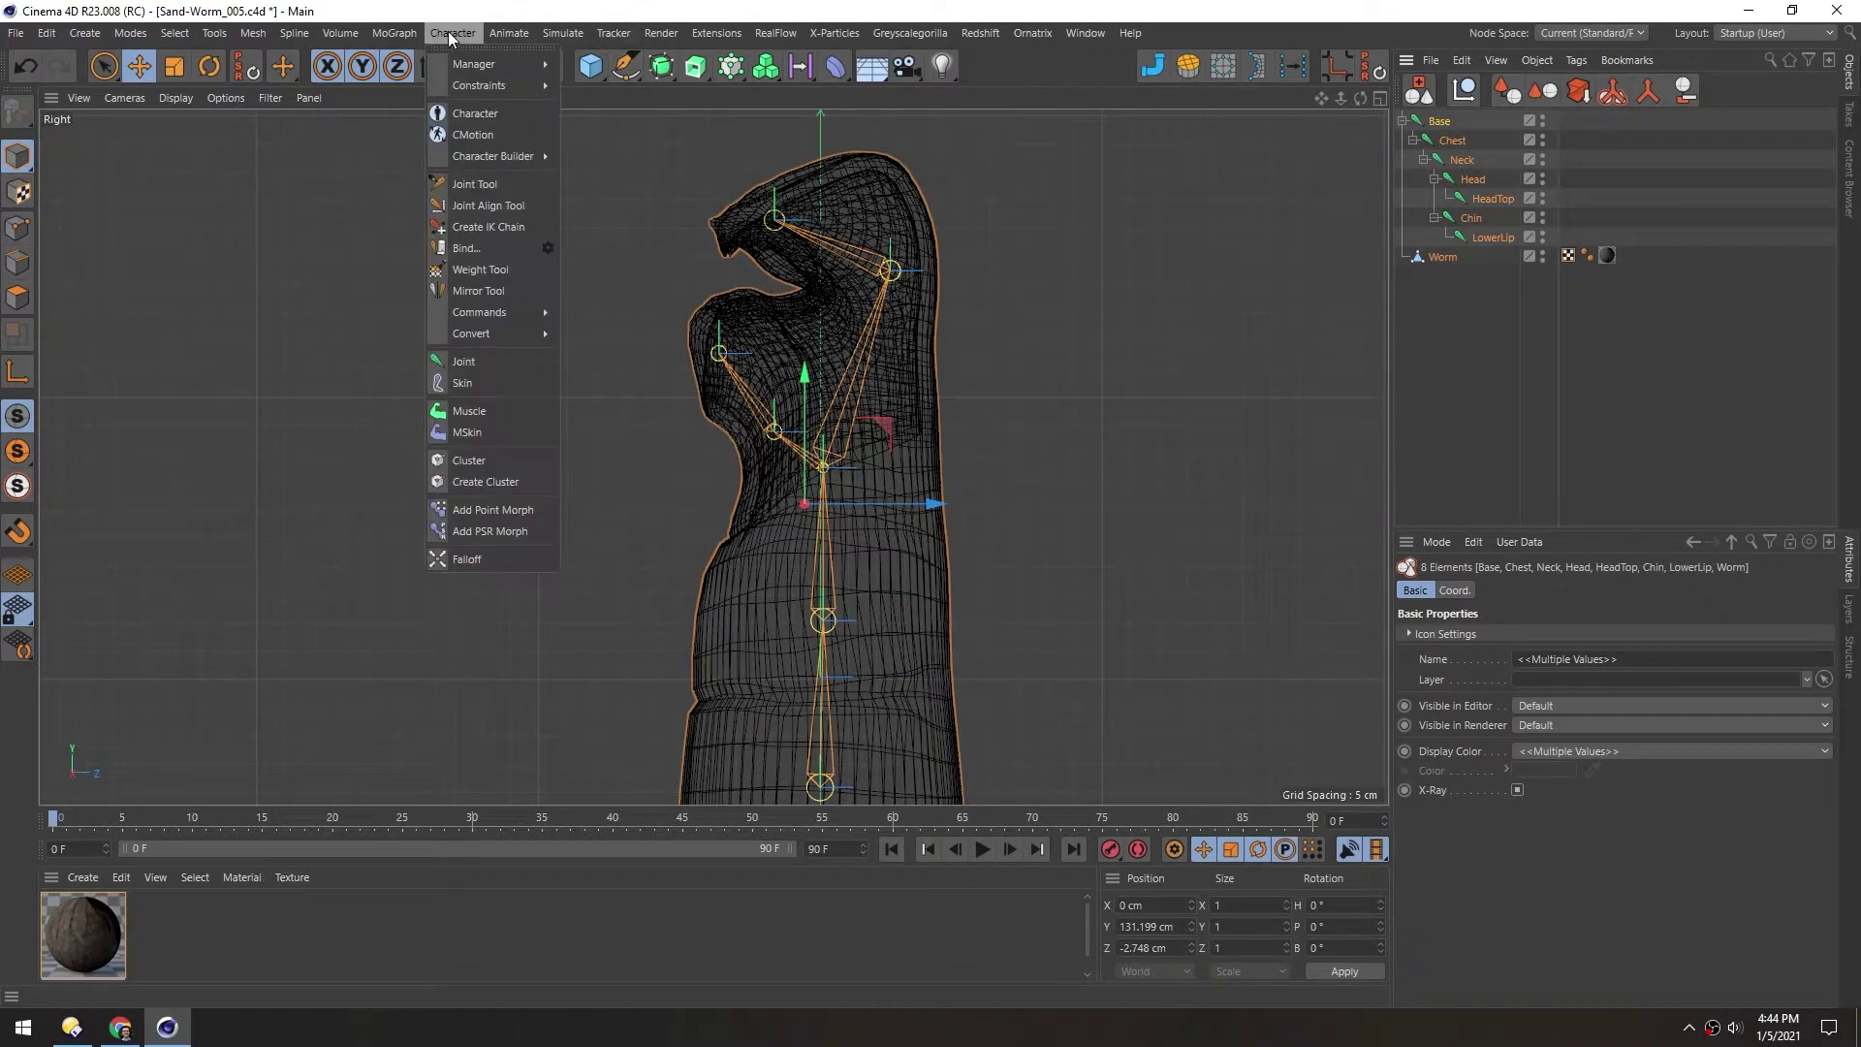
left_click(450, 249)
Try rotating the Chin joint in the perspective view to test the lower jaw's deformation
middle_click(609, 456)
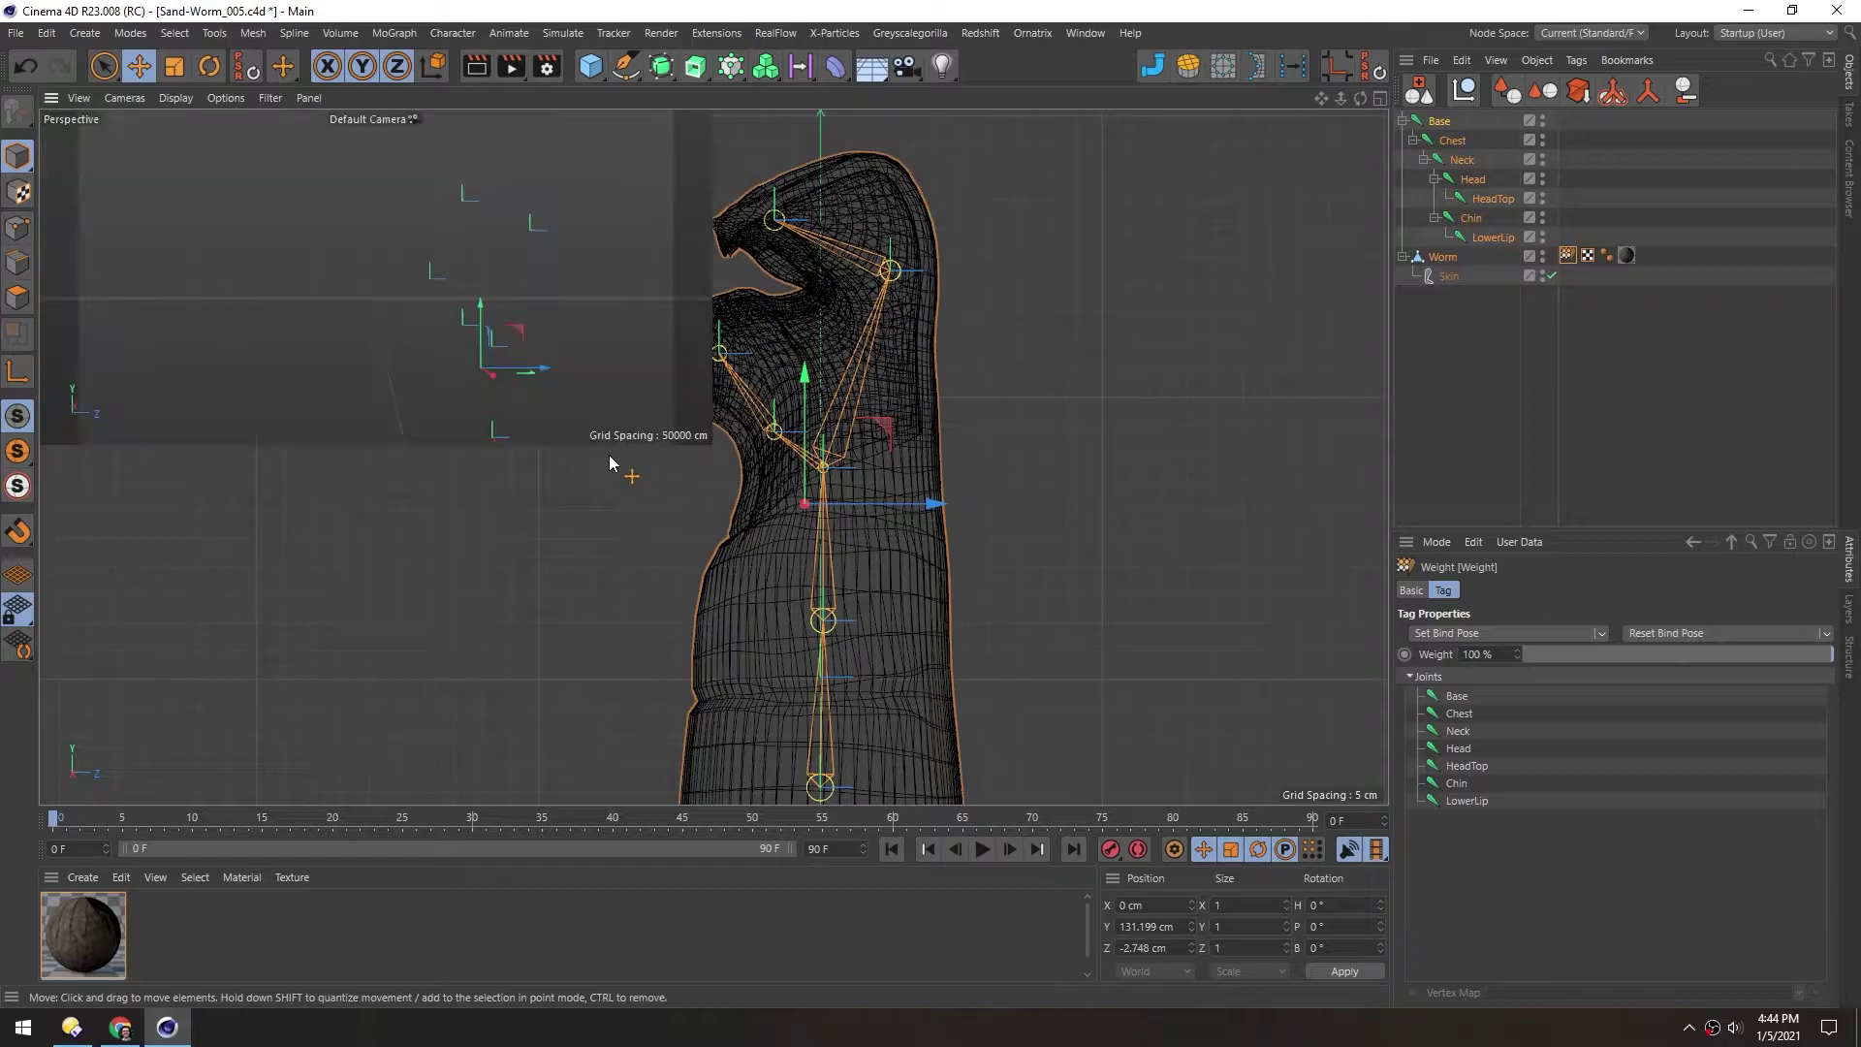
middle_click(495, 344)
left_click_drag(852, 431, 979, 470, "alt")
middle_click_drag(826, 446, 794, 421, "alt")
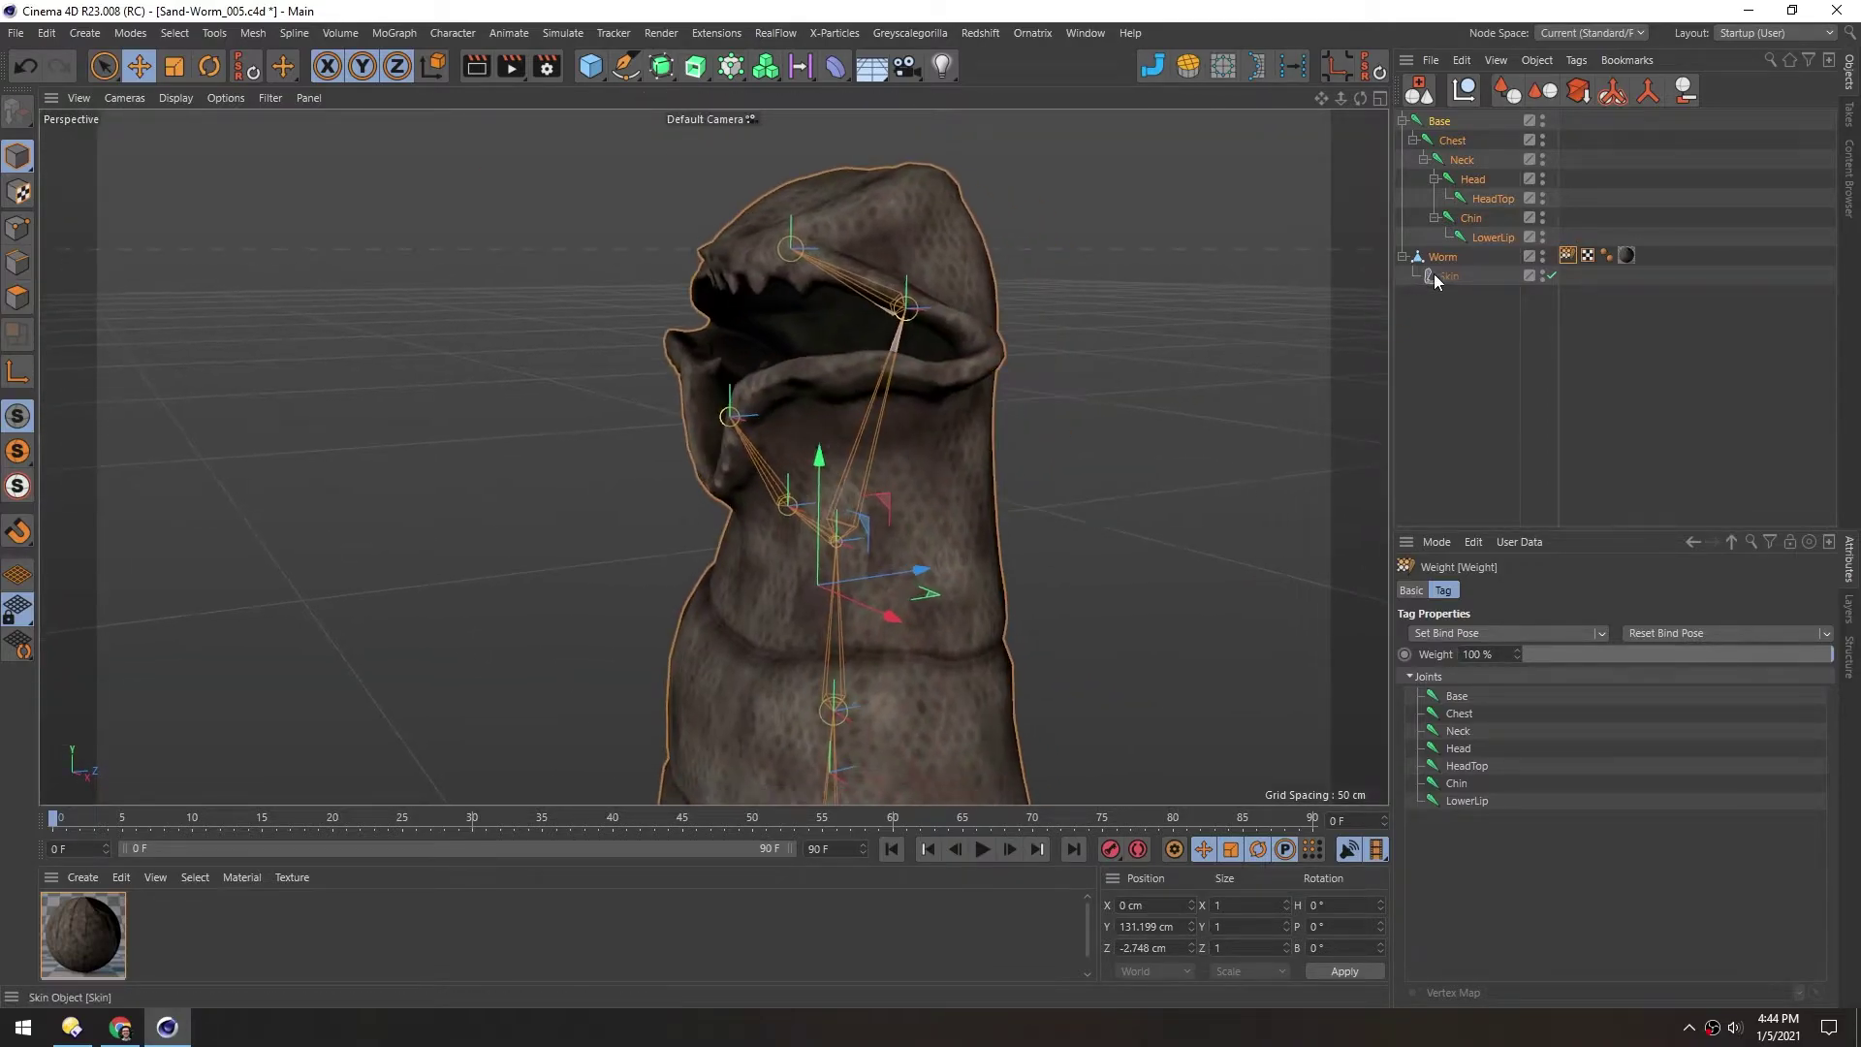
left_click(1471, 220)
key("r")
left_click_drag(762, 532, 747, 516, "alt")
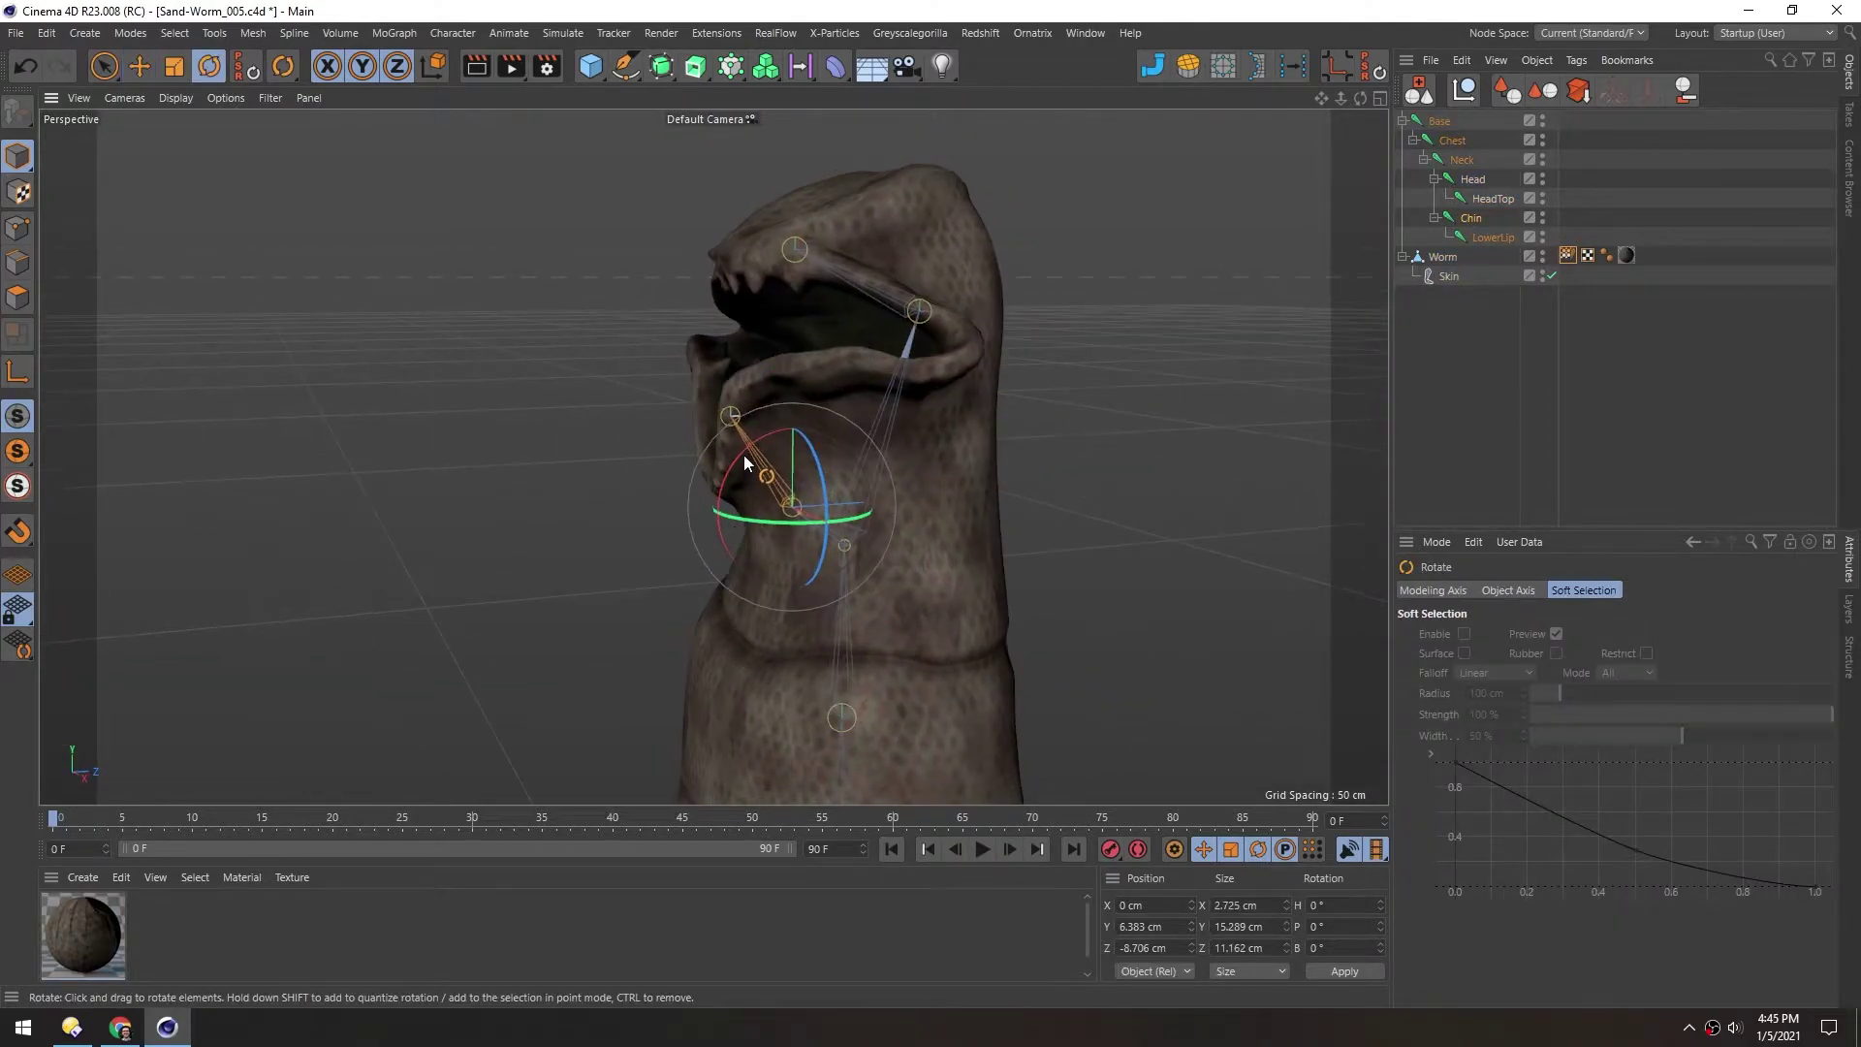
mouse_move(741, 452)
left_mouse_down()
mouse_move(732, 466)
mouse_move(756, 434)
mouse_move(747, 460)
left_mouse_up()
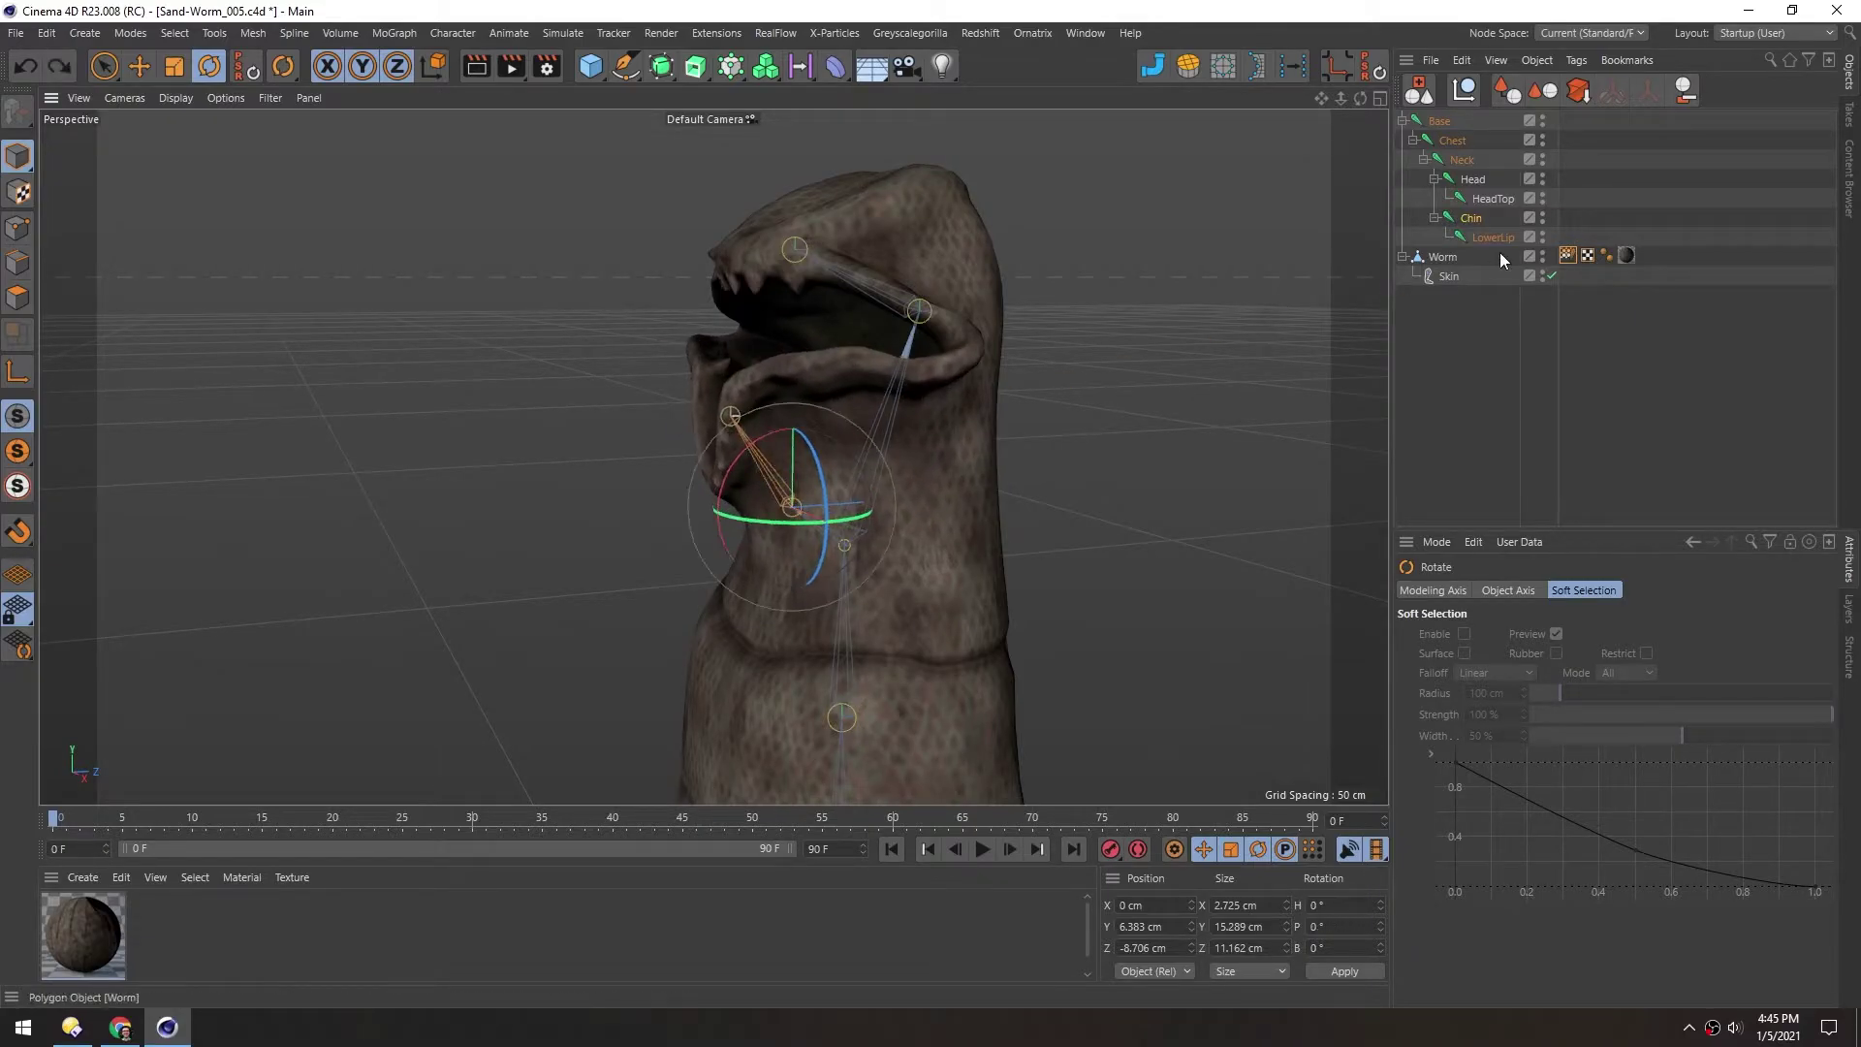
Try rotating the Head joint to test the upper jaw's deformation, and undo the rotation
left_click(1473, 180)
middle_click_drag(850, 390, 859, 437, "alt")
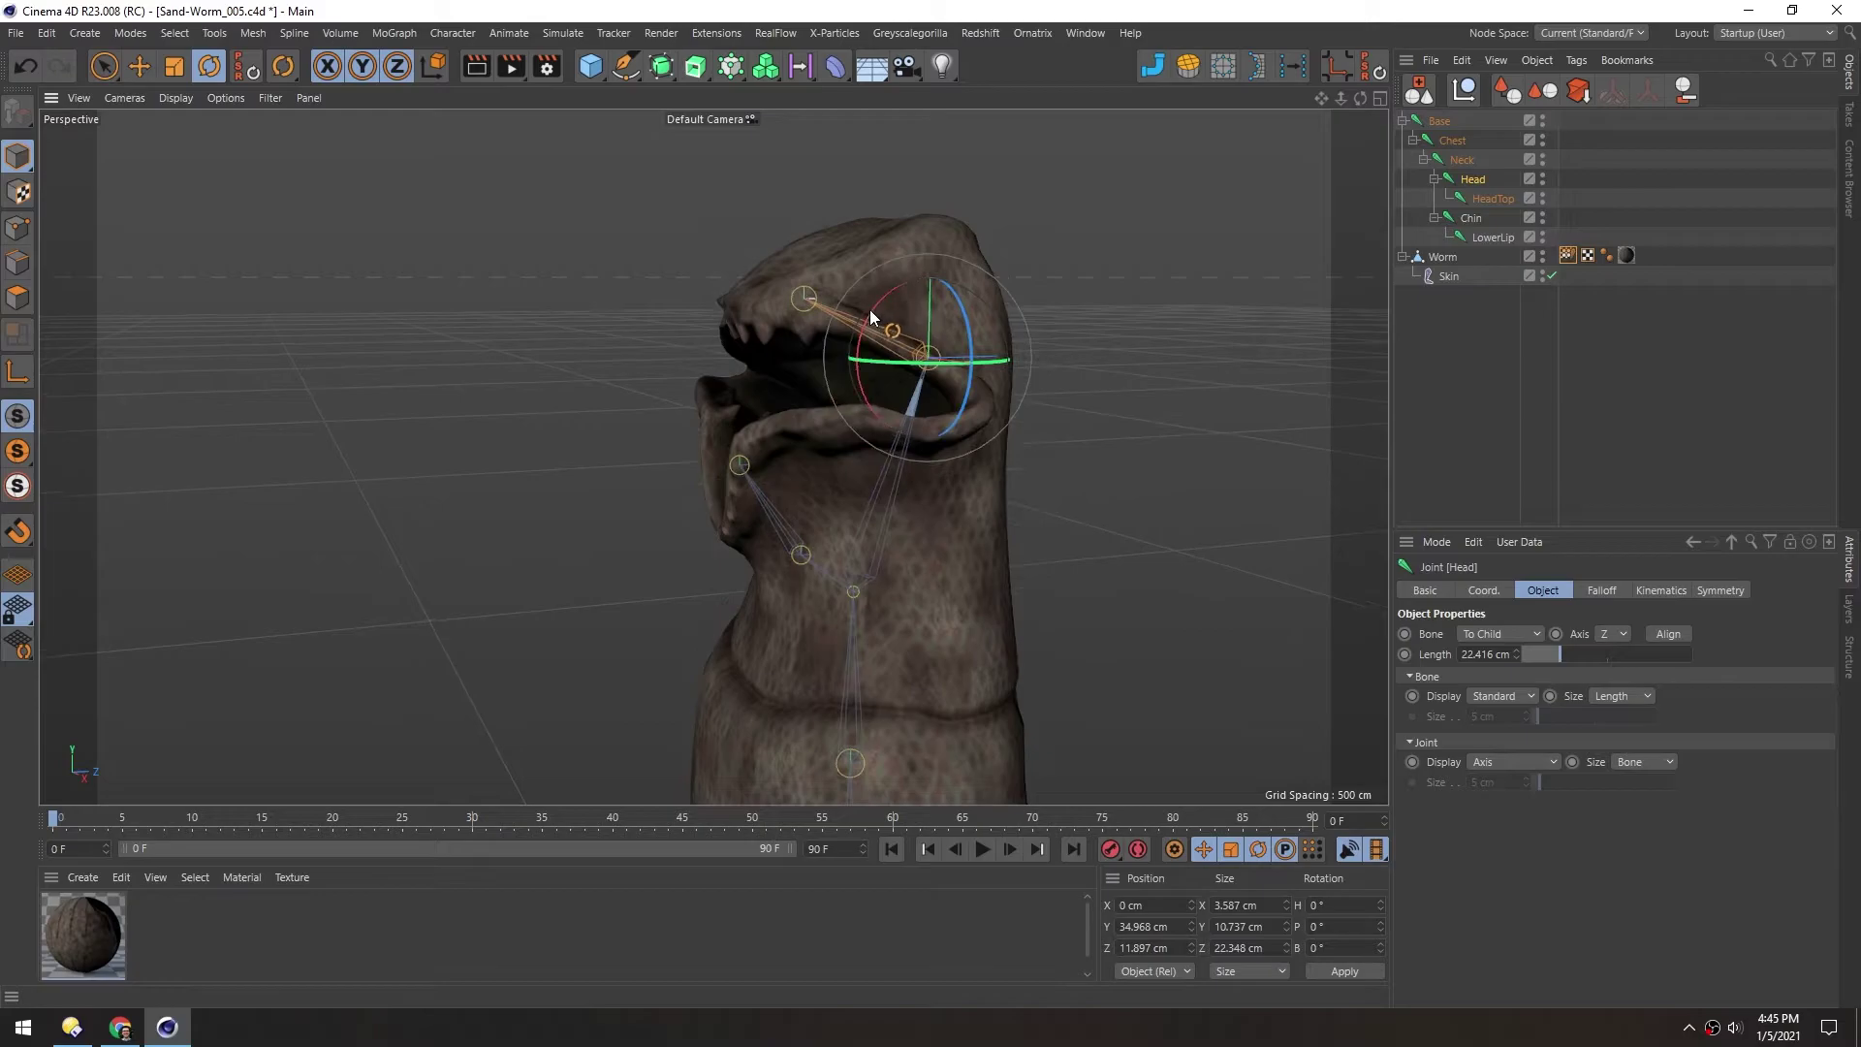
left_click_drag(871, 309, 882, 365)
key("ctrl+z")
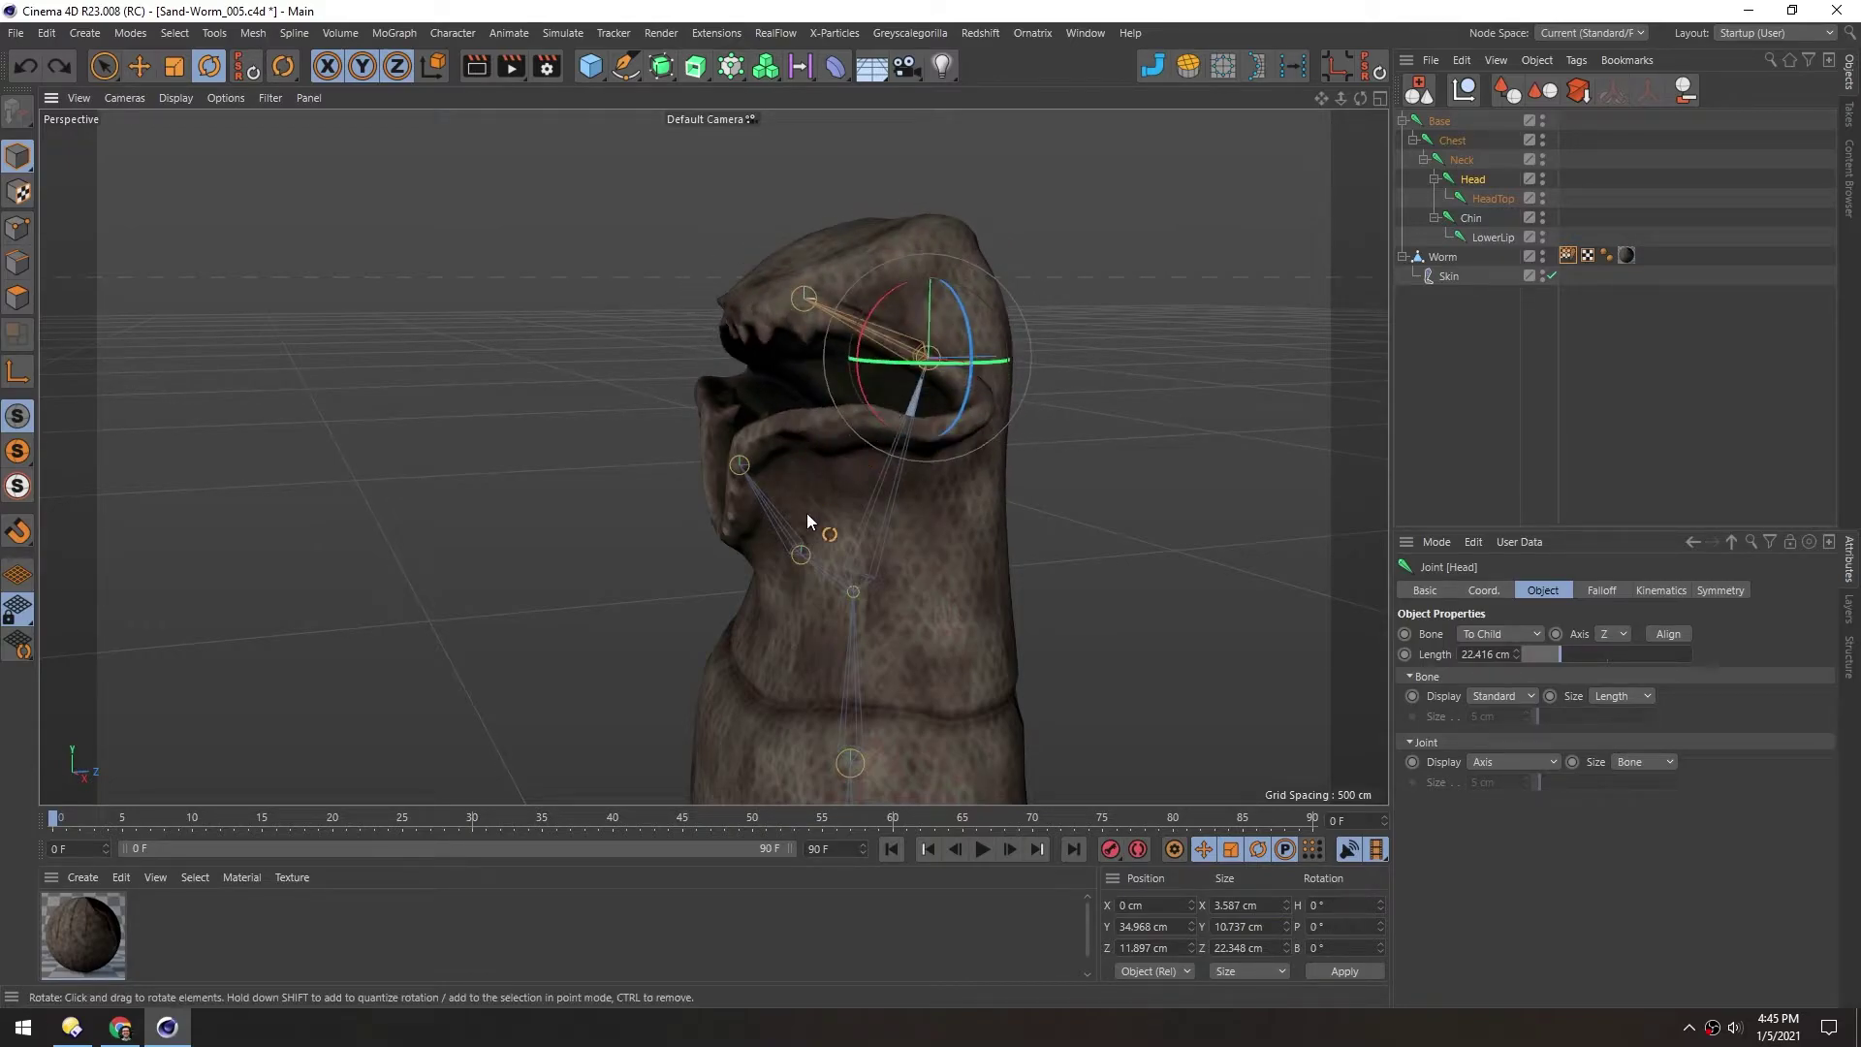
Examine the joint weight colours around the worm's jaws and neck, and open the Weight Manager
left_click_drag(806, 514, 774, 452, "alt")
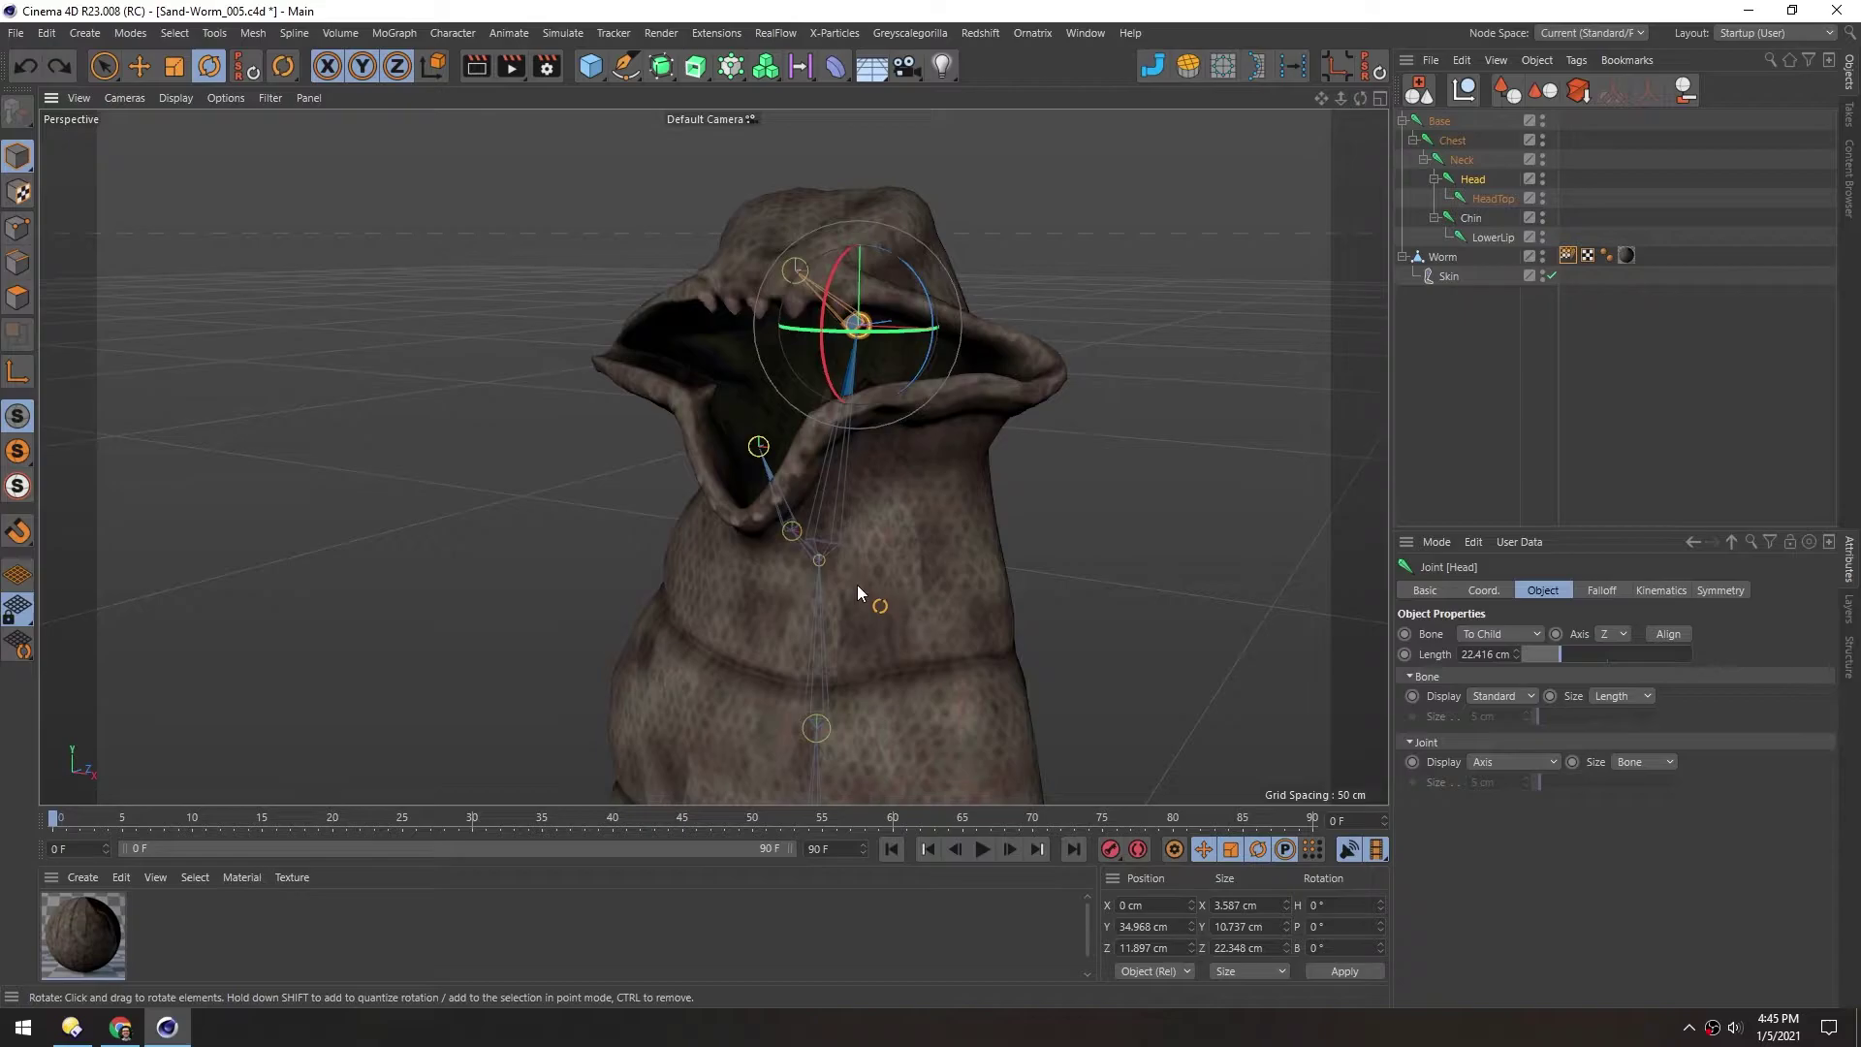
middle_click_drag(857, 585, 808, 567, "alt")
double_click(1569, 256)
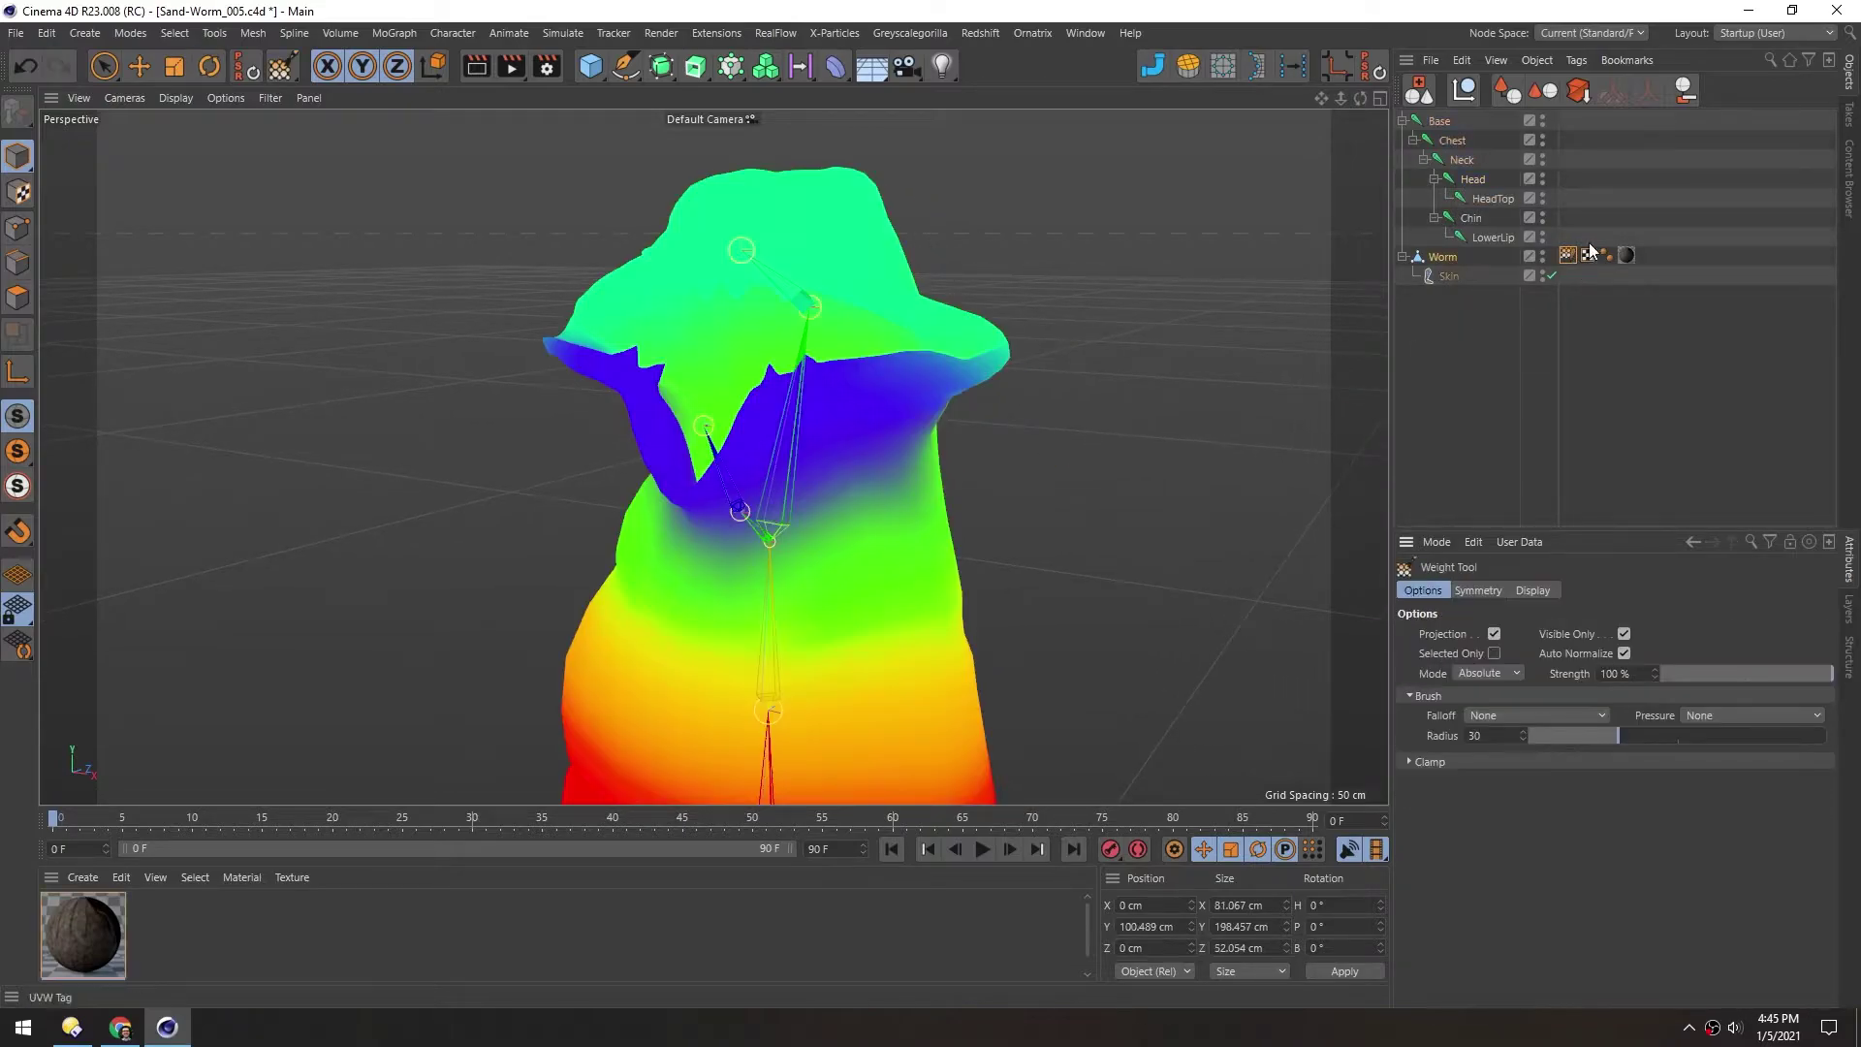
mouse_move(859, 489)
left_mouse_down("alt")
mouse_move(797, 453)
mouse_move(849, 475)
left_mouse_up("alt")
left_click_drag(698, 324, 820, 430, "alt")
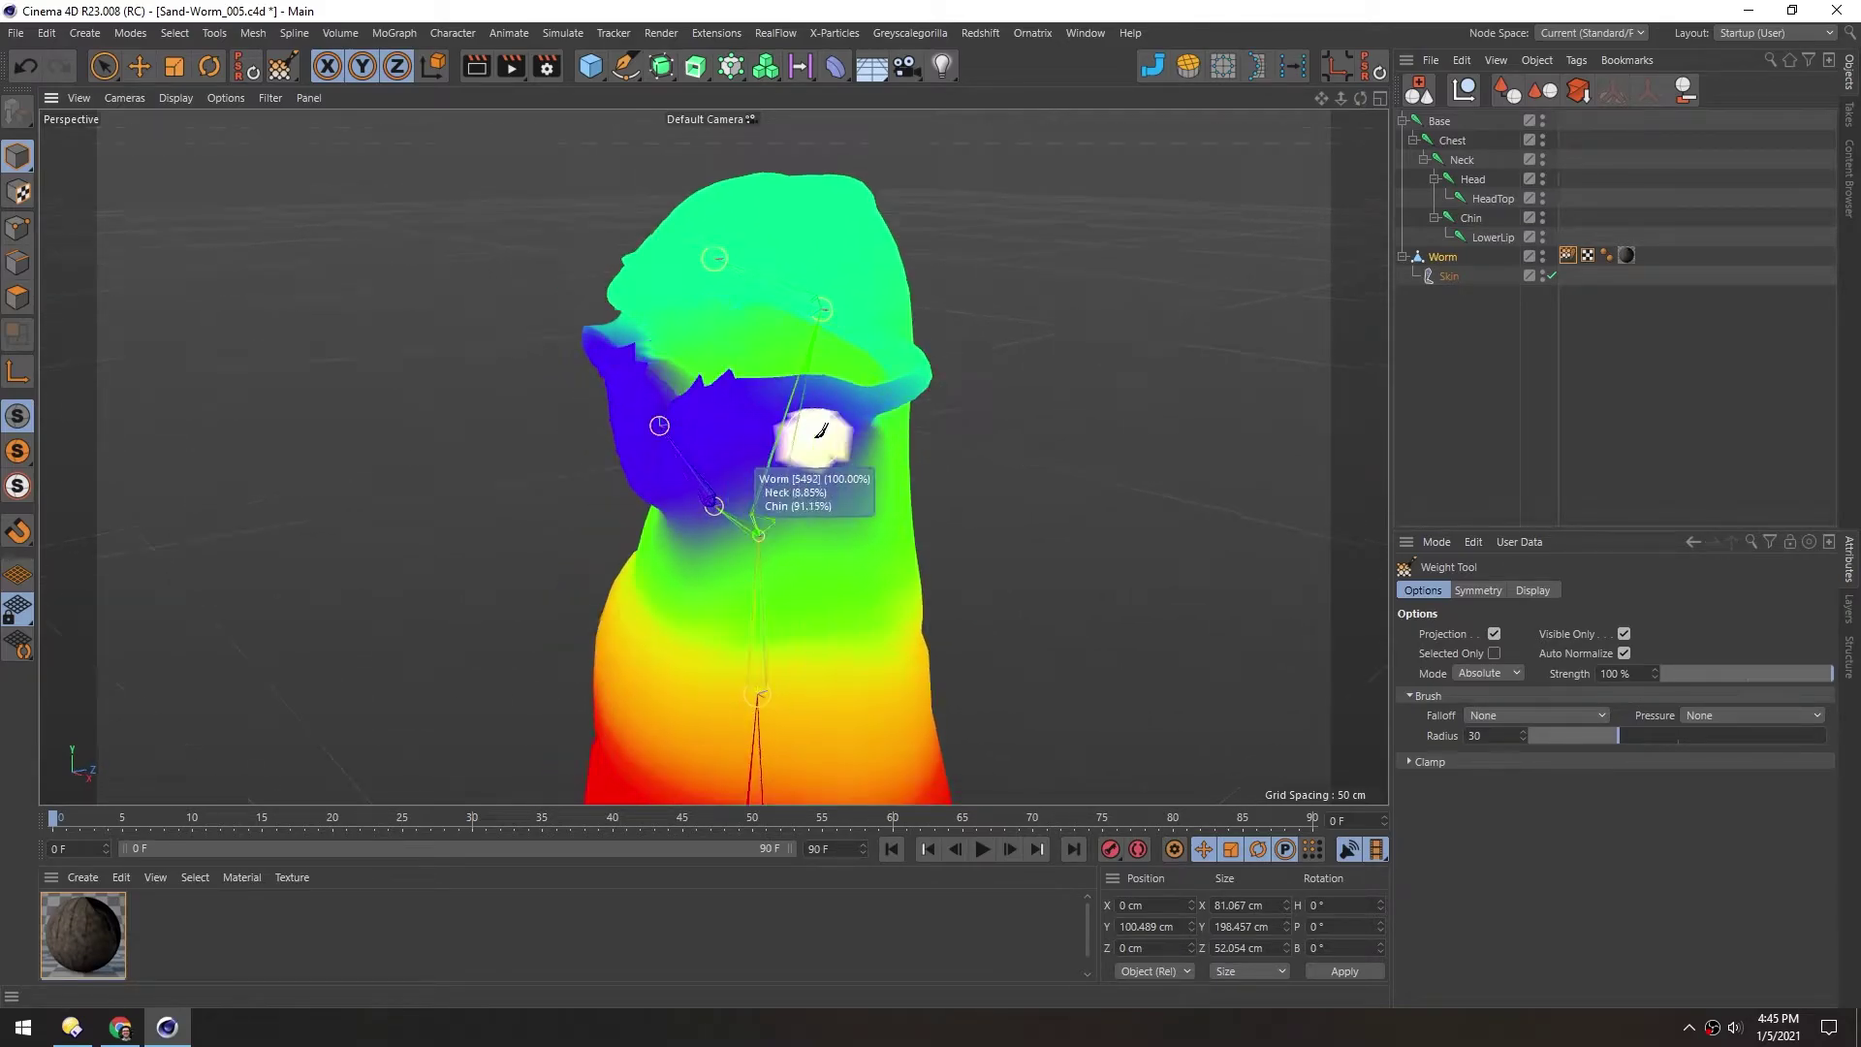
double_click(1568, 256)
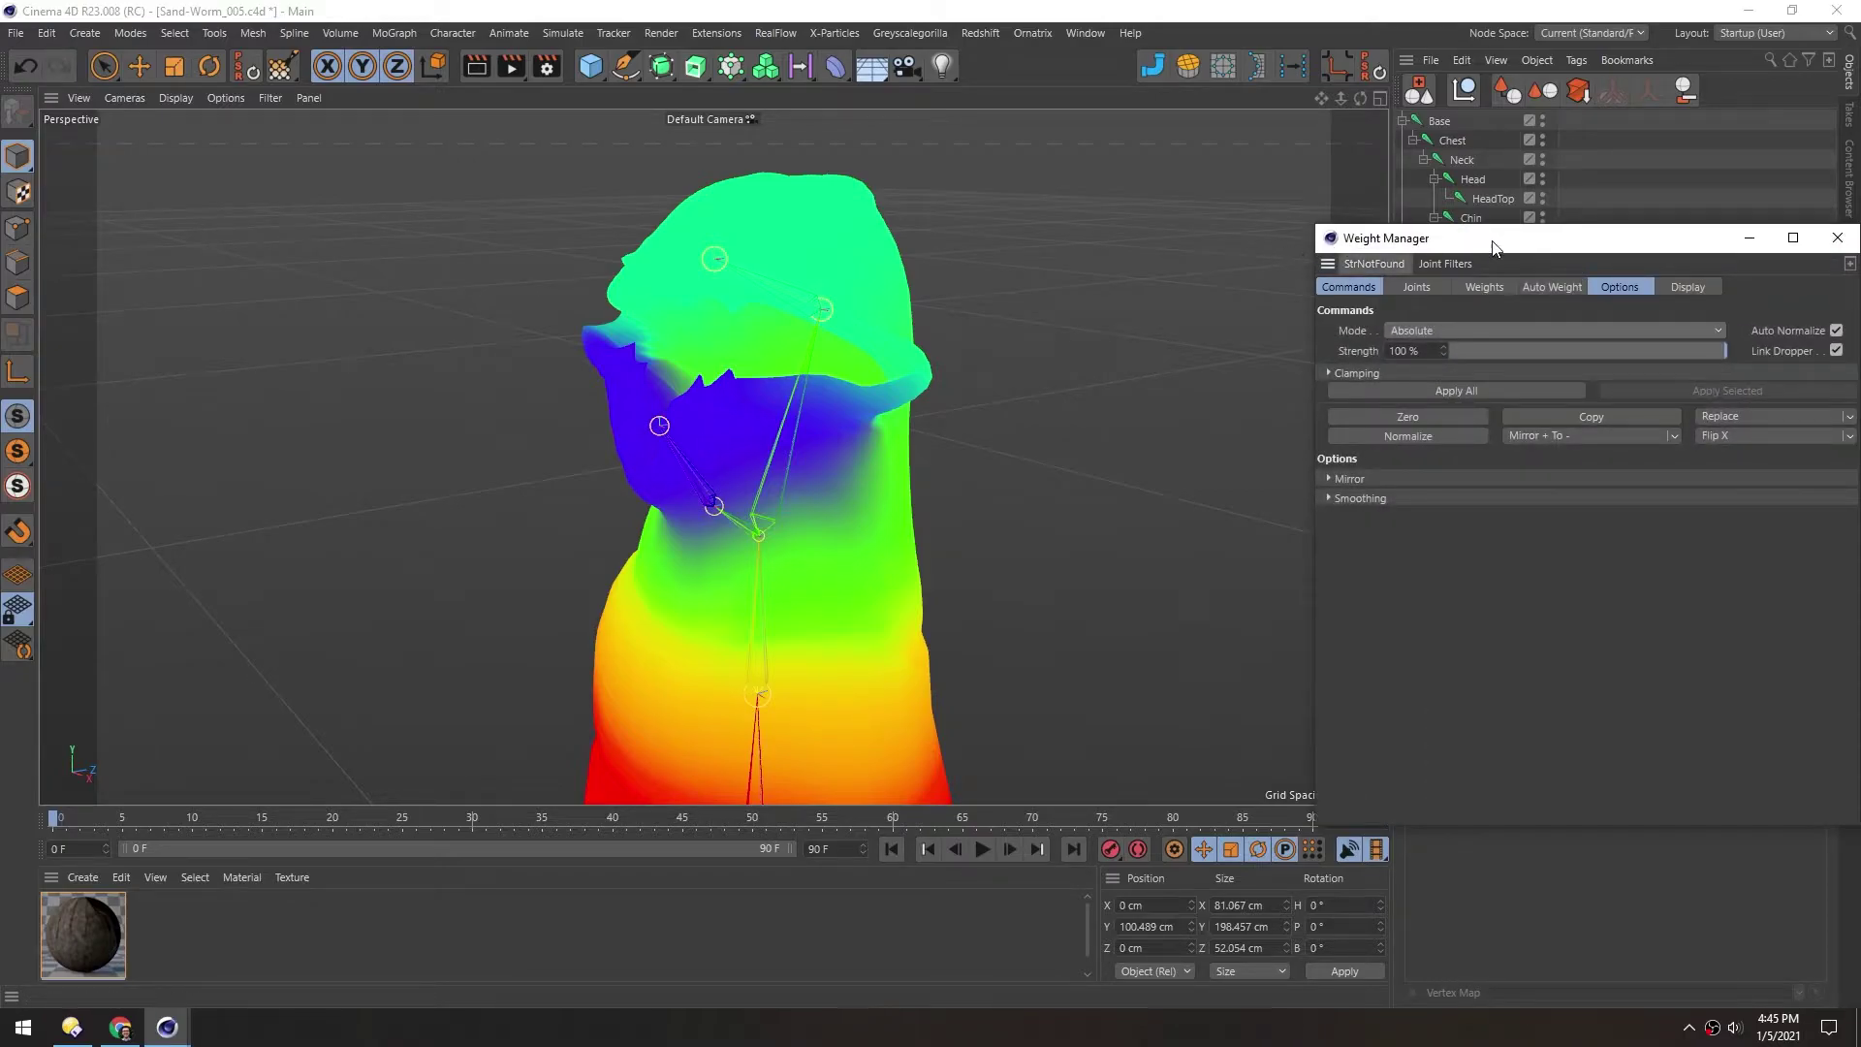
Examine the Base, Chest, Neck and Head weights one by one on the worm in the Weight Manager
left_click_drag(1494, 246, 1326, 316)
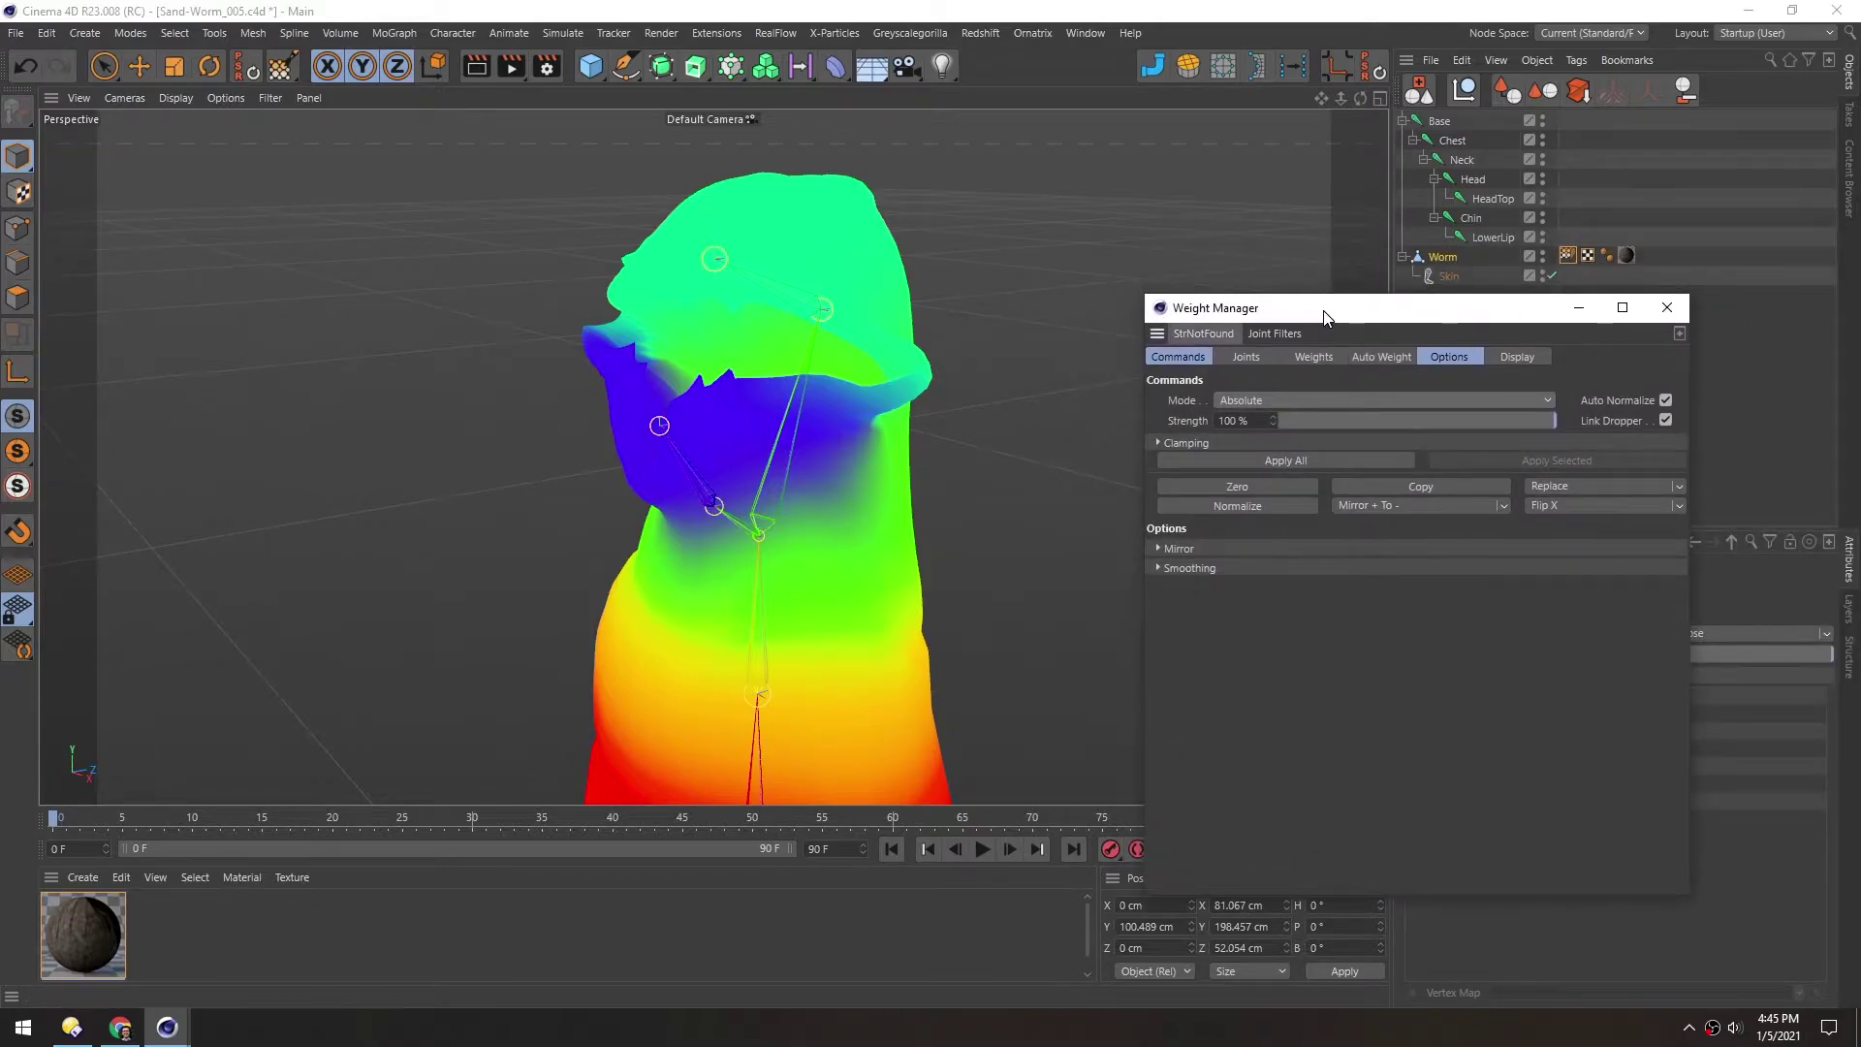
left_click(1243, 358)
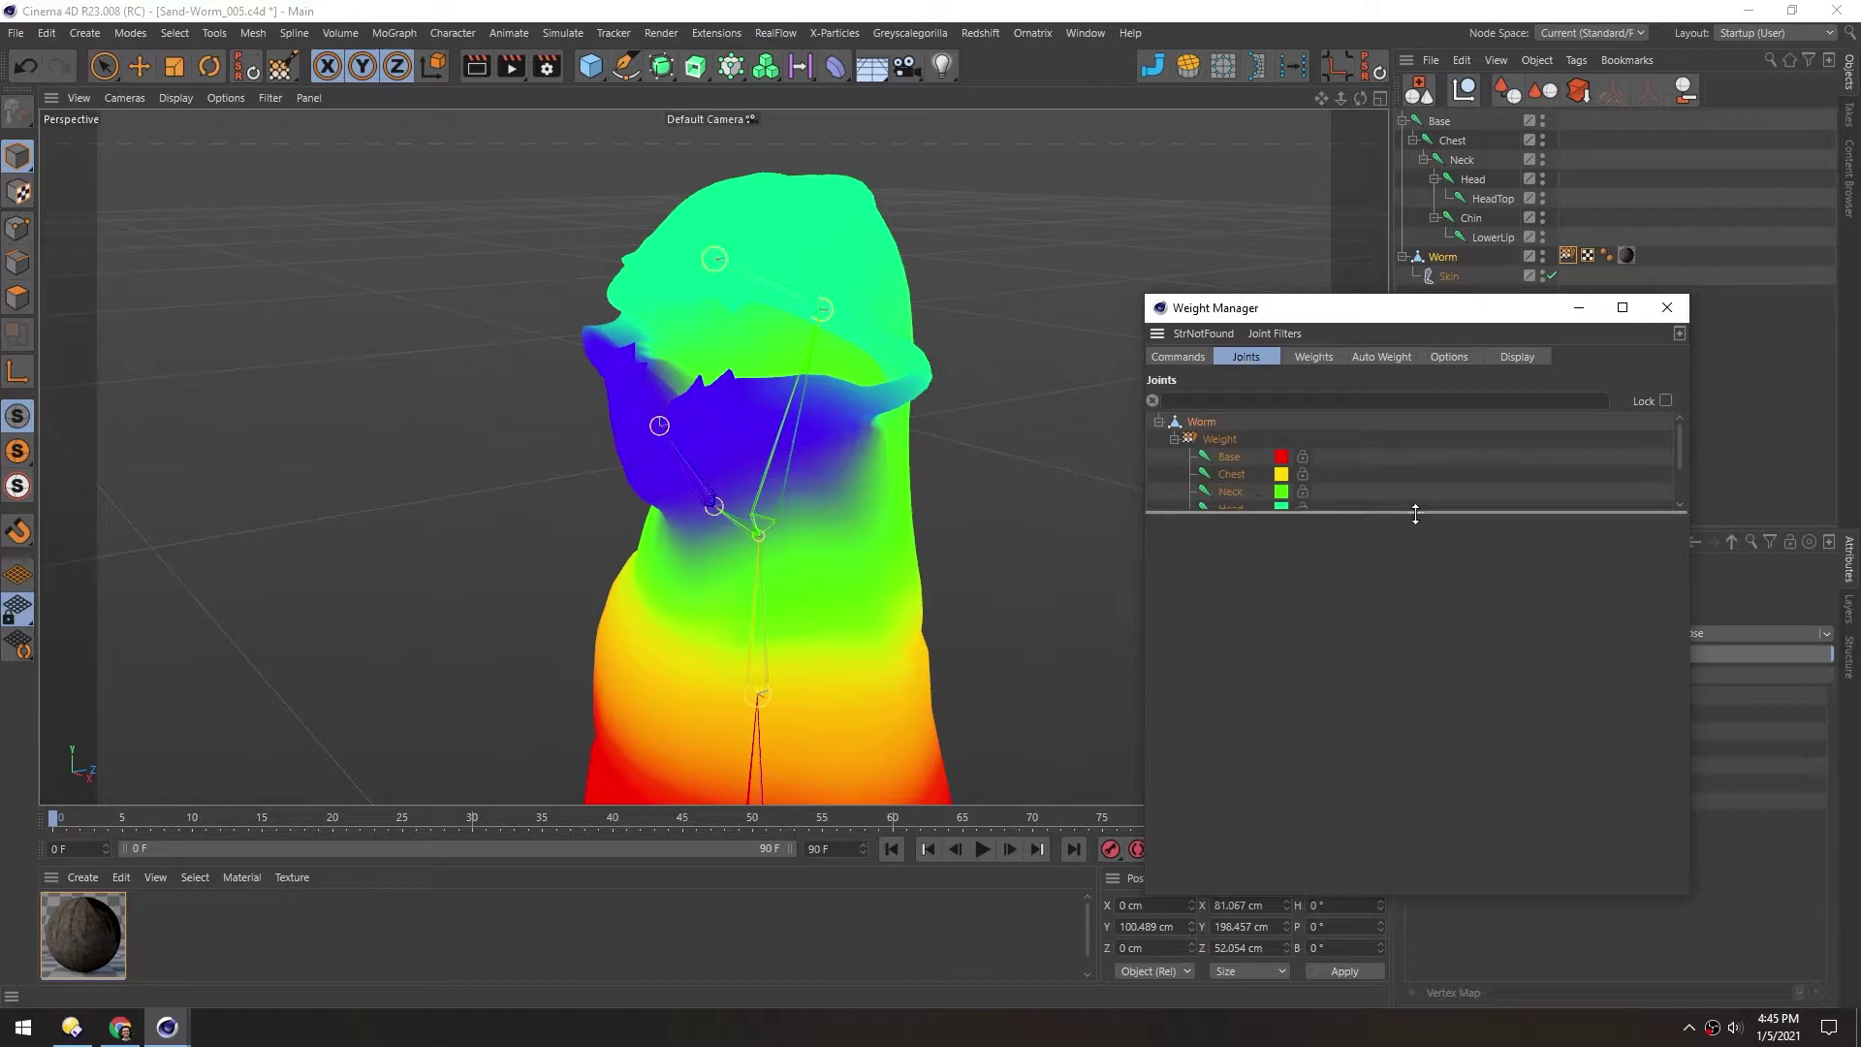
left_click_drag(1415, 514, 1413, 642)
left_click(1223, 458)
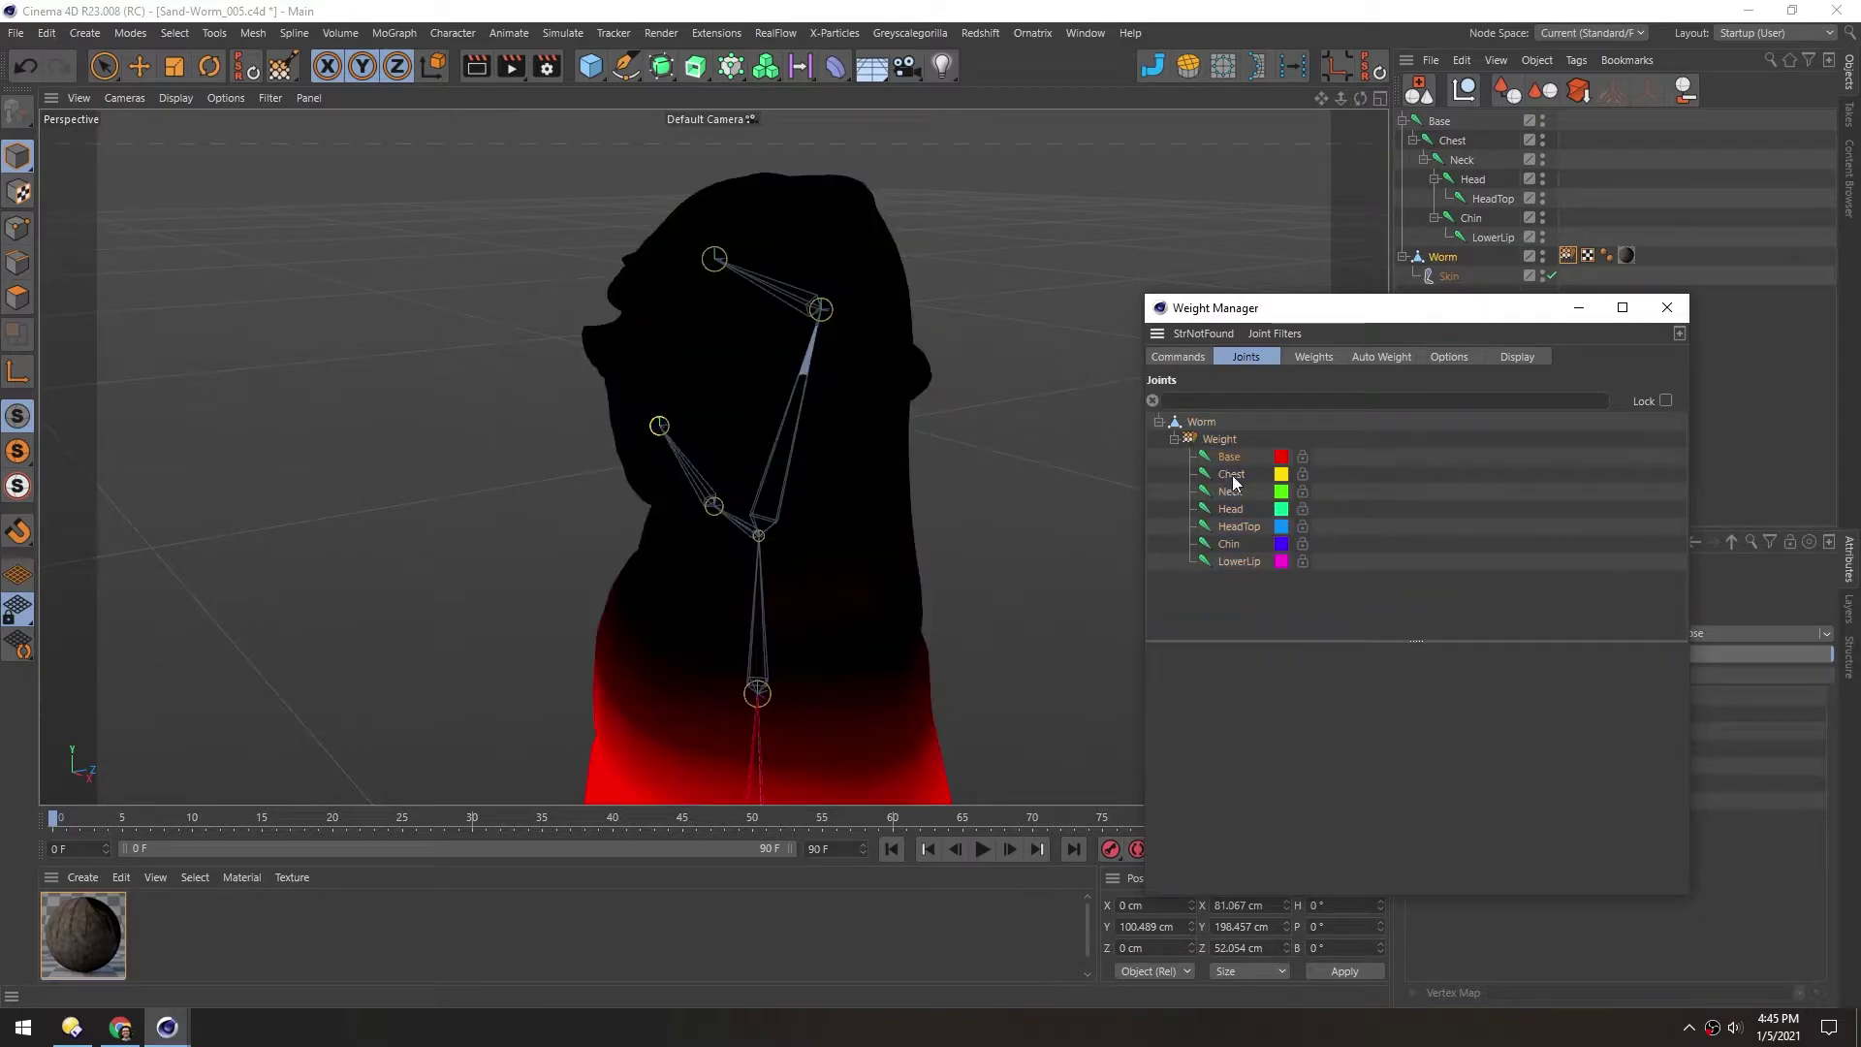
left_click(1232, 475)
left_click(1231, 492)
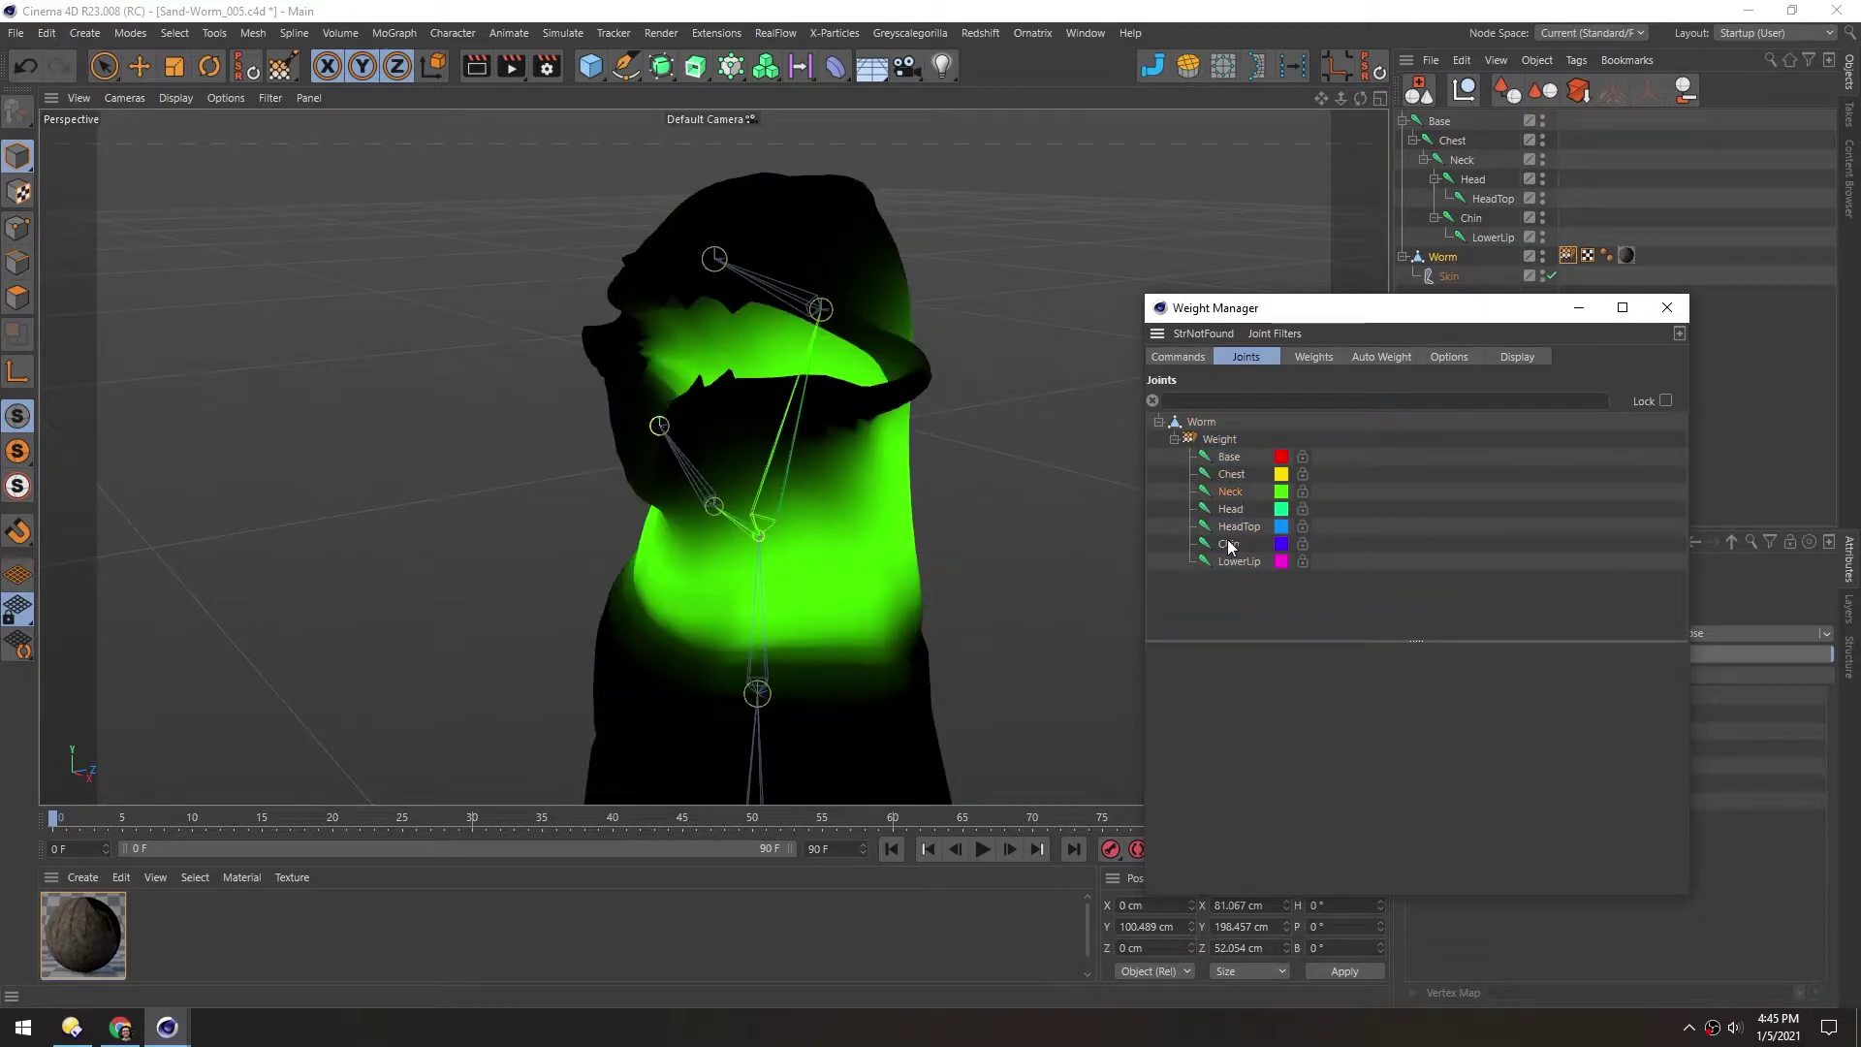
left_click(1230, 510)
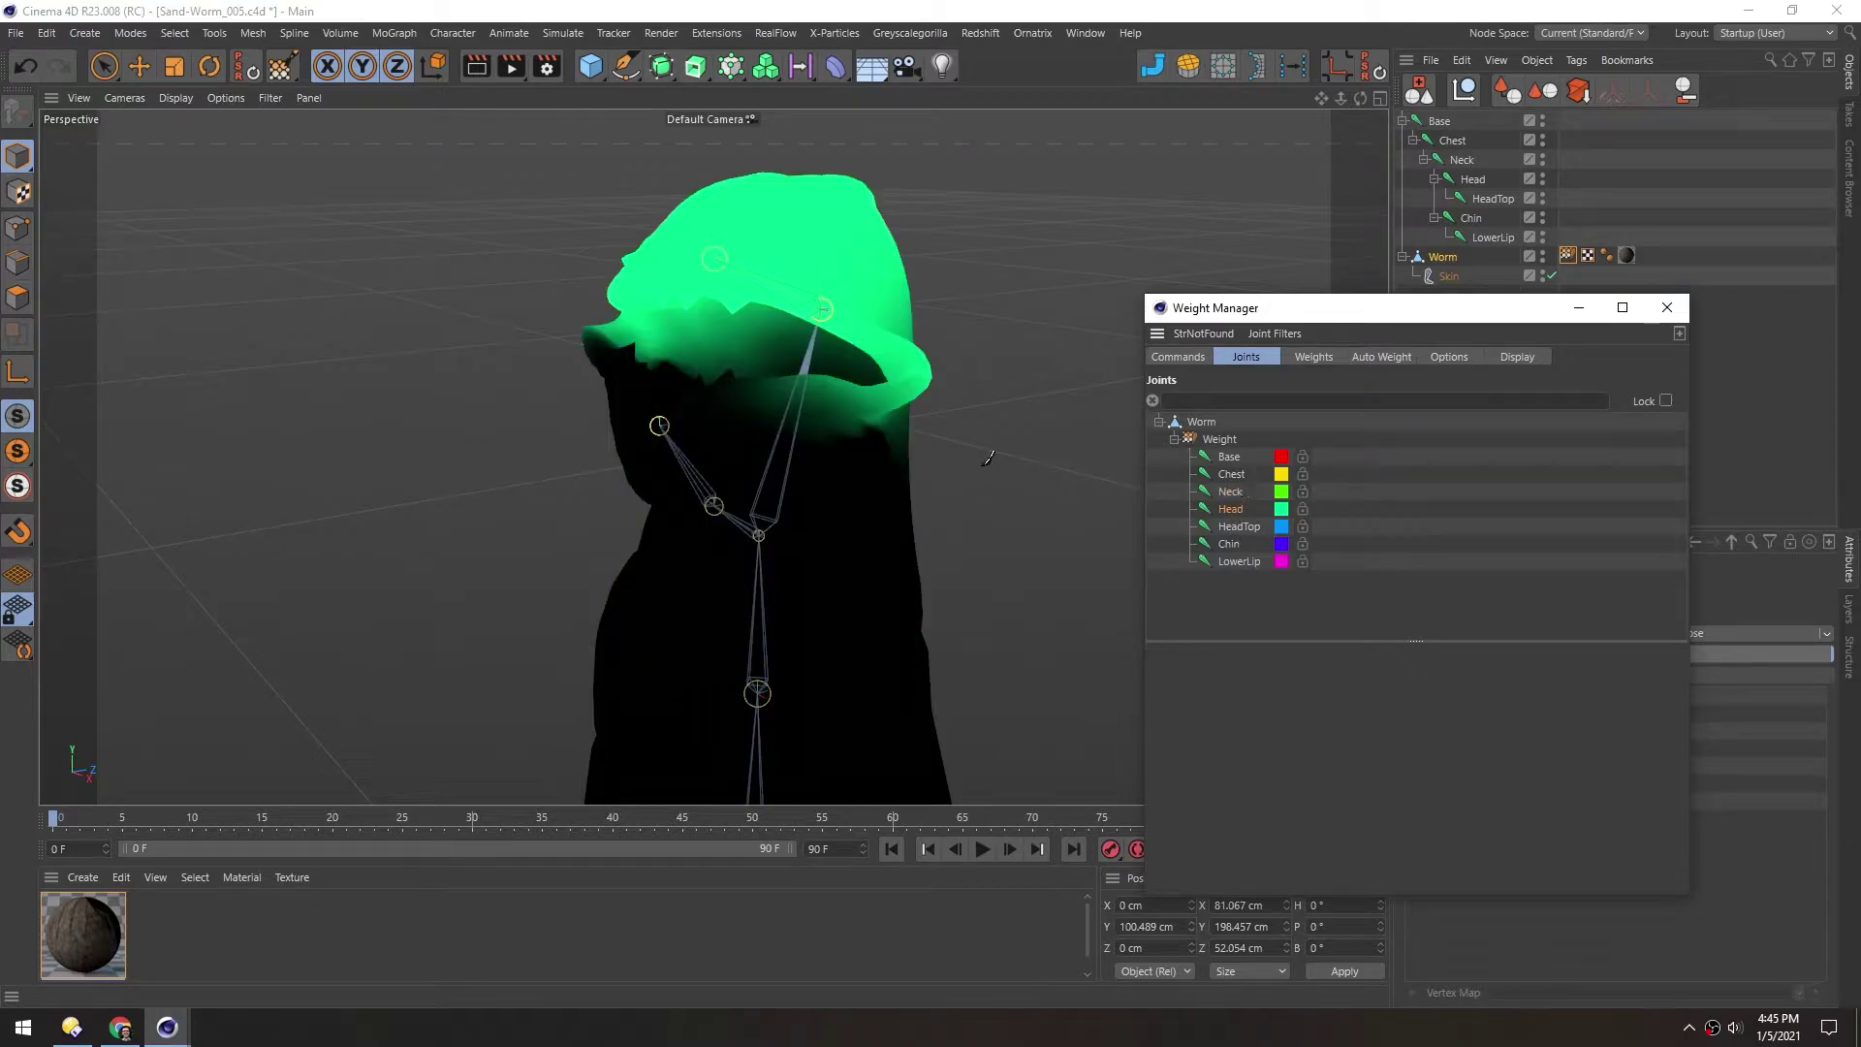
scroll(804, 434, "up", 3)
left_click_drag(671, 412, 722, 469, "alt")
left_click_drag(818, 432, 853, 466, "alt")
Examine the Chin joint's weight distribution across the worm's lower jaw and neck
left_click(1227, 533)
left_click(1231, 544)
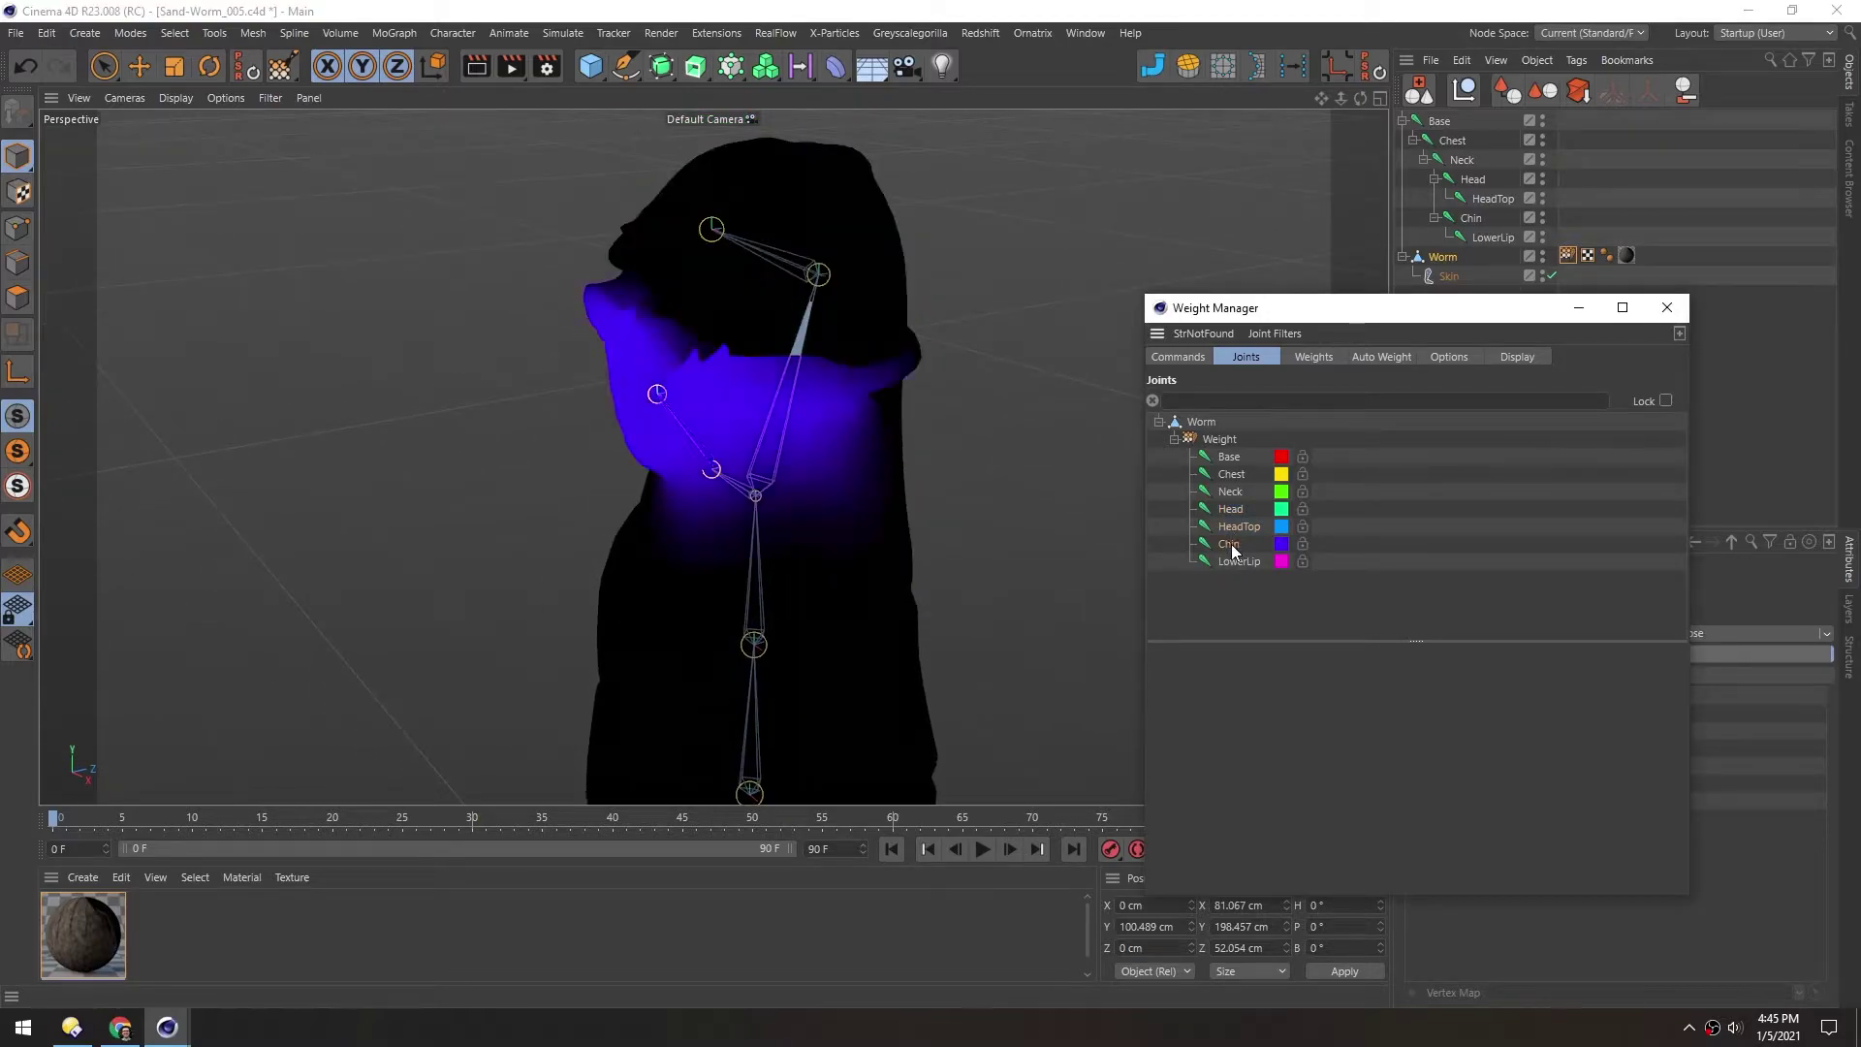
left_click_drag(686, 435, 721, 389, "alt")
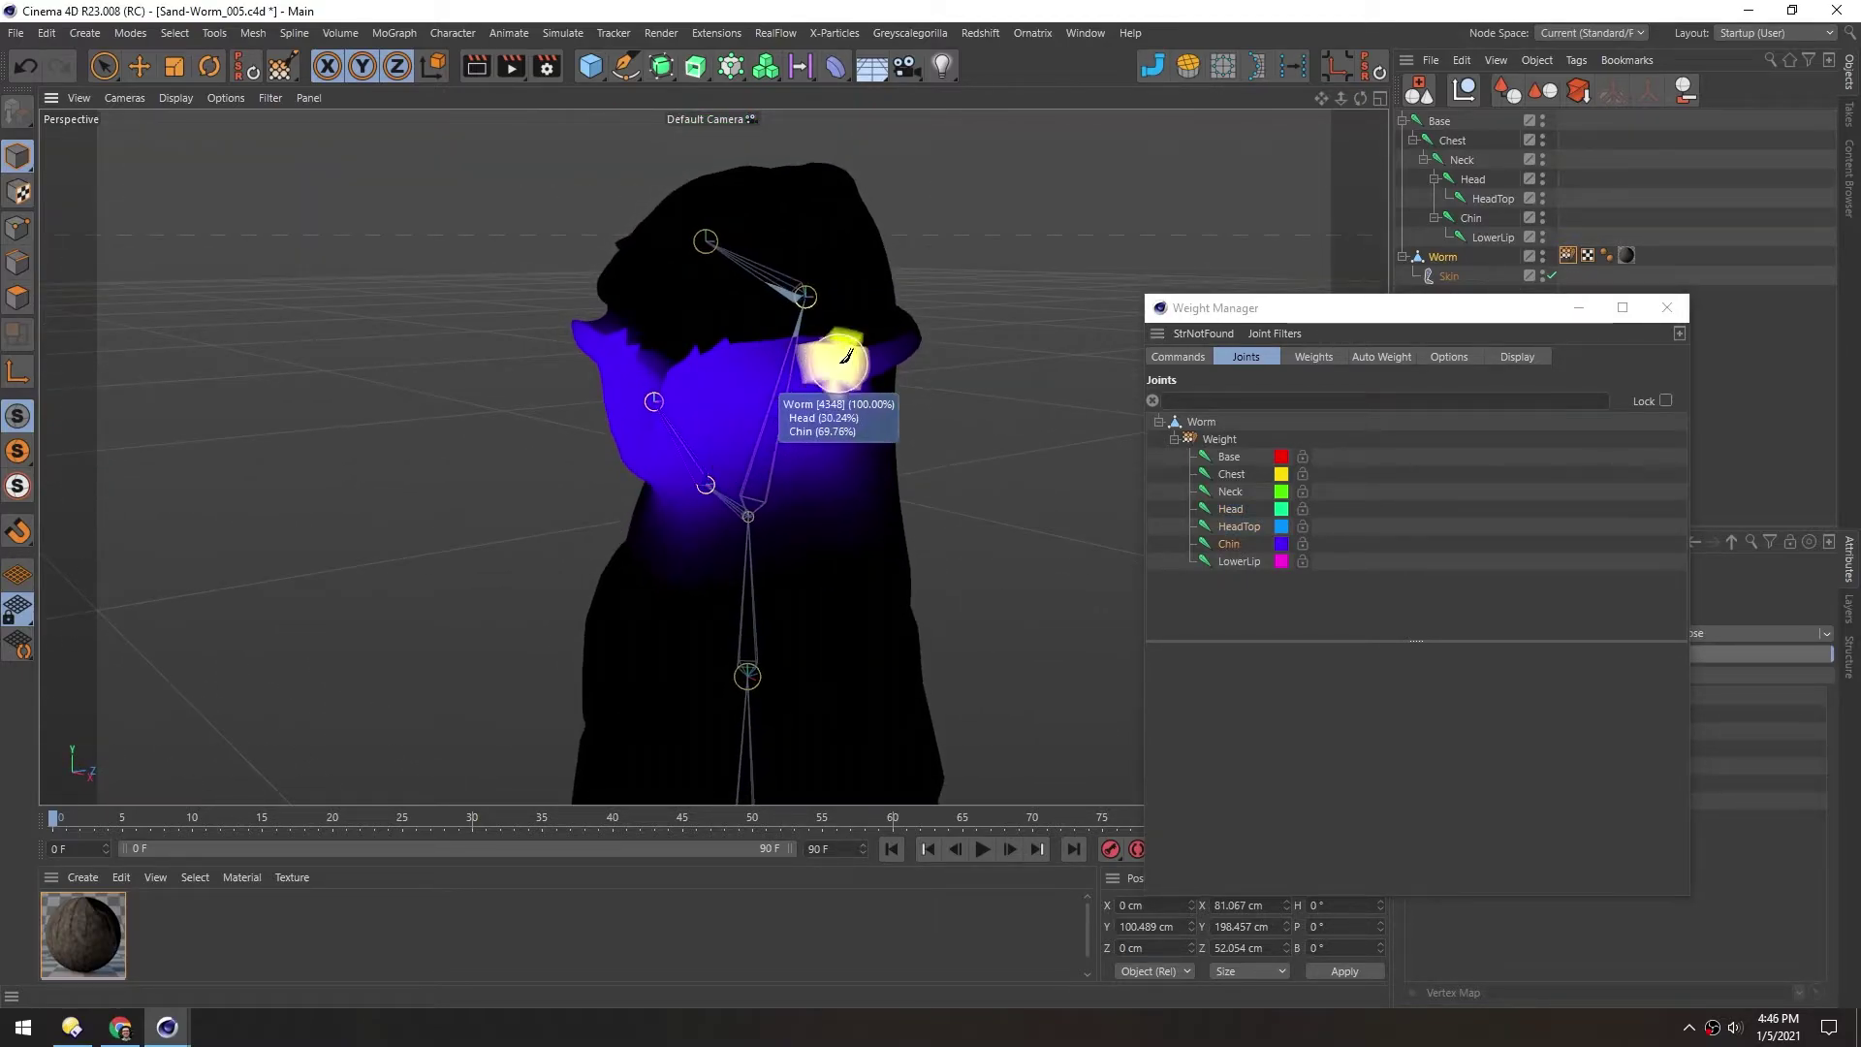
scroll(773, 403, "up", 3)
middle_click_drag(773, 404, 769, 437, "alt")
left_click_drag(767, 439, 758, 453, "alt")
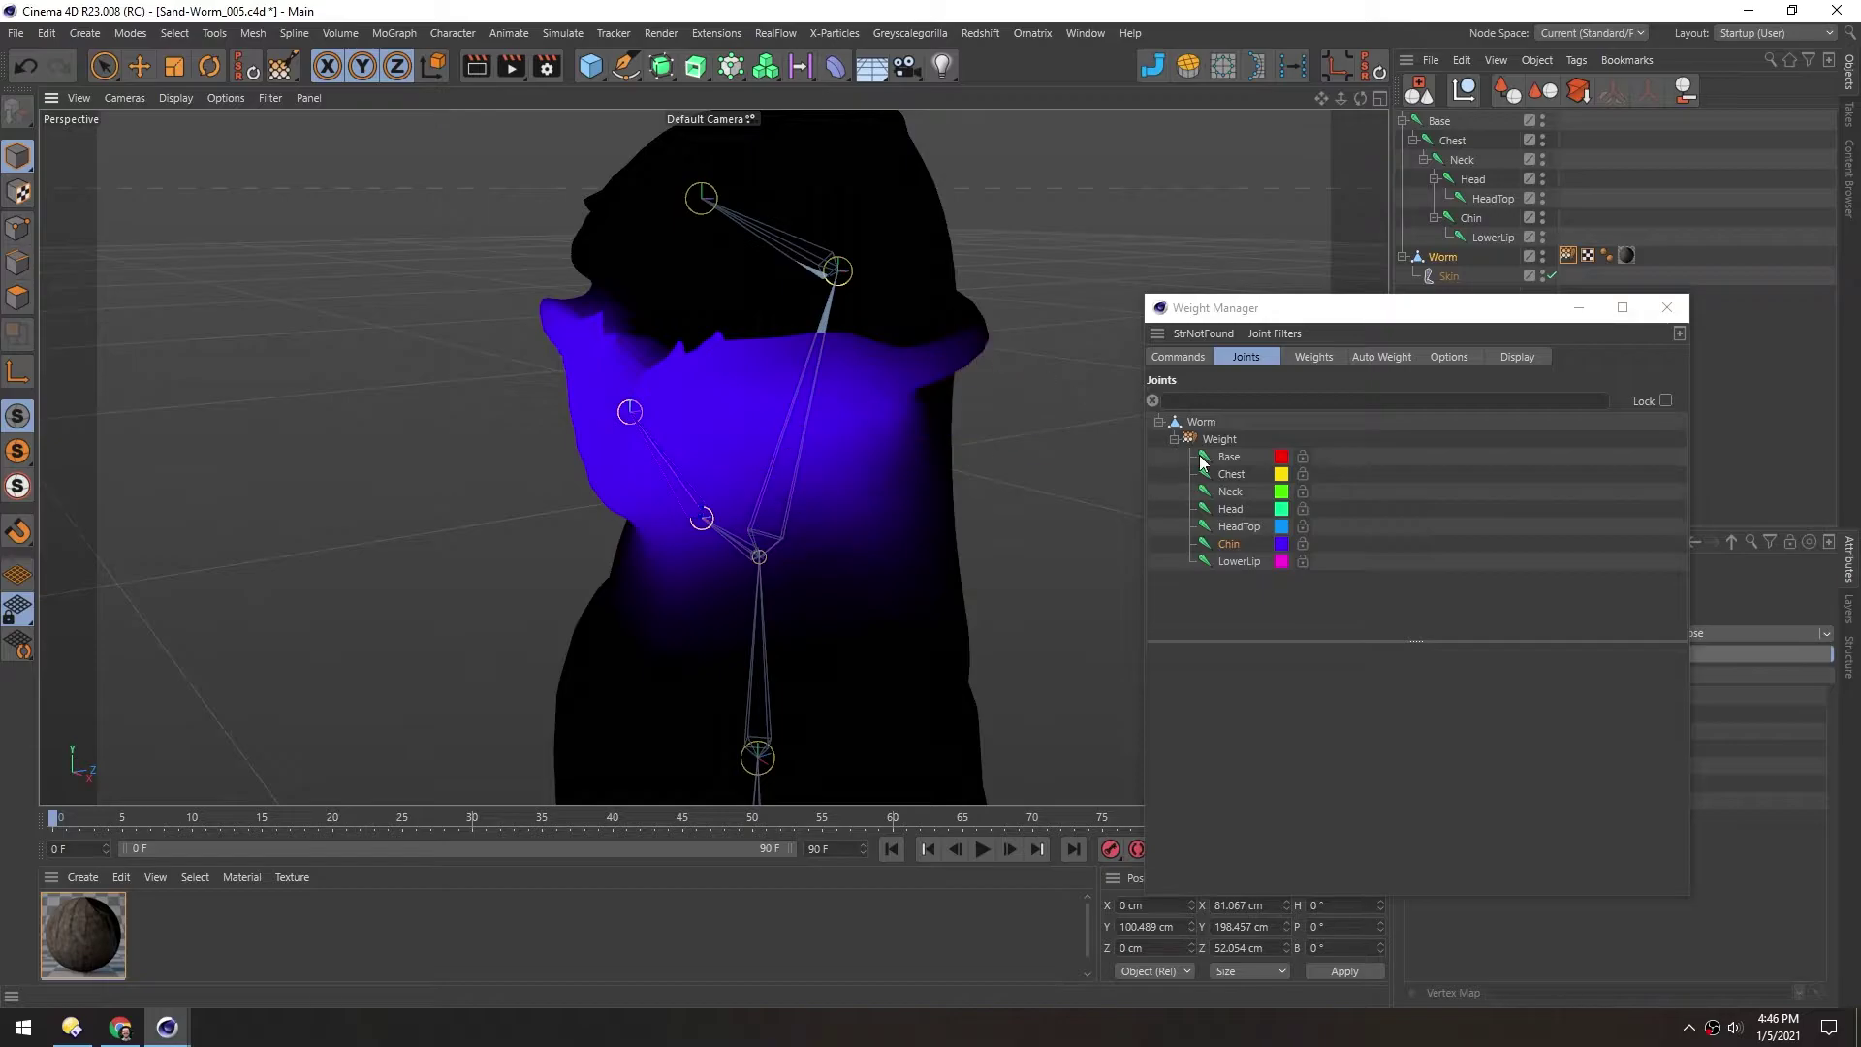
Calculate the auto weights for all the Worm's joints in Distance mode
left_click(1231, 591)
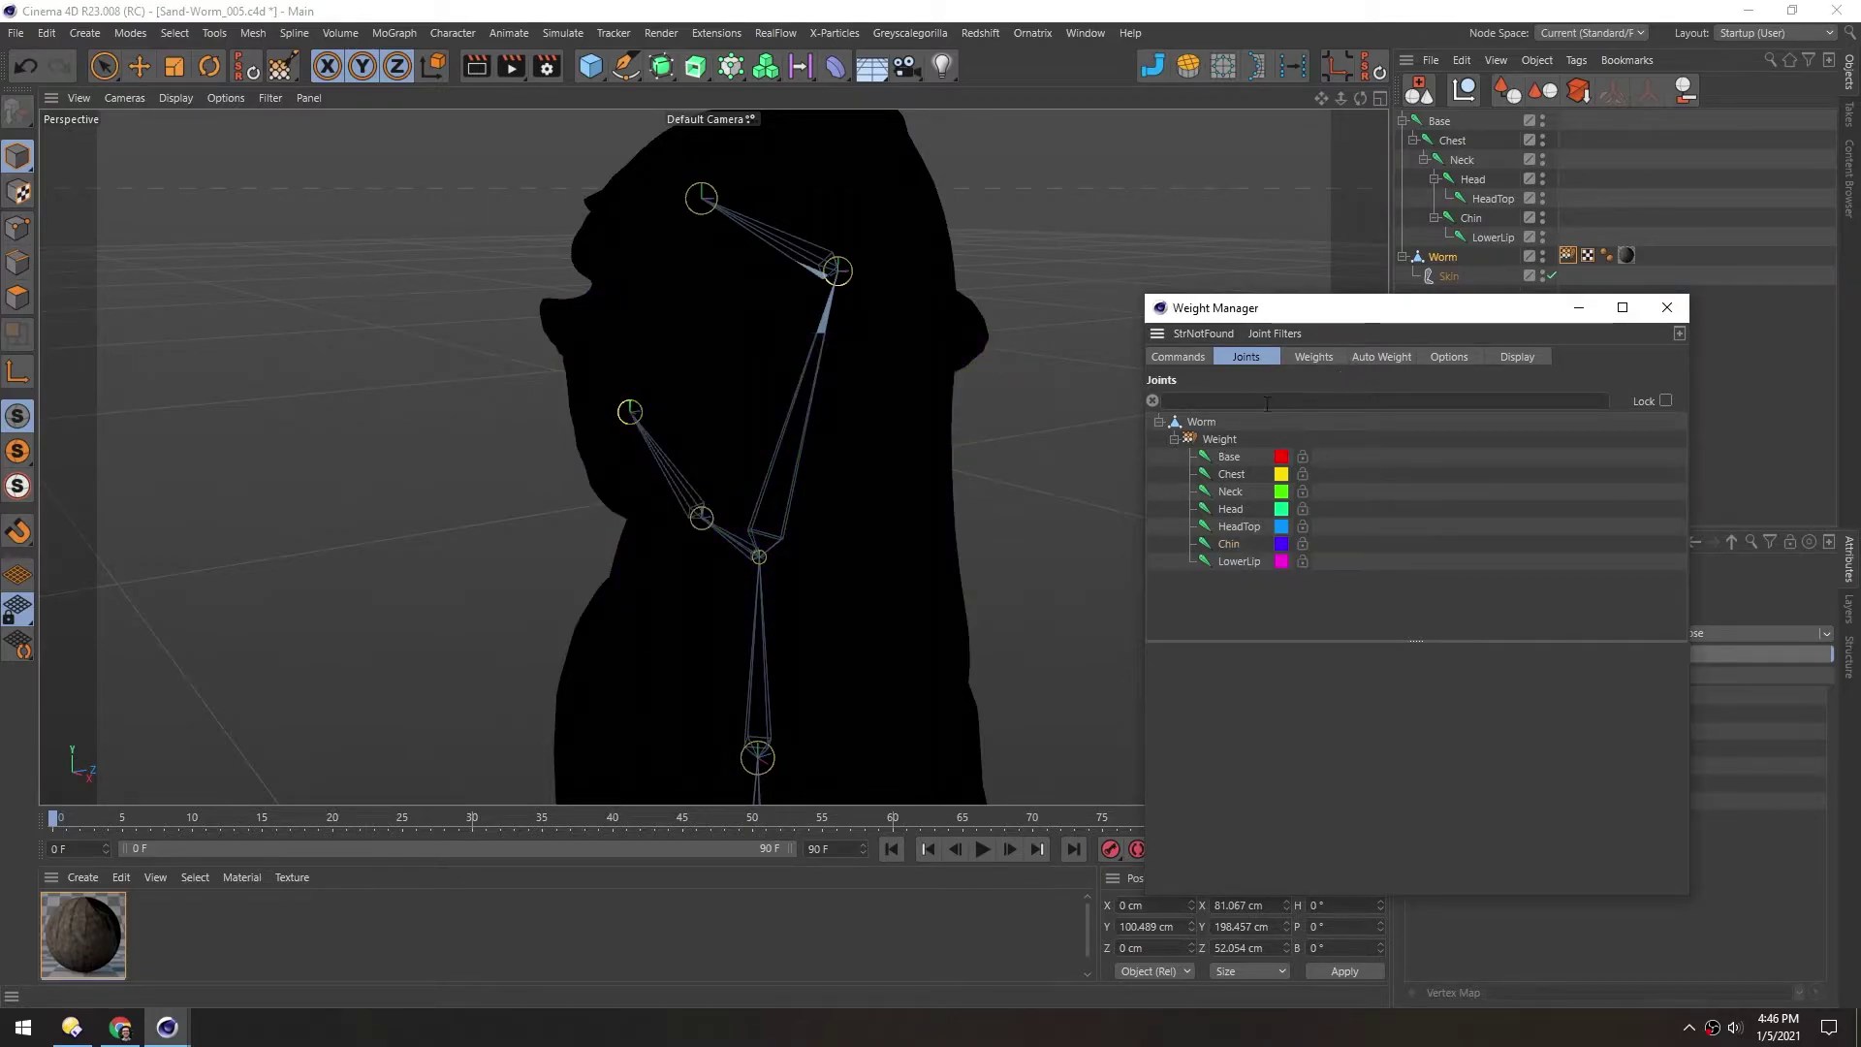
left_click(1210, 424)
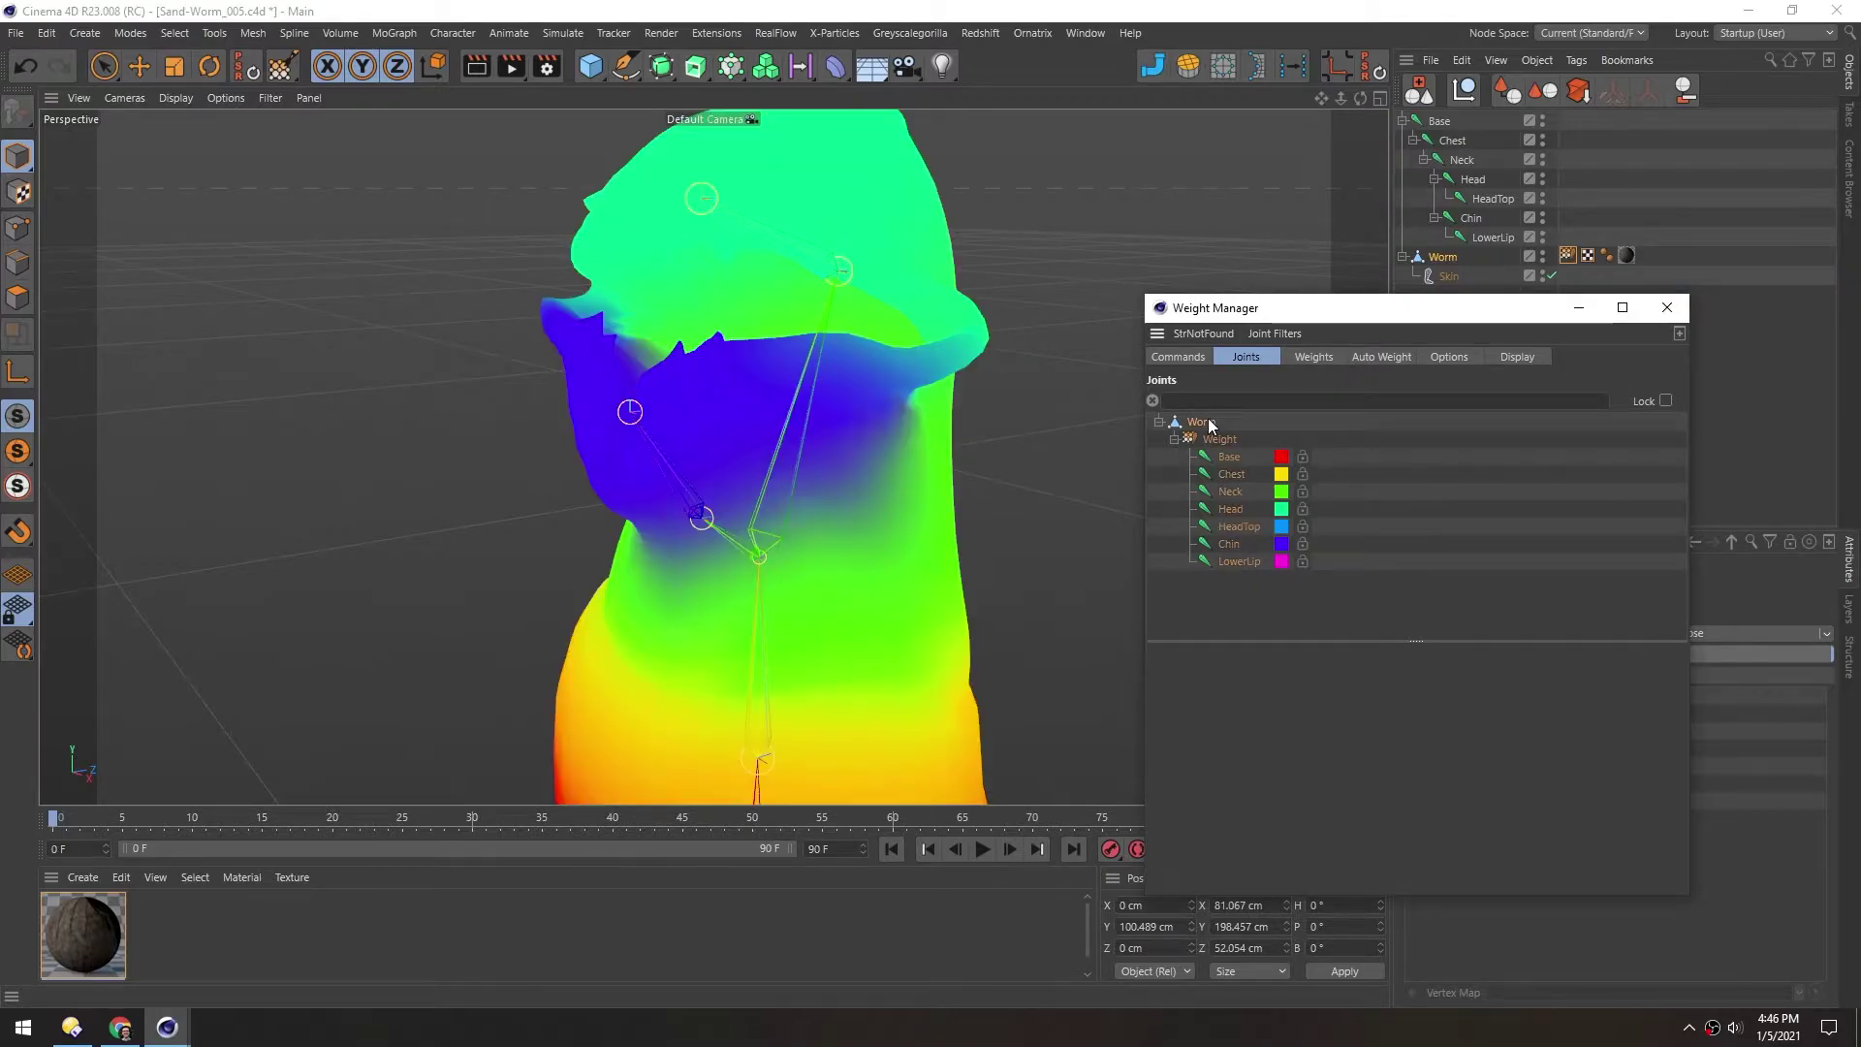
left_click(1377, 357)
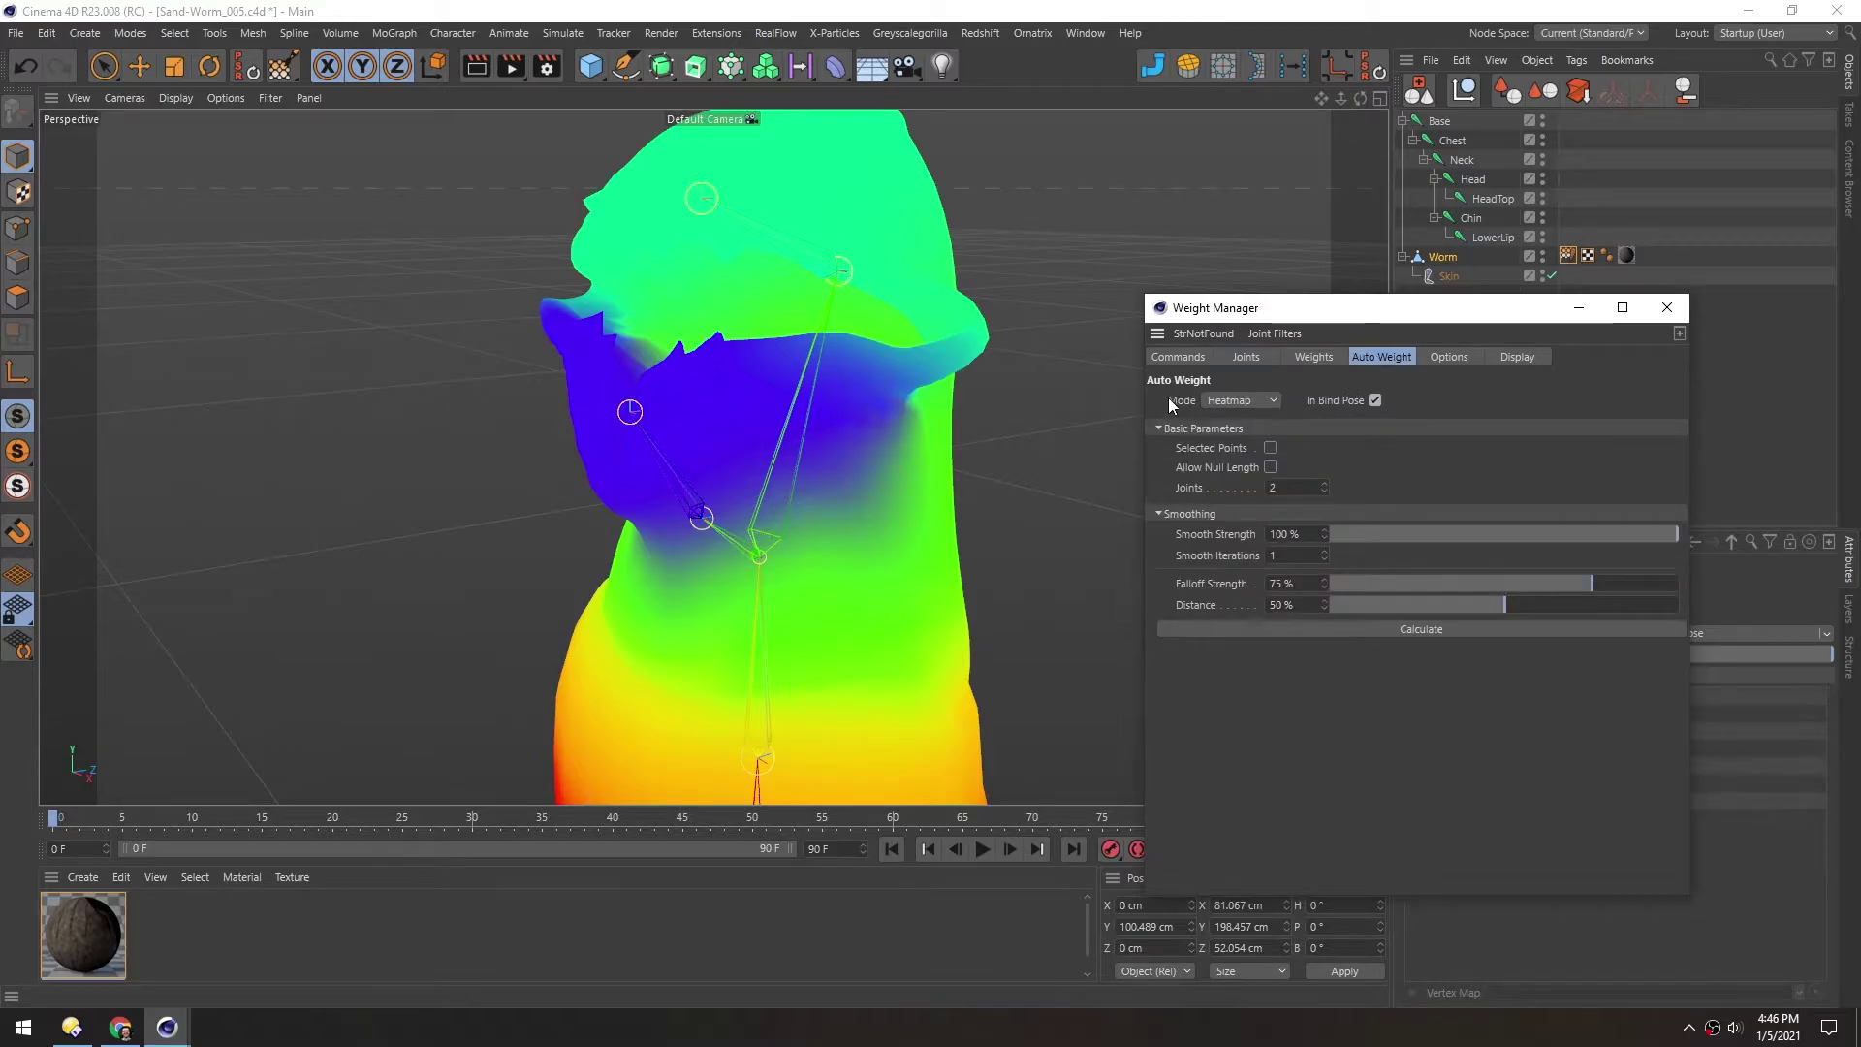
left_click(1223, 399)
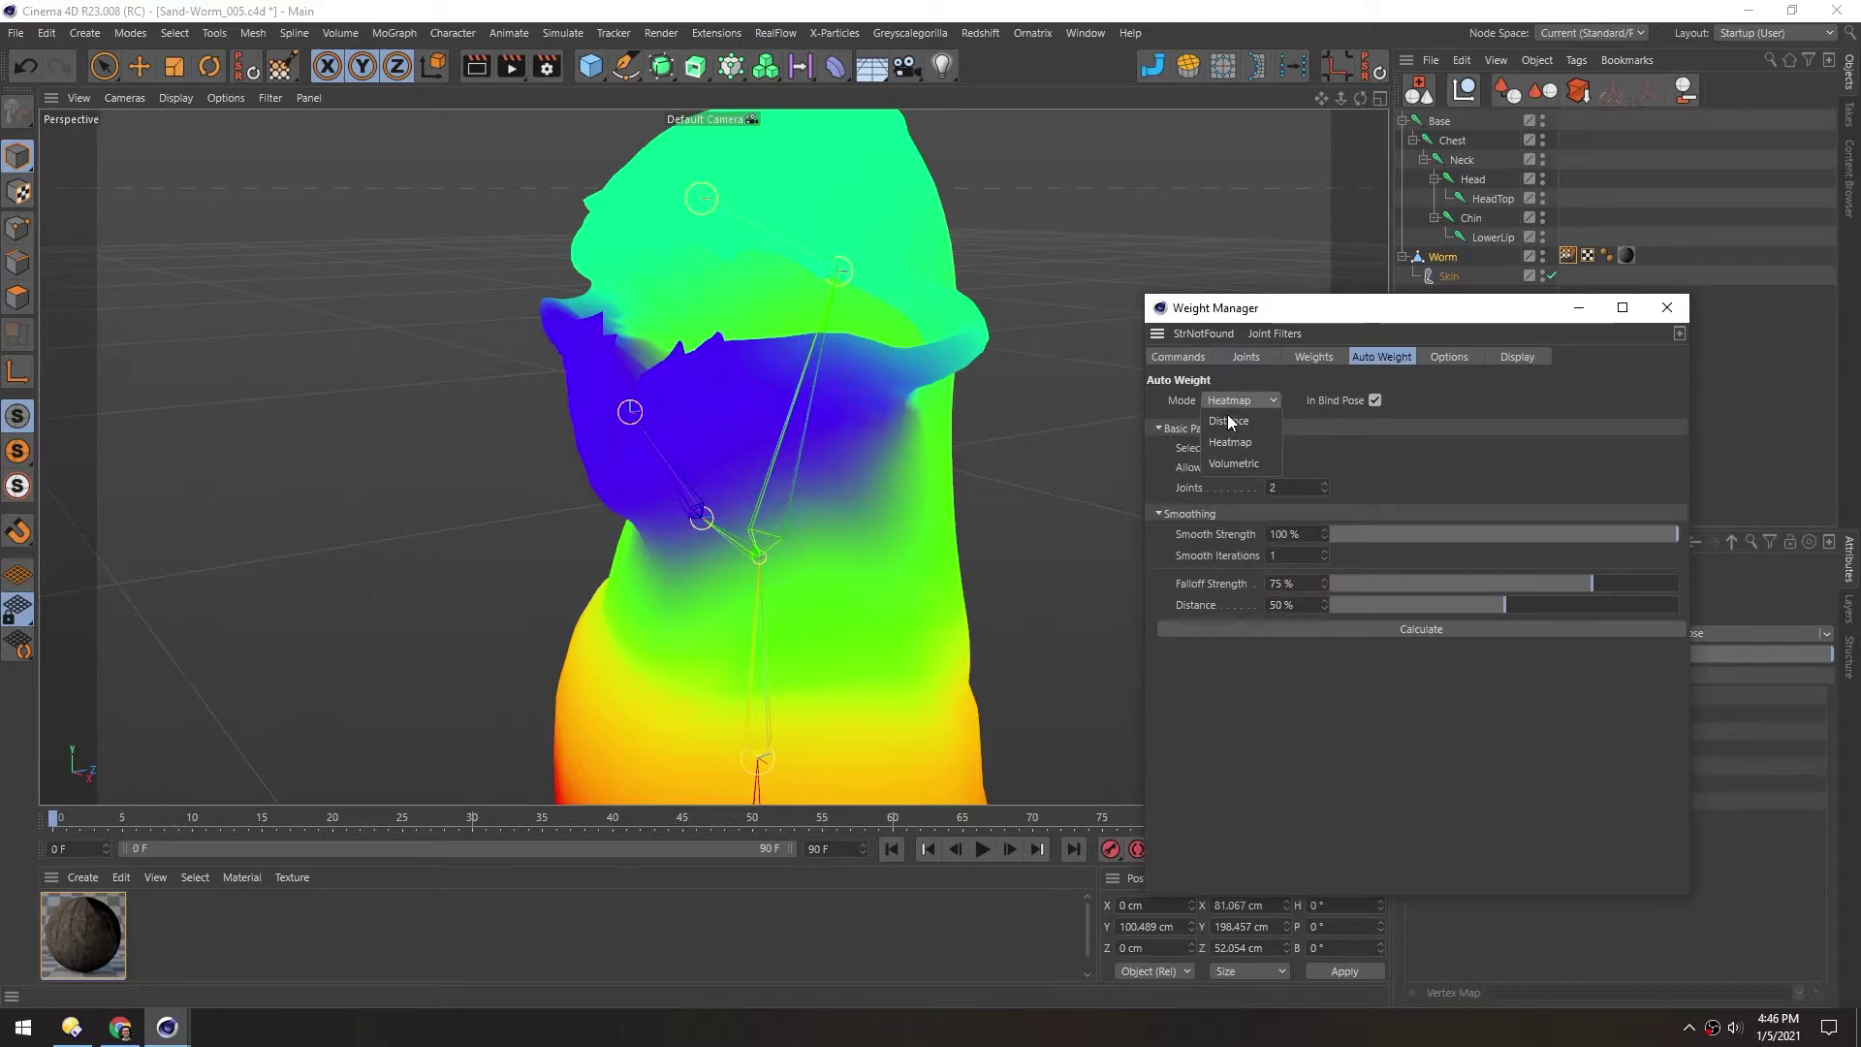
left_click(1230, 423)
scroll(705, 466, "down", 2)
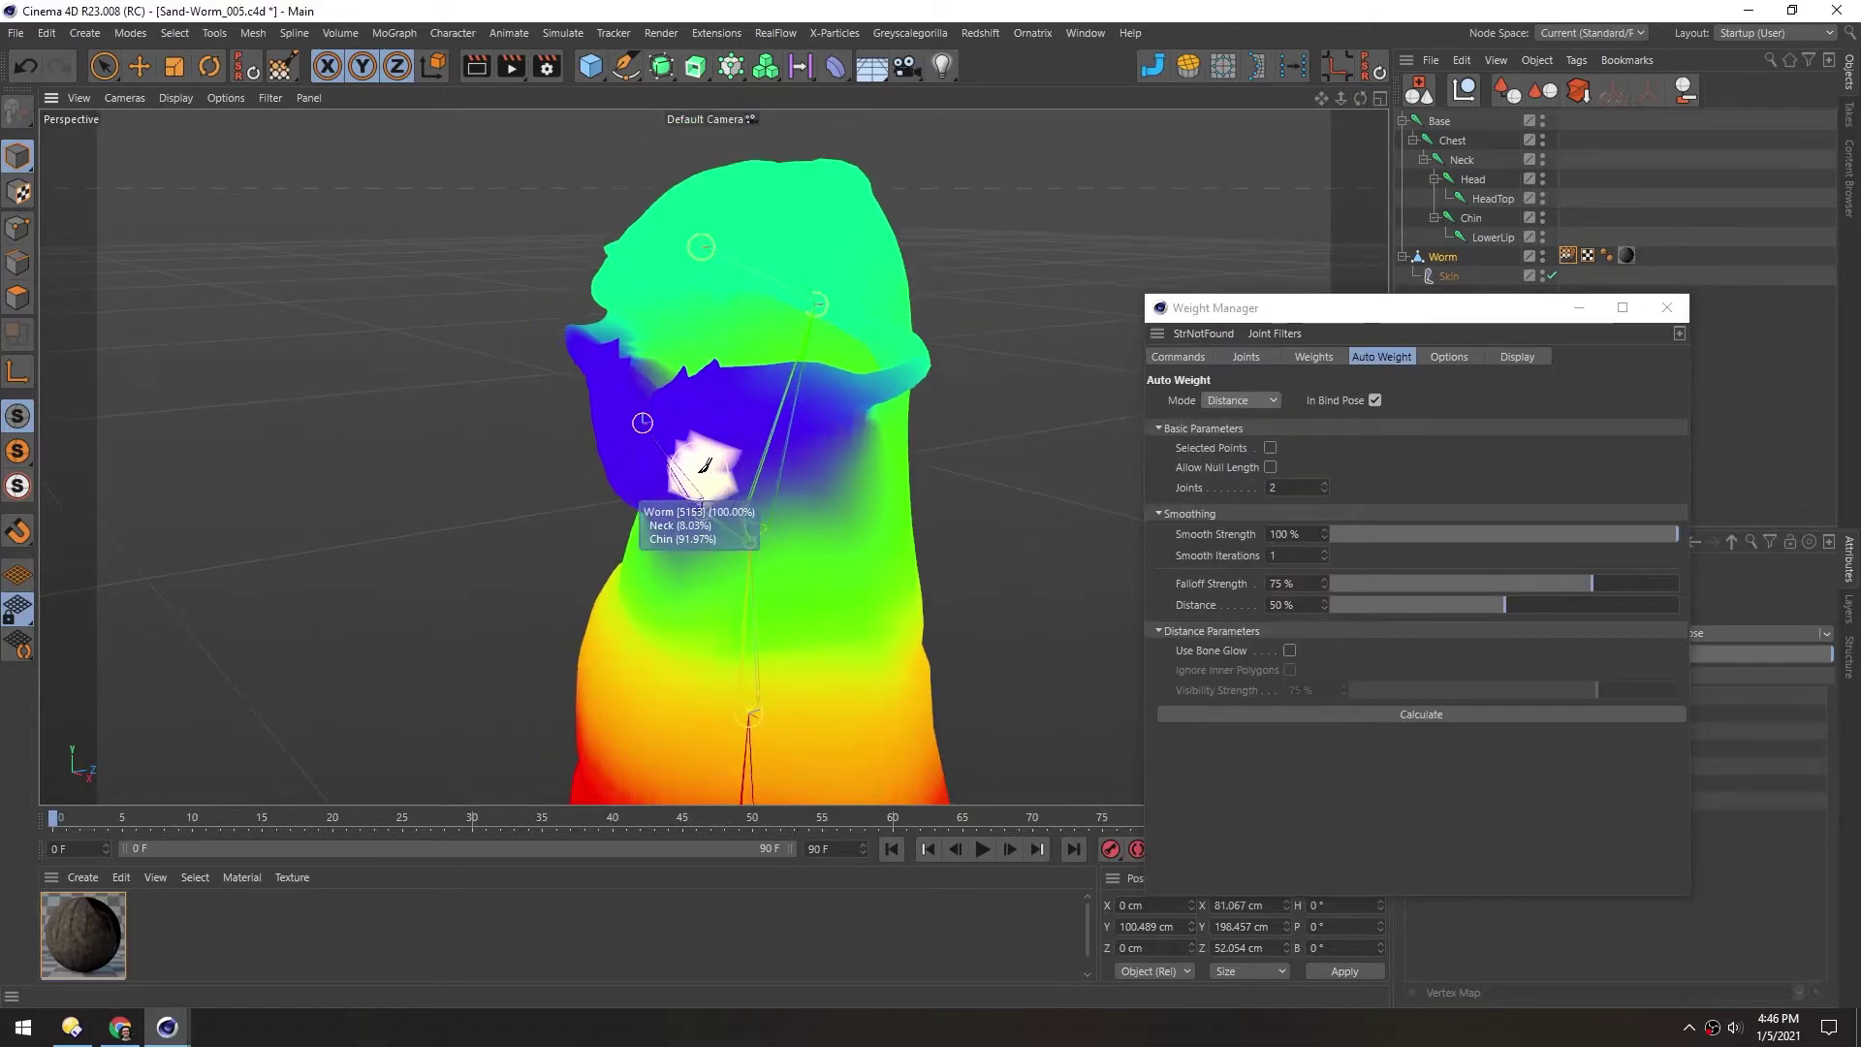
left_click(1421, 714)
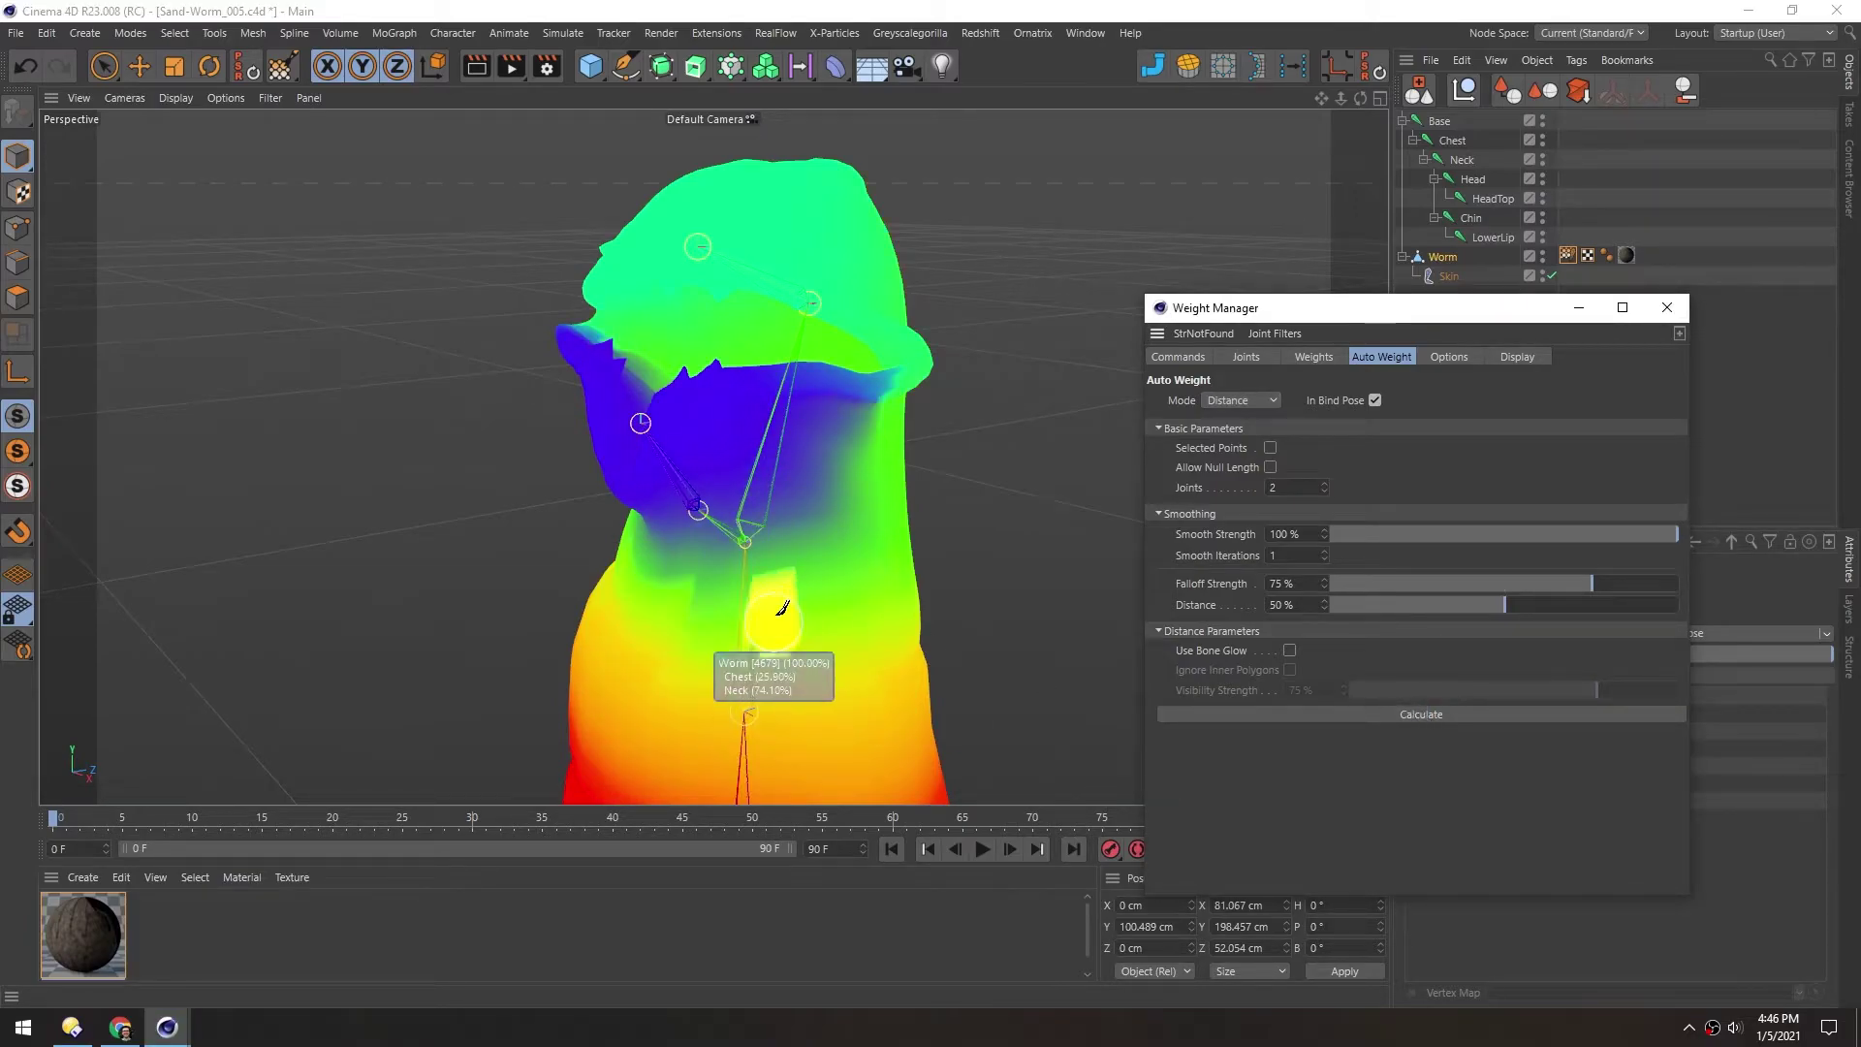
Try rotating the Head joint to test how the upper jaw deforms with the Distance weights
left_click_drag(781, 610, 817, 516, "alt")
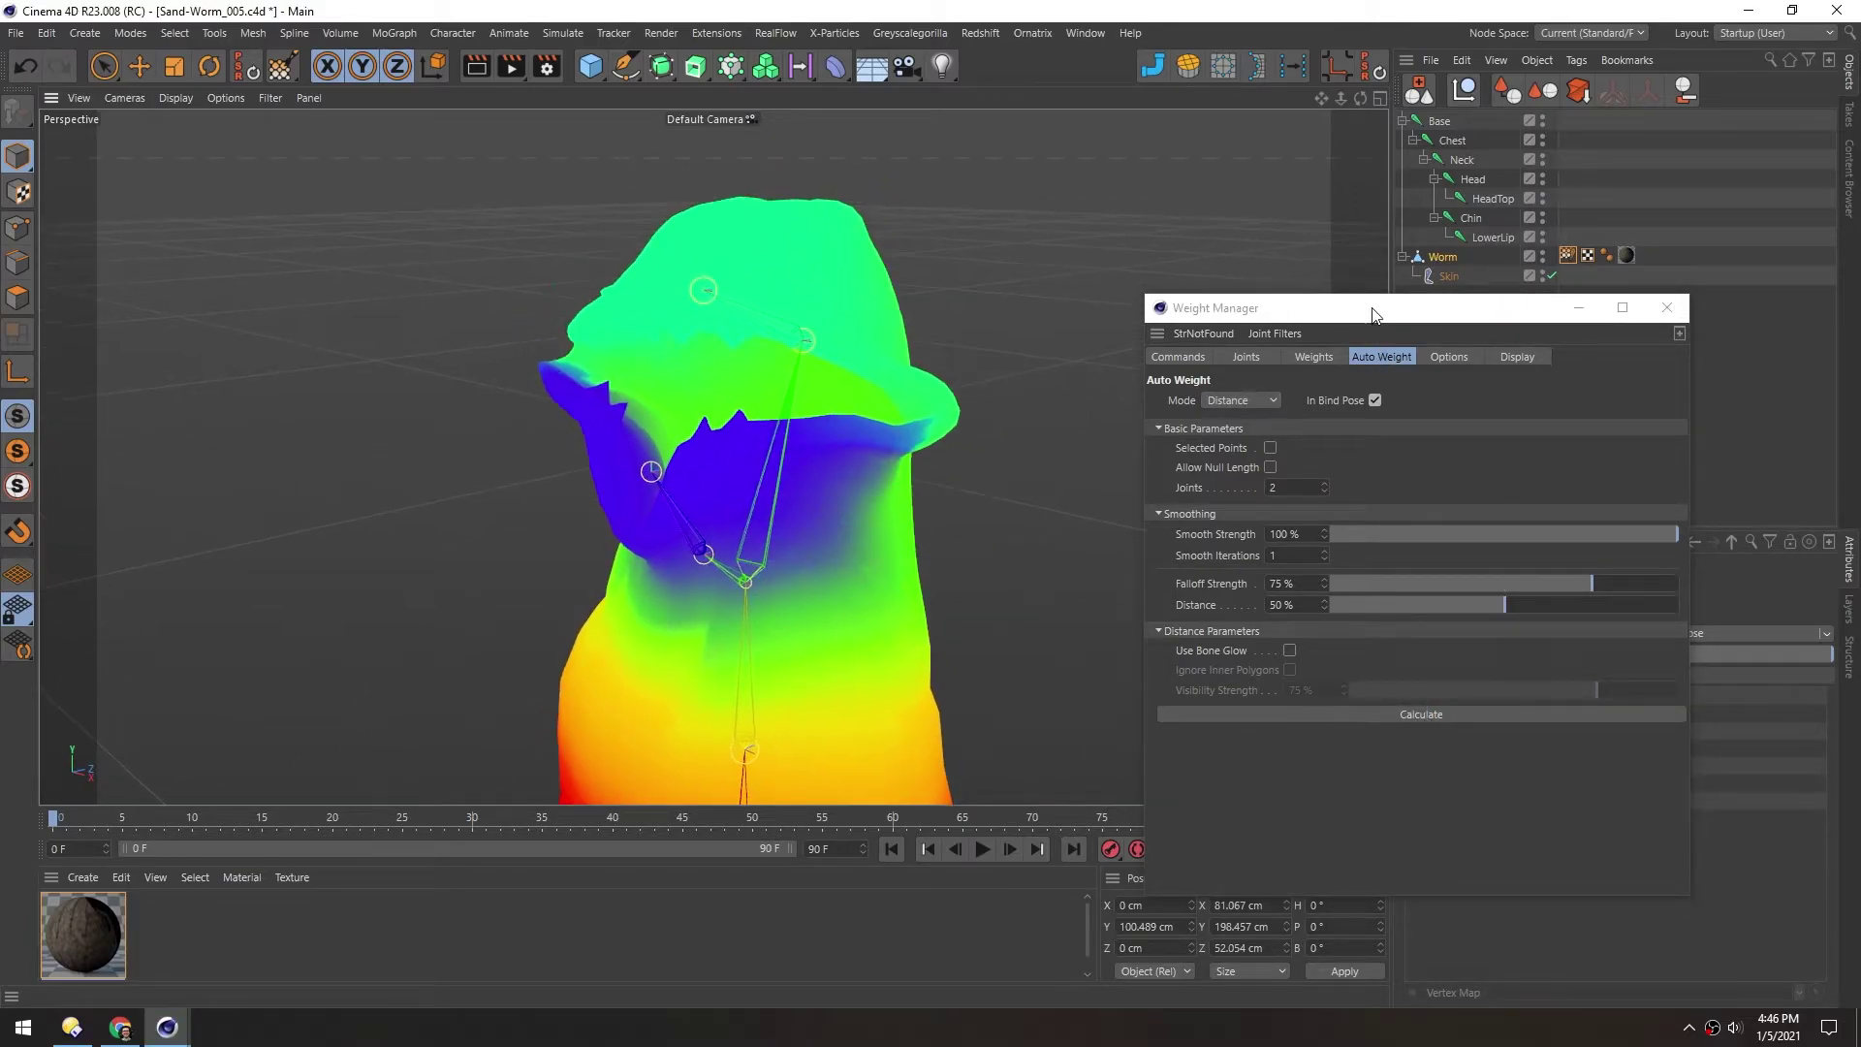
left_click_drag(1372, 315, 1351, 356)
left_click(780, 318)
key("r")
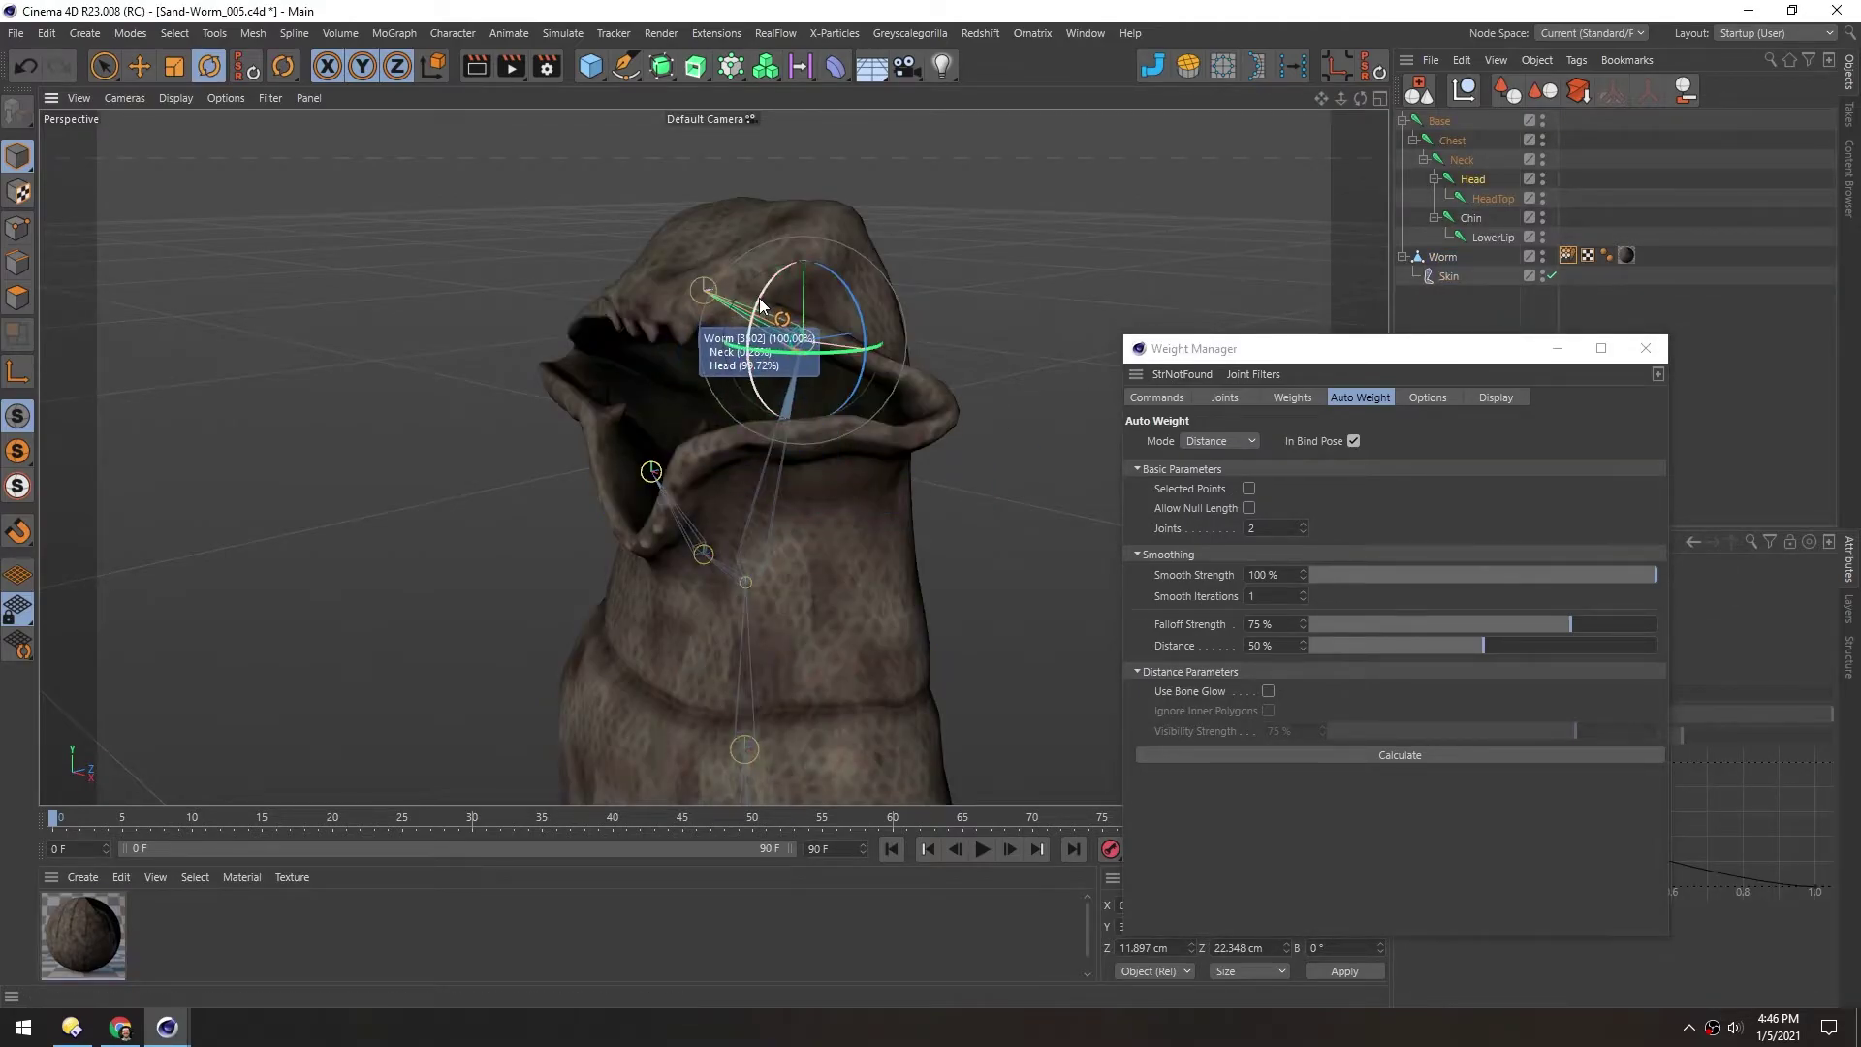
left_click_drag(762, 306, 755, 358)
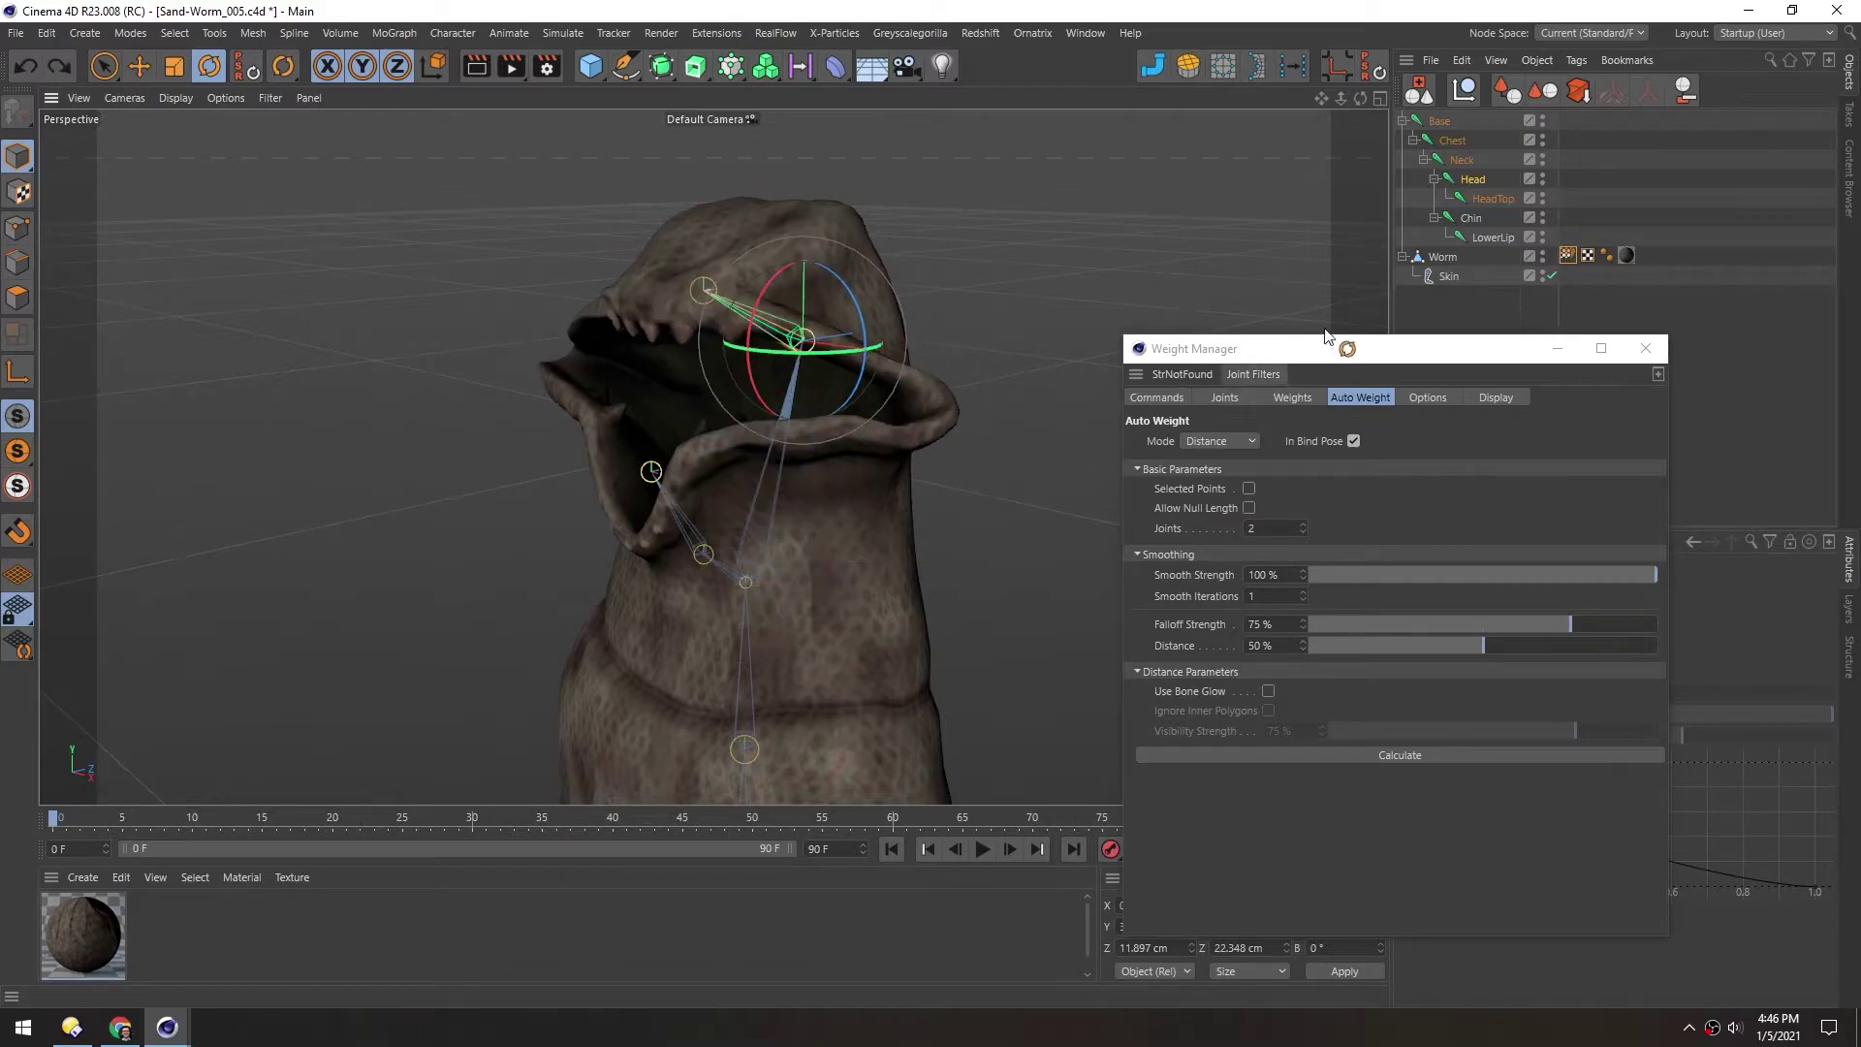
Select all the Worm's joints in the Weight Manager and calculate the auto weights in Volumetric mode
left_click(1222, 397)
left_click(1184, 461)
left_click(1355, 396)
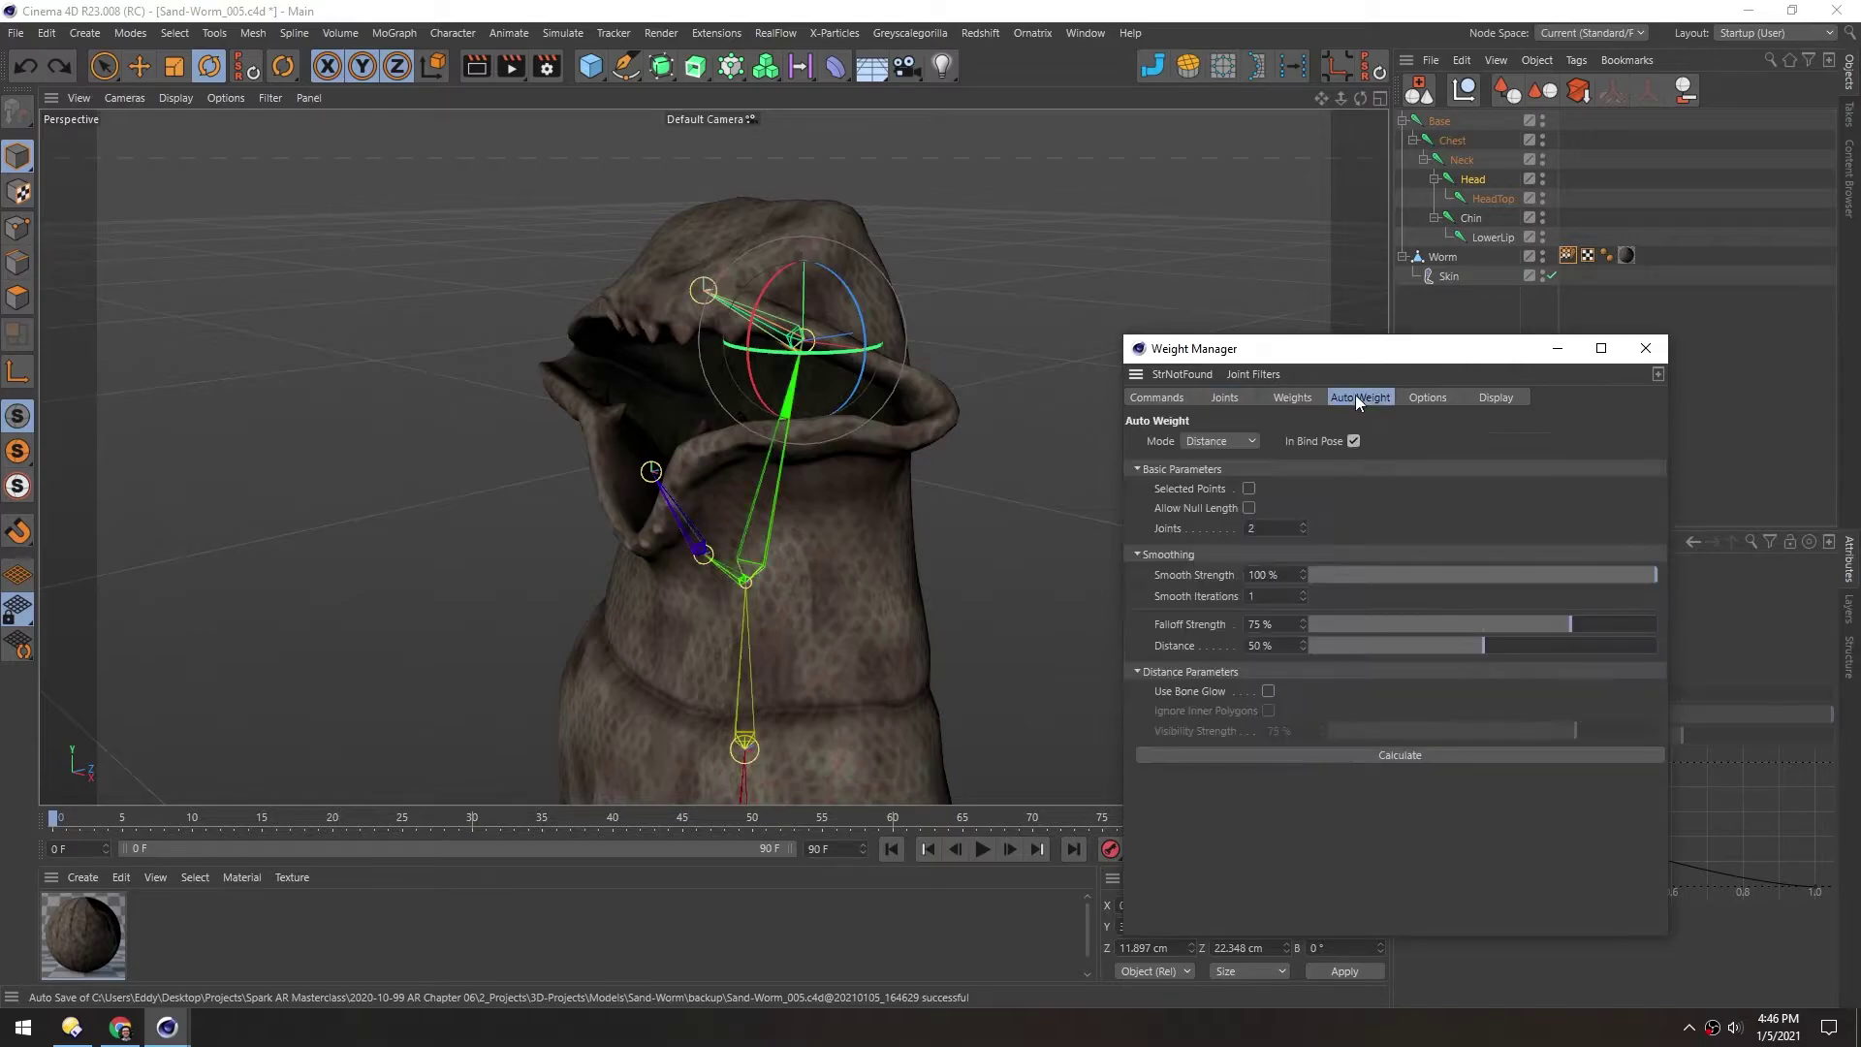
left_click(1218, 442)
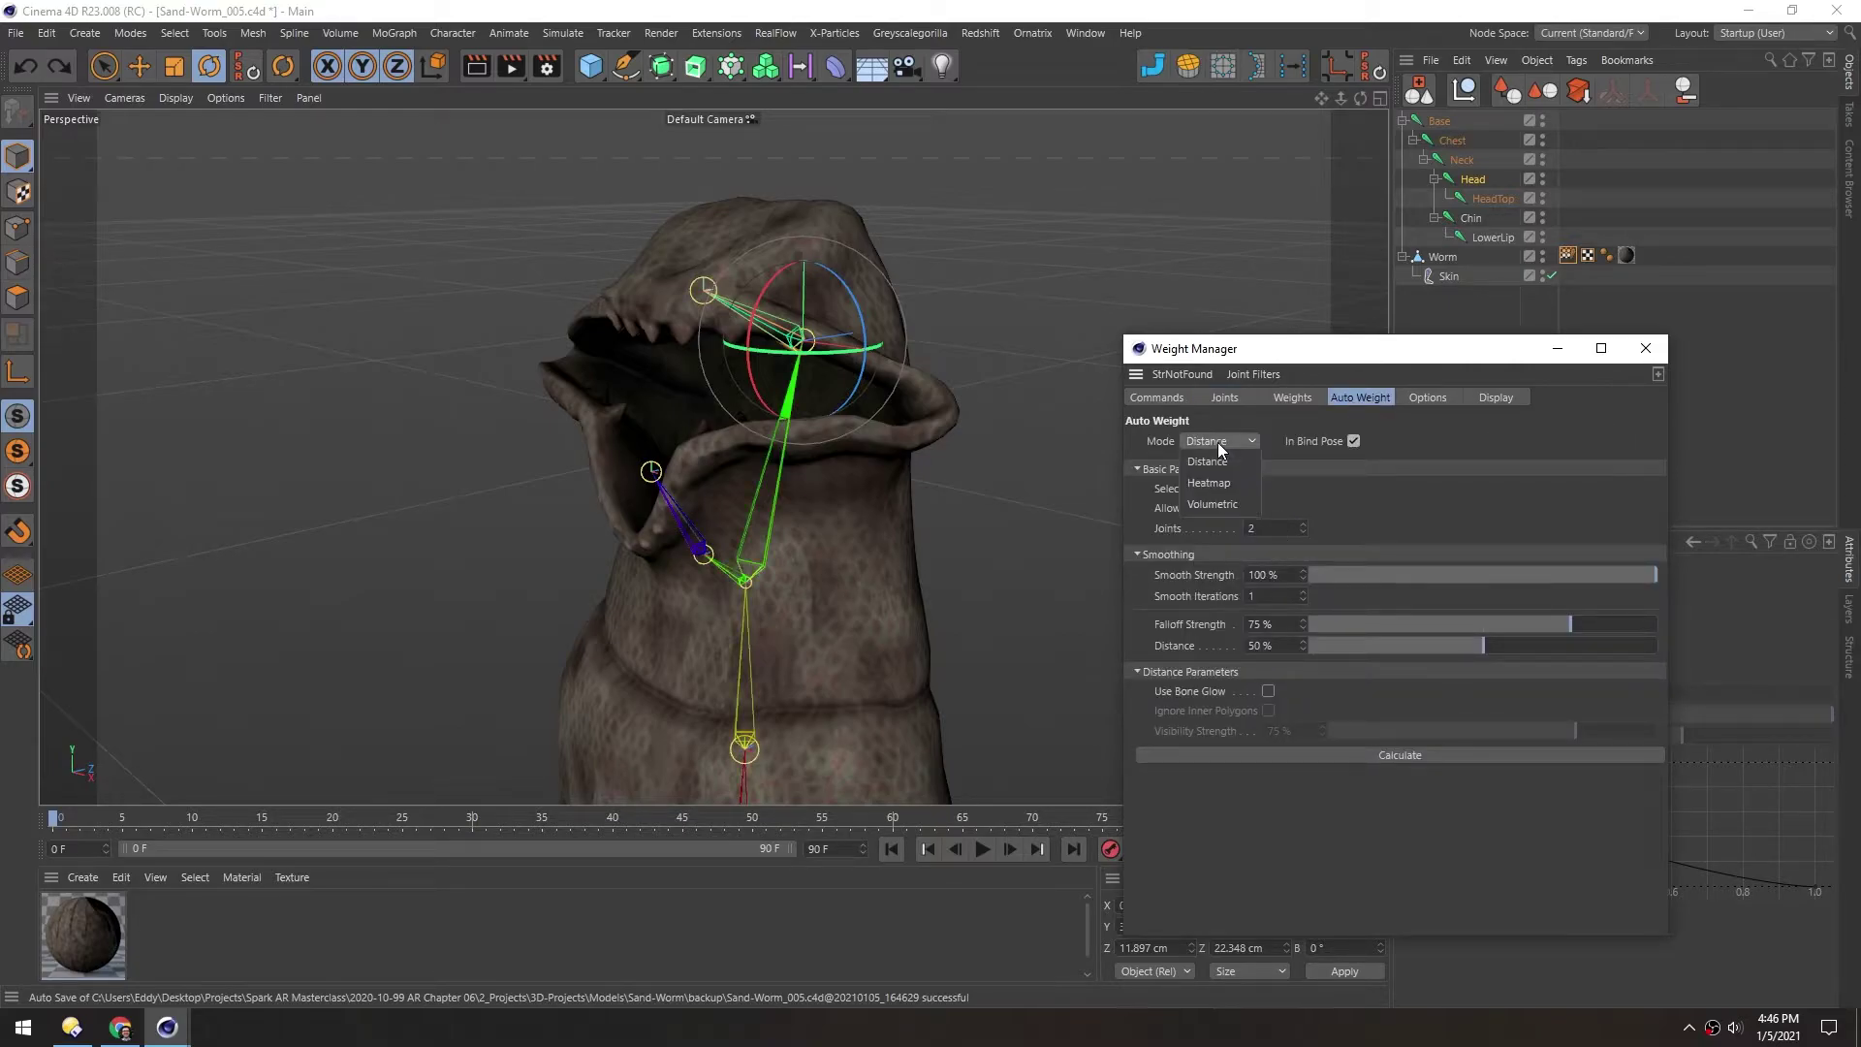
left_click(1201, 508)
middle_click_drag(778, 531, 772, 479, "alt")
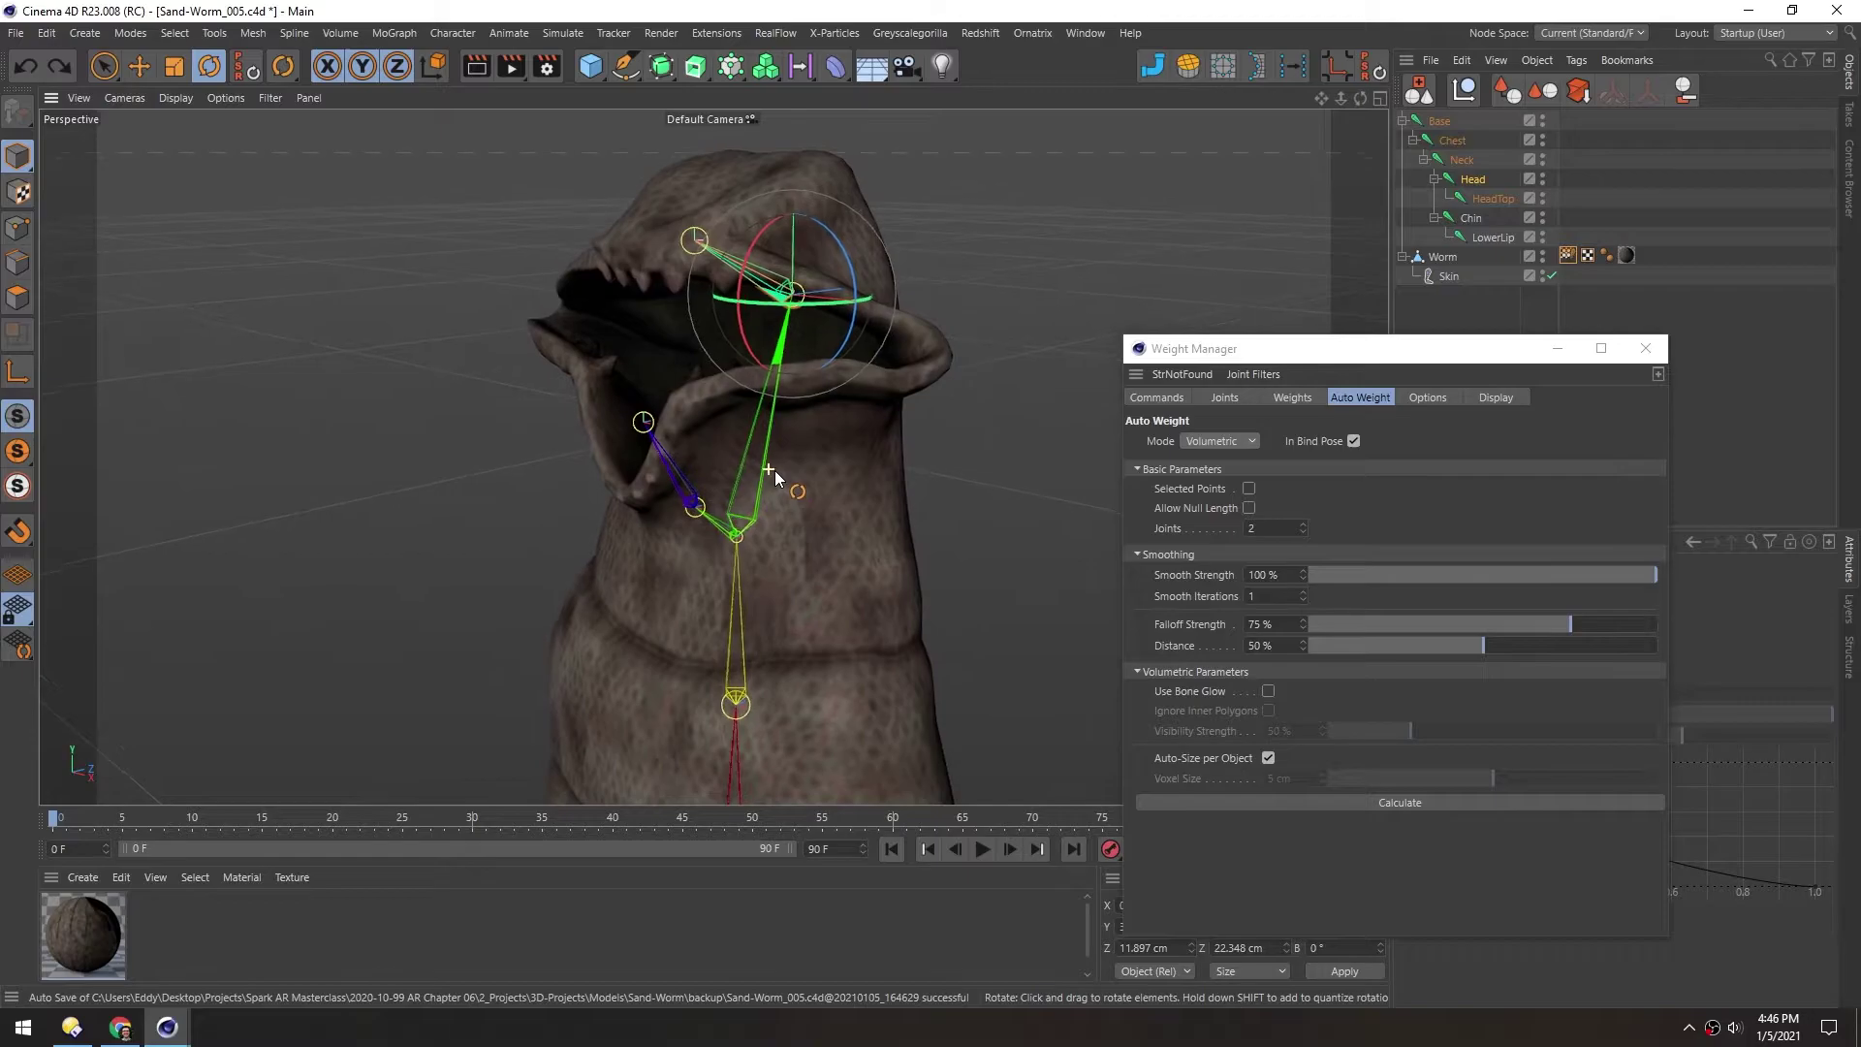
left_click(1367, 803)
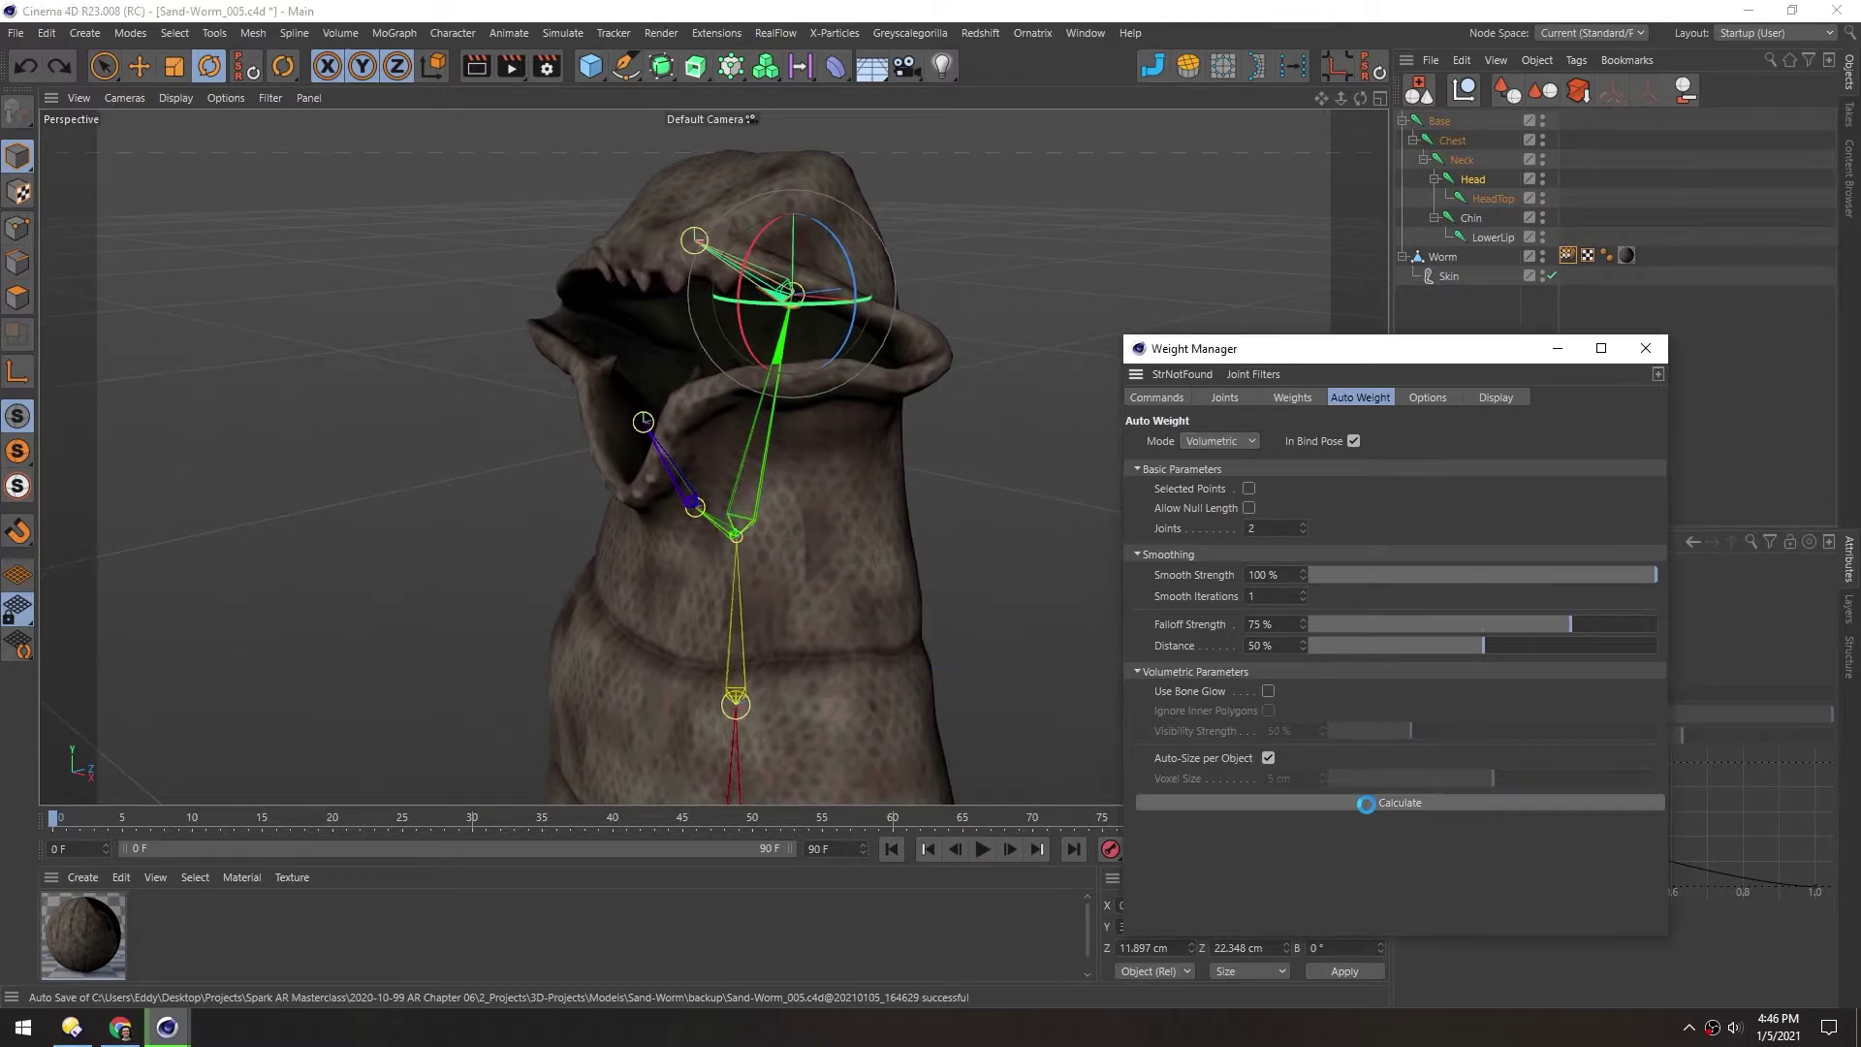
Check the Volumetric weight colours, and try rotating the Head and Chin joints to test the jaw deformation
double_click(1567, 255)
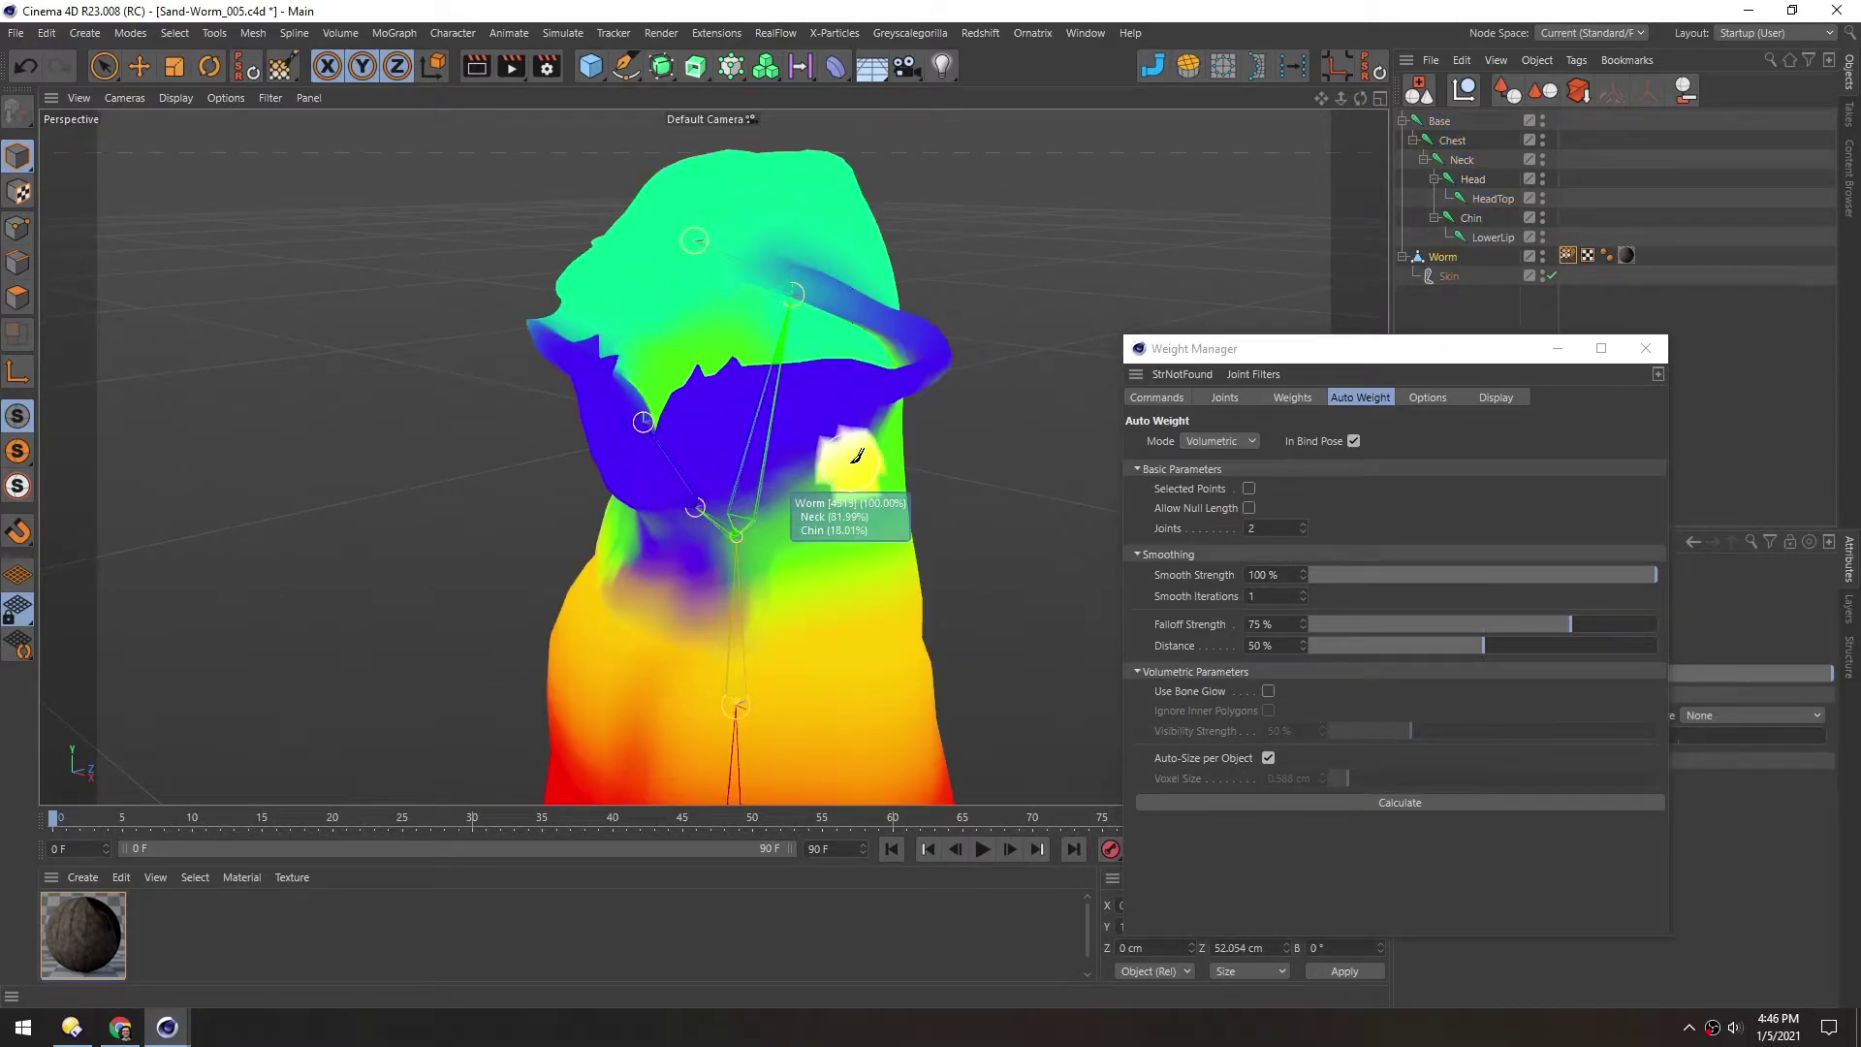
left_click(1472, 180)
key("r")
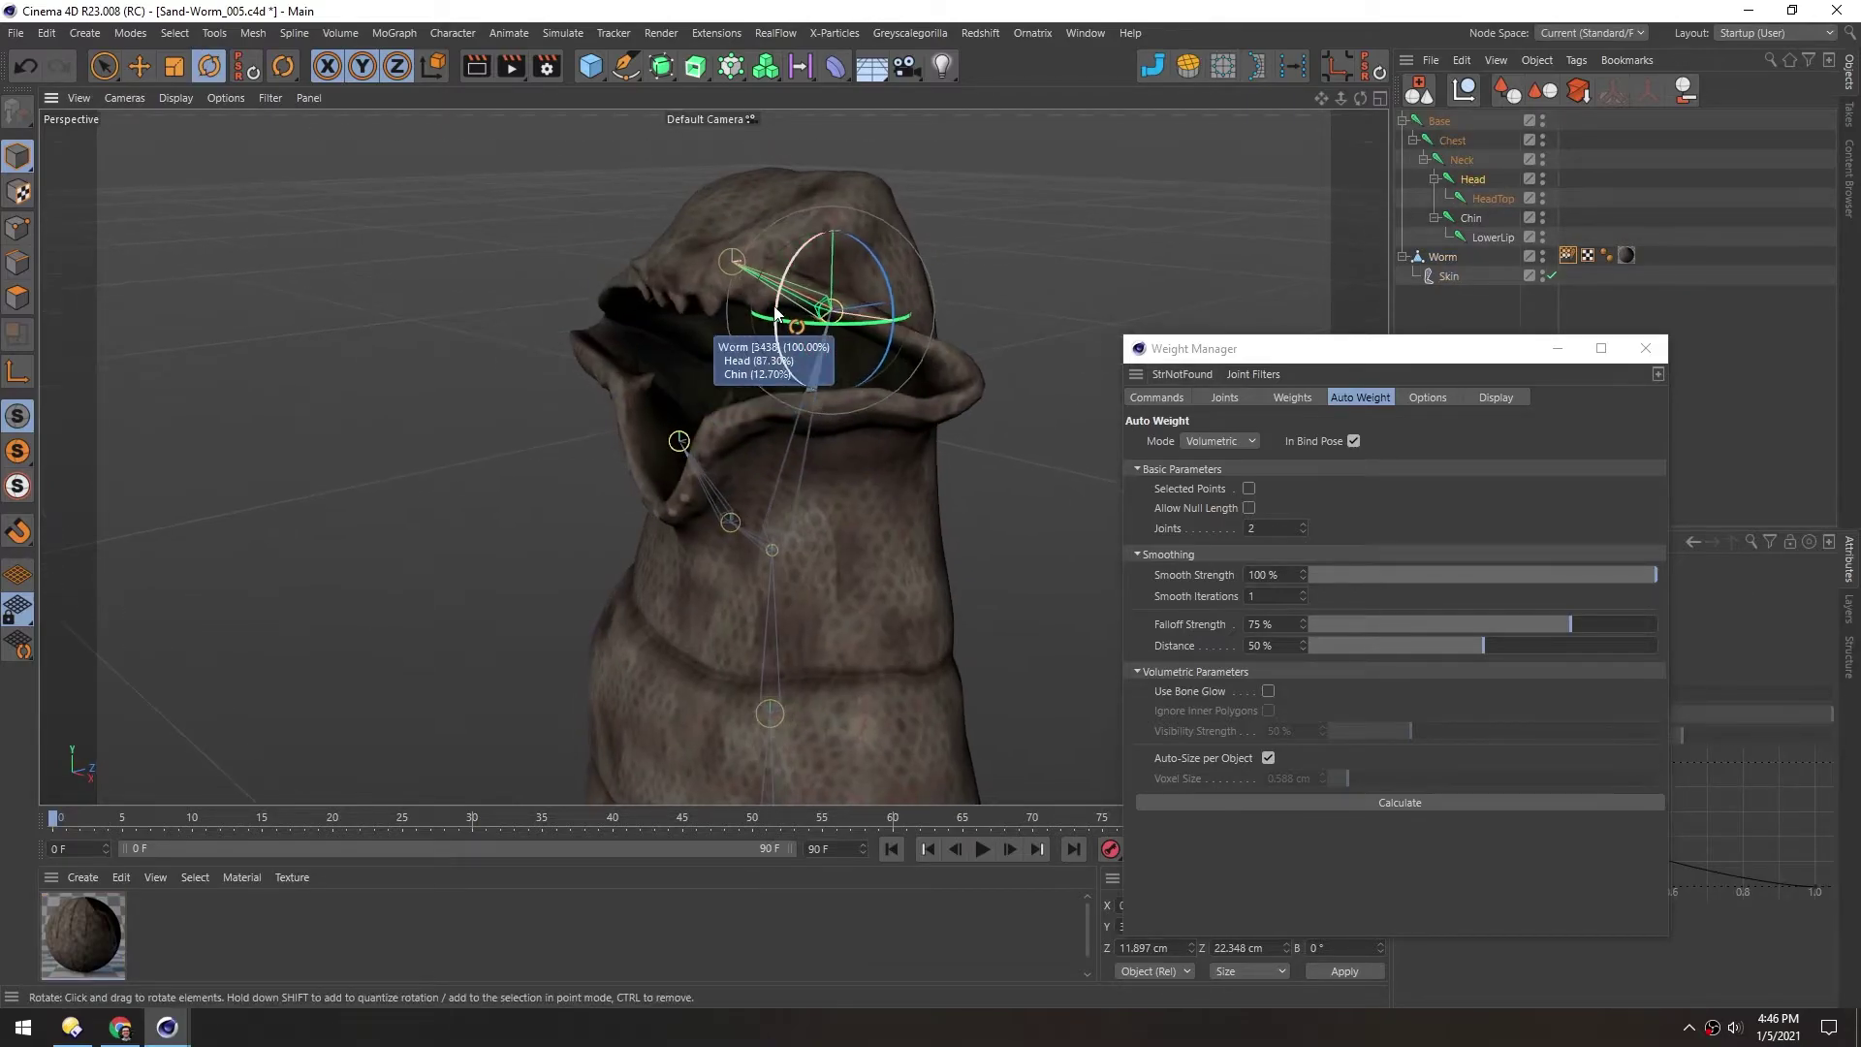
mouse_move(776, 311)
left_mouse_down()
mouse_move(789, 262)
mouse_move(784, 289)
mouse_move(793, 267)
mouse_move(806, 303)
mouse_move(810, 279)
mouse_move(776, 320)
left_mouse_up()
left_click(686, 498)
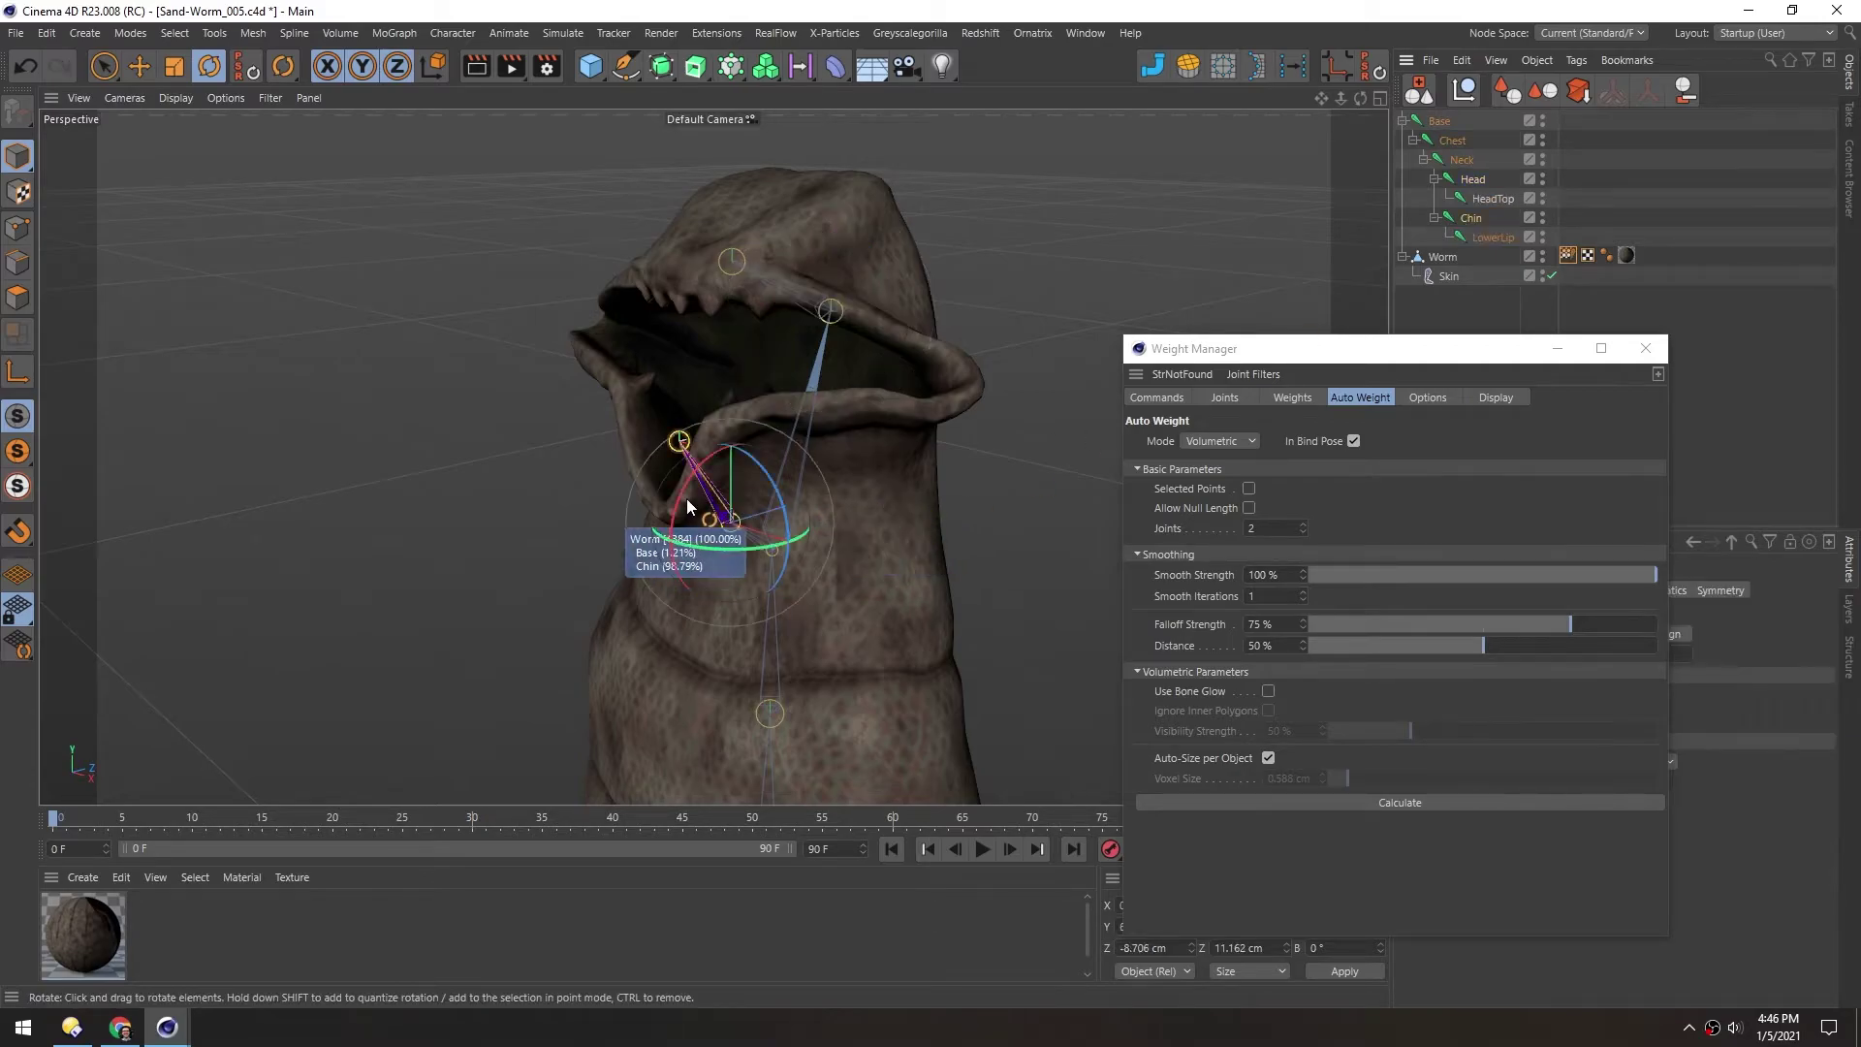
left_click_drag(687, 500, 695, 531)
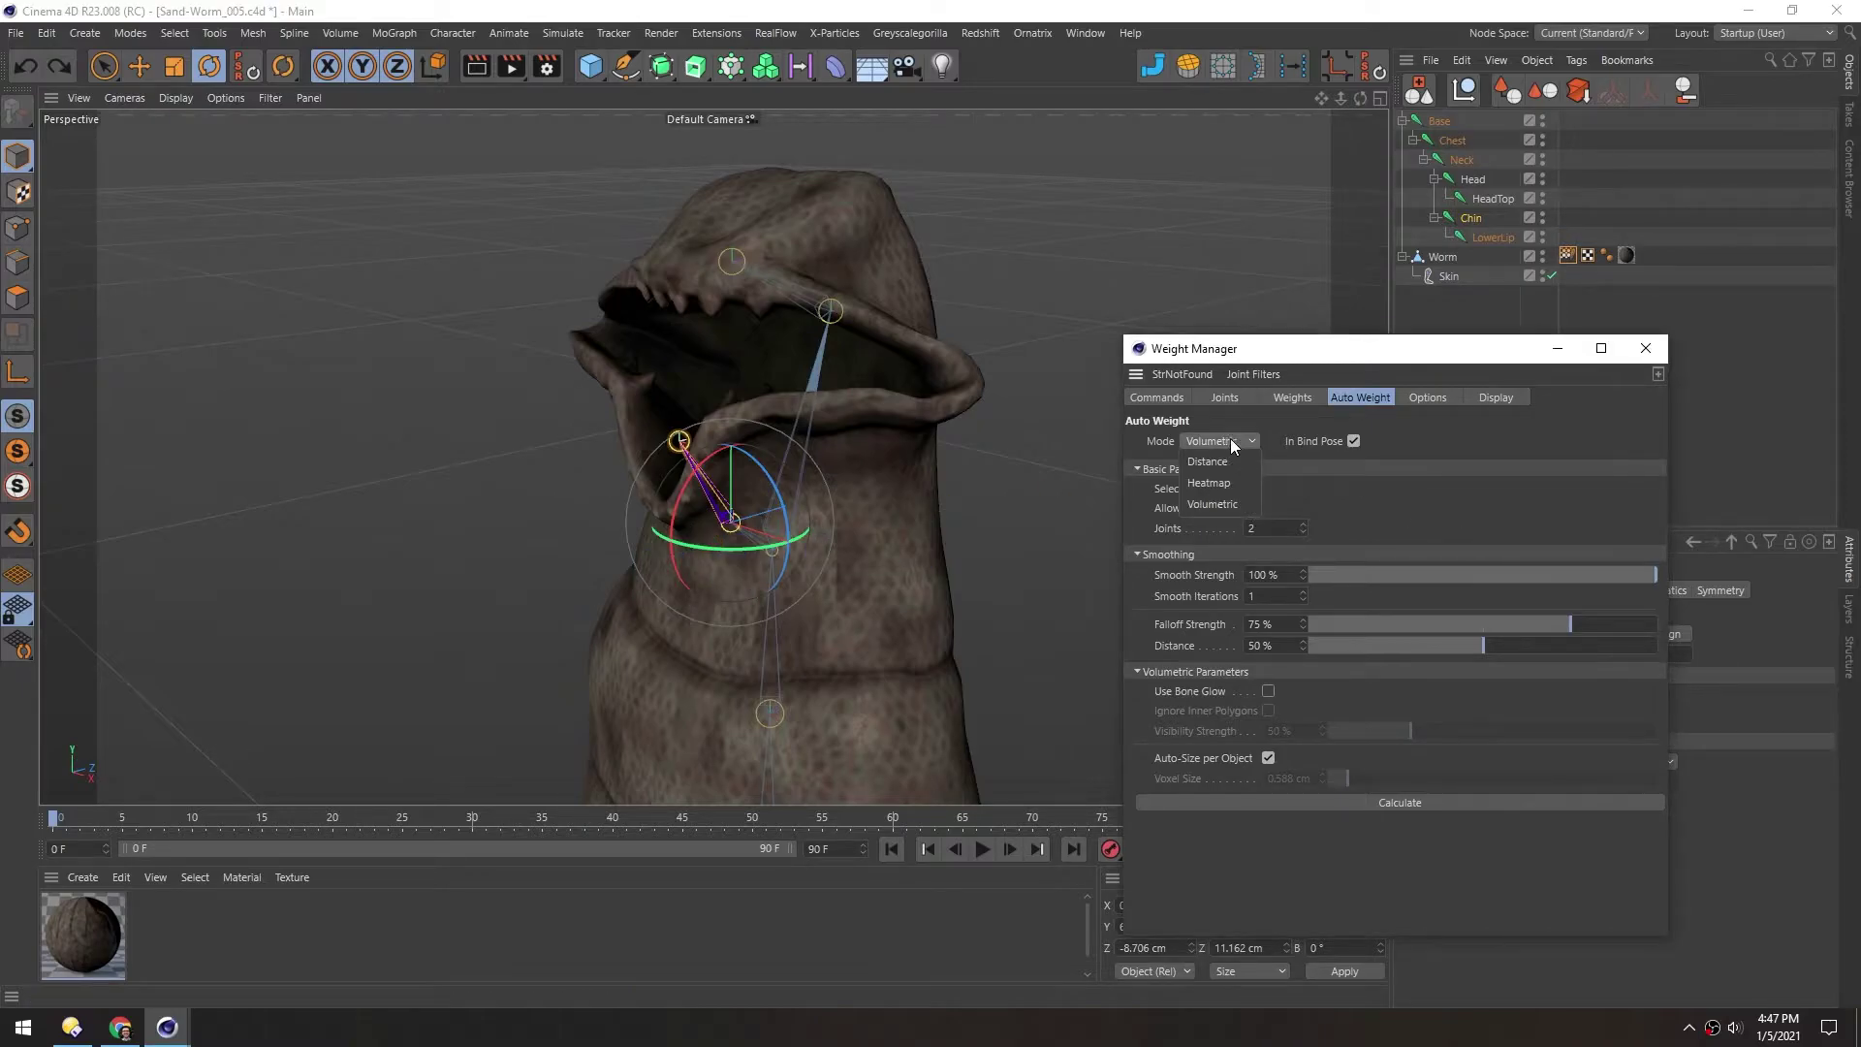
Switch the auto weight mode back to Distance and recalculate the weights for the whole Worm mesh
left_click(1221, 459)
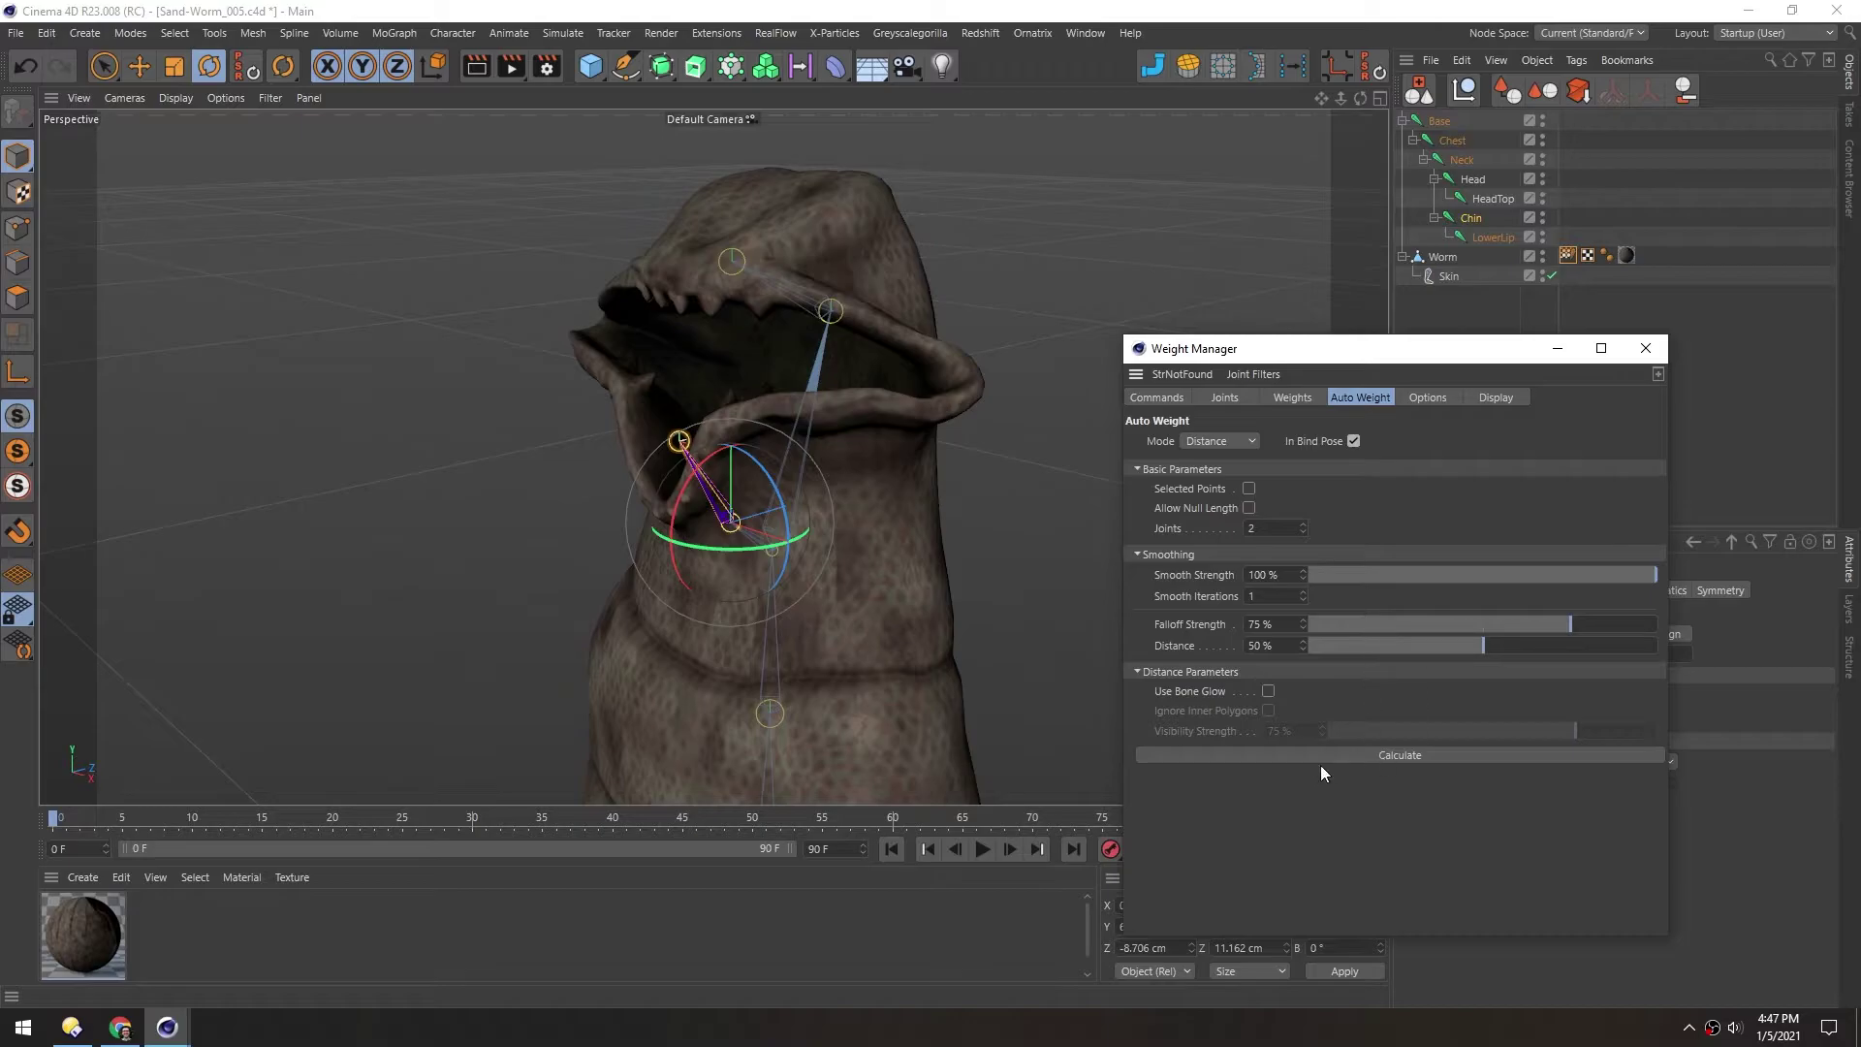
left_click(1392, 754)
mouse_move(717, 516)
left_mouse_down("alt")
mouse_move(681, 504)
mouse_move(660, 532)
mouse_move(686, 451)
mouse_move(690, 498)
left_mouse_up("alt")
key("ctrl+z")
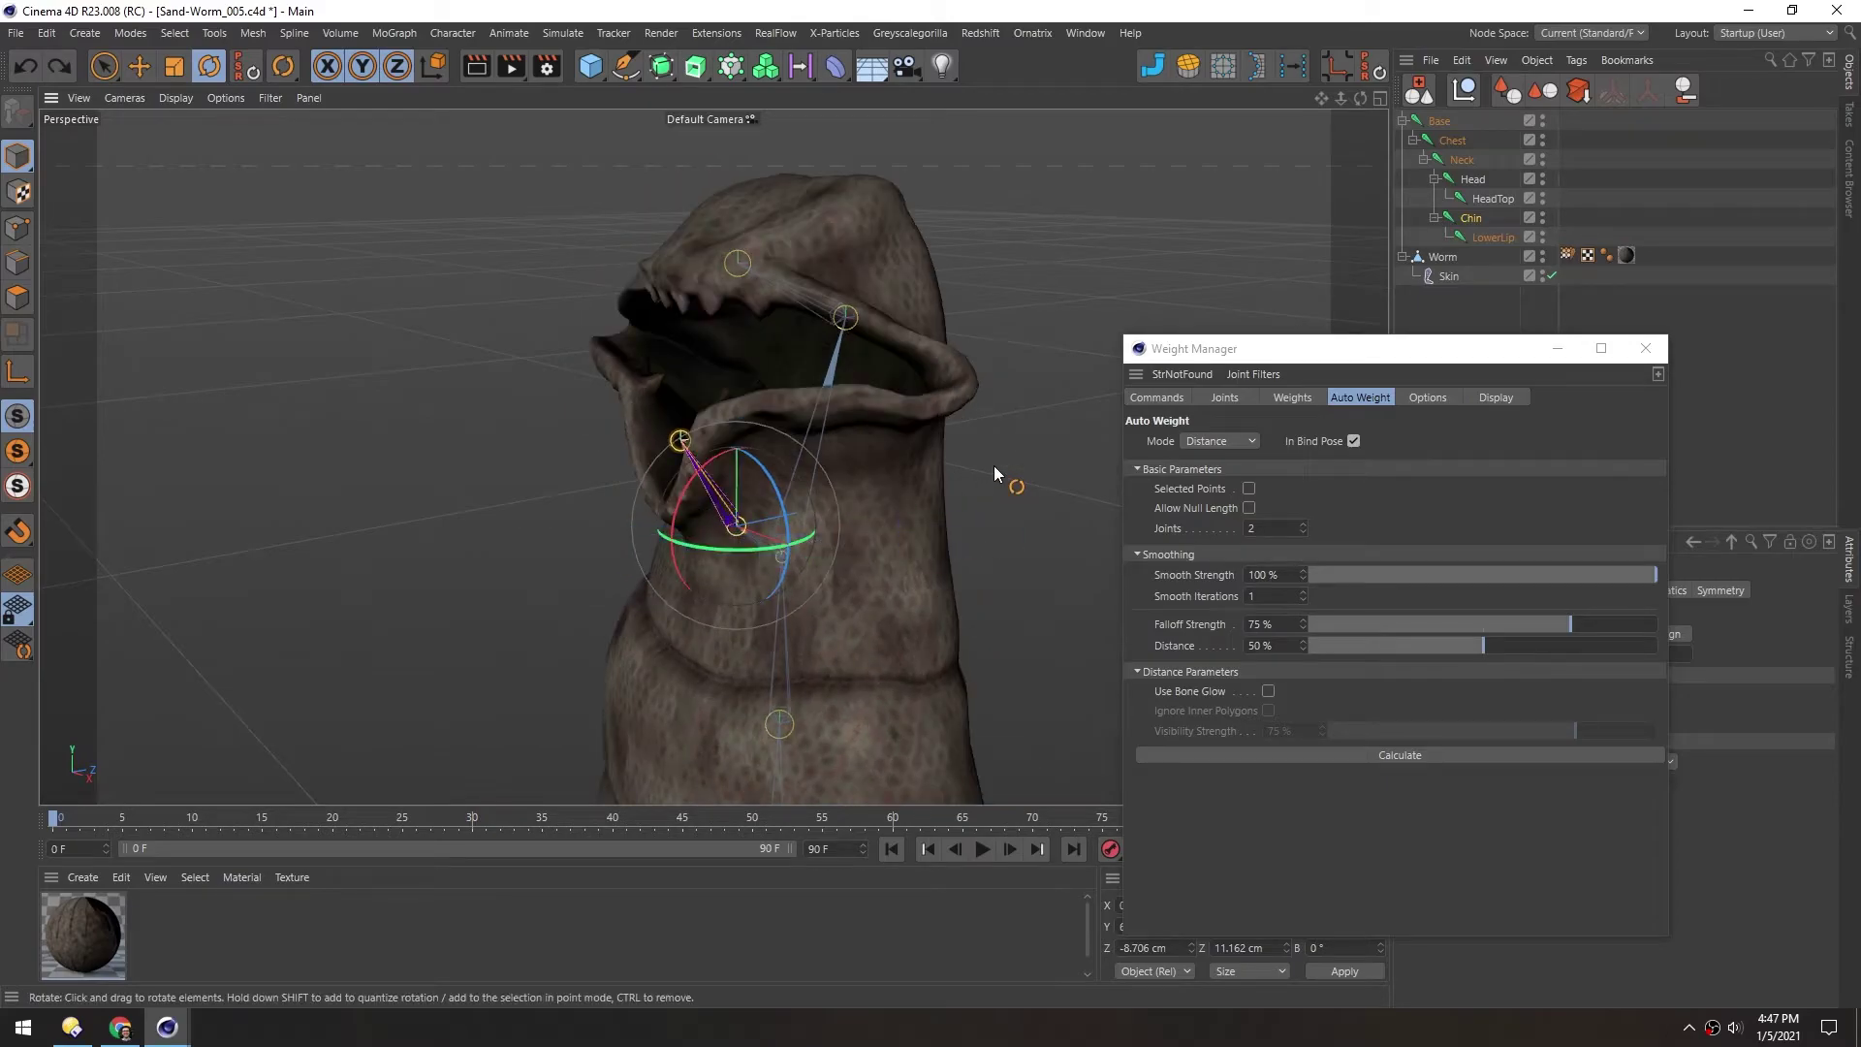
left_click(1568, 255)
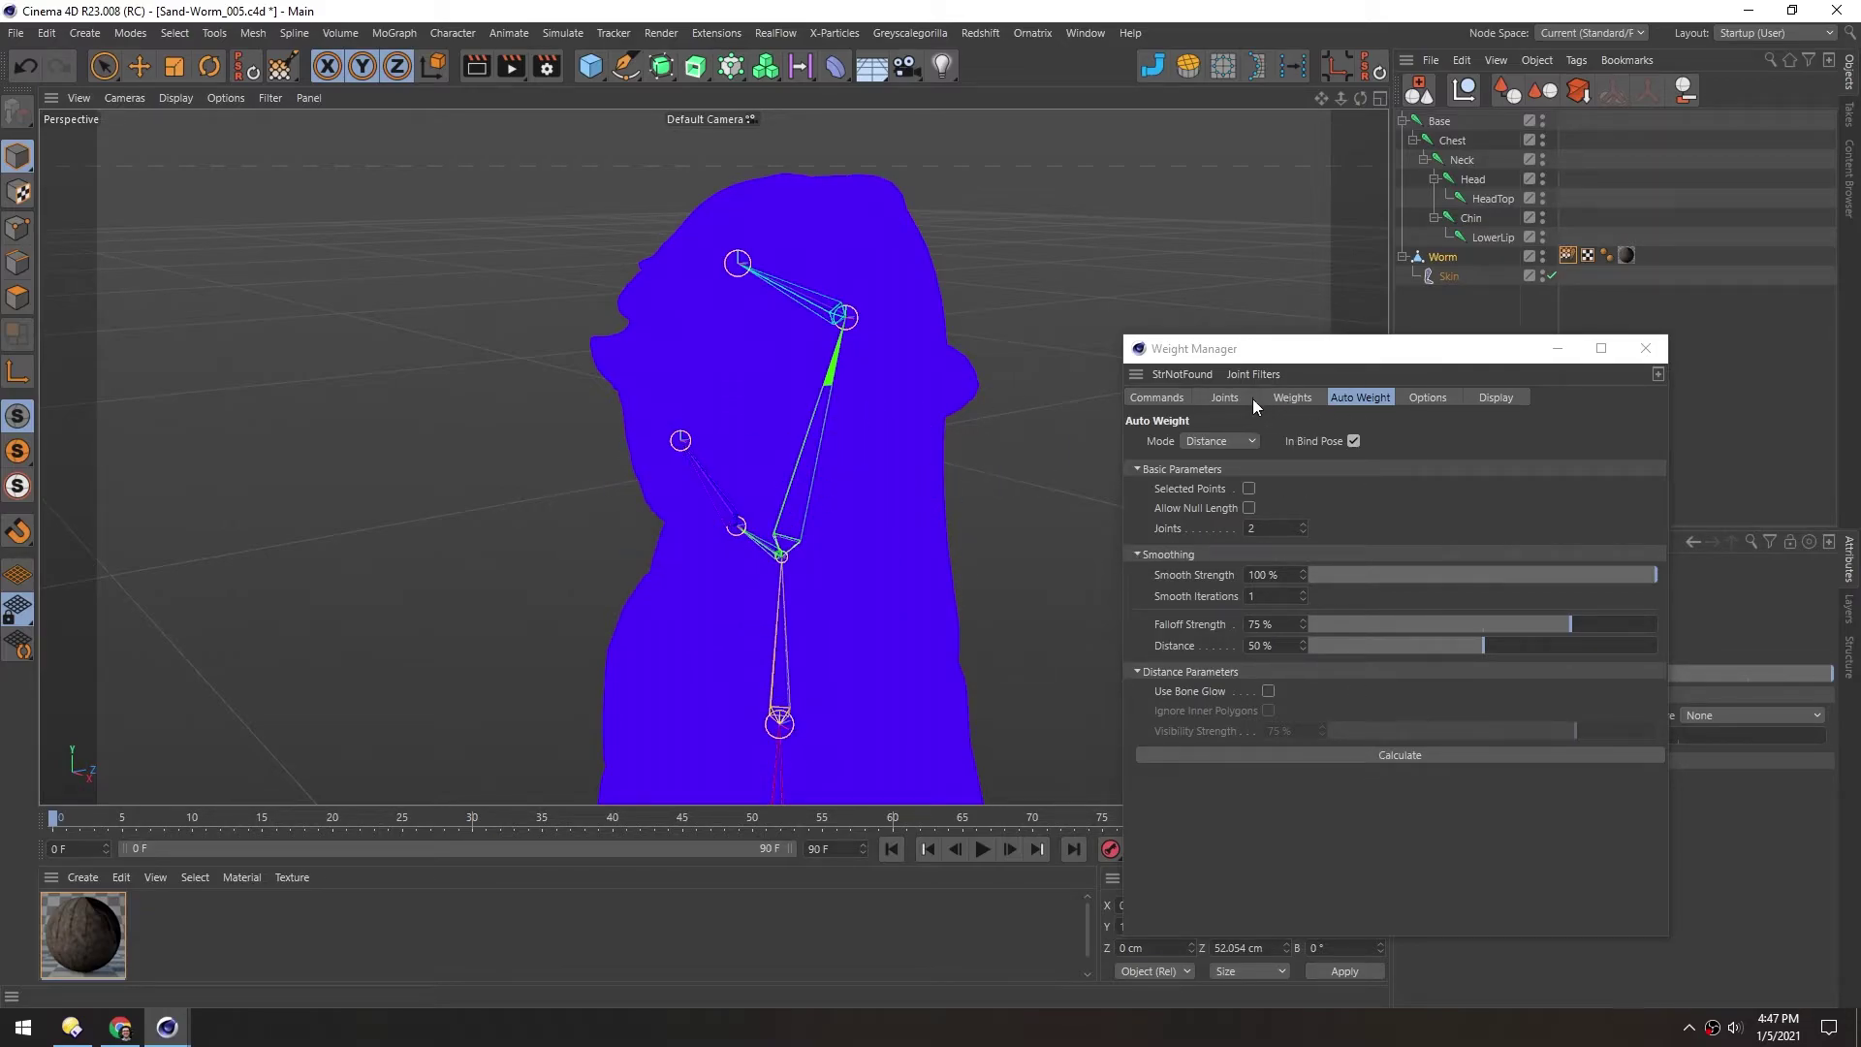
left_click(1384, 756)
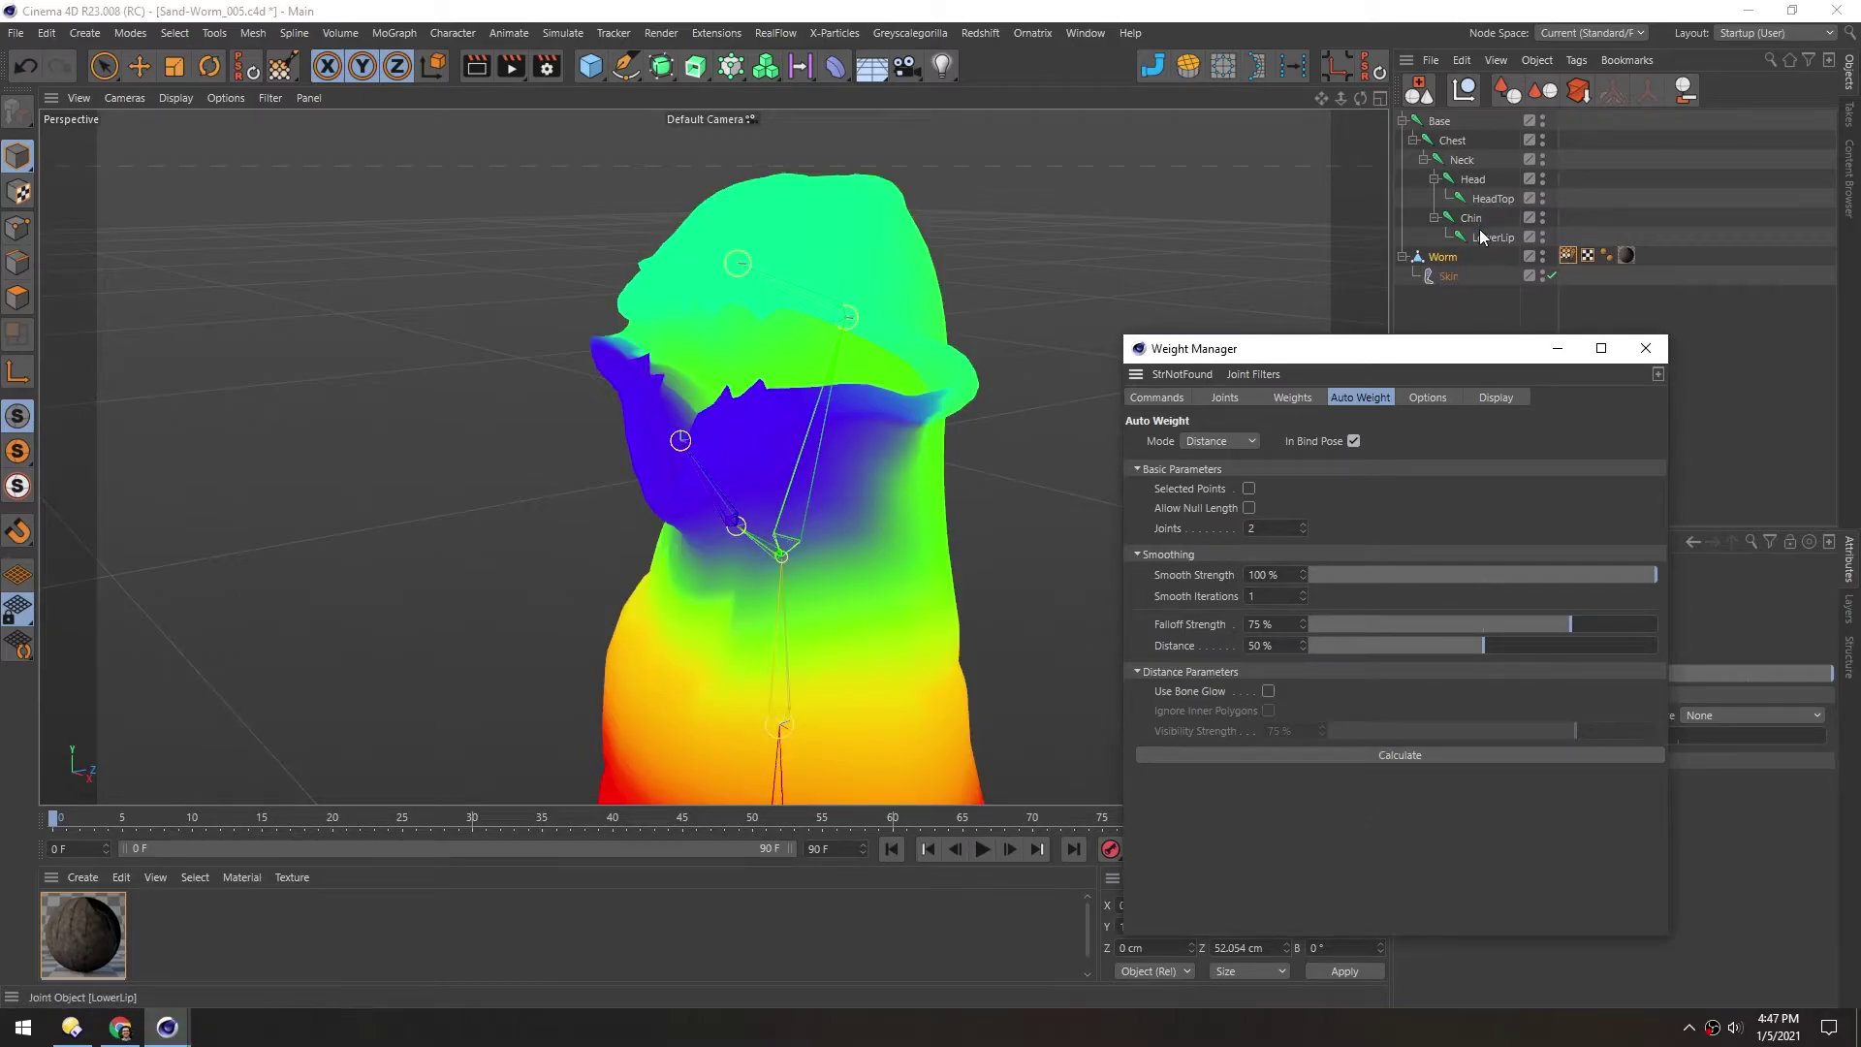
Select all the Worm's joints, set Smooth Iterations to 3 and recalculate the Distance auto weights
left_click(1241, 397)
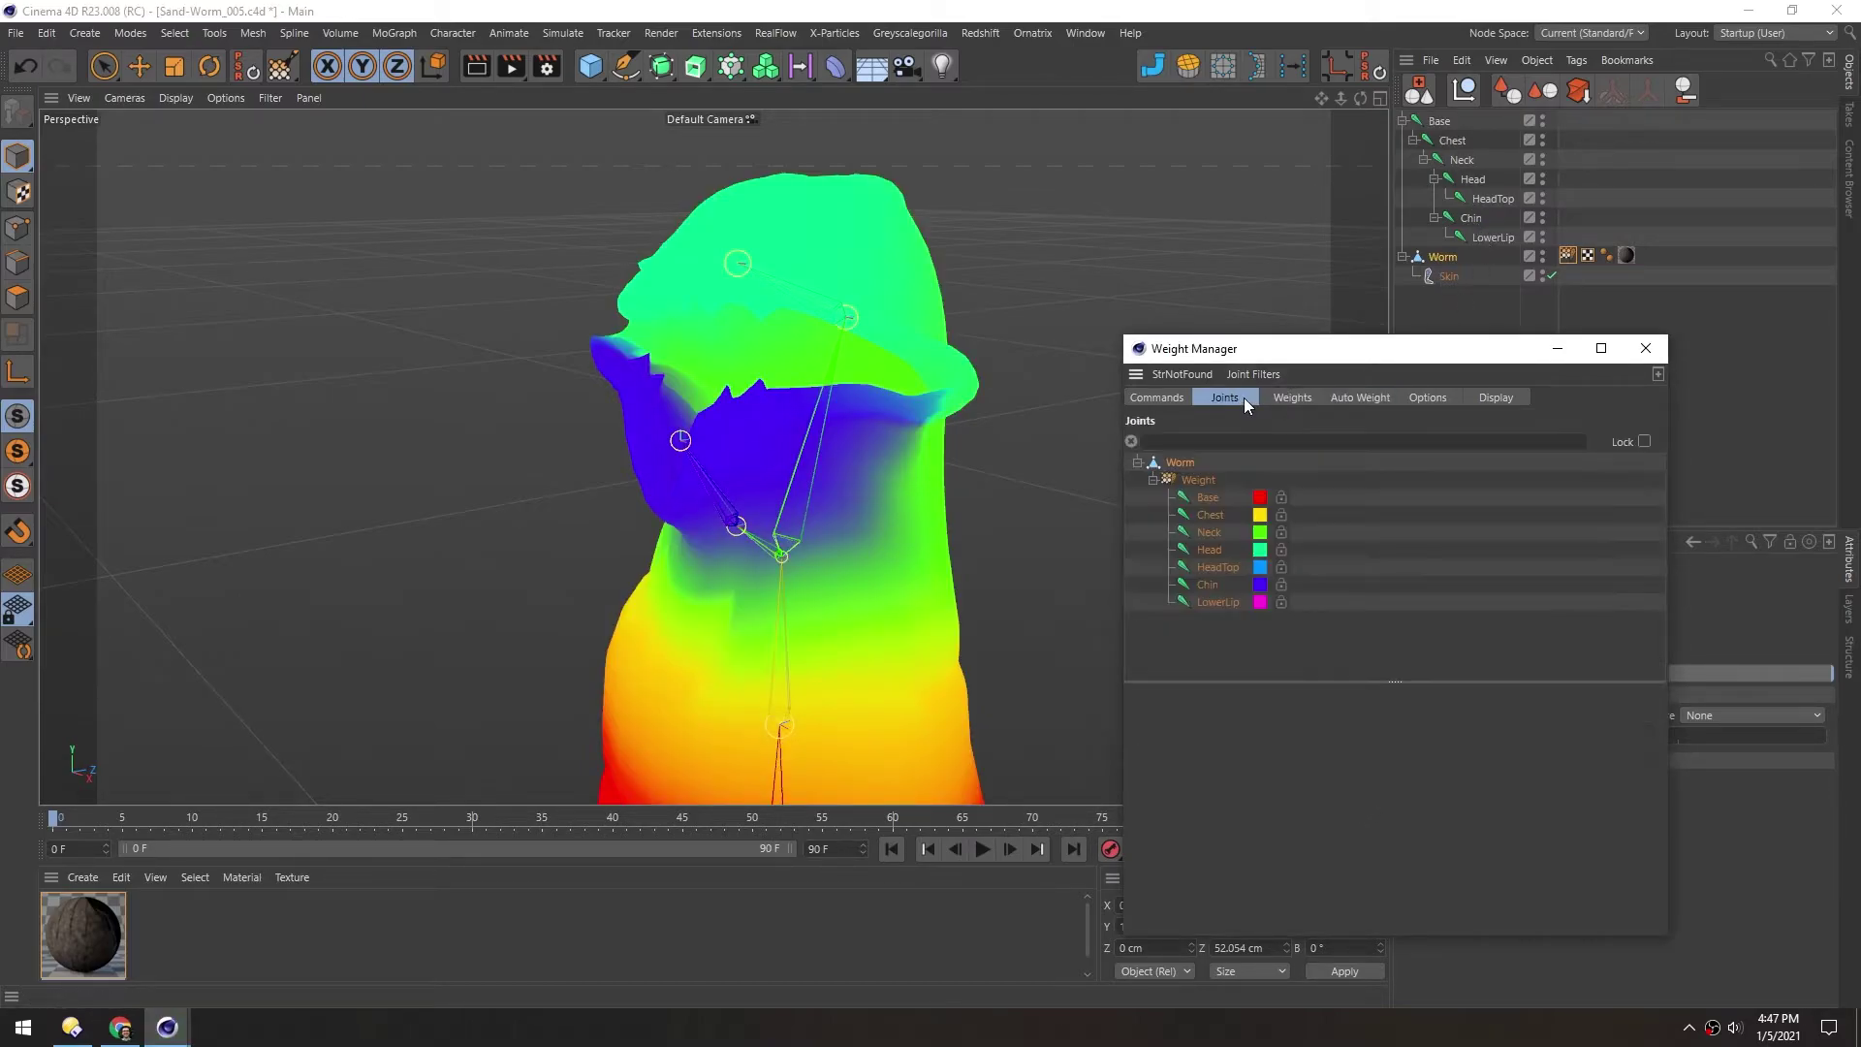
left_click(1202, 497)
left_click(1182, 465)
left_click(1361, 397)
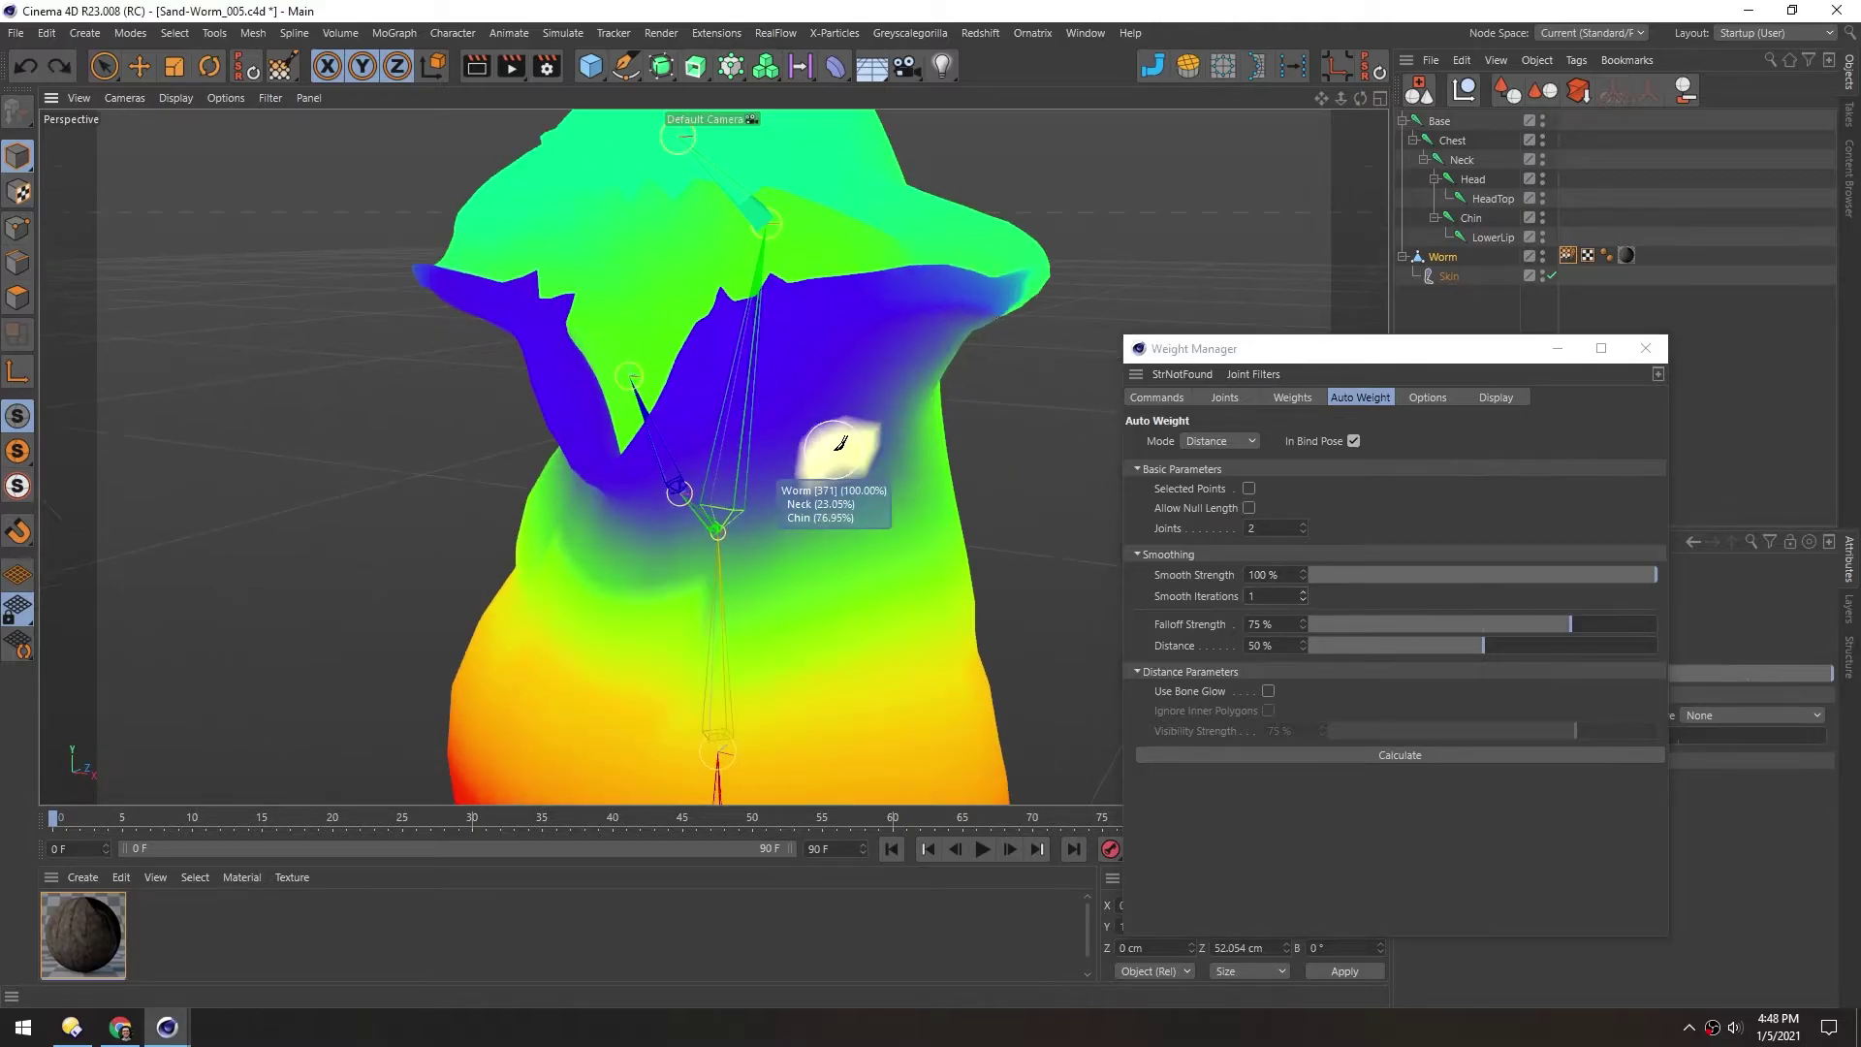
mouse_move(839, 445)
left_mouse_down("alt")
mouse_move(656, 656)
mouse_move(733, 603)
mouse_move(698, 654)
left_mouse_up("alt")
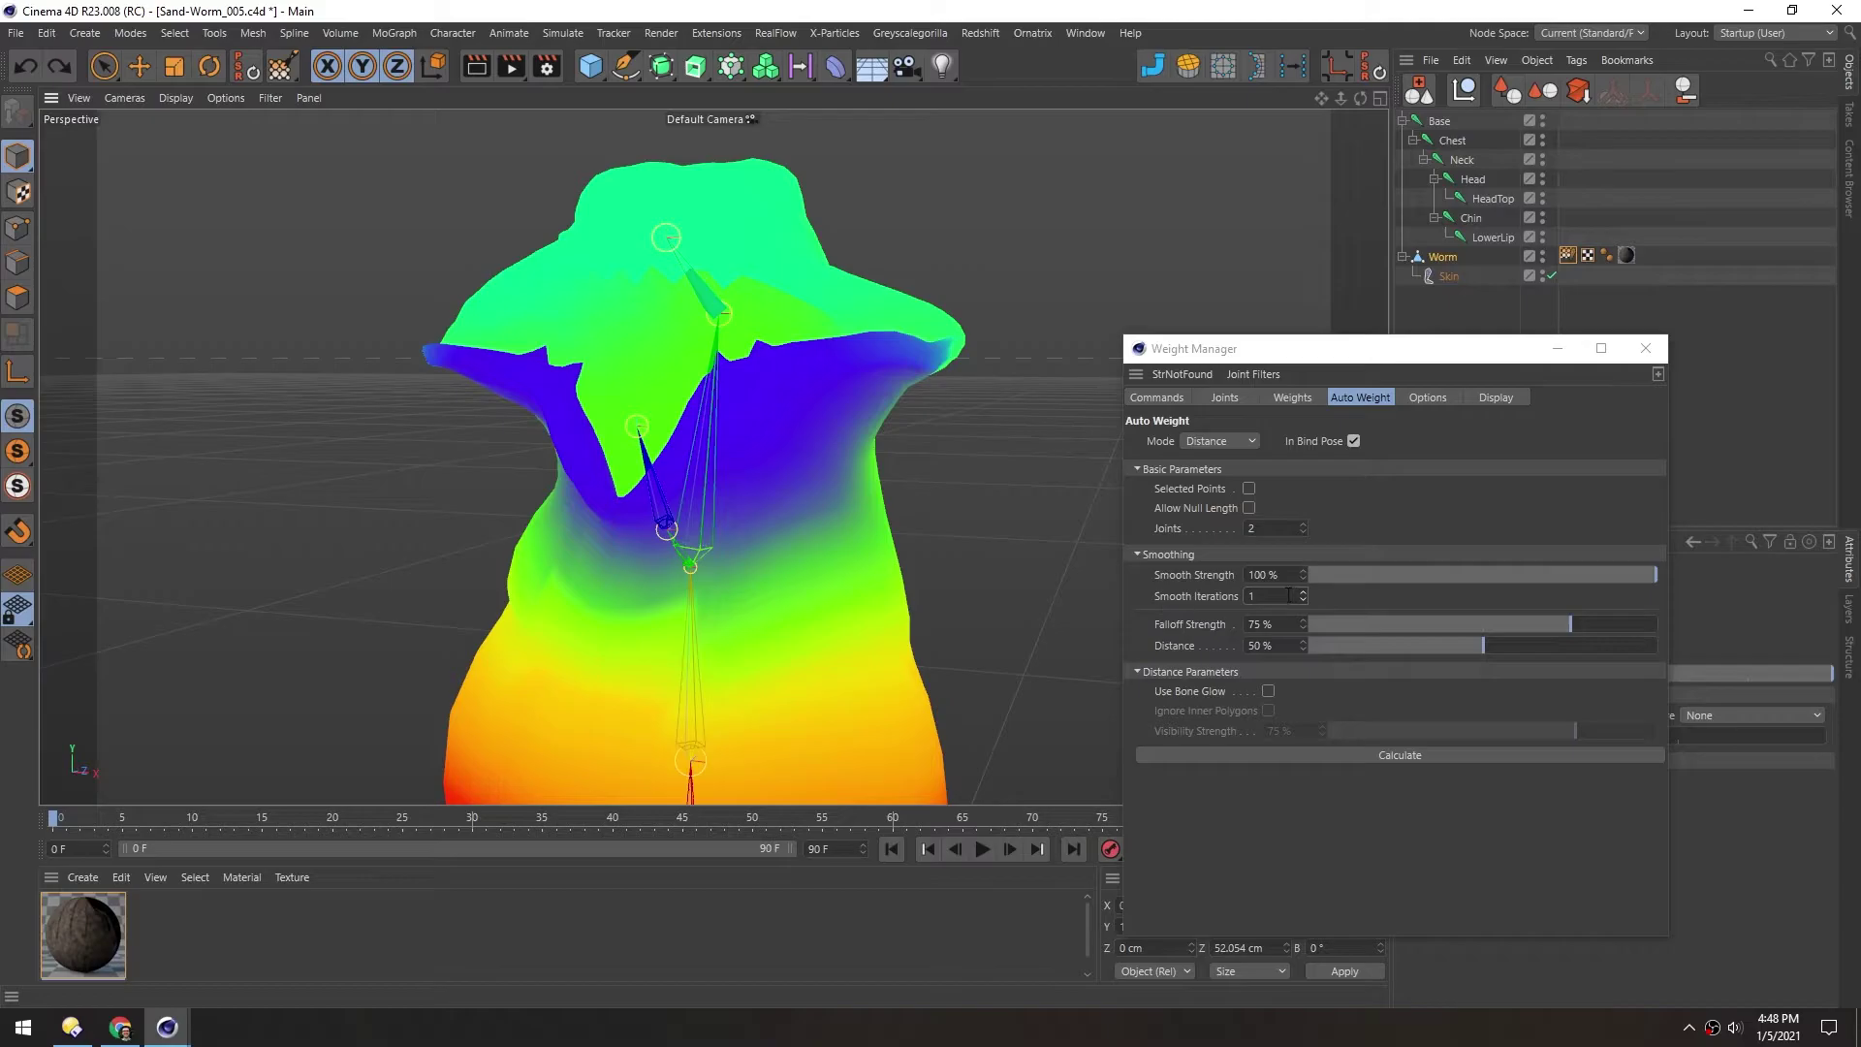
left_click(1382, 754)
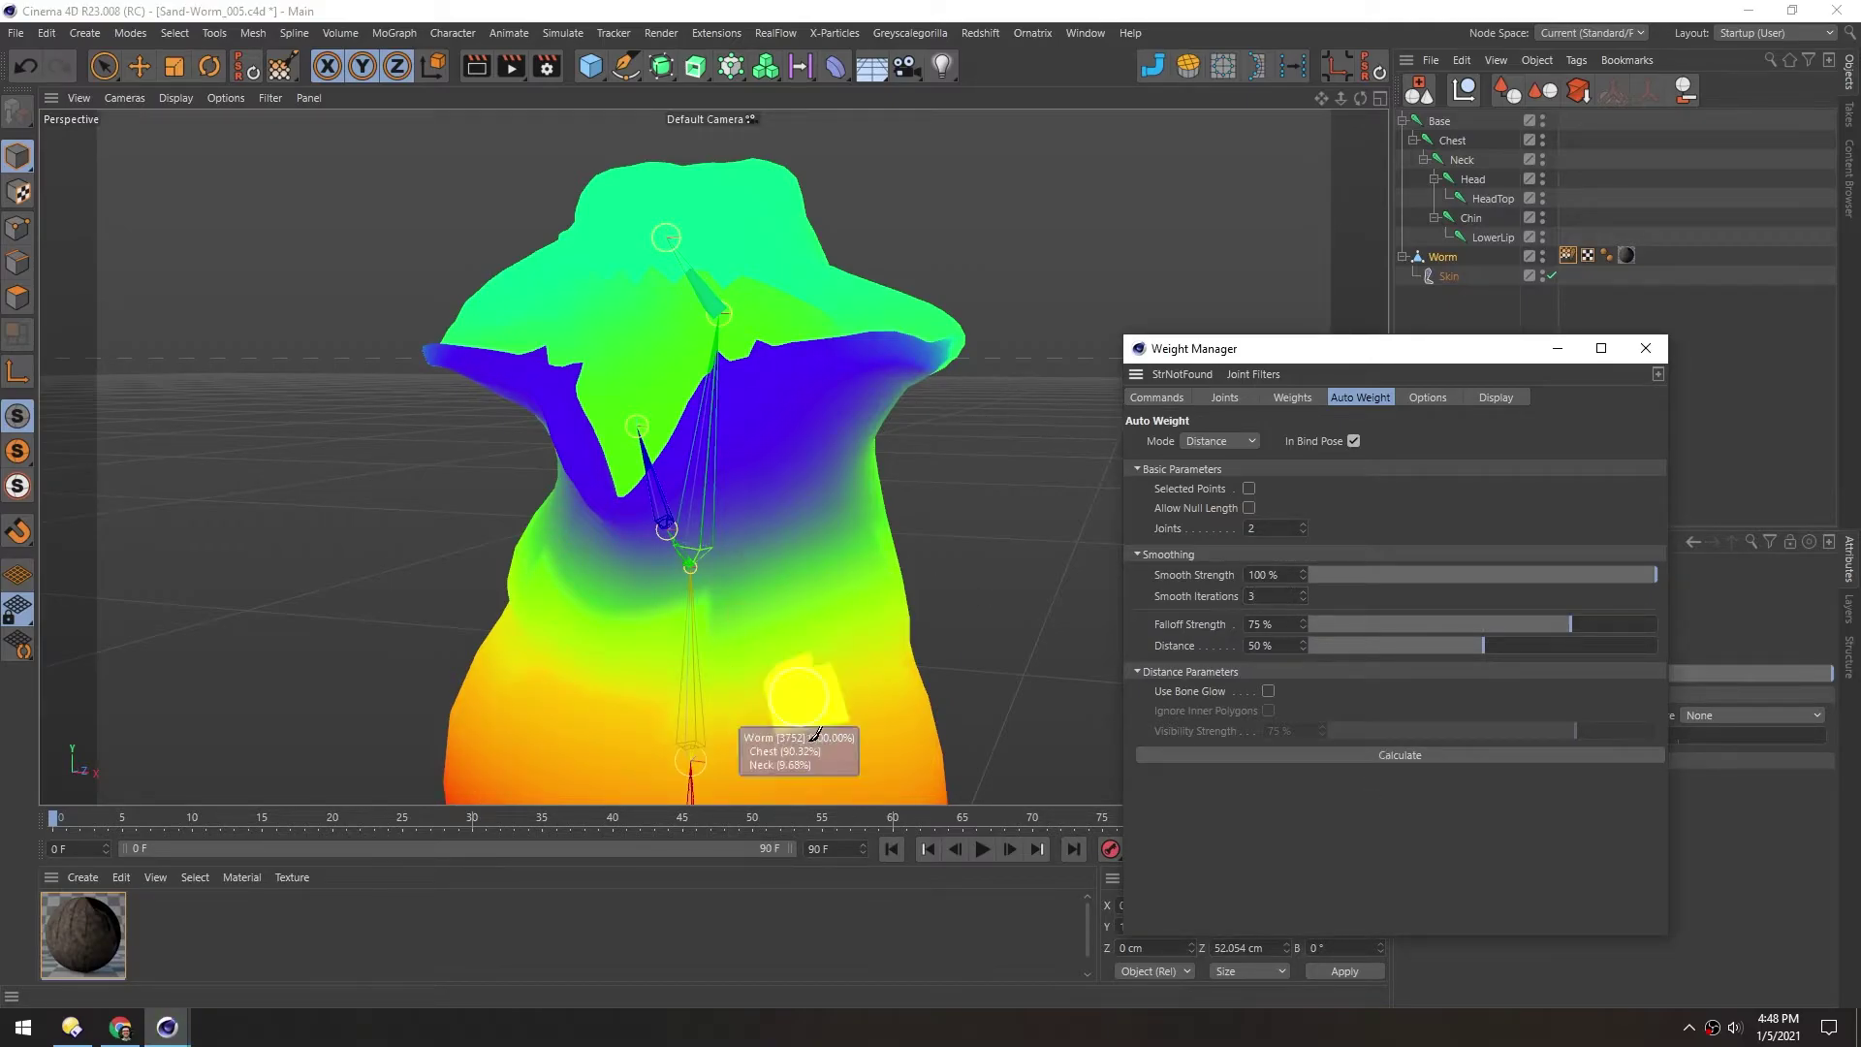
Isolate the Chin joint's weights and examine how they spread over the lower jaw, mouth interior and neck
left_click_drag(820, 572, 758, 496, "alt")
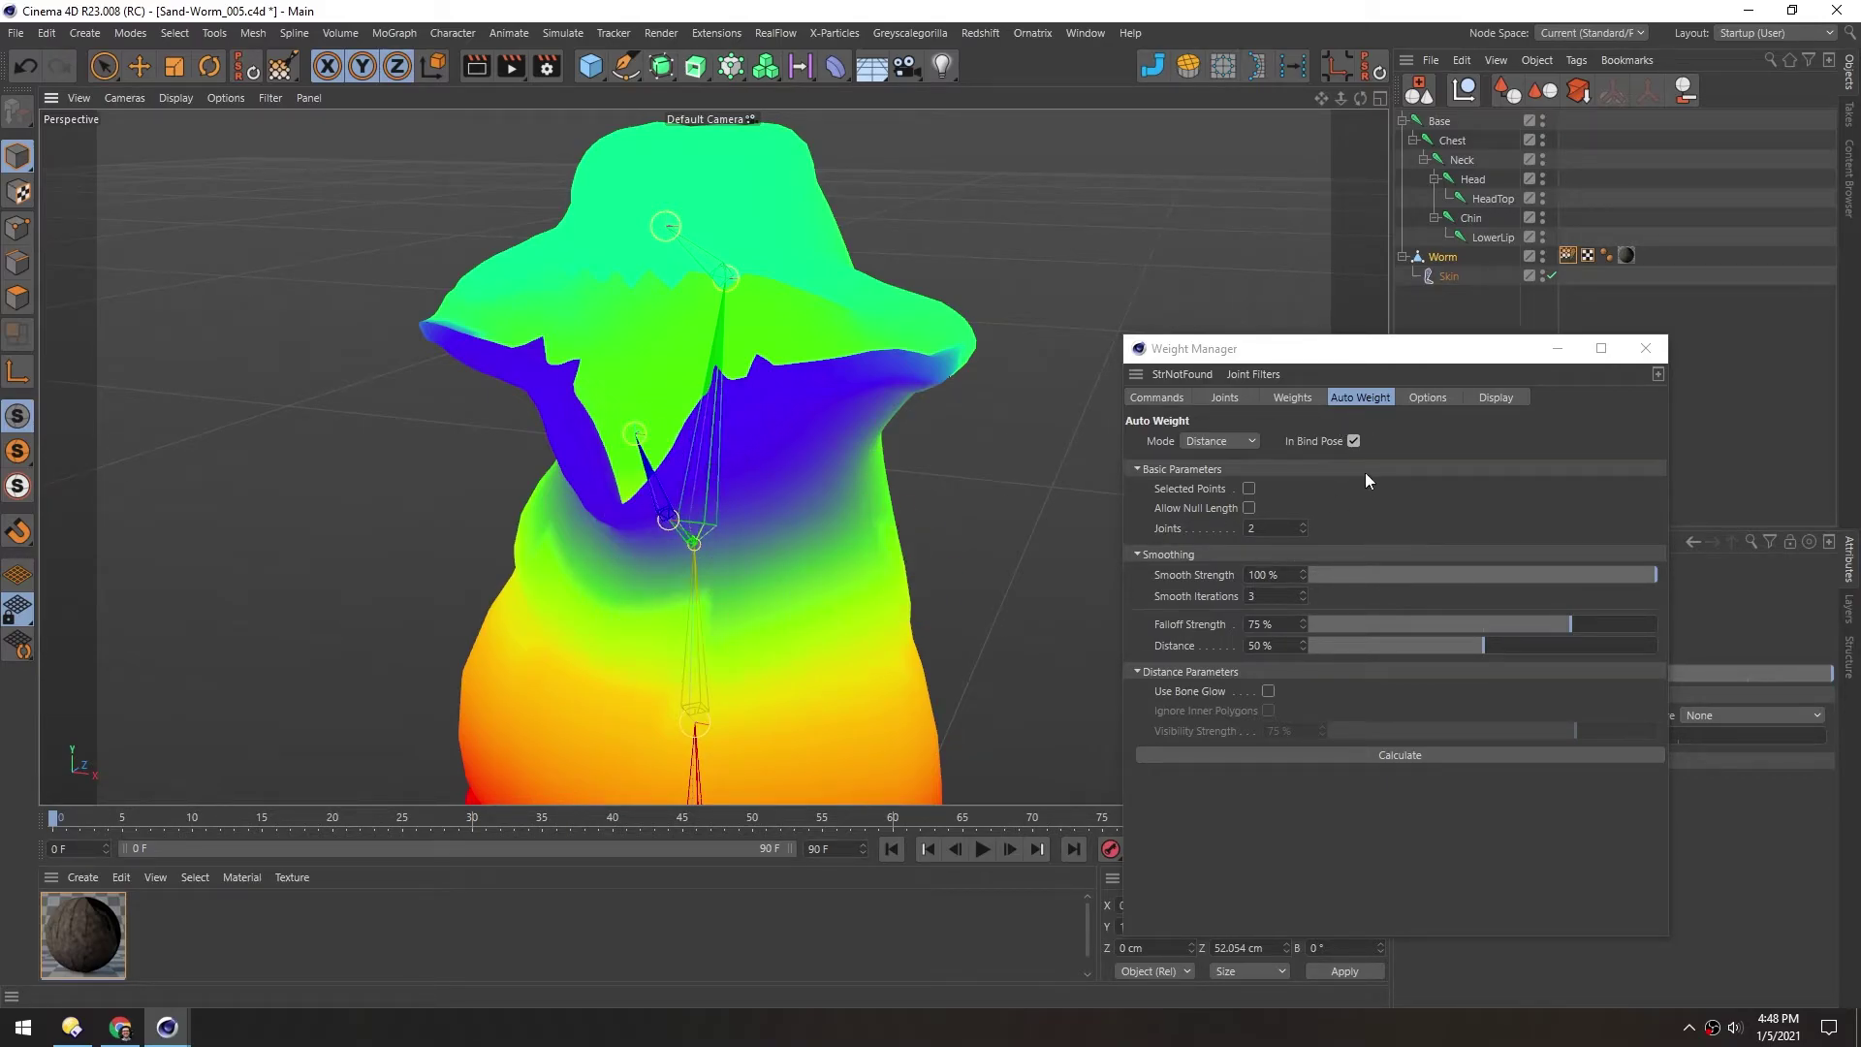
left_click(1224, 399)
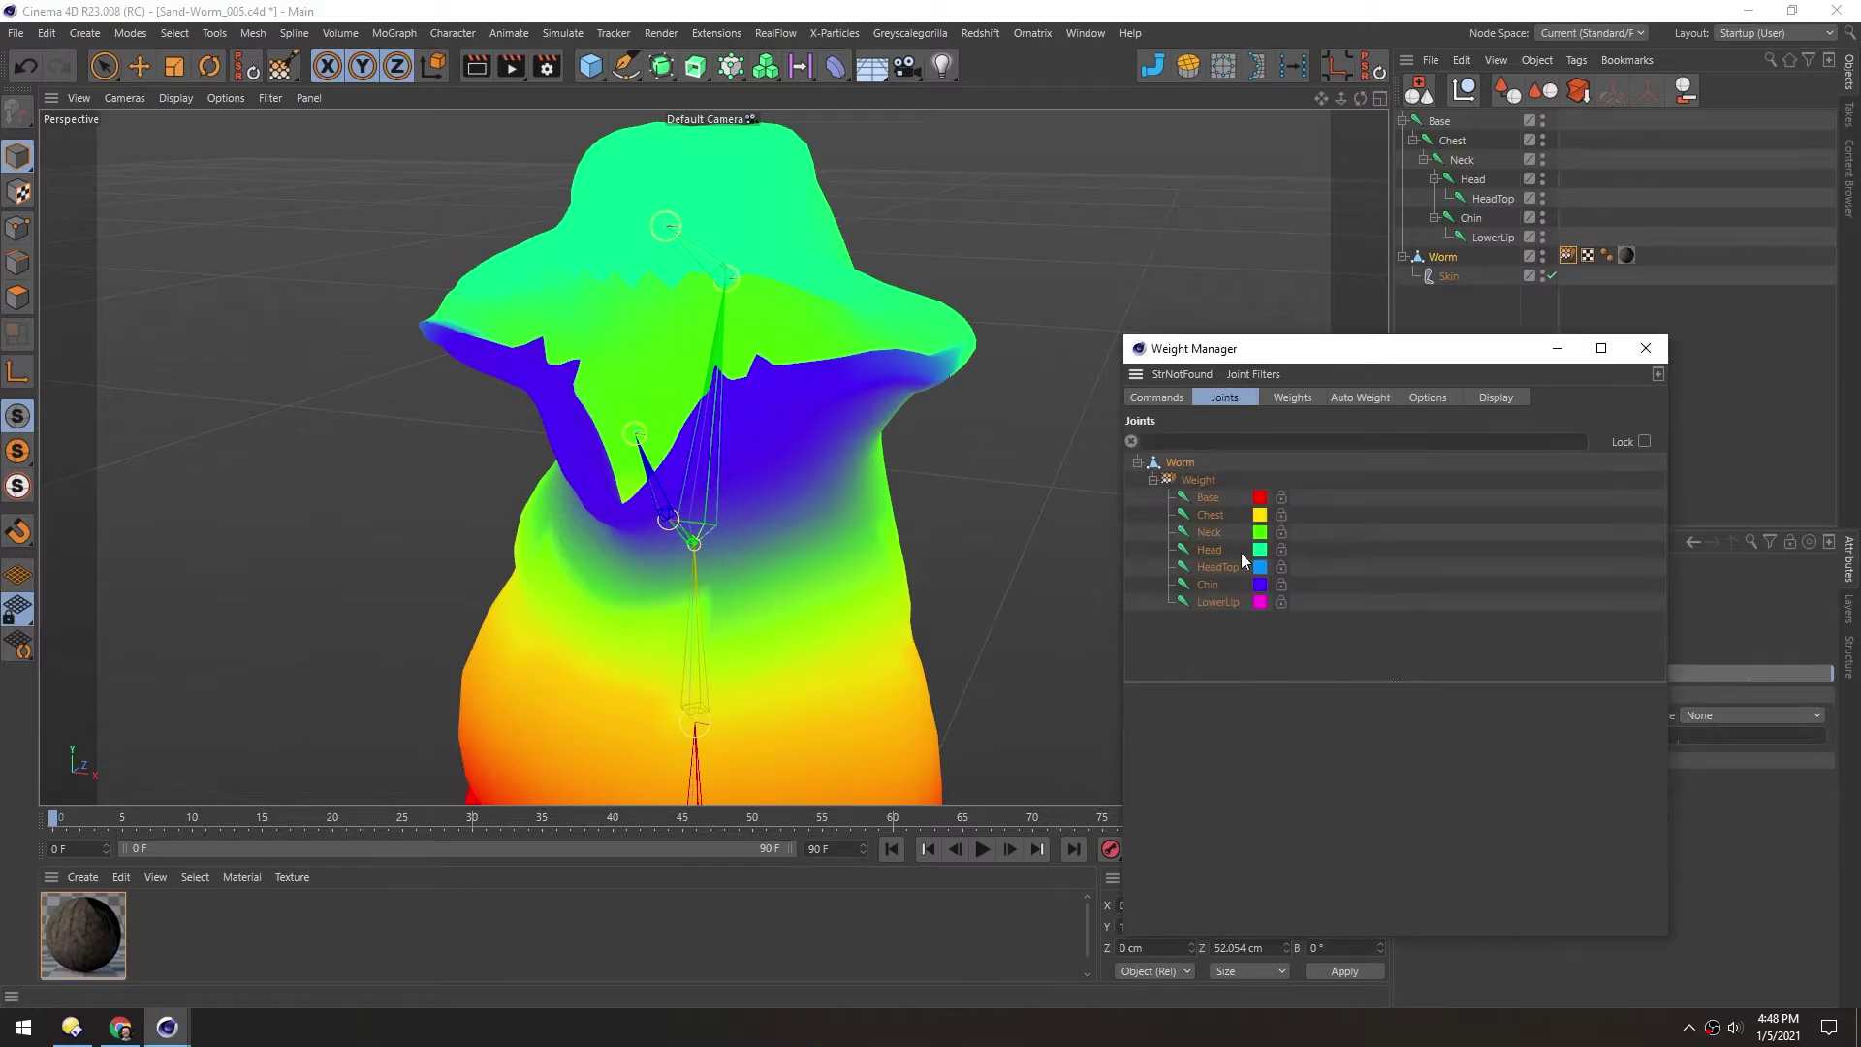
left_click(1208, 585)
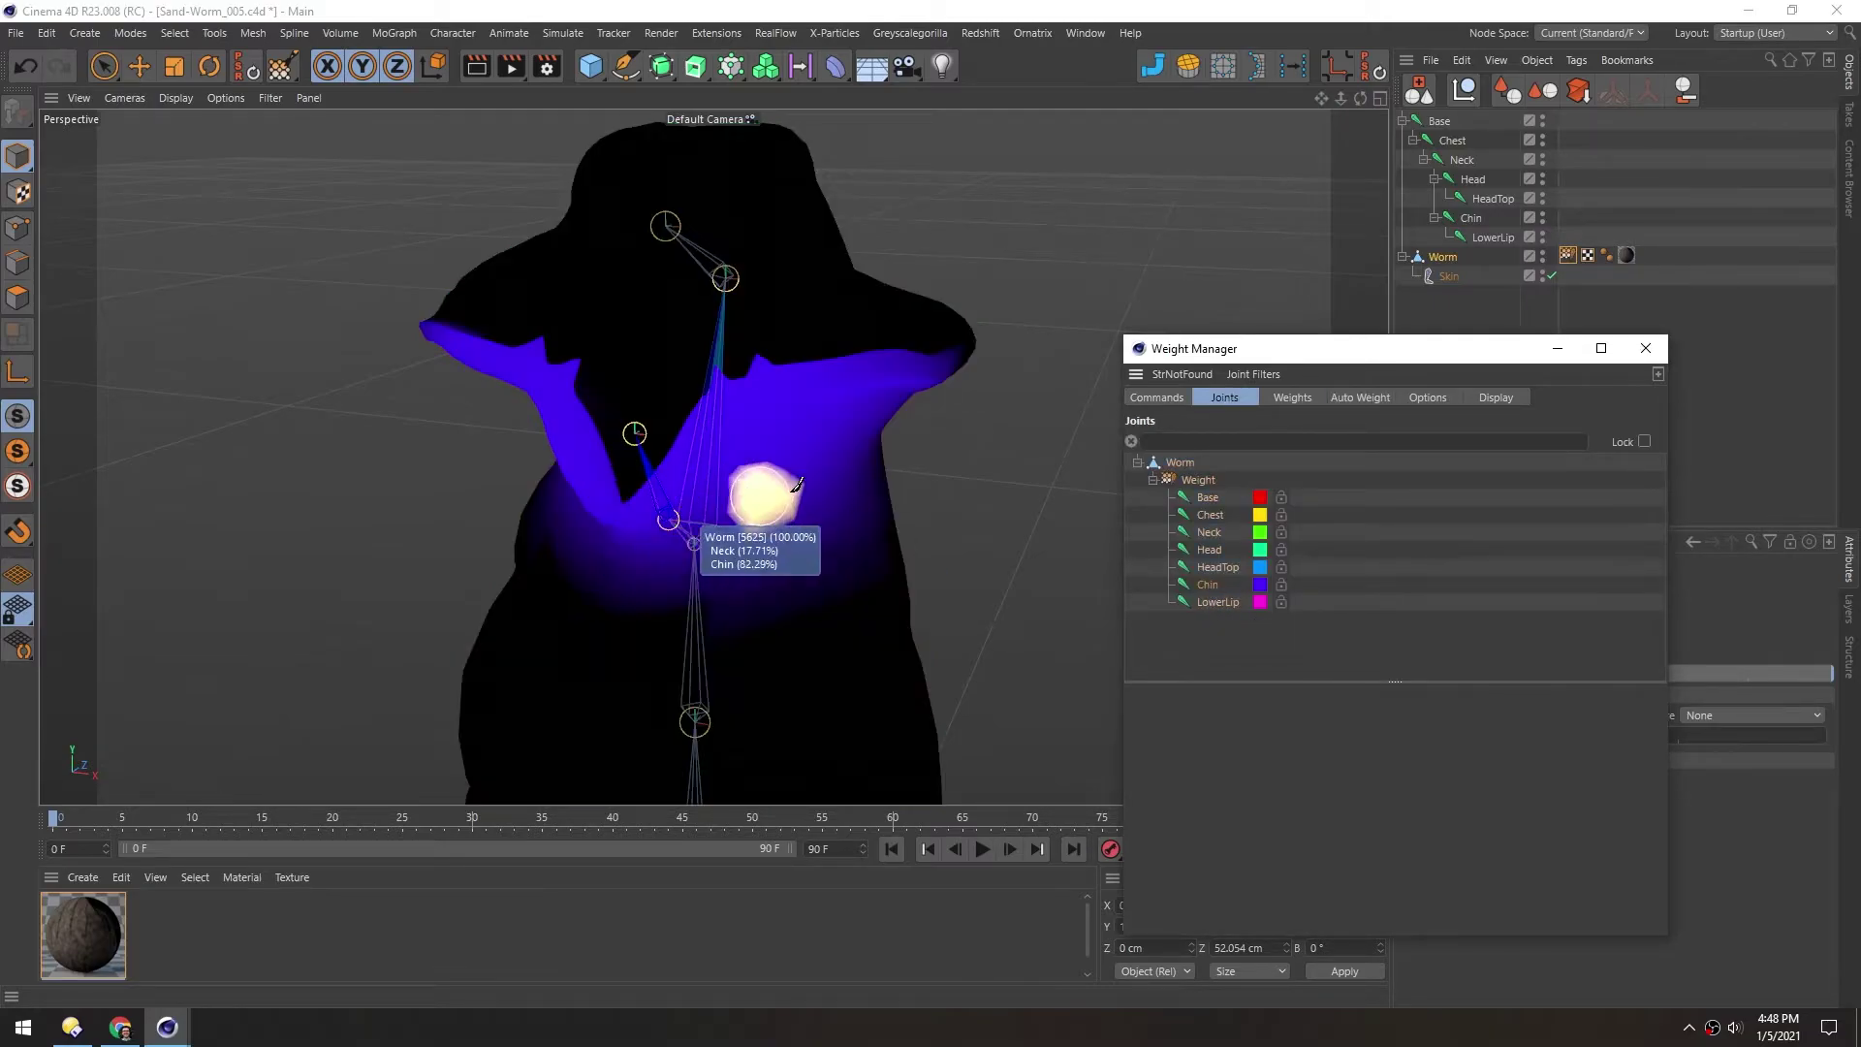
scroll(752, 448, "up", 3)
left_click_drag(794, 429, 731, 362, "alt")
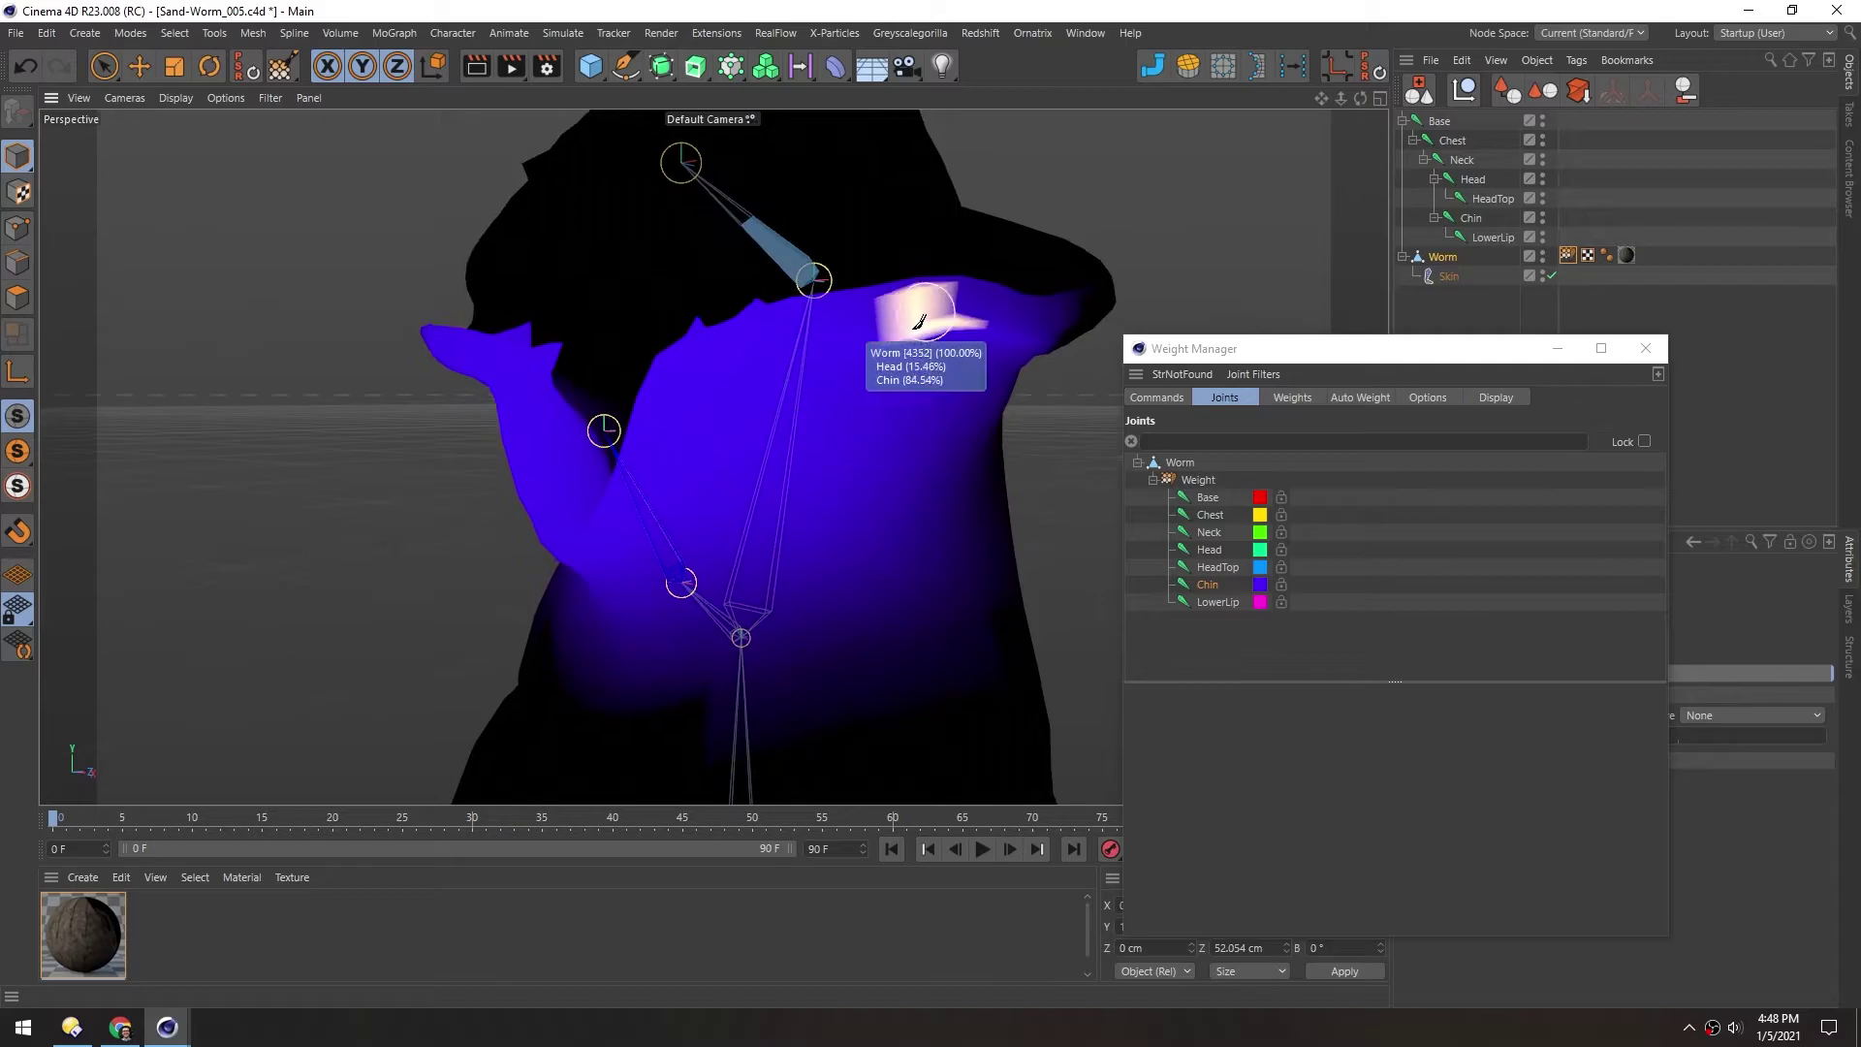
mouse_move(734, 493)
left_mouse_down("alt")
mouse_move(714, 445)
mouse_move(817, 460)
mouse_move(715, 444)
mouse_move(682, 523)
mouse_move(657, 493)
left_mouse_up("alt")
left_click_drag(805, 511, 726, 410, "alt")
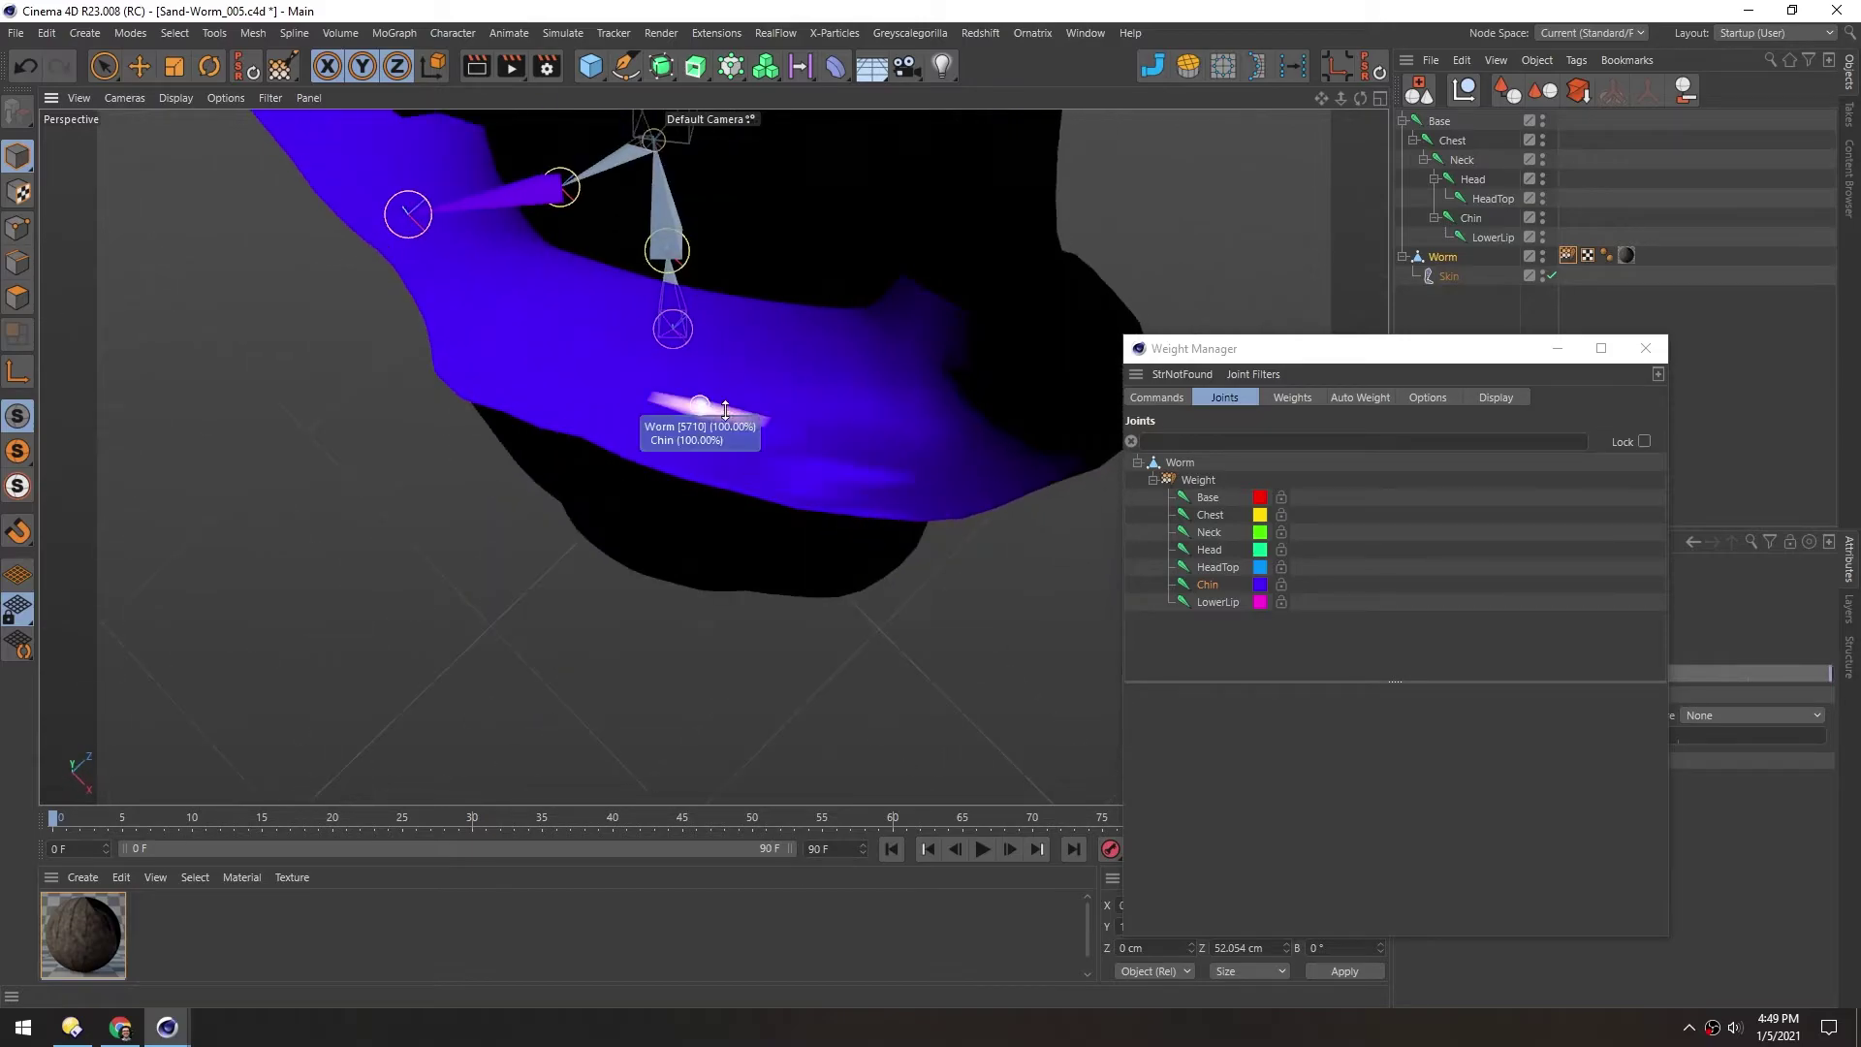
middle_click_drag(739, 419, 822, 424)
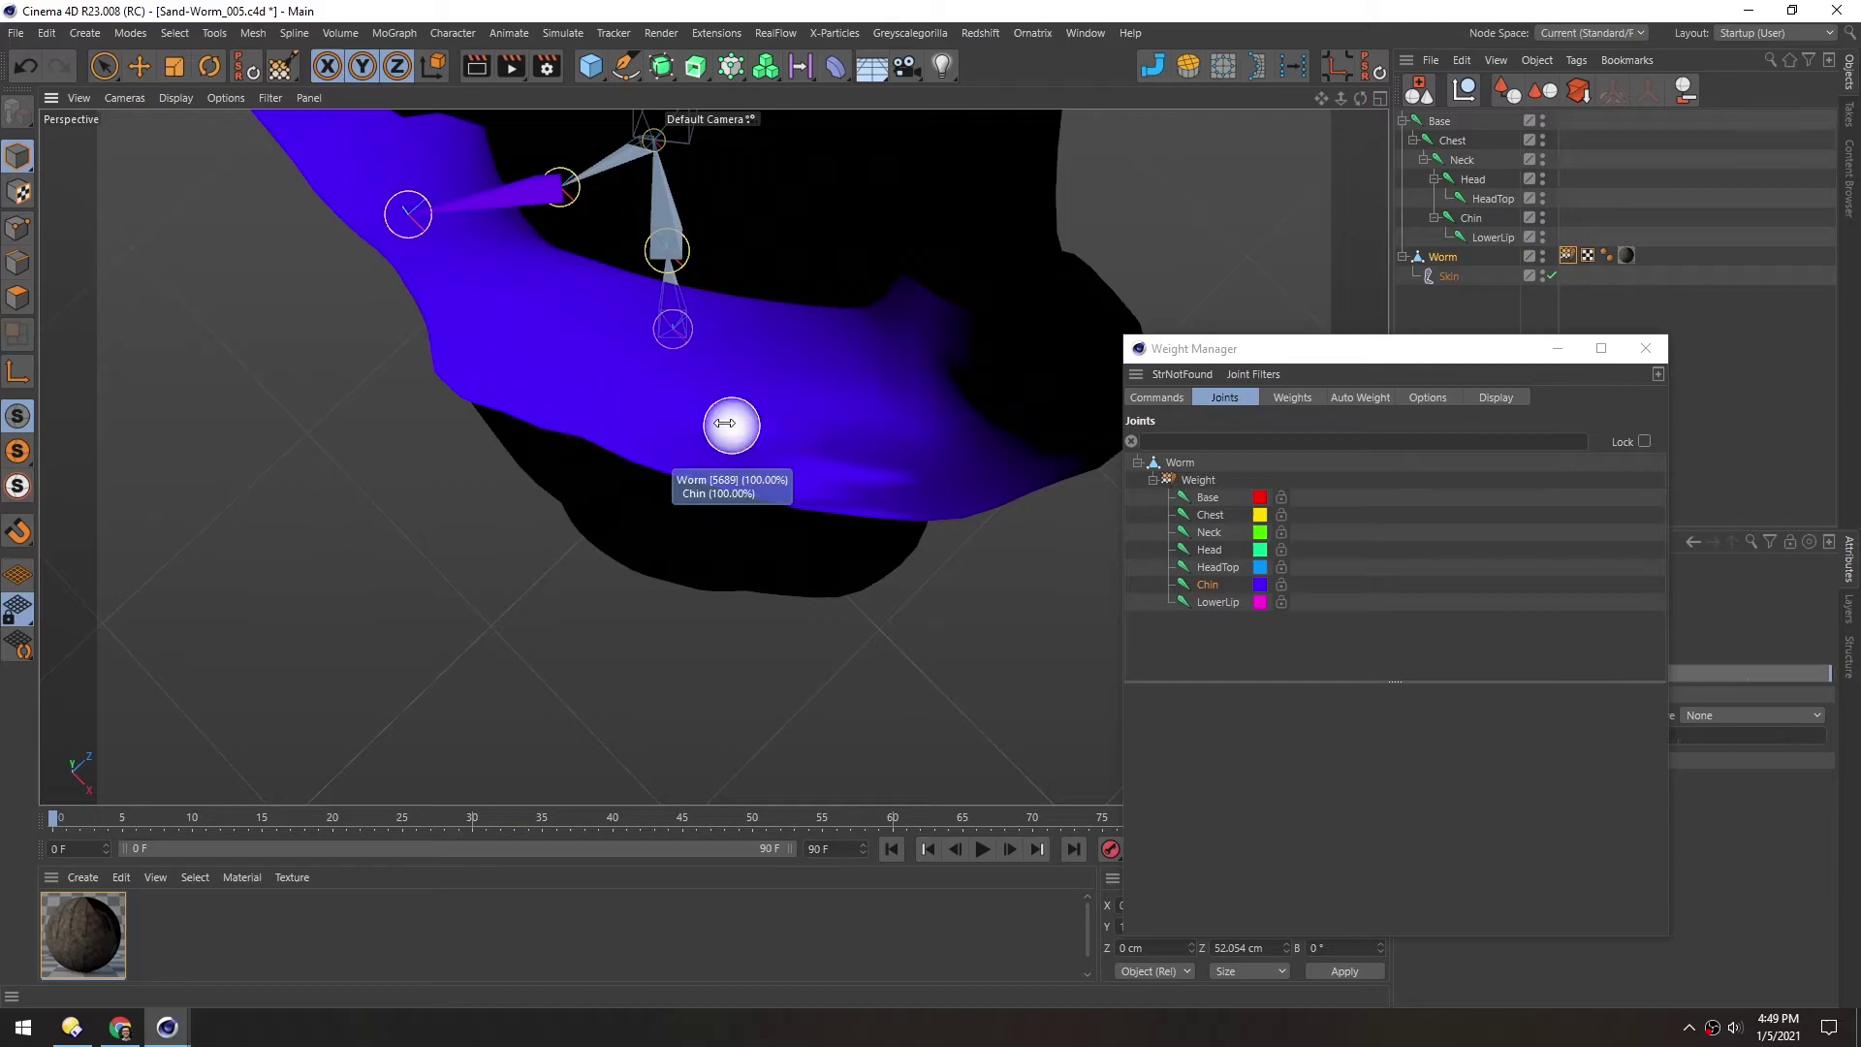
left_click_drag(514, 376, 659, 441, "alt")
middle_click_drag(911, 492, 951, 491)
mouse_move(951, 491)
left_mouse_down("alt")
mouse_move(810, 453)
mouse_move(836, 417)
mouse_move(814, 491)
mouse_move(415, 457)
mouse_move(581, 382)
mouse_move(624, 482)
mouse_move(607, 498)
mouse_move(436, 362)
mouse_move(615, 478)
mouse_move(585, 455)
mouse_move(579, 533)
mouse_move(821, 293)
left_mouse_up("alt")
scroll(679, 514, "down", 2)
left_click_drag(707, 494, 611, 523, "alt")
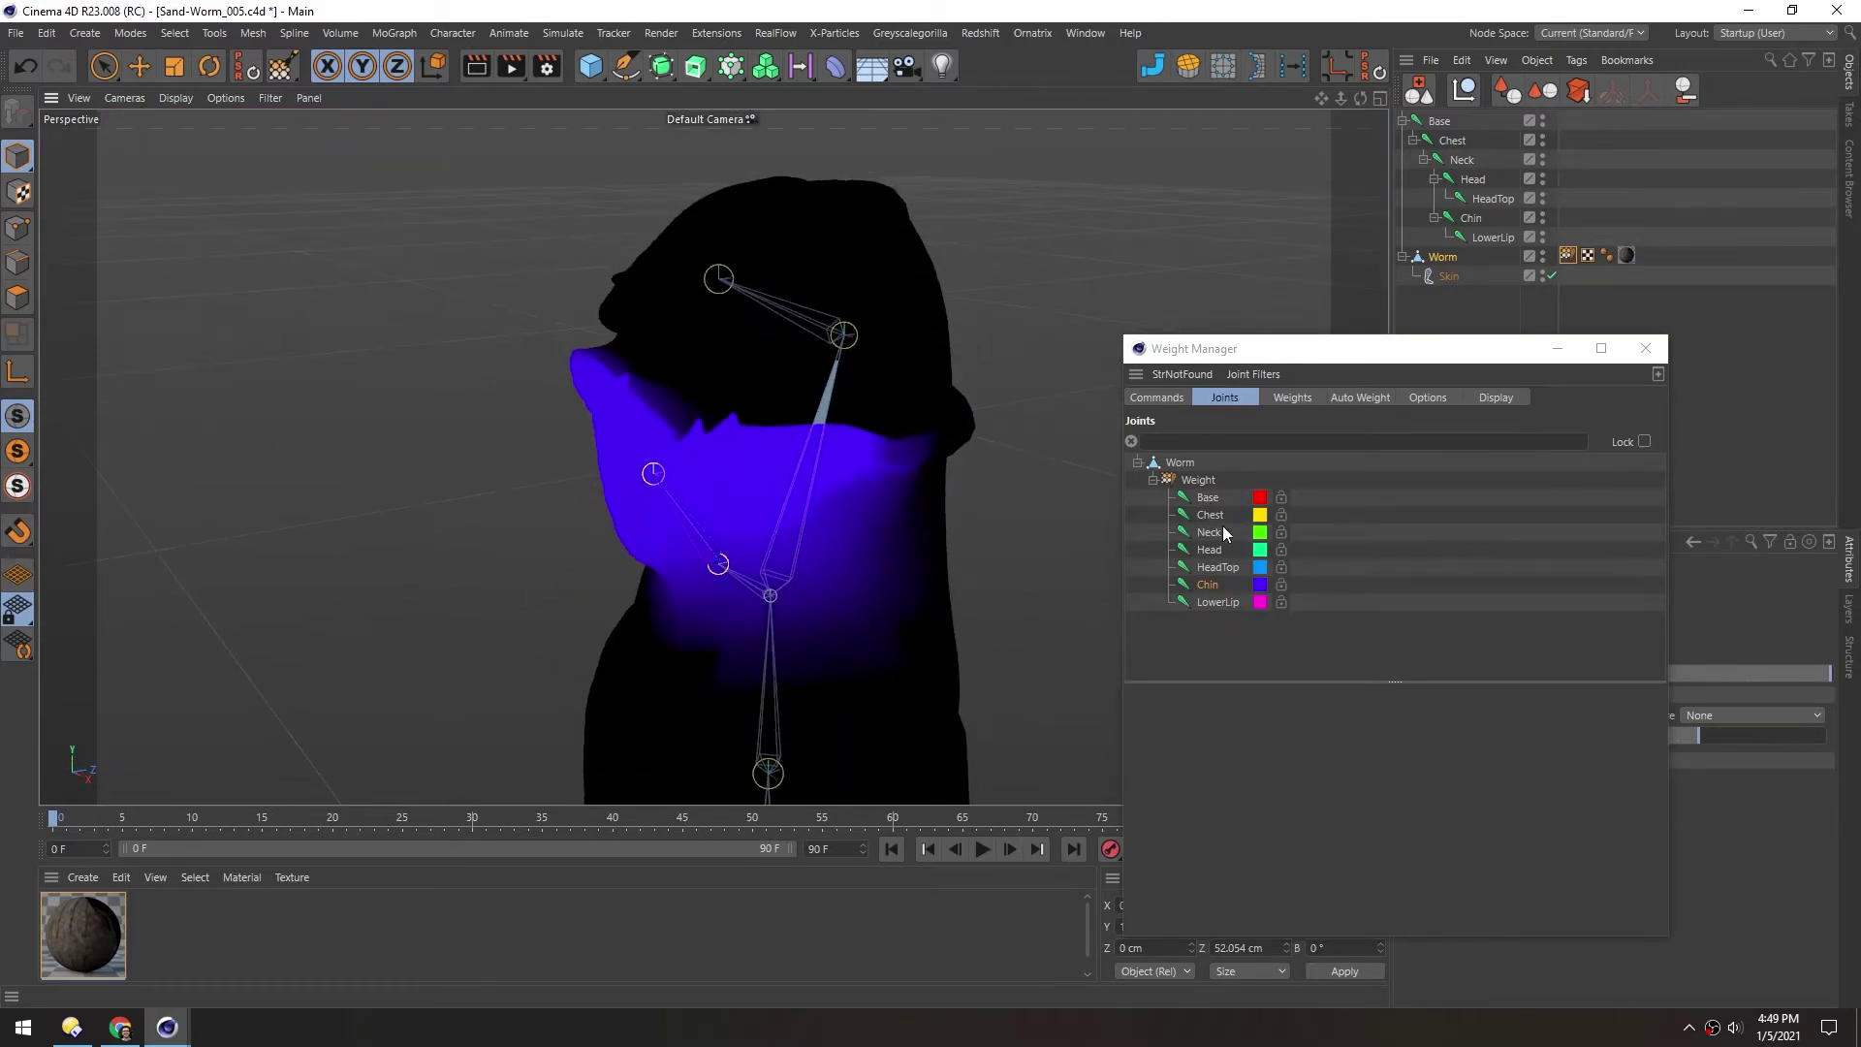
Display the Neck and Head joints' weights and examine the falloff around the upper jaw and inside the mouth
left_click(1209, 532)
left_click(1209, 550)
left_click_drag(976, 532, 802, 504, "alt")
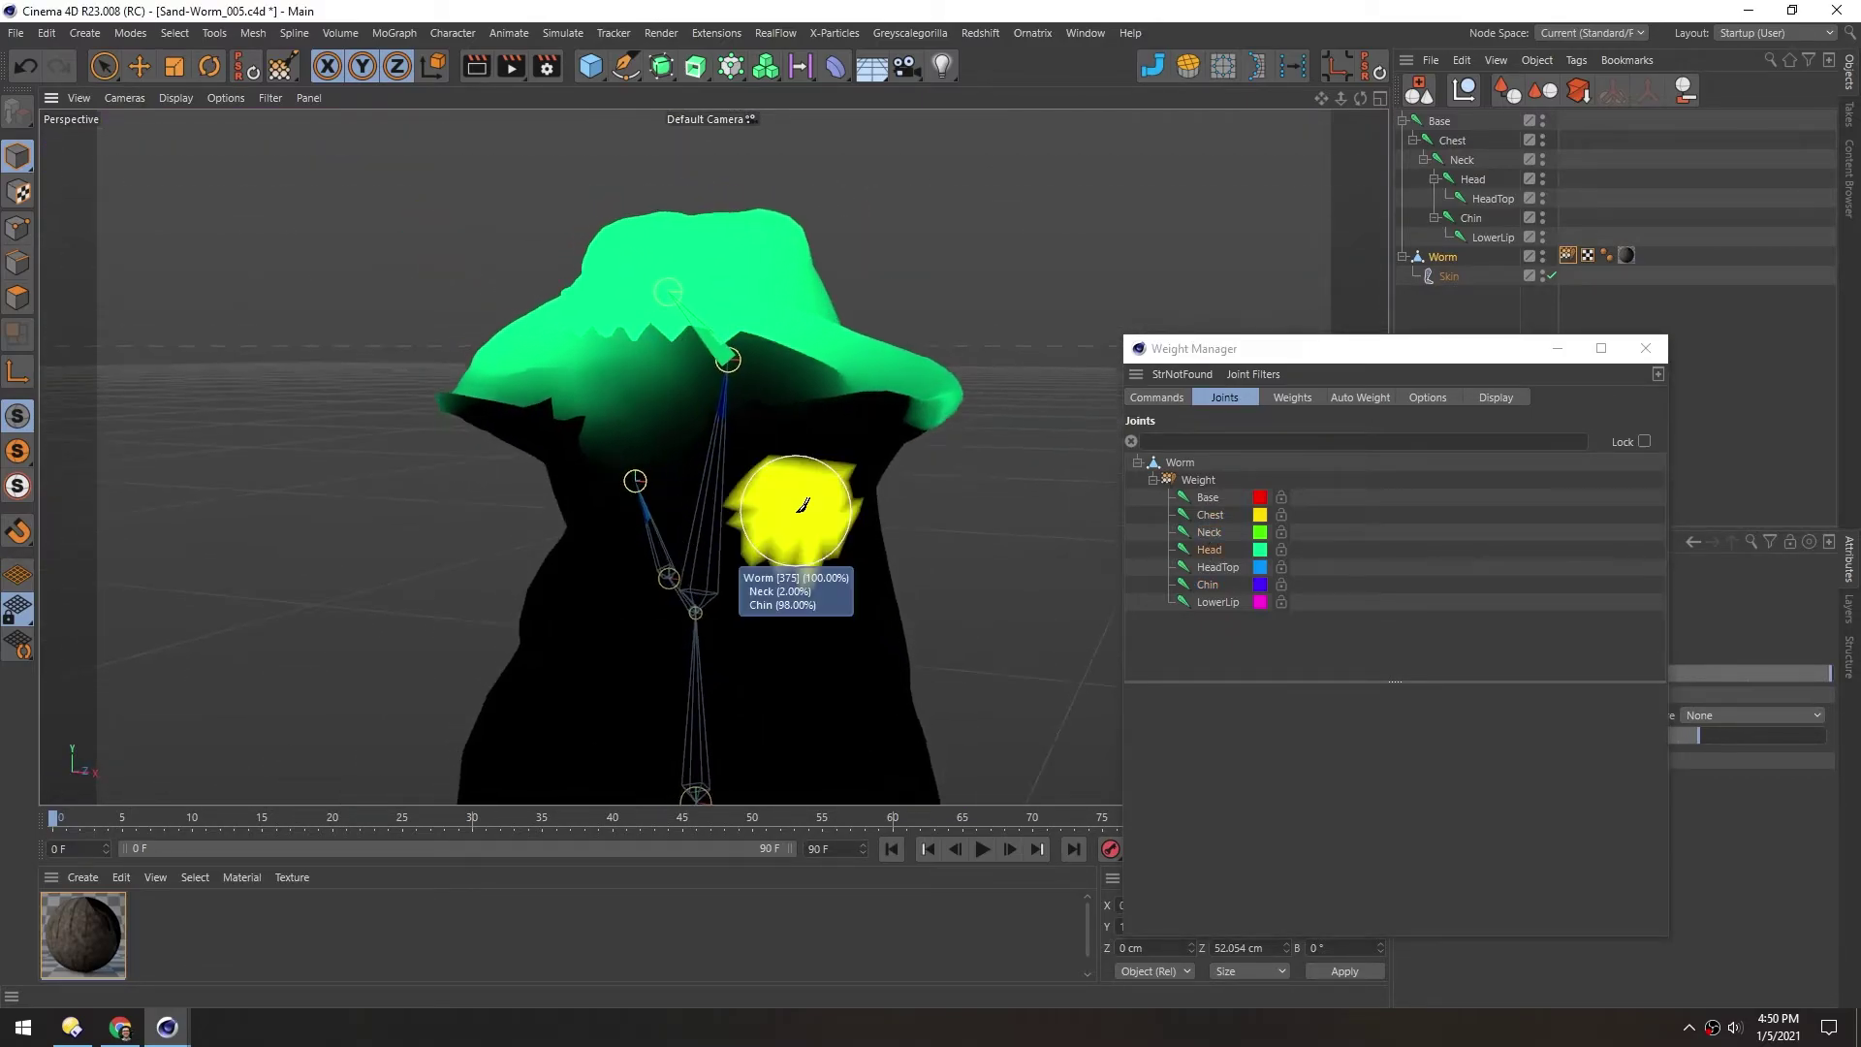
left_click_drag(610, 477, 819, 425, "alt")
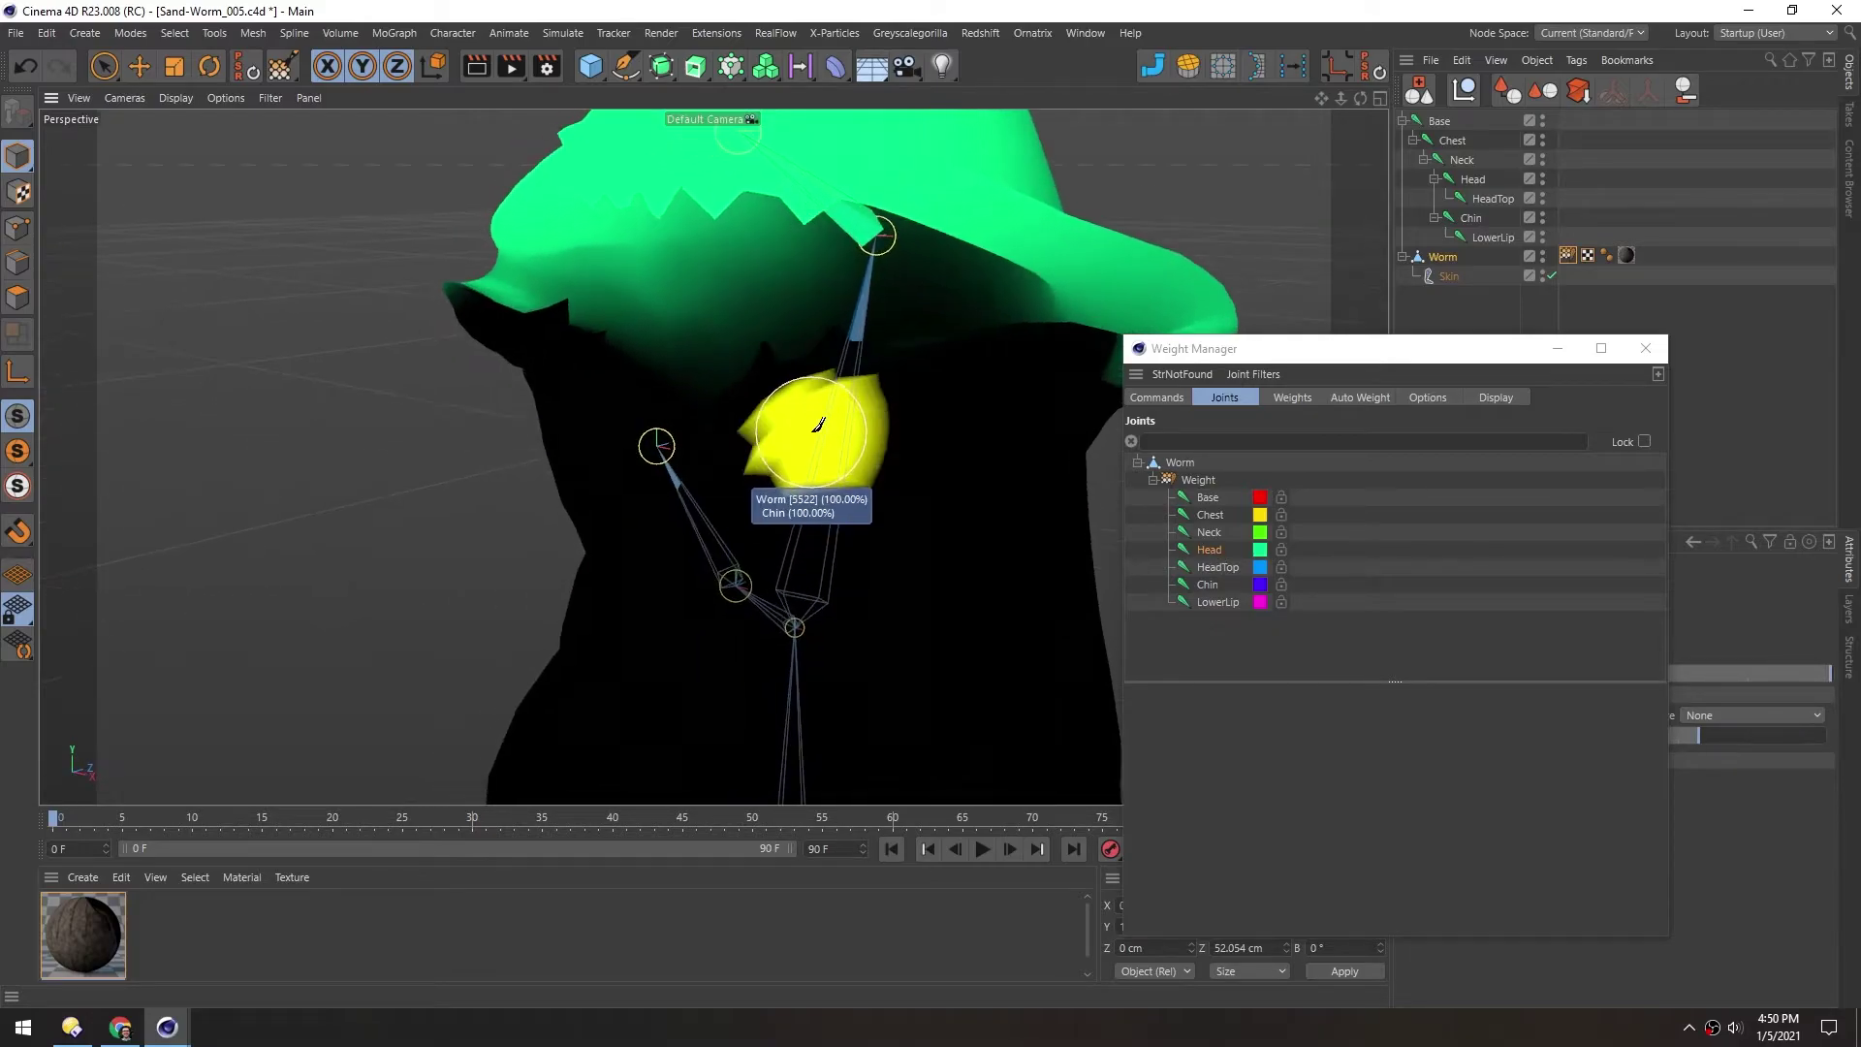
mouse_move(709, 491)
left_mouse_down("alt")
mouse_move(676, 485)
mouse_move(849, 441)
left_mouse_up("alt")
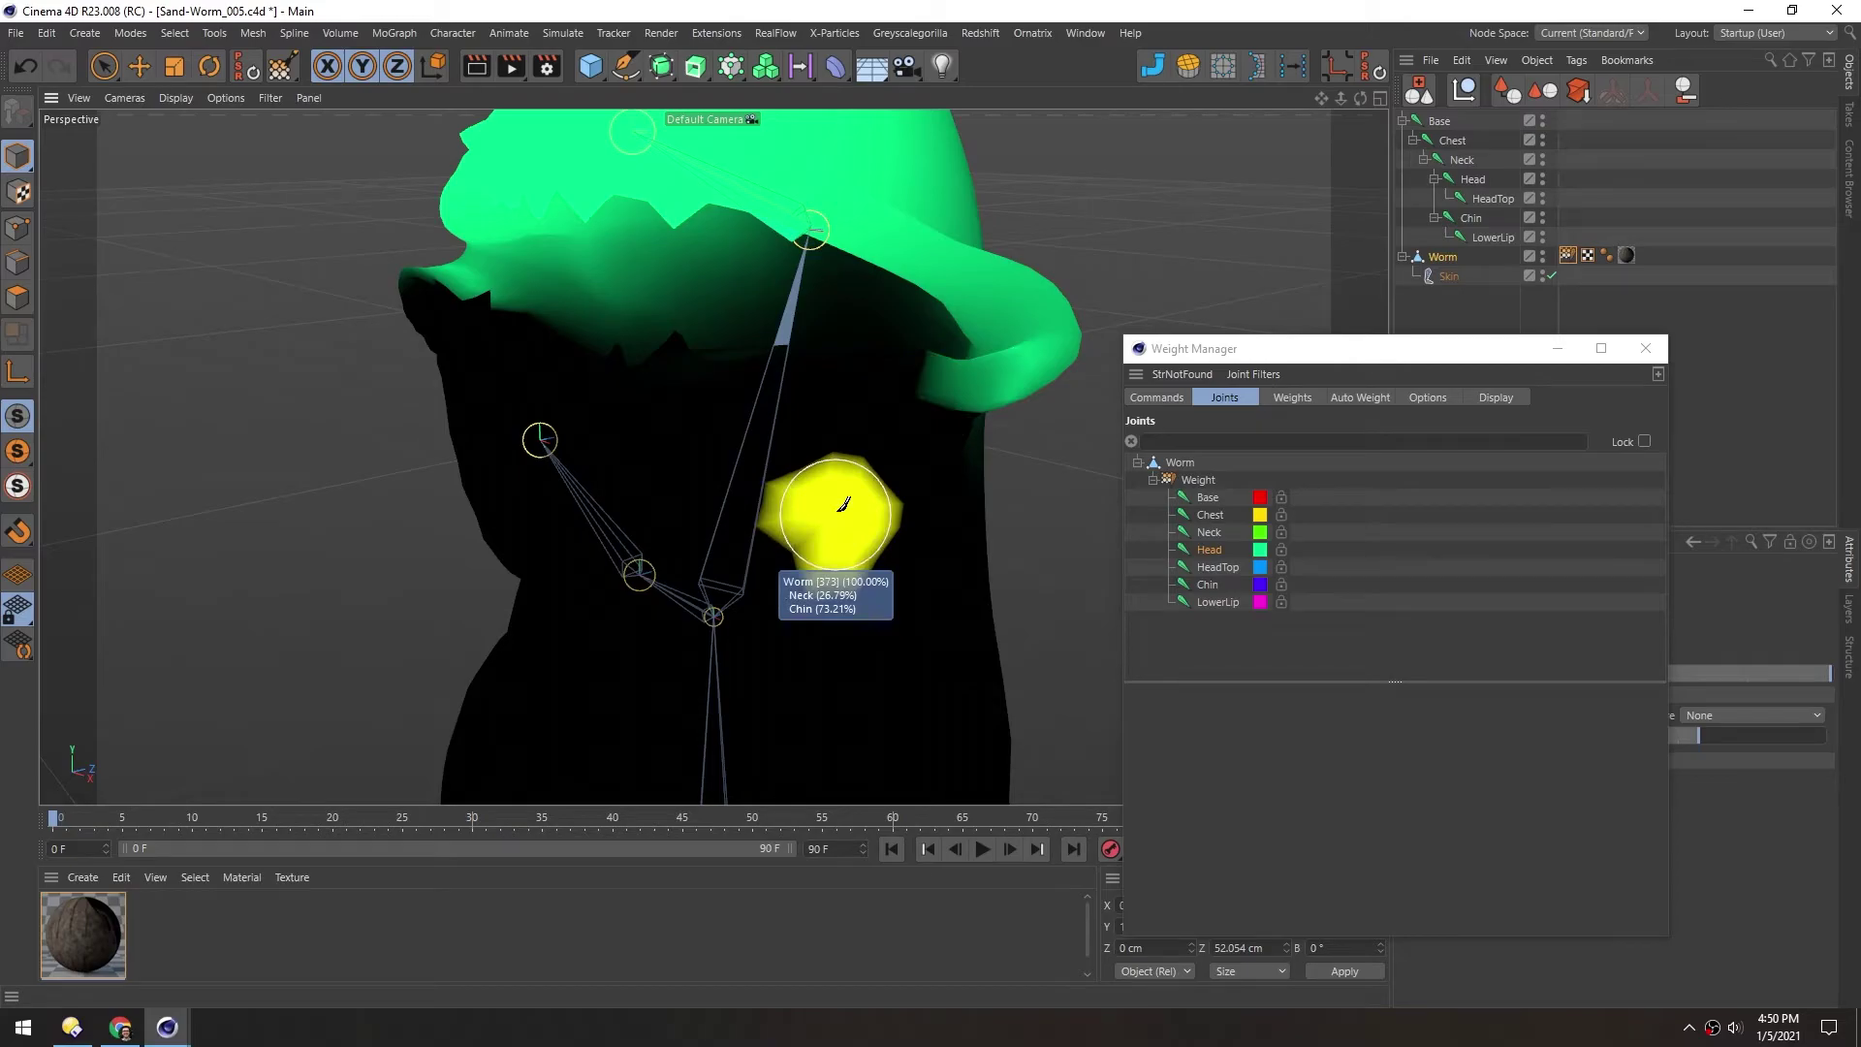
scroll(934, 457, "down", 3)
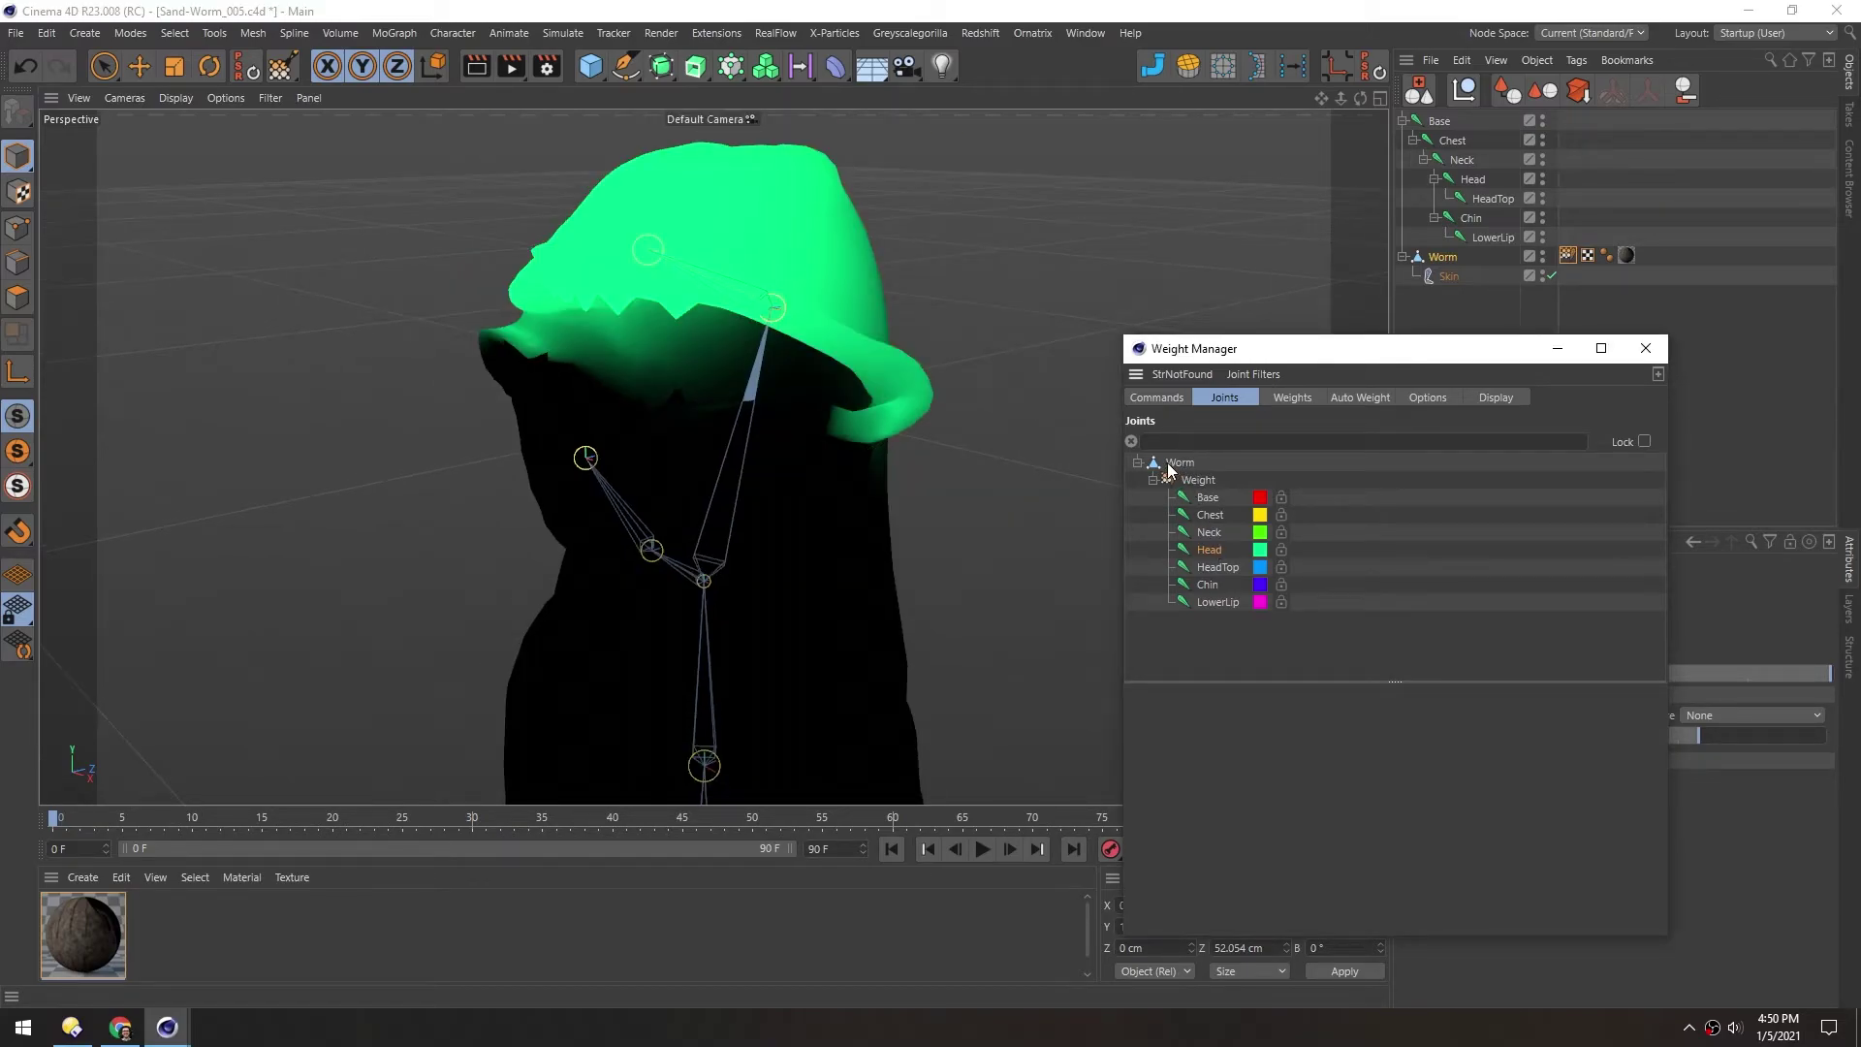
Select all the Worm's joints, set the weight command mode to Smooth and apply it to all weights at 100% strength
left_click(1157, 465)
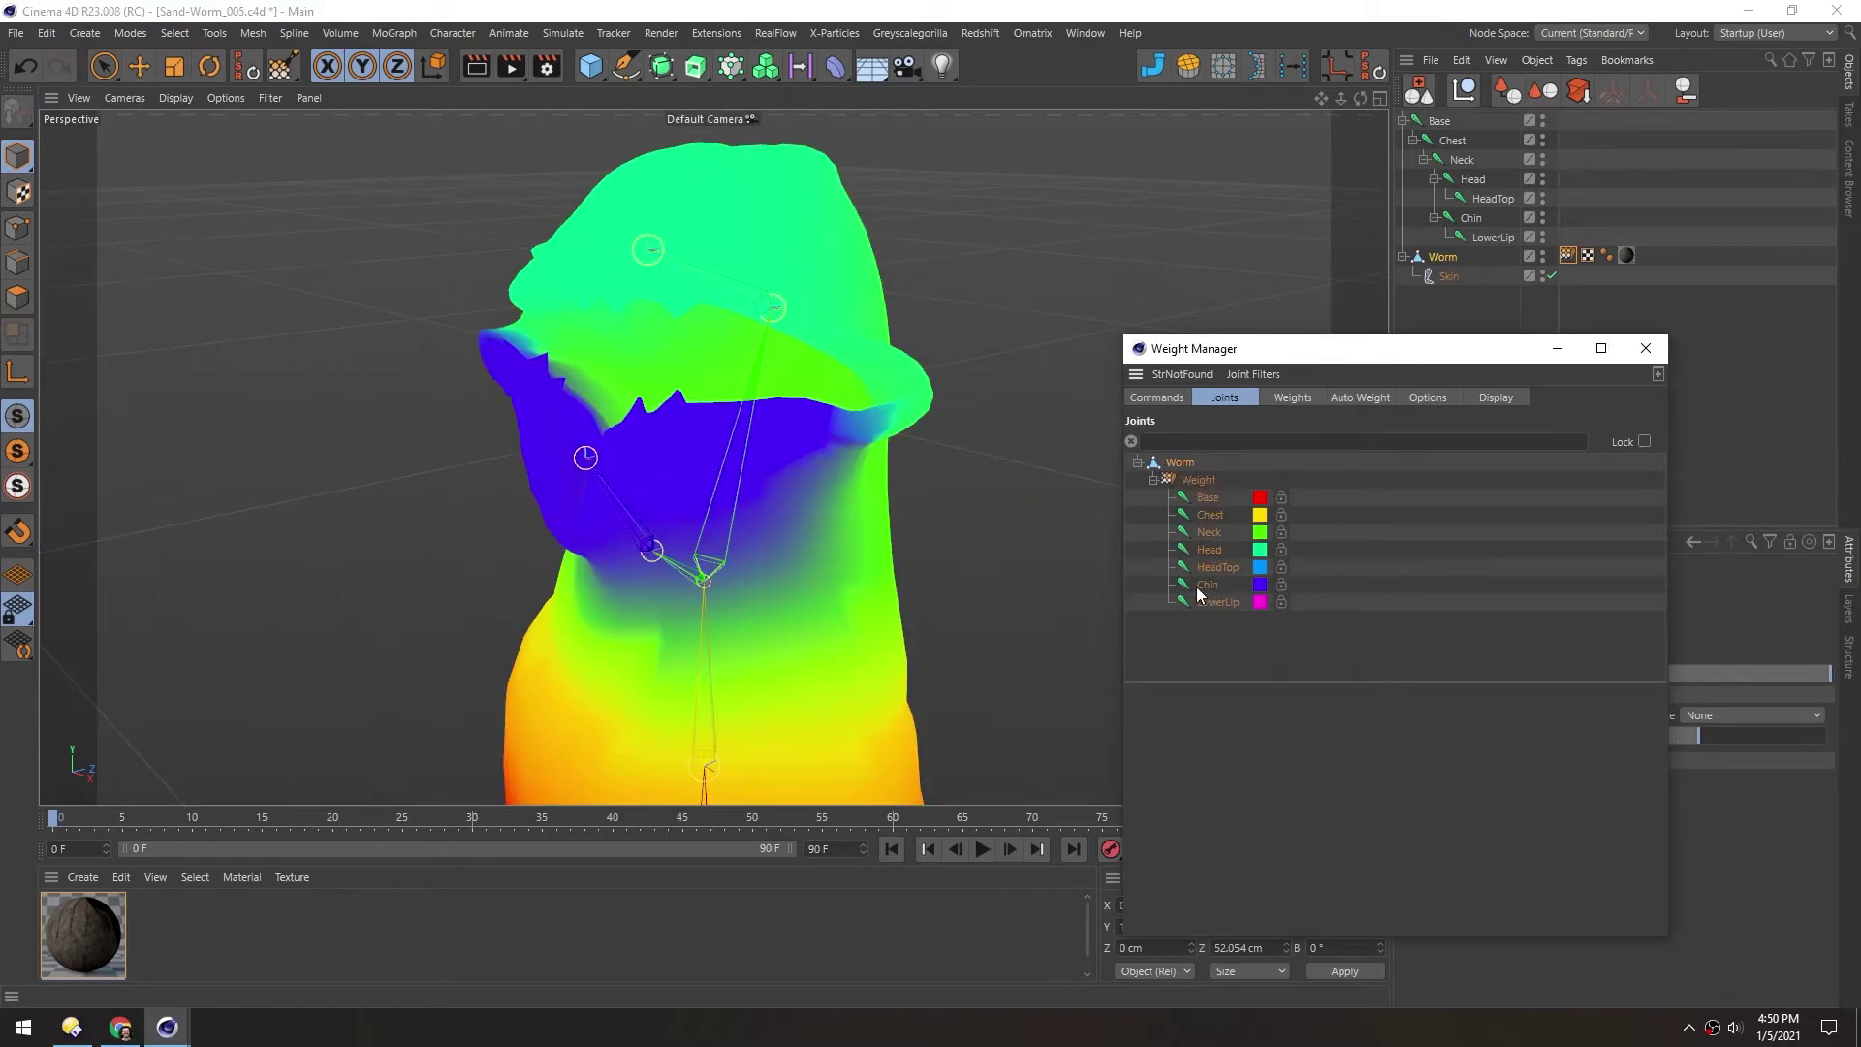
left_click(1160, 399)
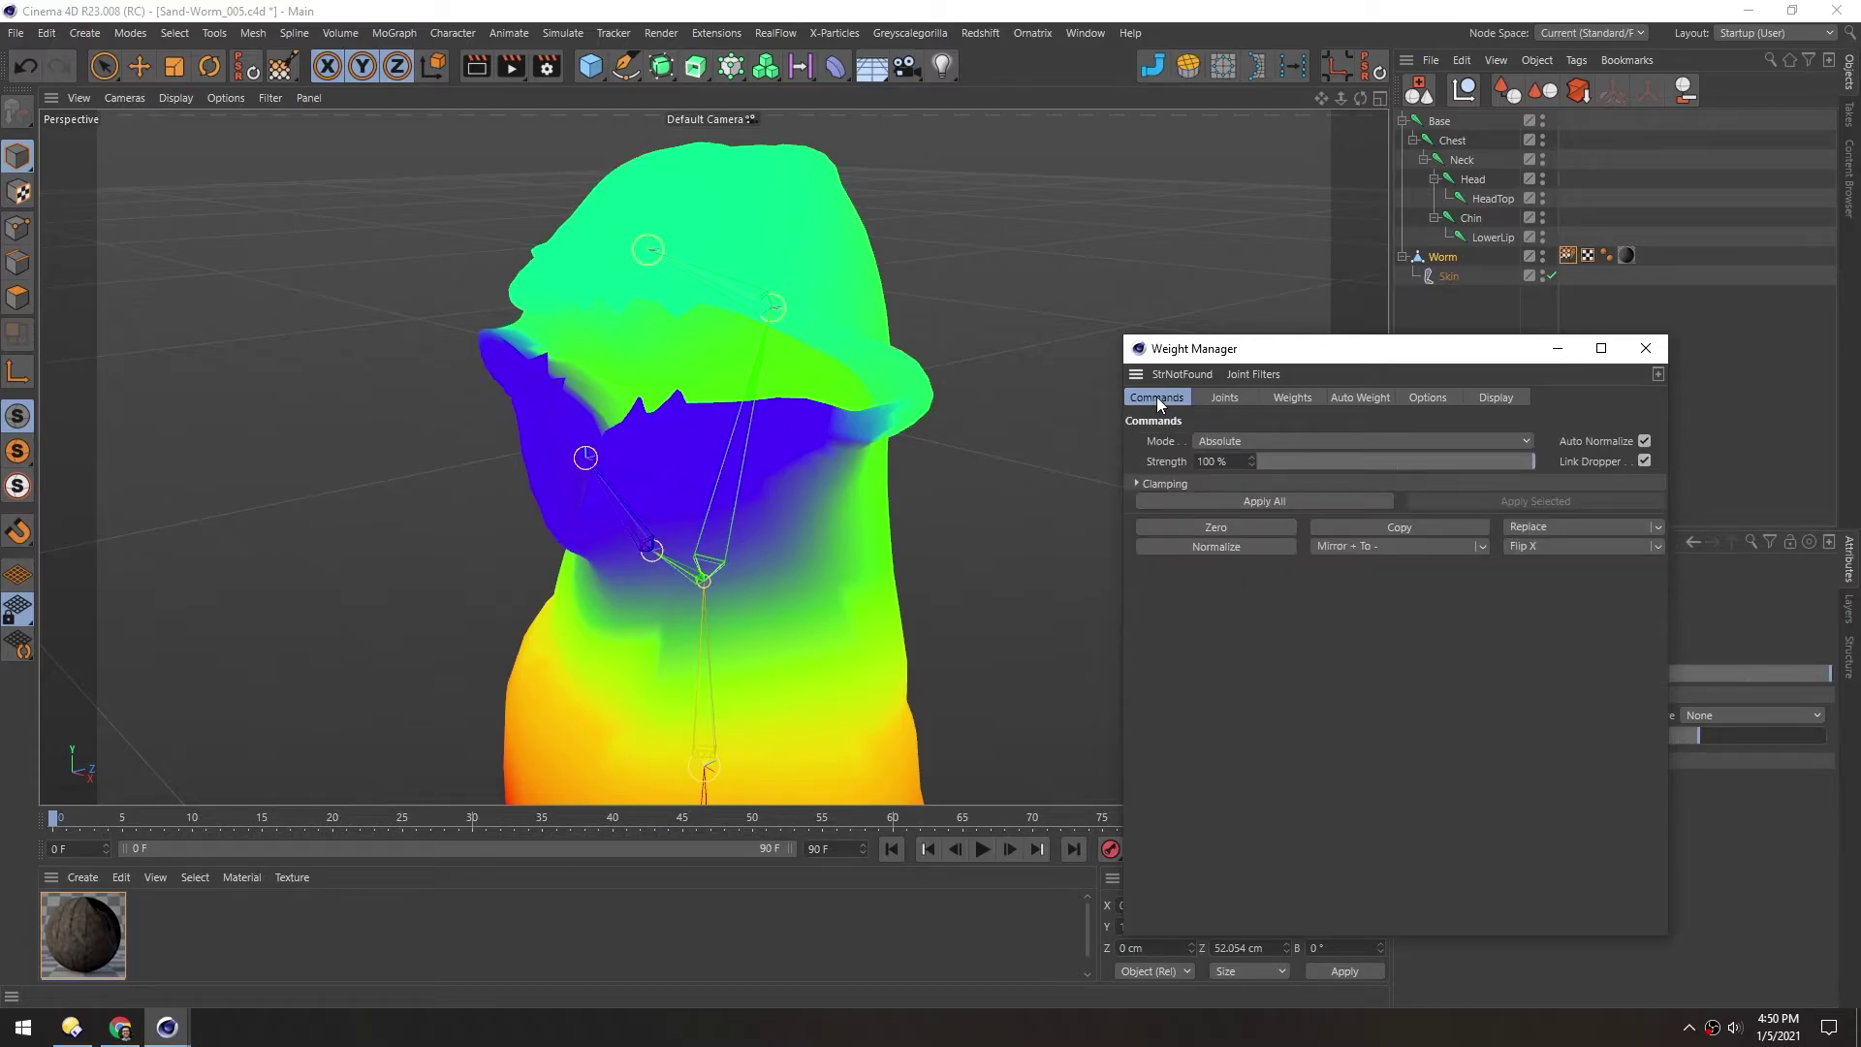
left_click(1270, 440)
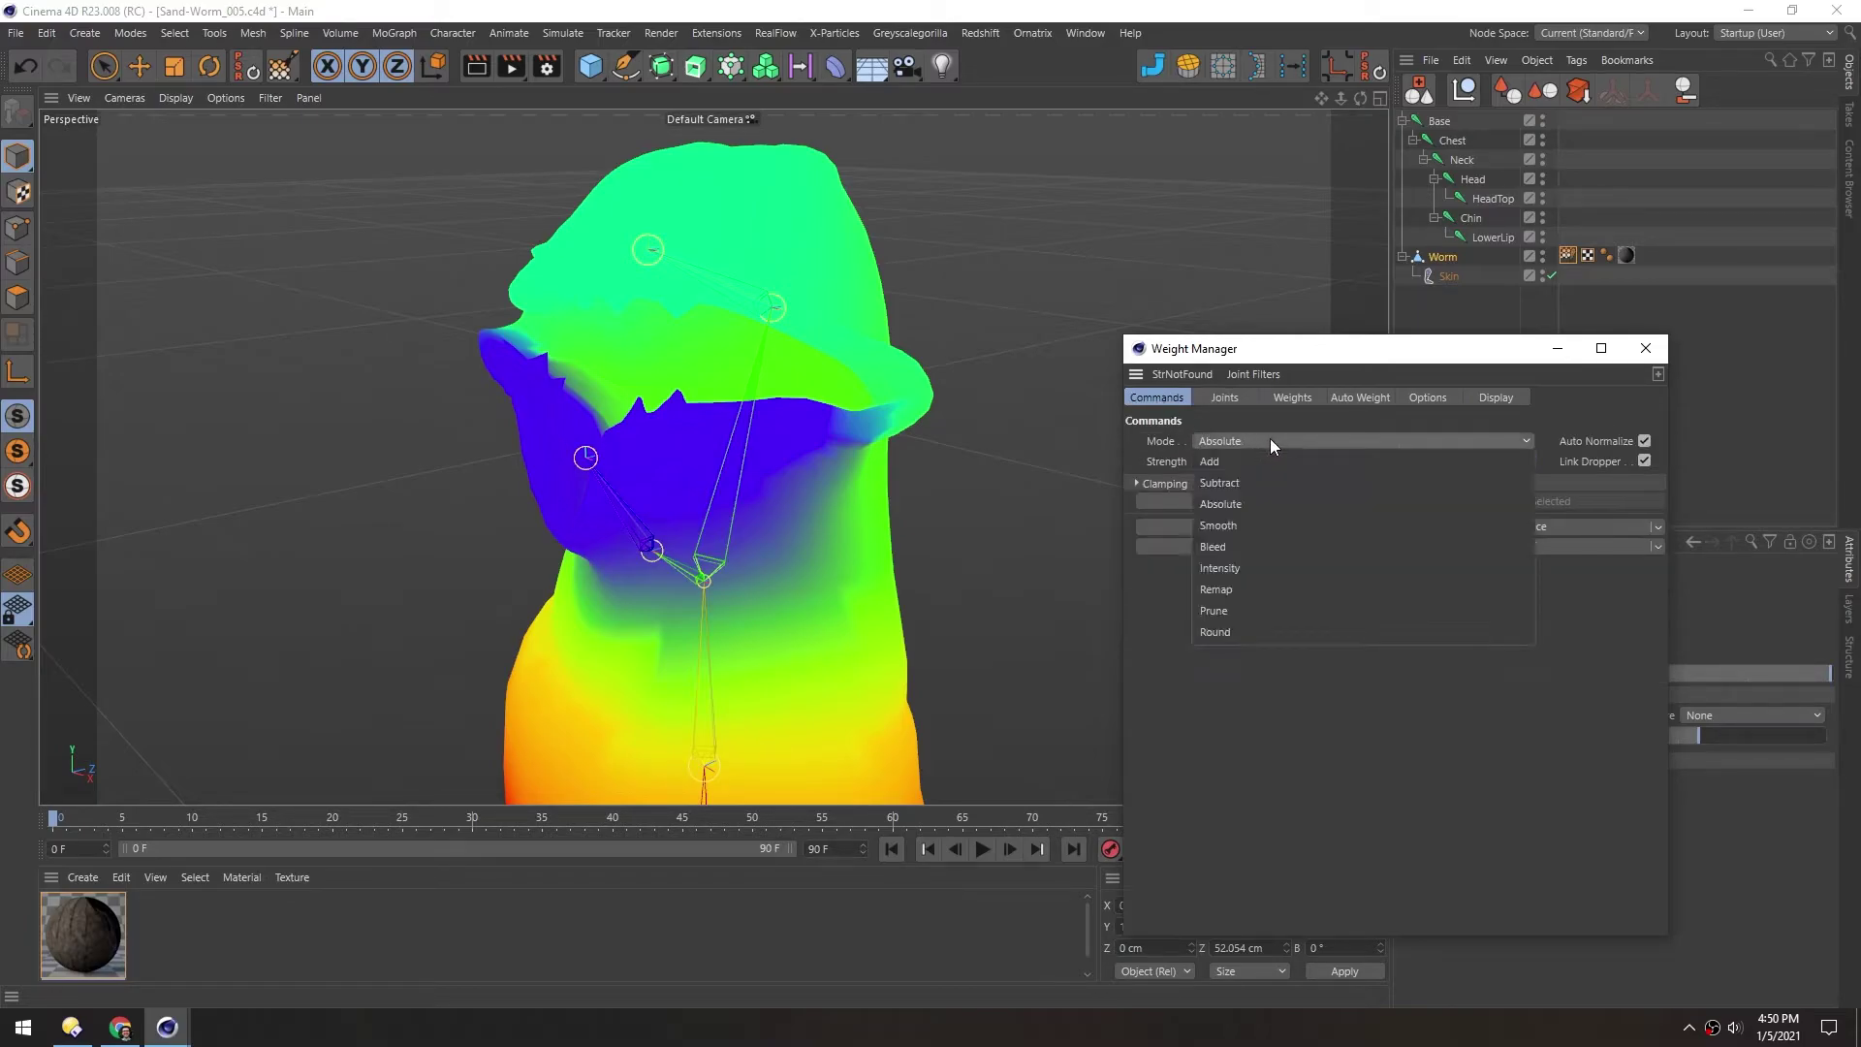
left_click(1262, 524)
left_click(675, 468)
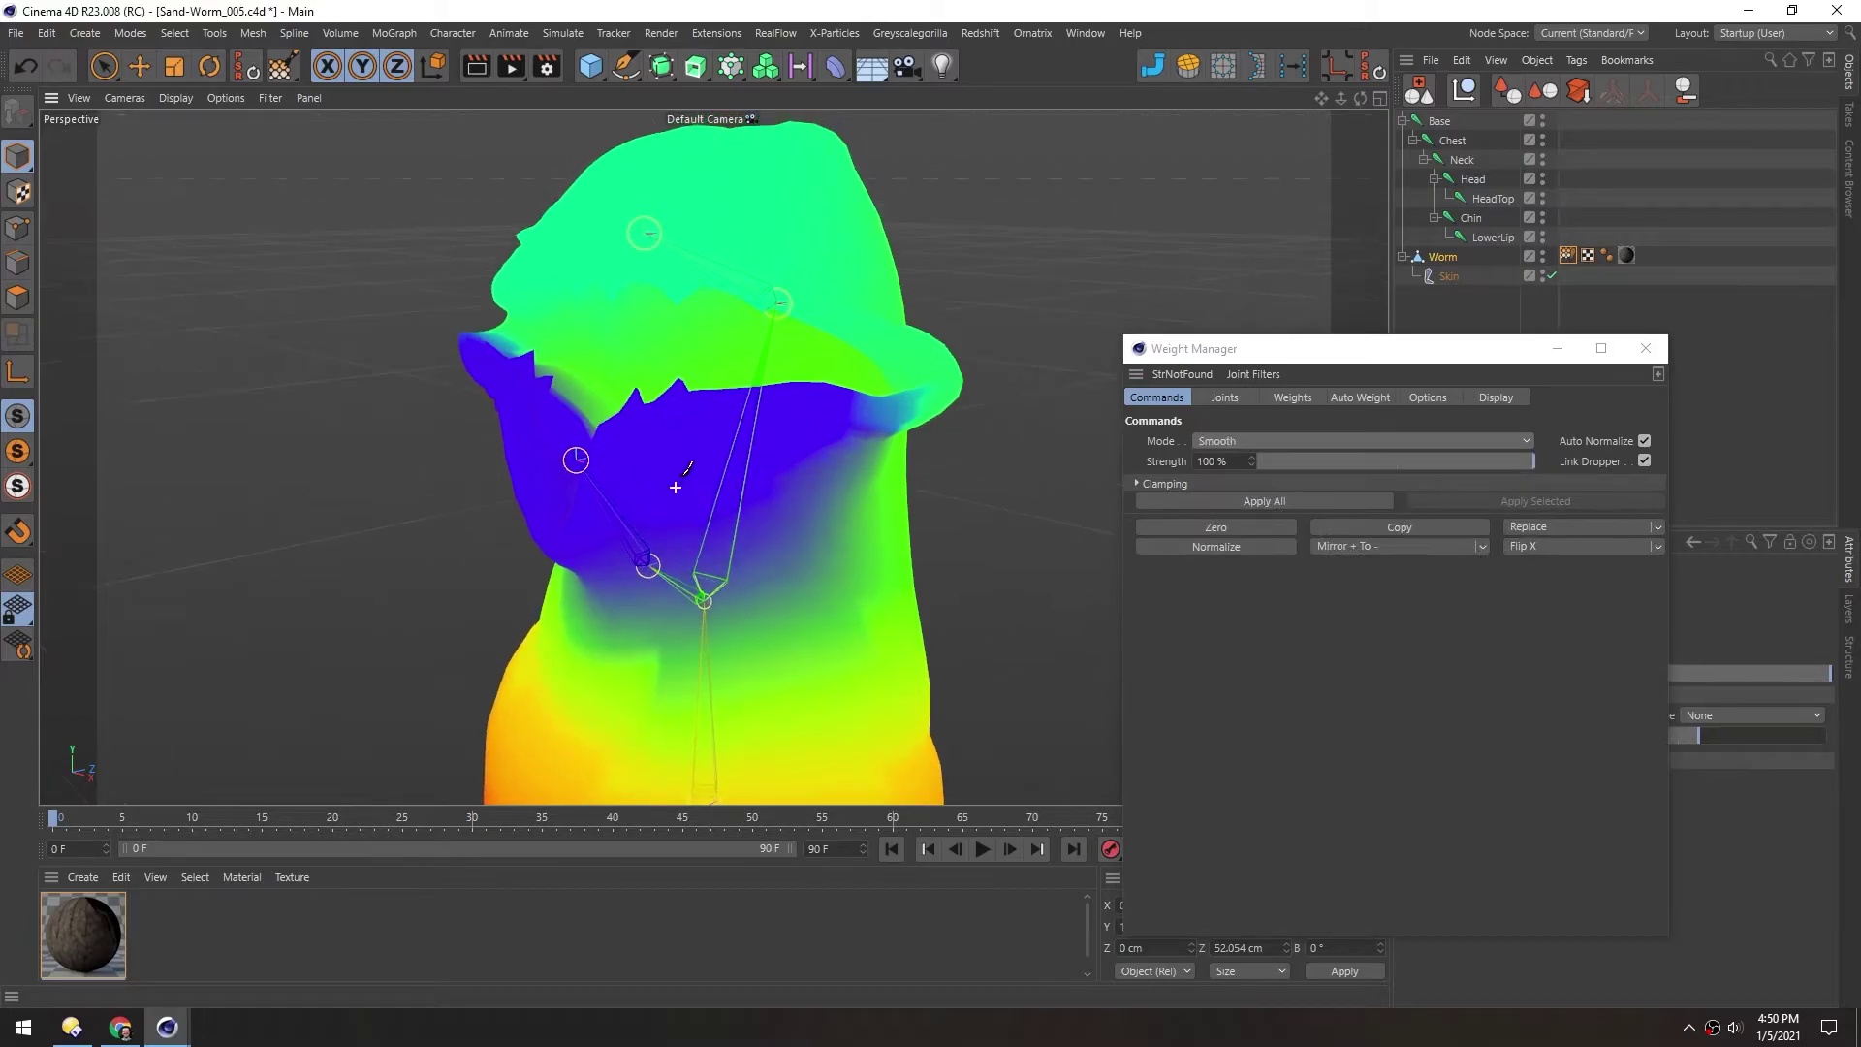
left_click(1261, 502)
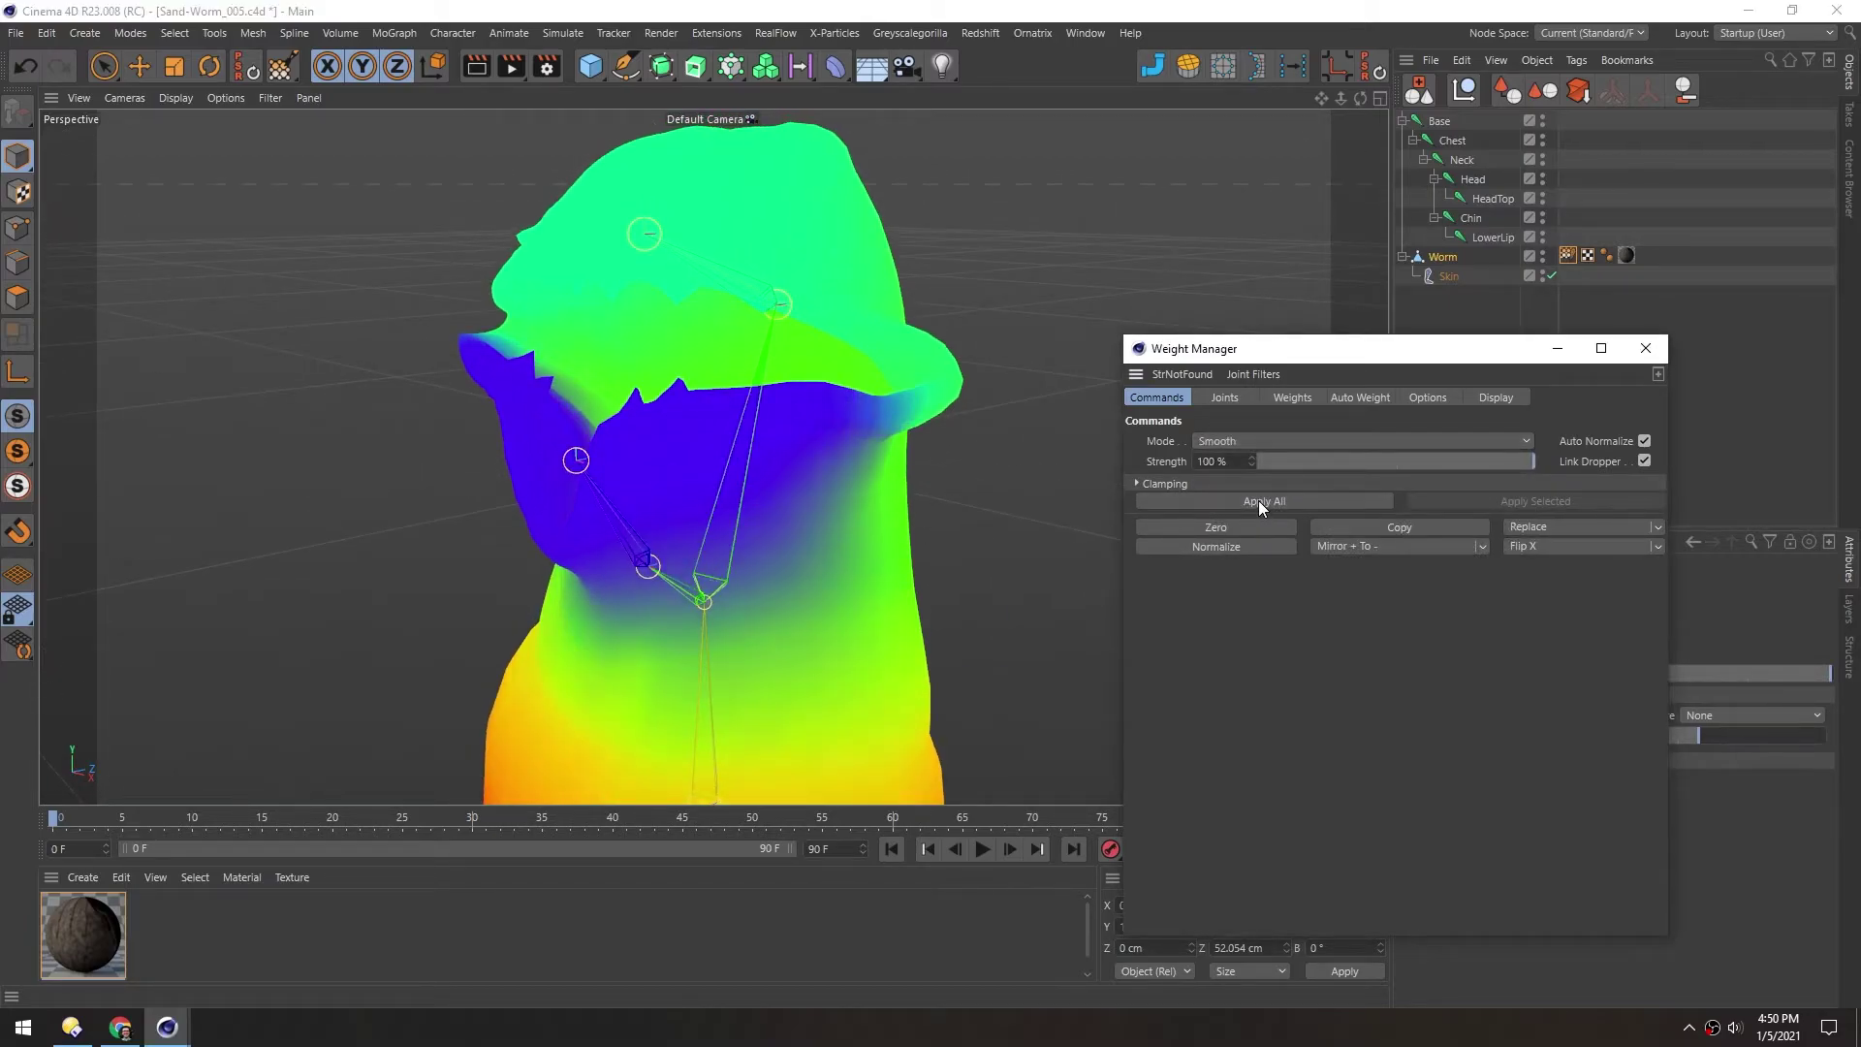
Inspect the blends along the body and apply the Smooth weight command to the whole Worm two more times
middle_click_drag(725, 494, 708, 412, "alt")
scroll(718, 636, "down", 3)
left_click_drag(719, 492, 895, 492, "alt")
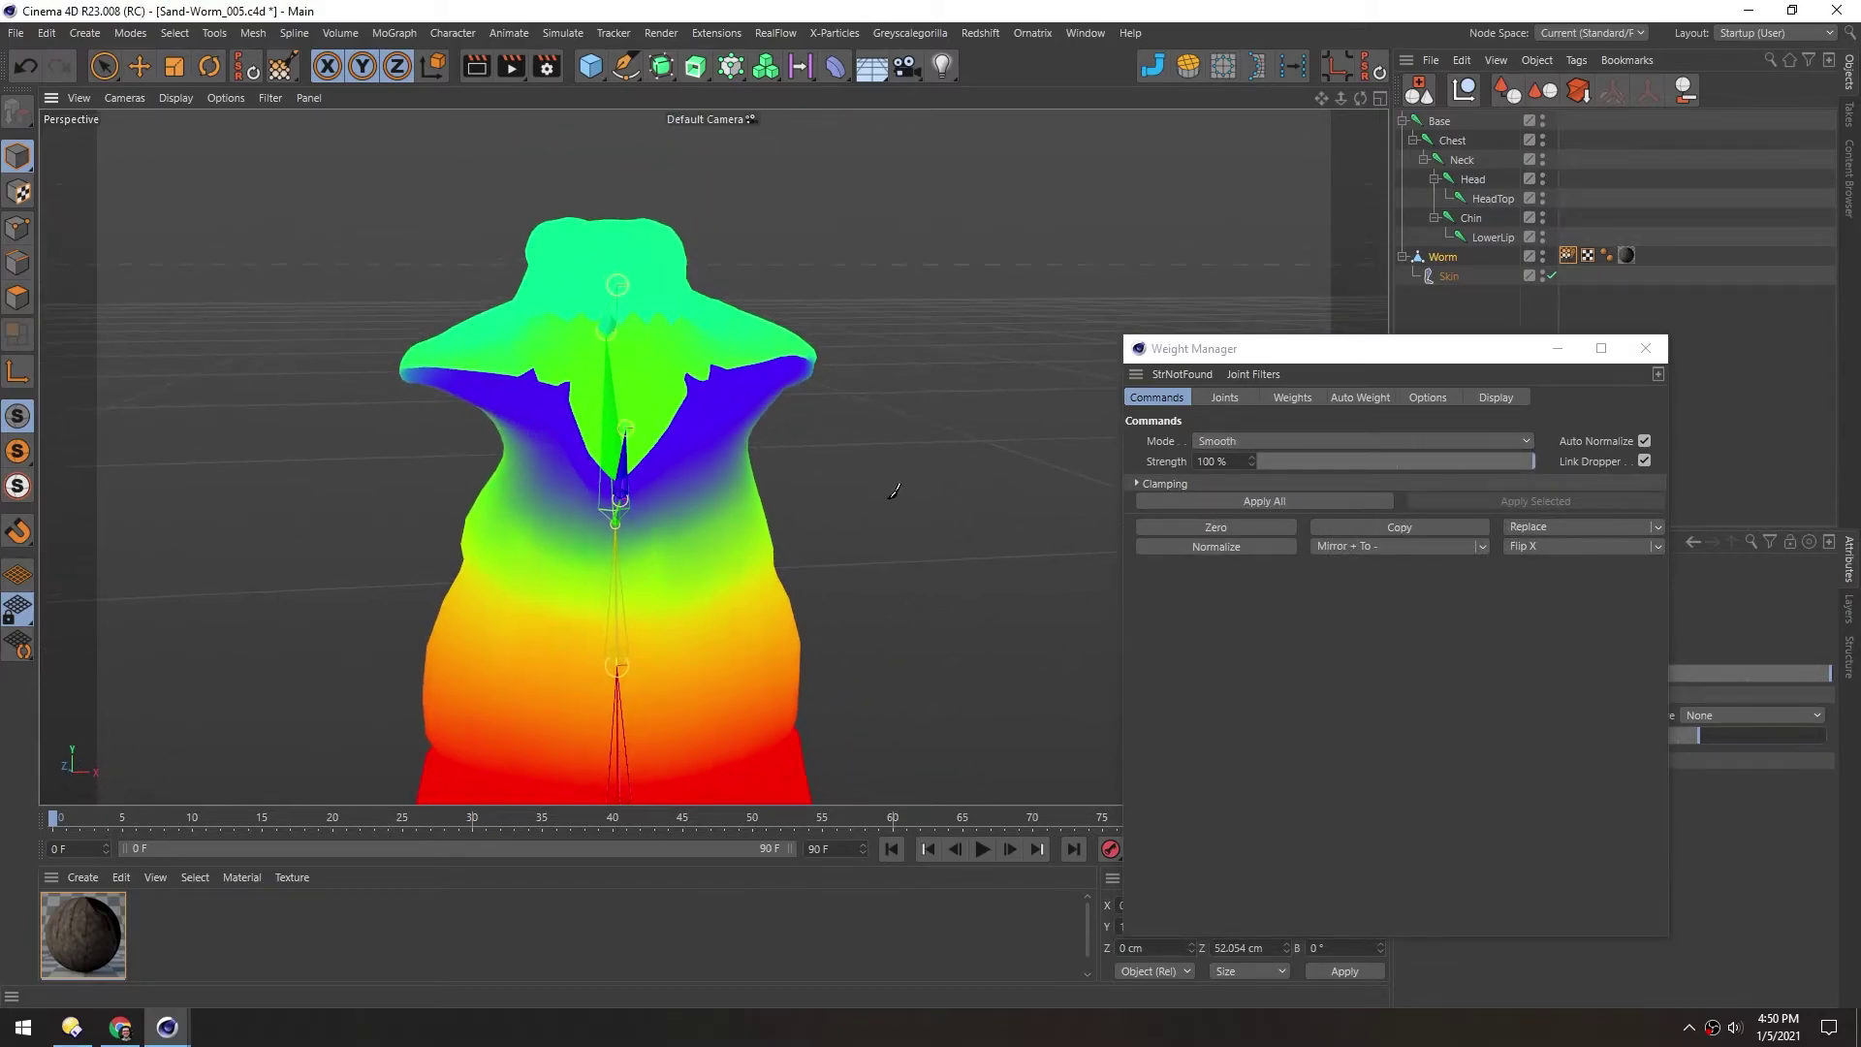
mouse_move(624, 478)
left_mouse_down("alt")
mouse_move(665, 524)
mouse_move(707, 500)
left_mouse_up("alt")
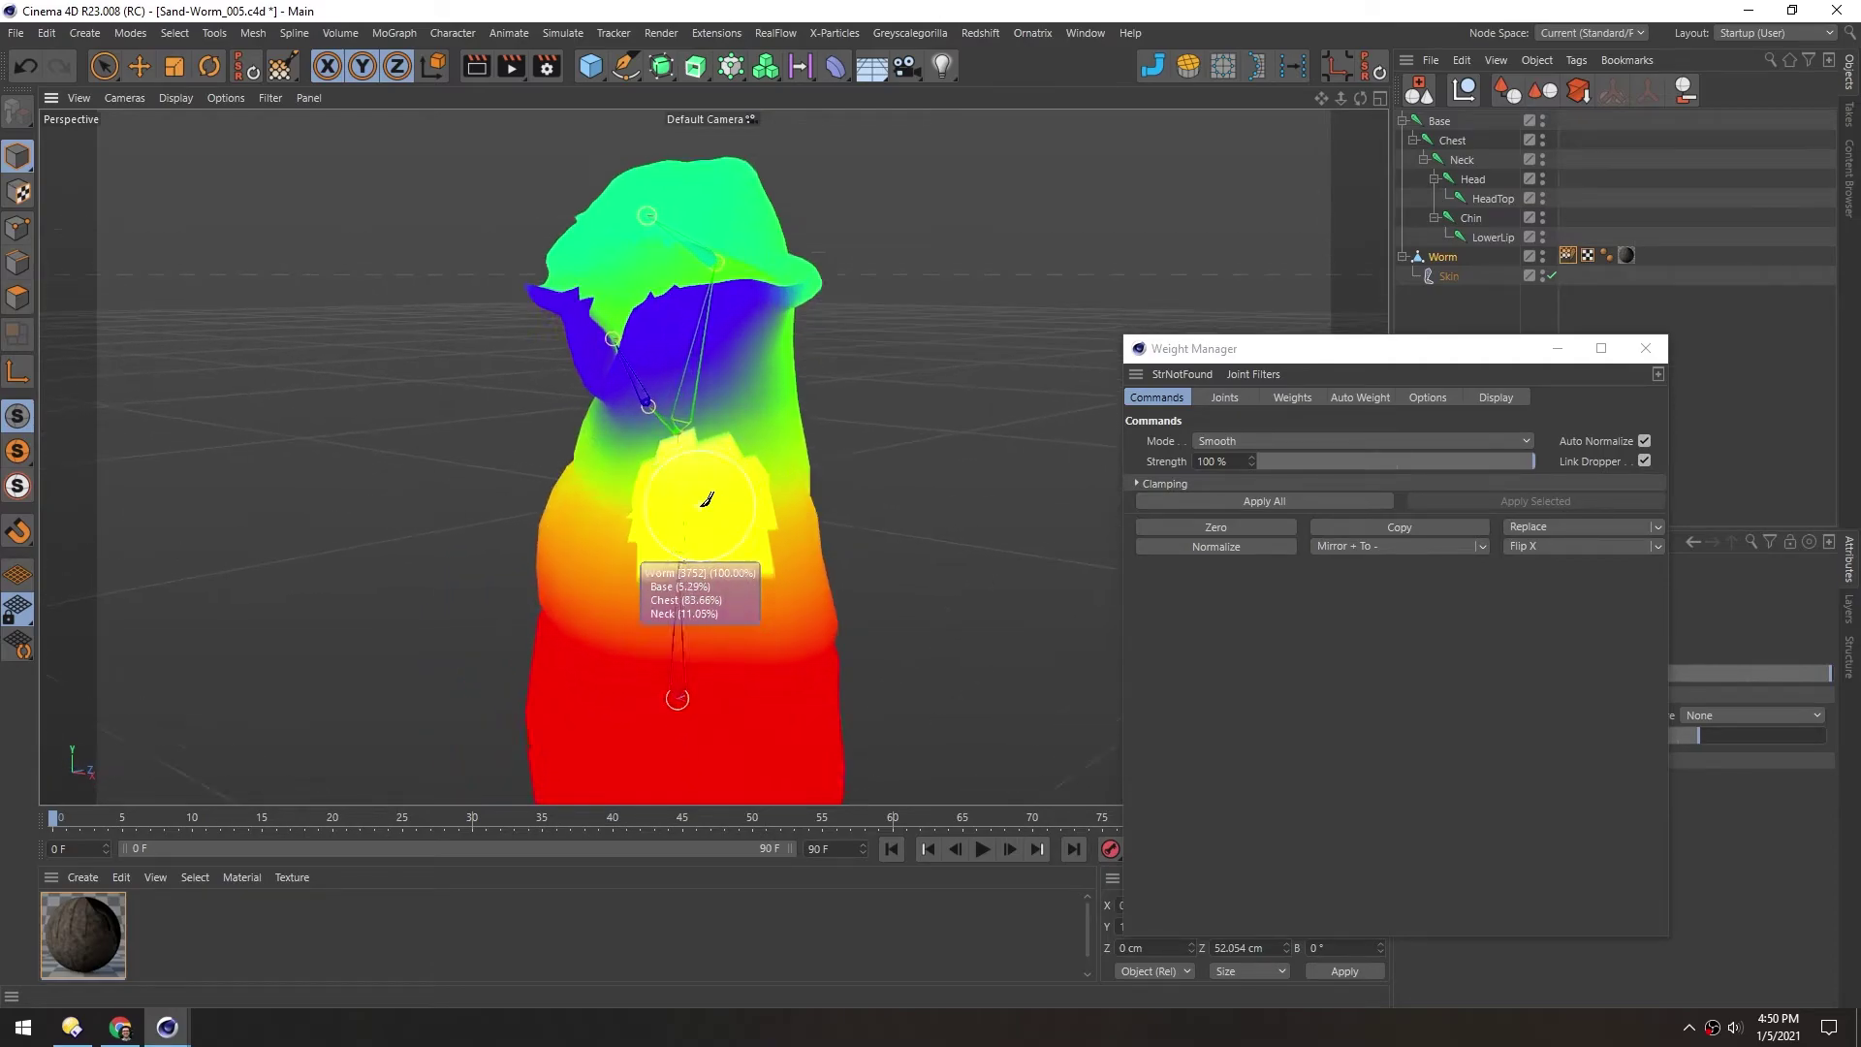
scroll(701, 505, "up", 1)
middle_click_drag(681, 546, 702, 517, "alt")
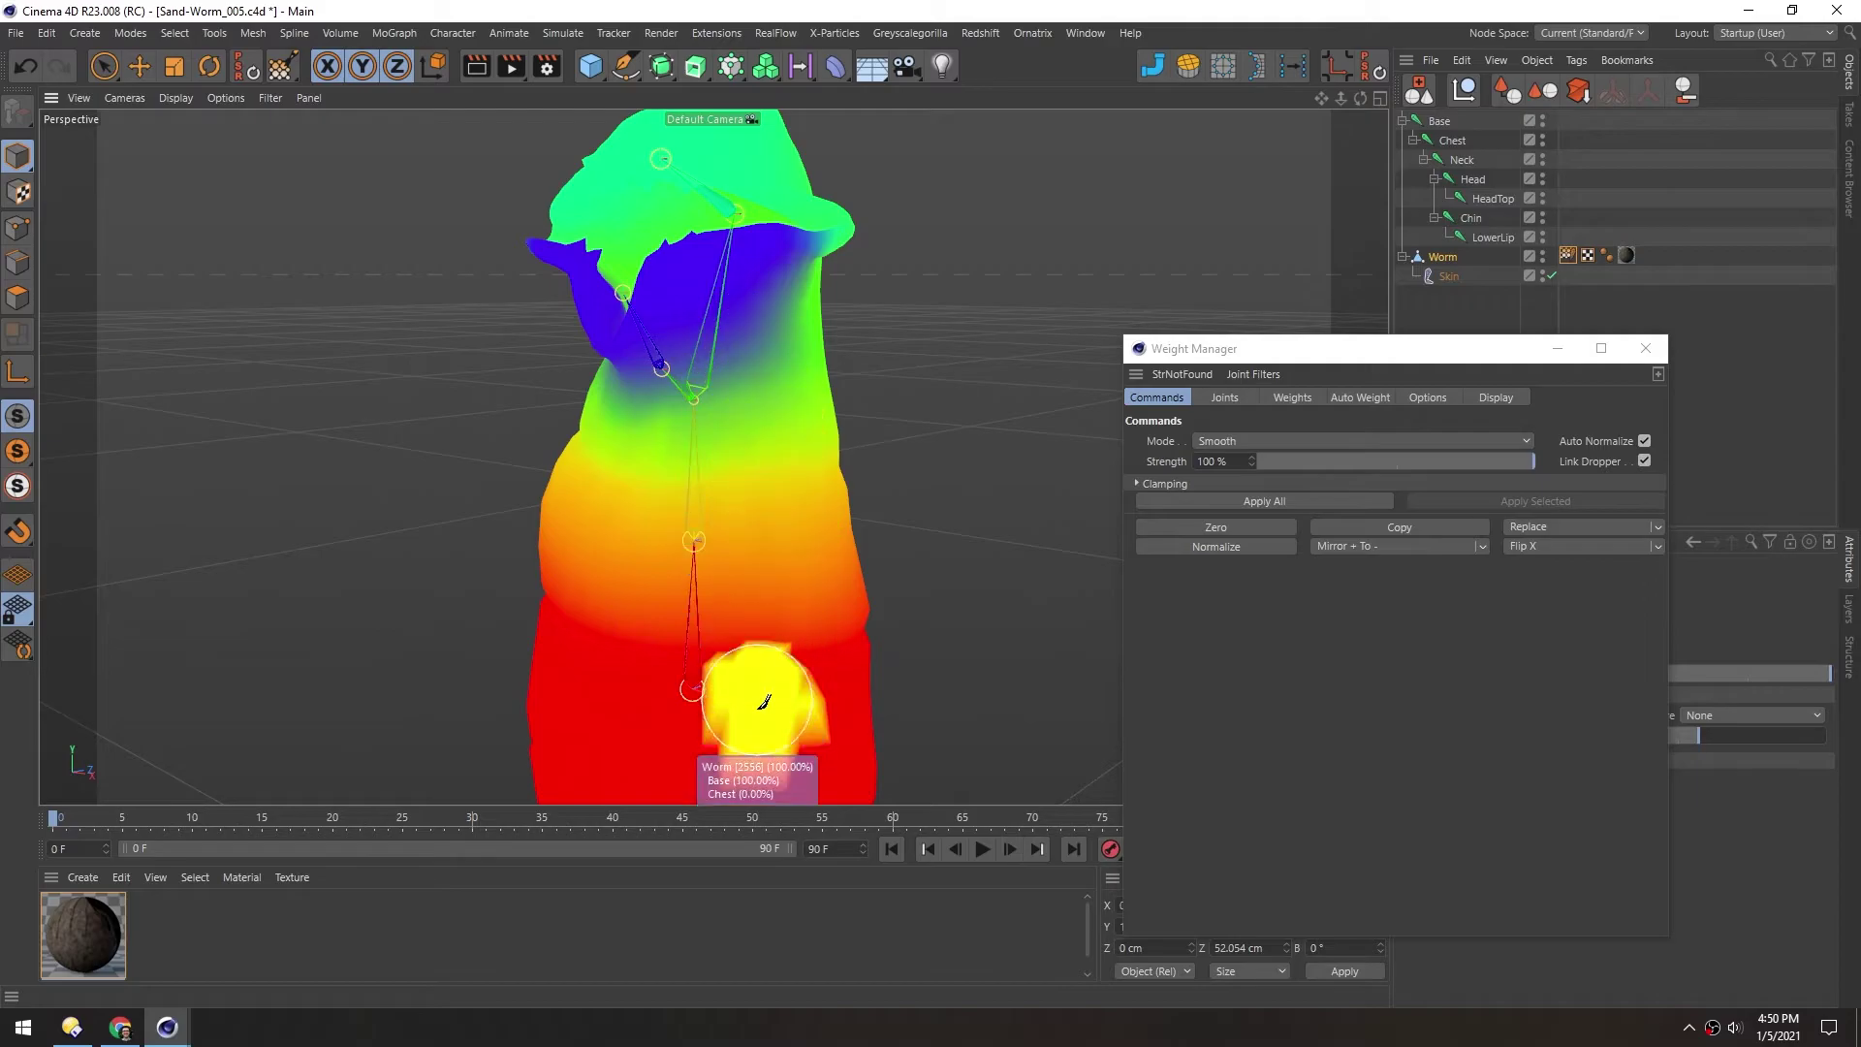
middle_click_drag(764, 433, 791, 515, "alt")
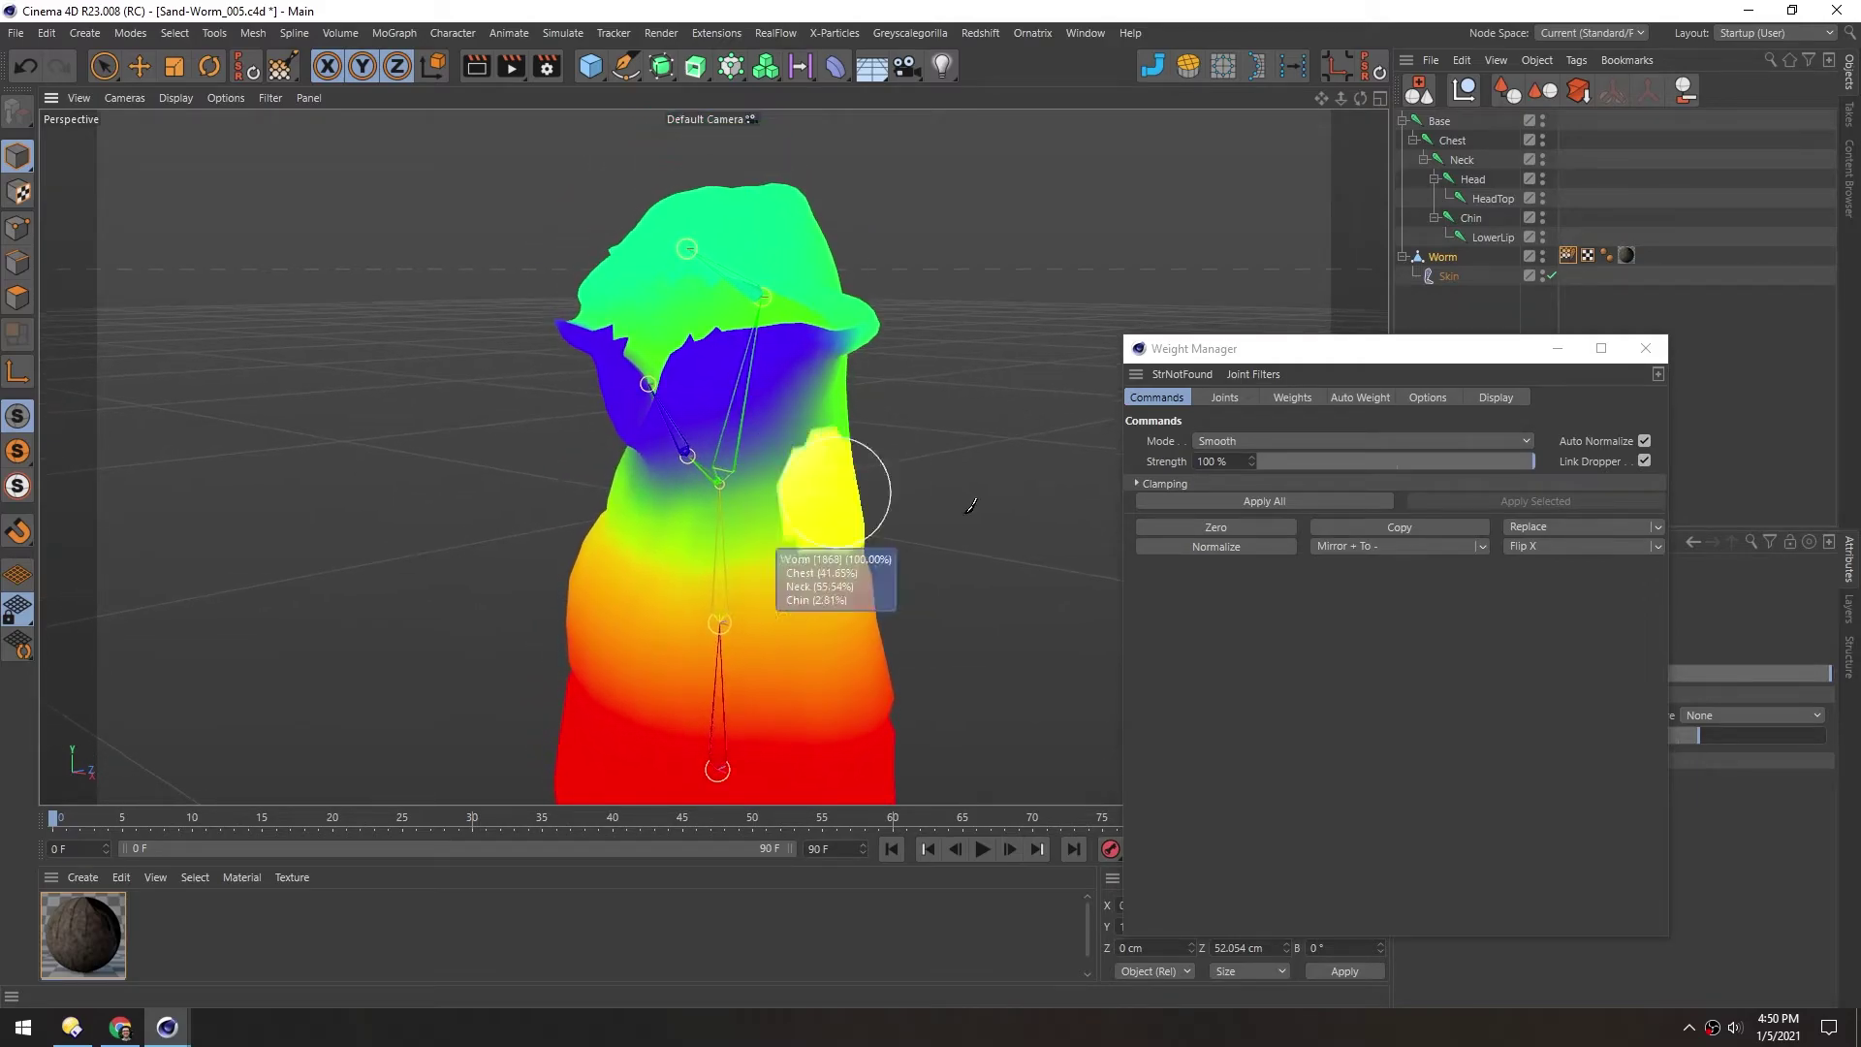
left_click(1289, 502)
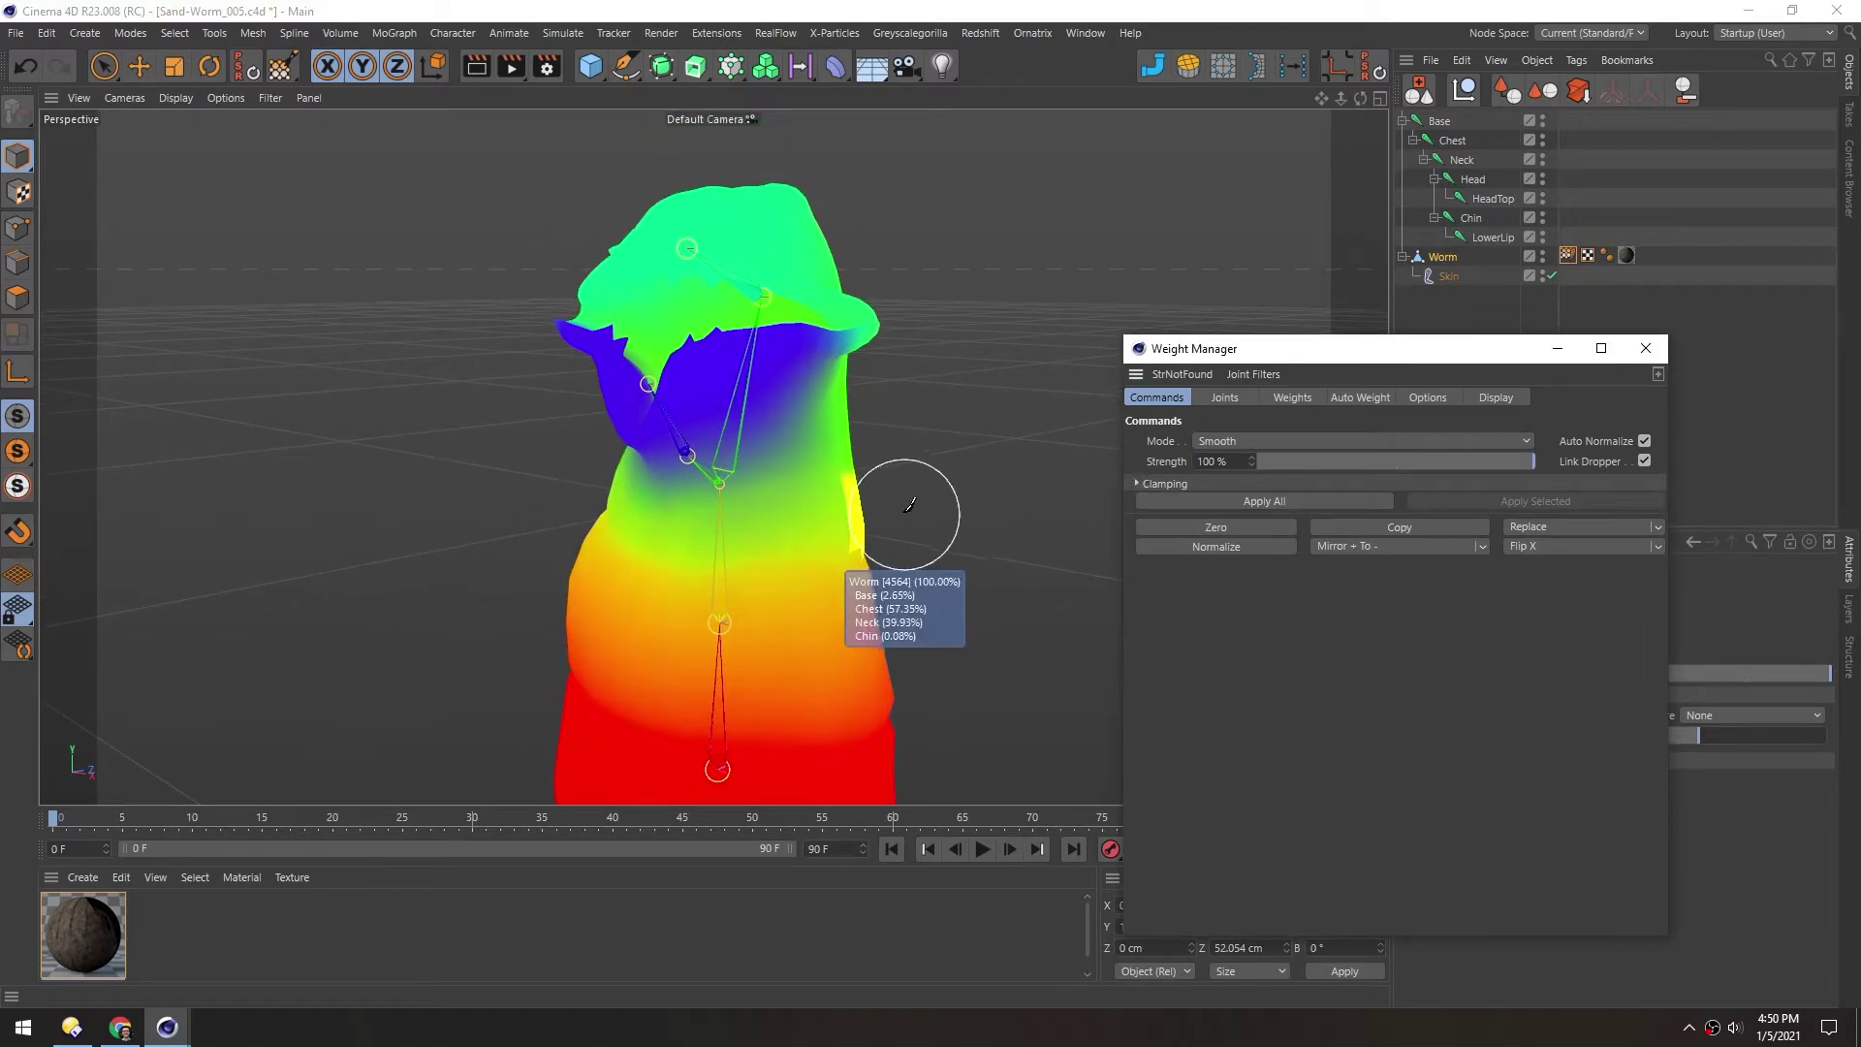
left_click(1248, 503)
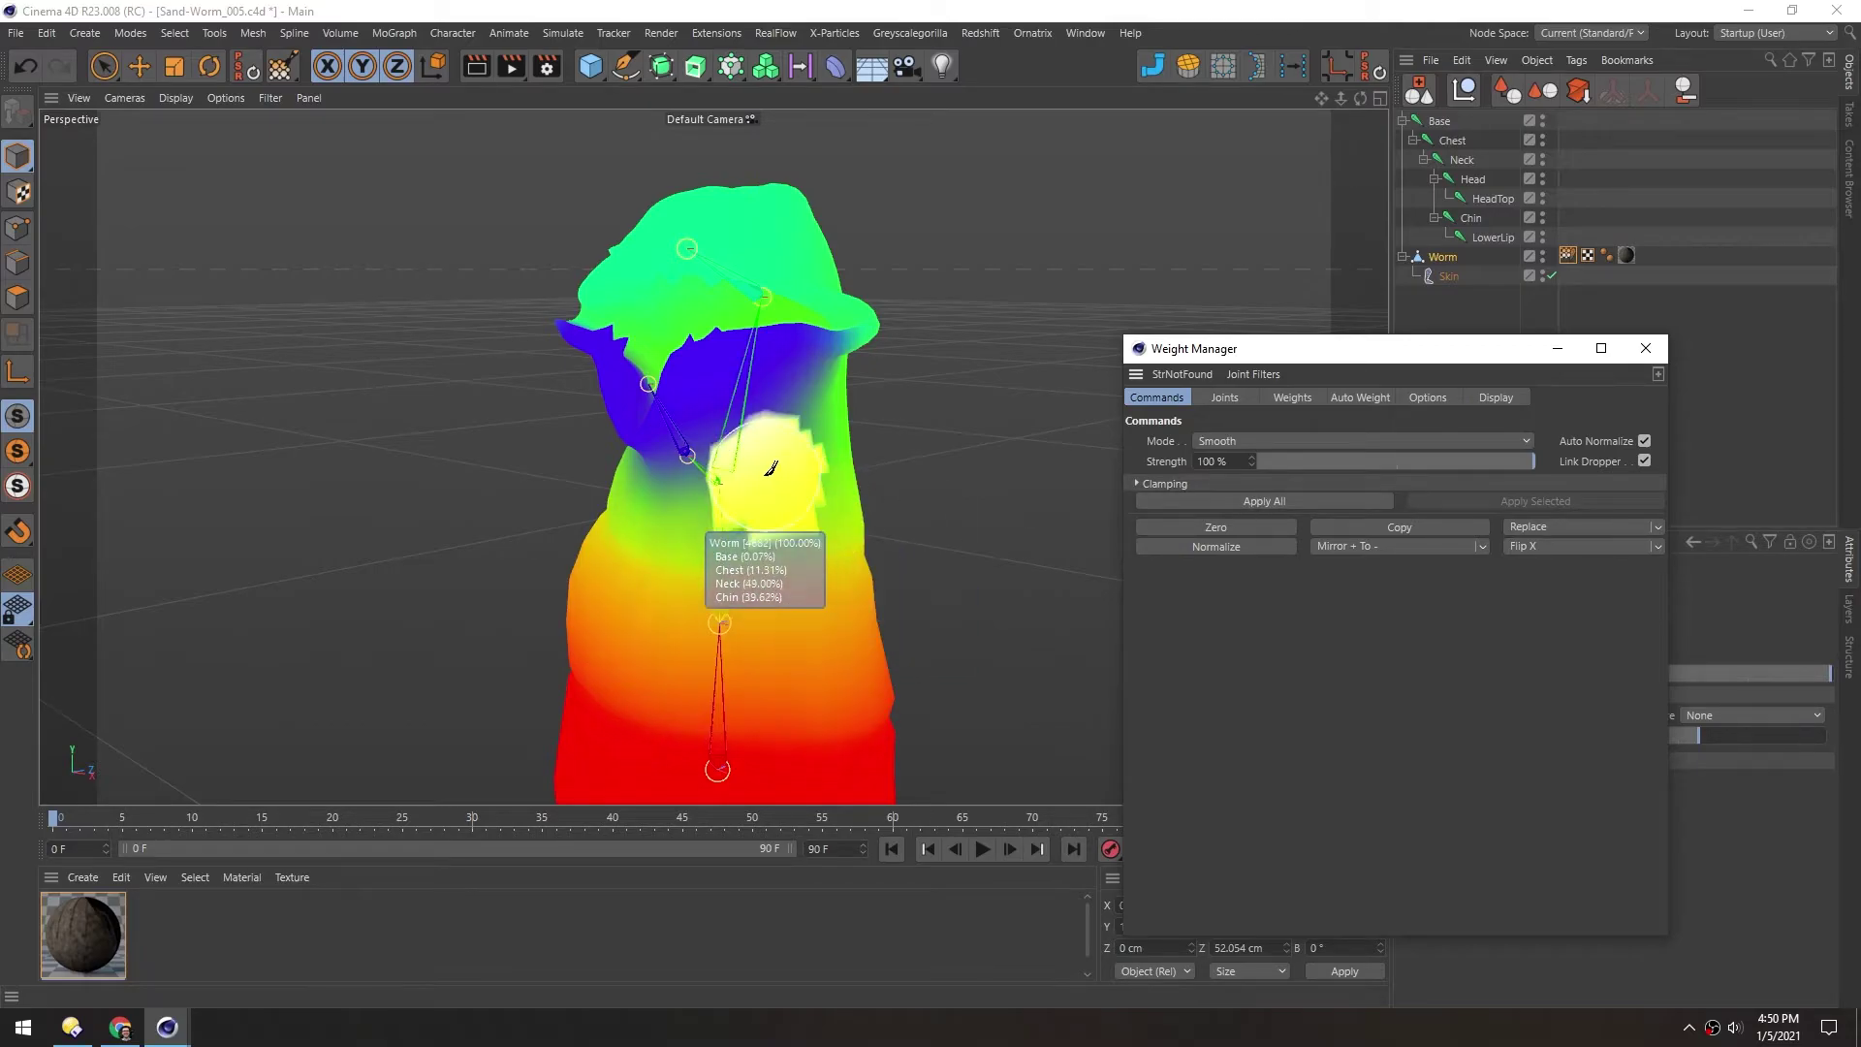
left_click_drag(764, 475, 718, 417, "alt")
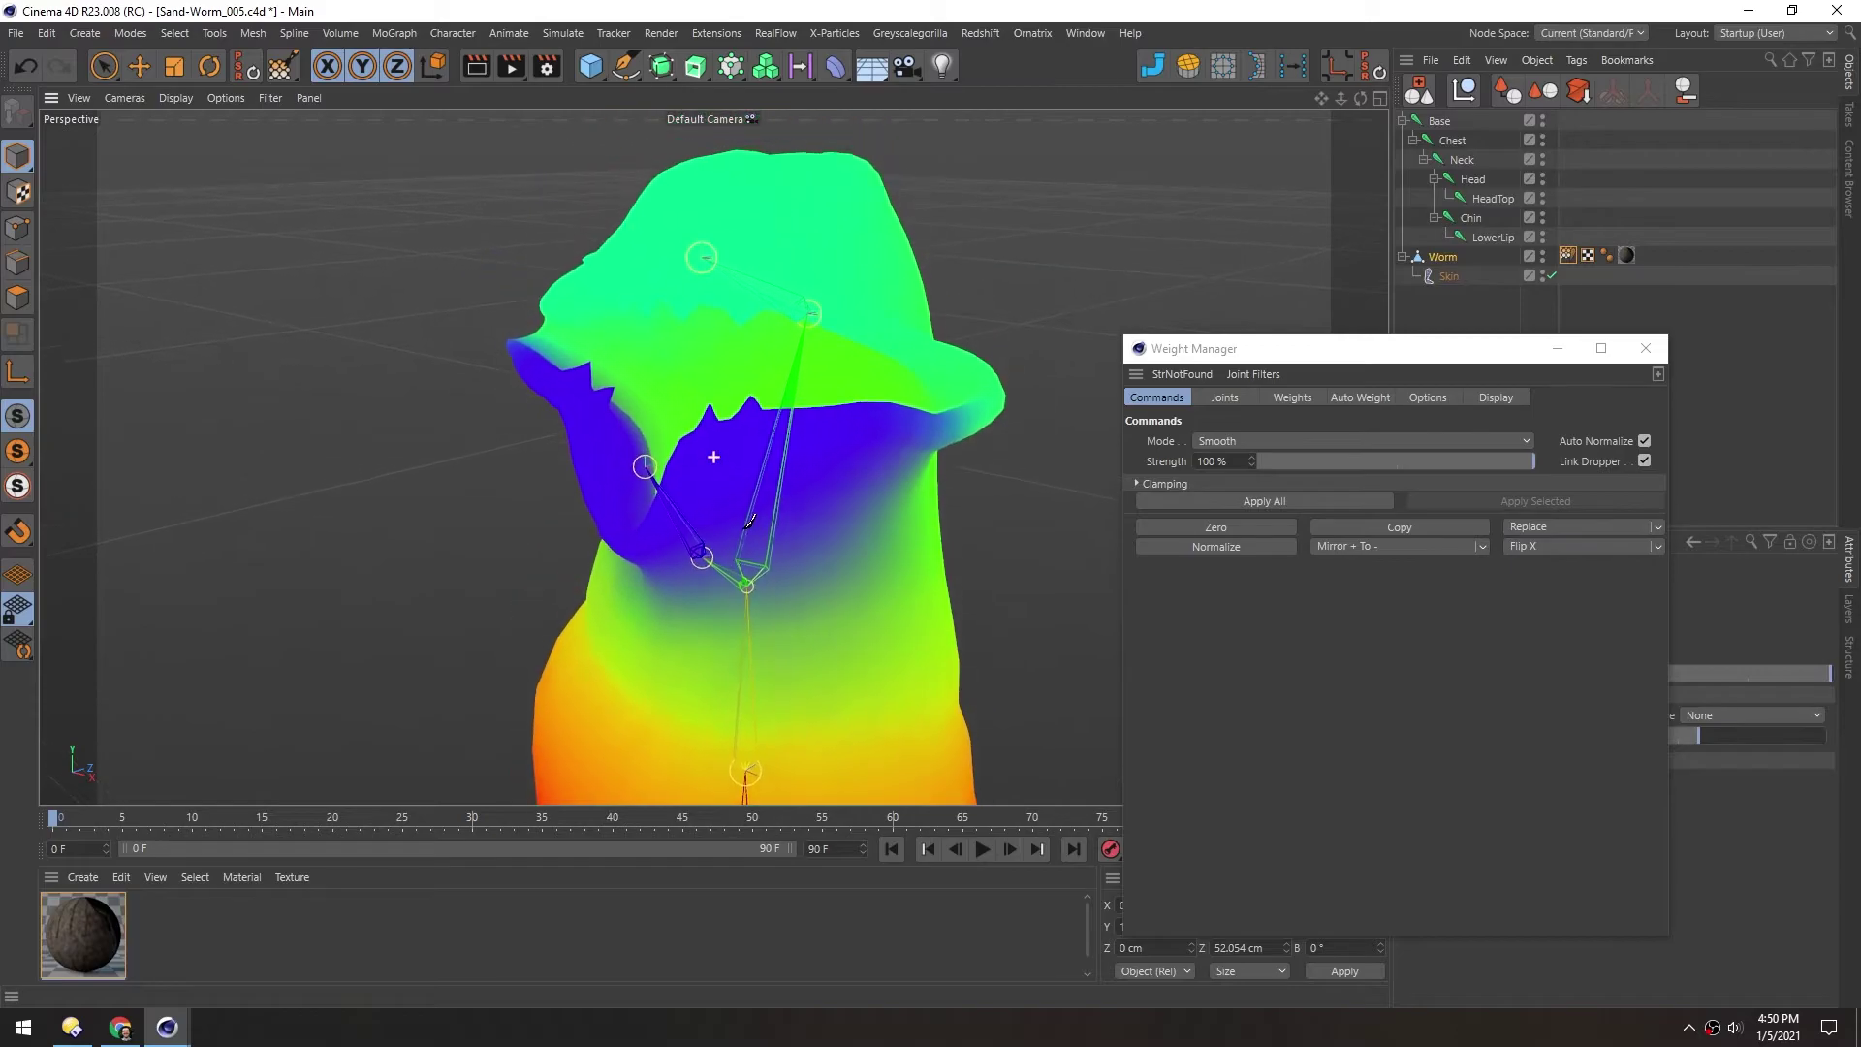
Try rotating the Head and Chin joints to test how the smoothed jaw weights deform, undoing the test rotations
left_click(1471, 181)
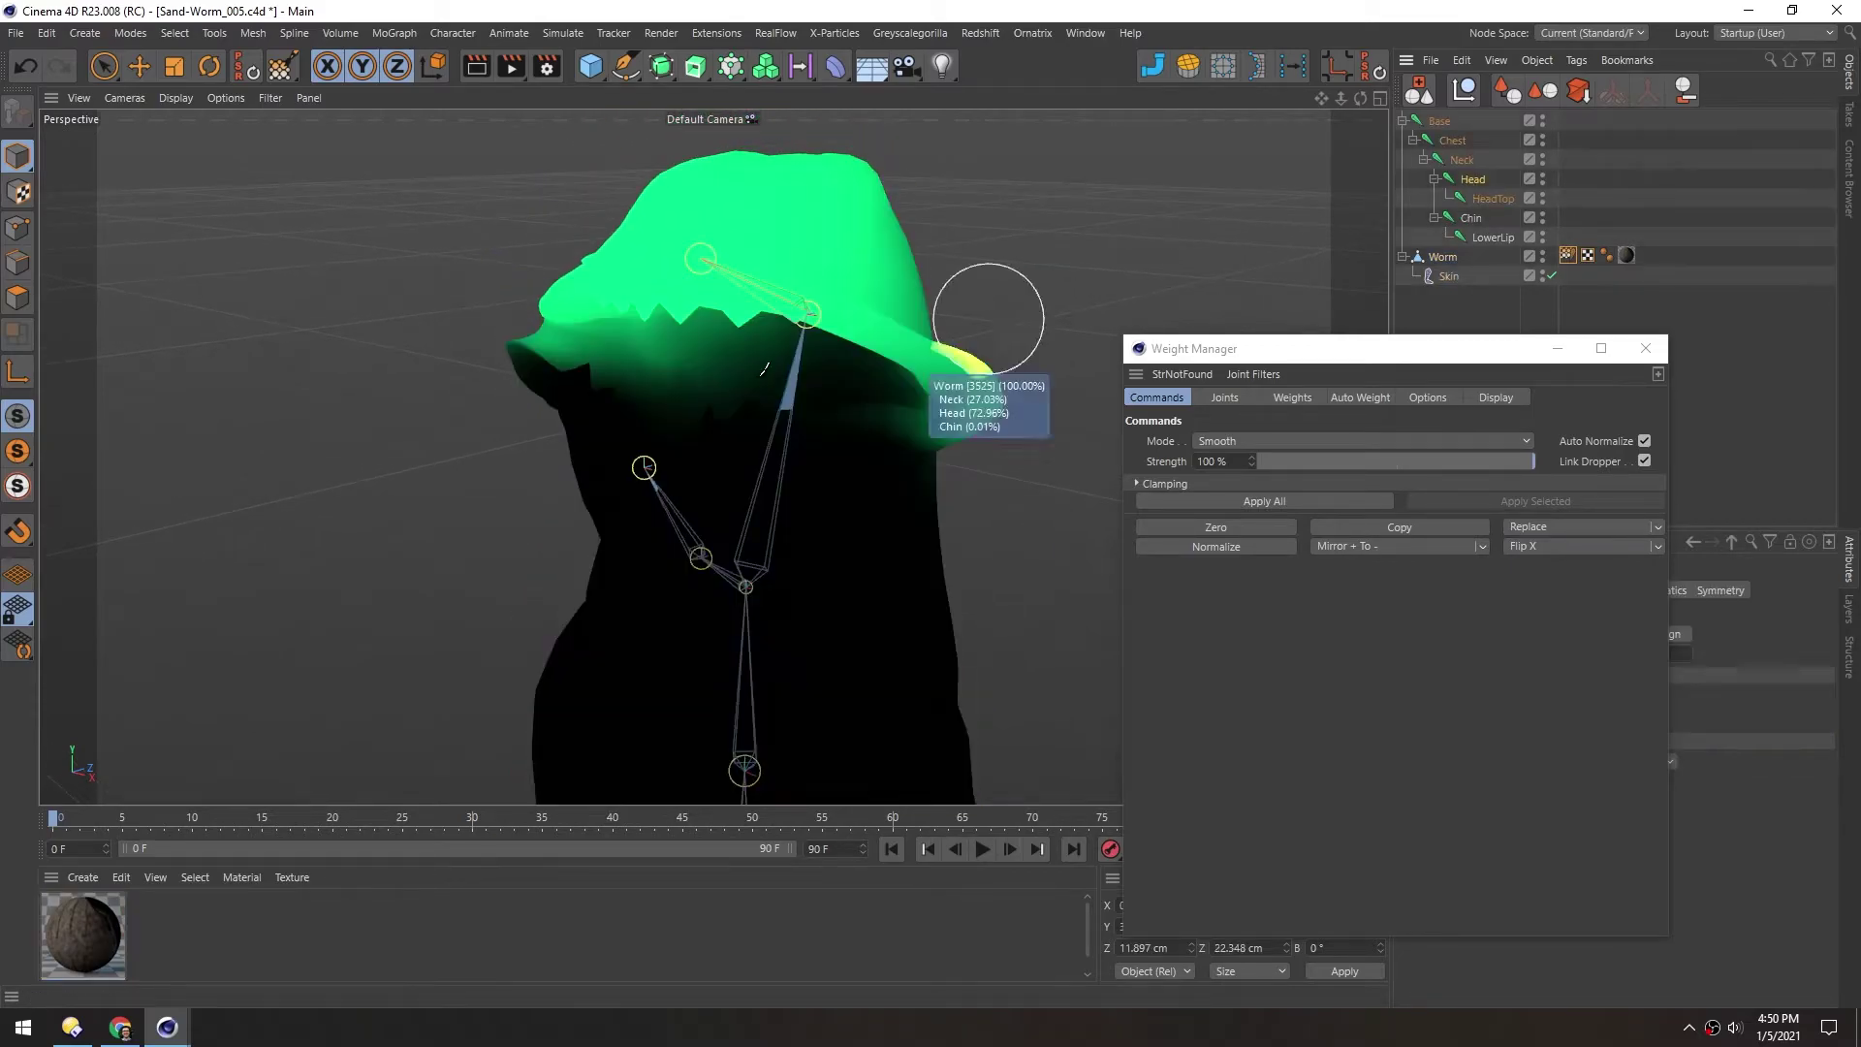
key("r")
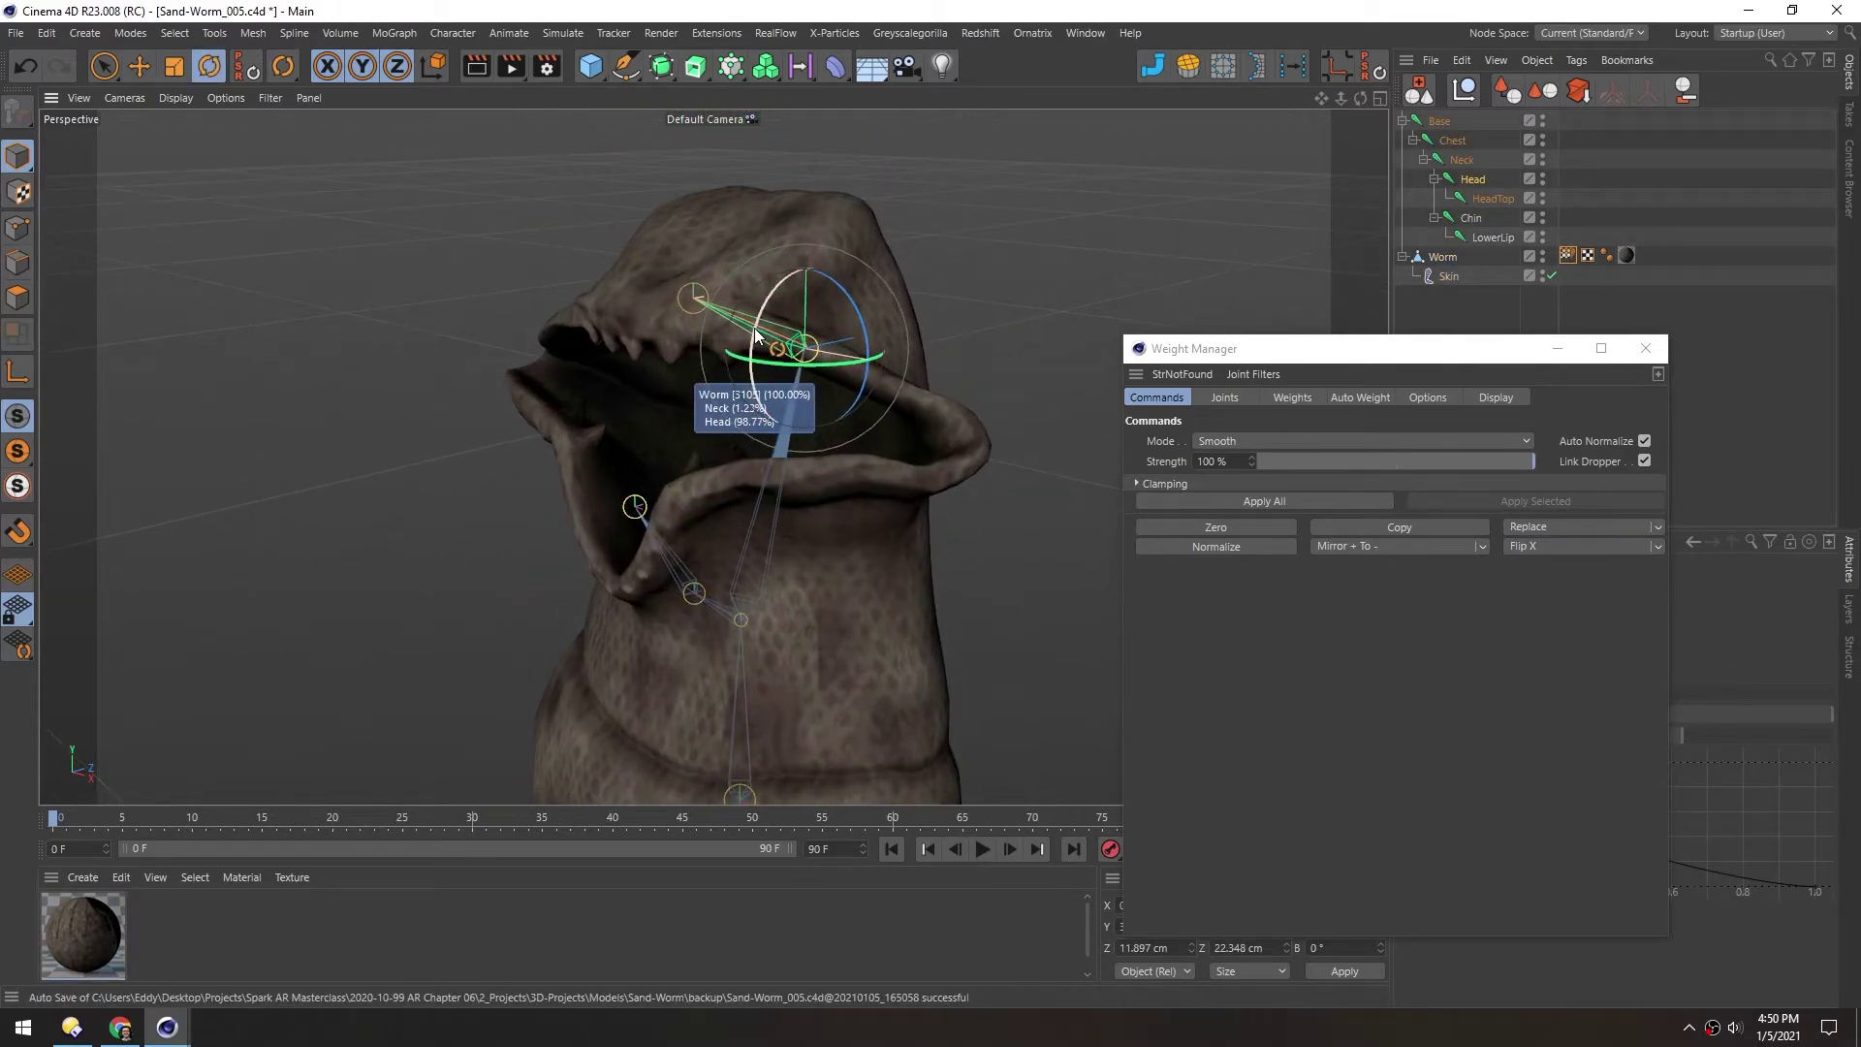
left_click_drag(762, 342, 776, 283)
key("ctrl+z")
left_click_drag(623, 338, 676, 301, "alt")
left_click_drag(850, 395, 770, 365, "alt")
key("ctrl+z")
key("ctrl+z")
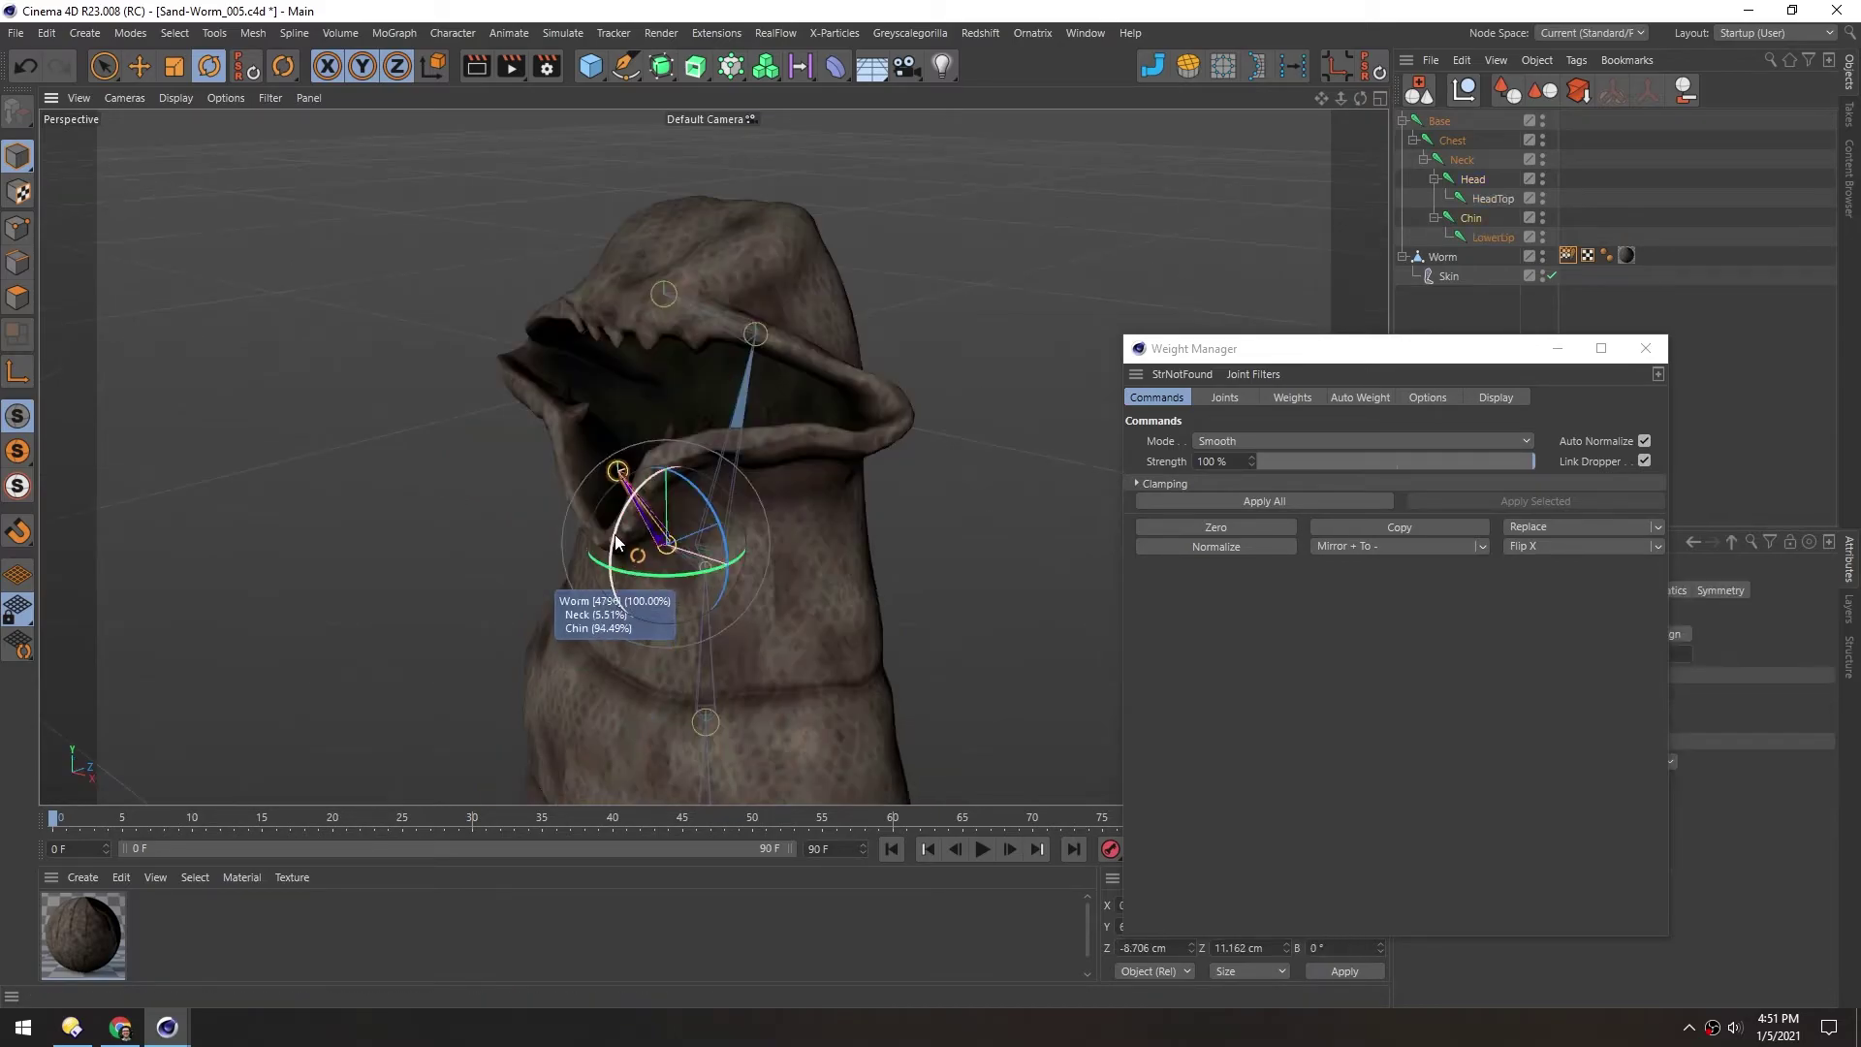
mouse_move(618, 541)
left_mouse_down()
mouse_move(616, 564)
mouse_move(622, 527)
mouse_move(605, 524)
left_mouse_up()
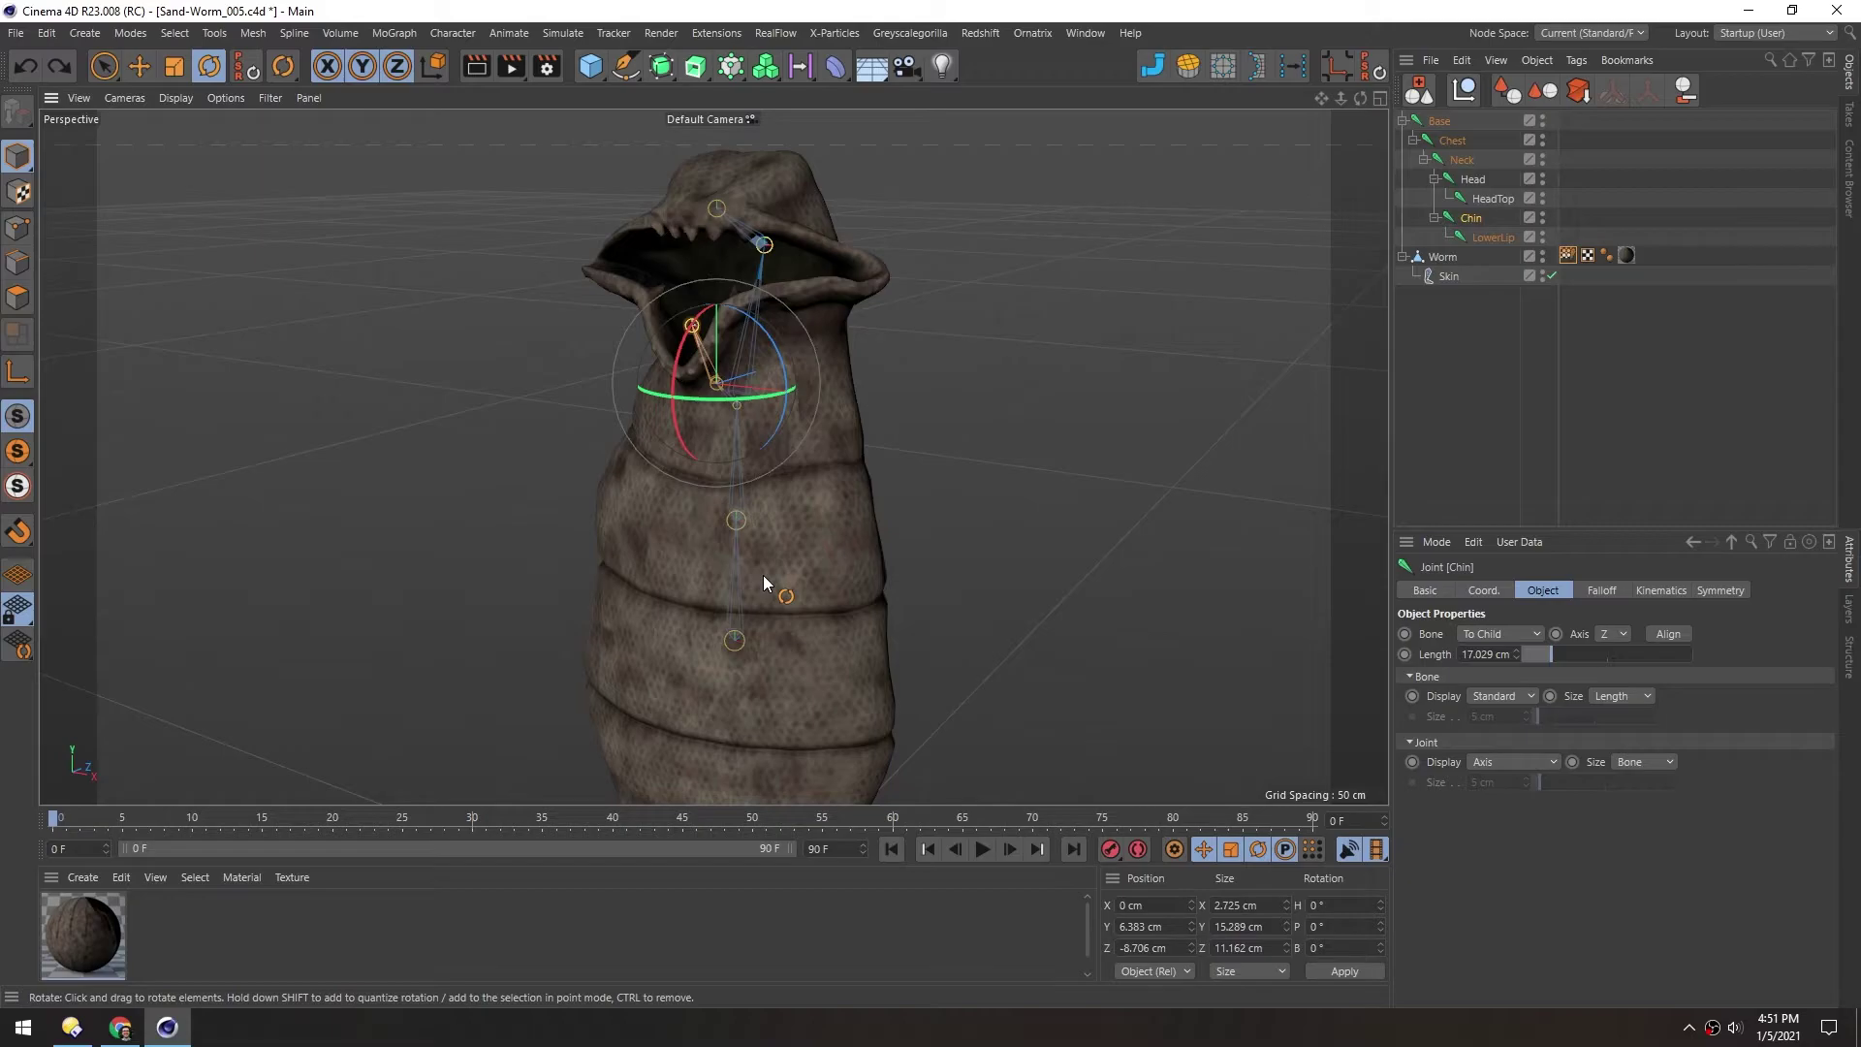
Select the Chest, Neck and Head joints together in the joint hierarchy
left_click(1452, 141)
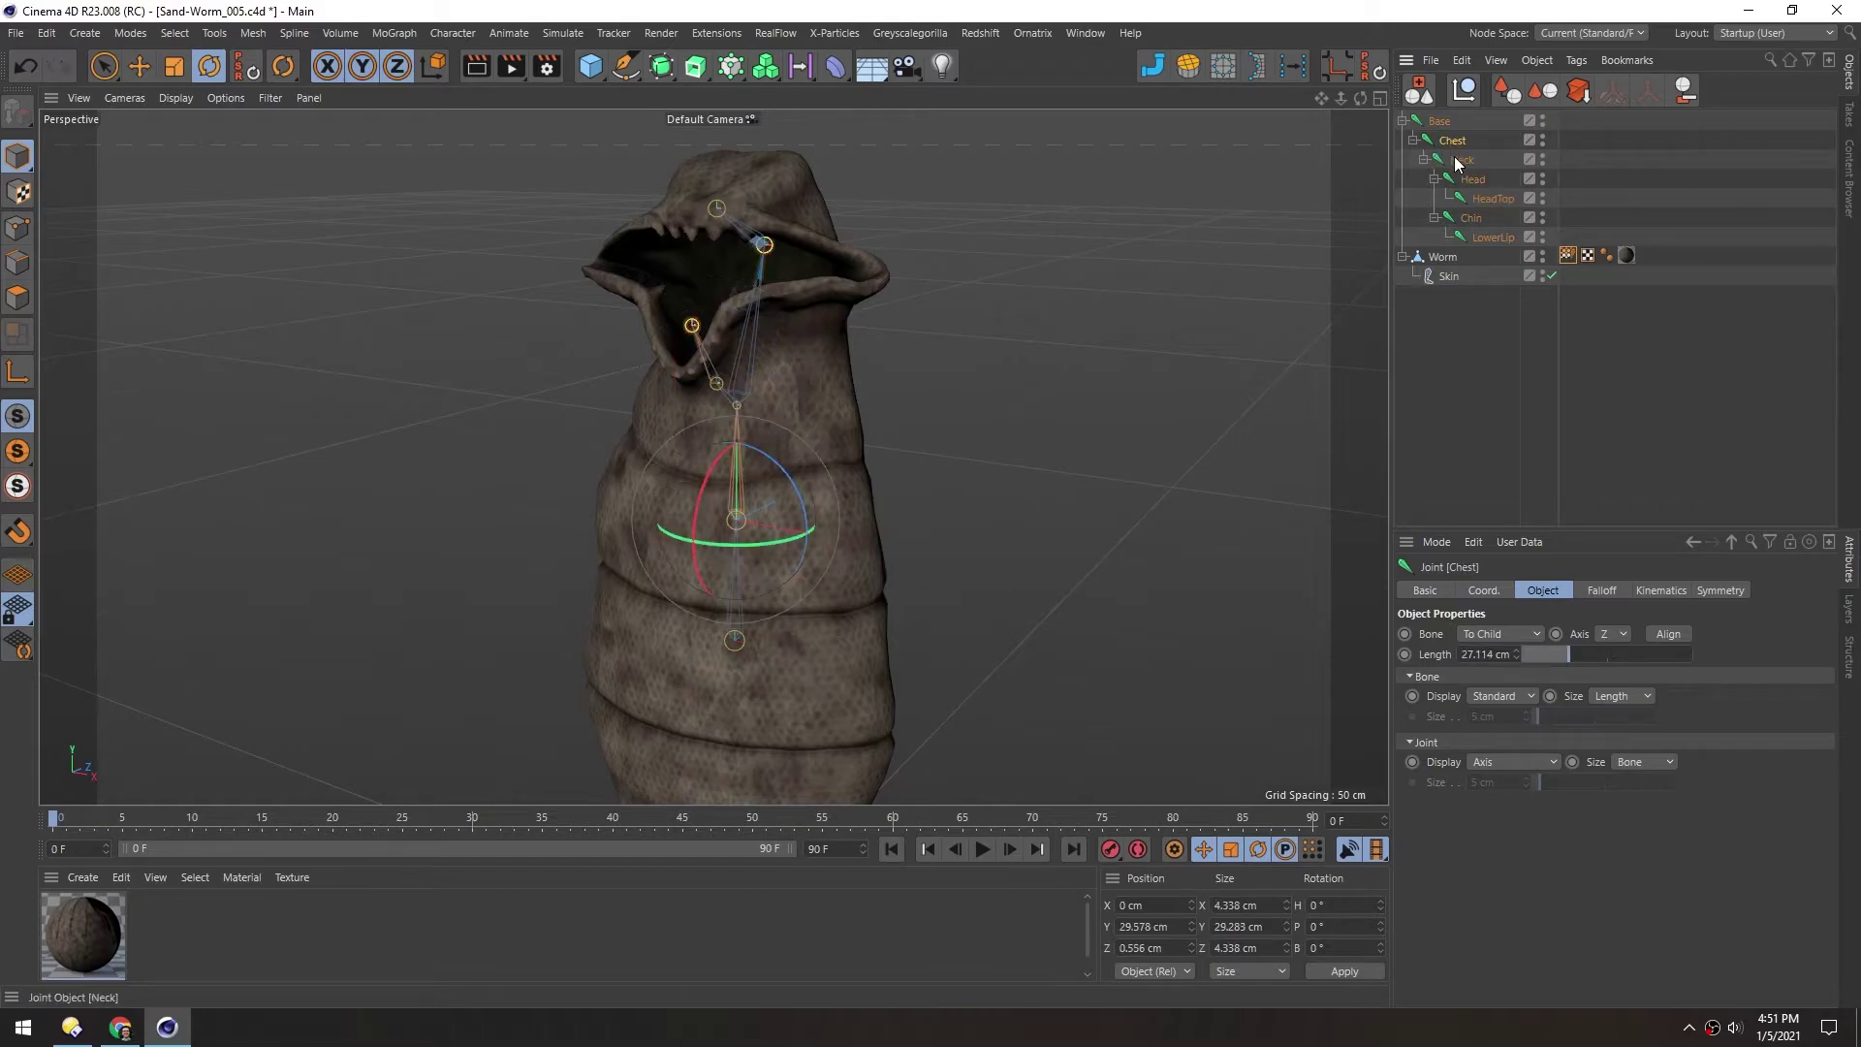
left_click(1455, 160, "ctrl")
left_click(1470, 181, "ctrl")
left_click_drag(696, 539, 726, 509, "alt")
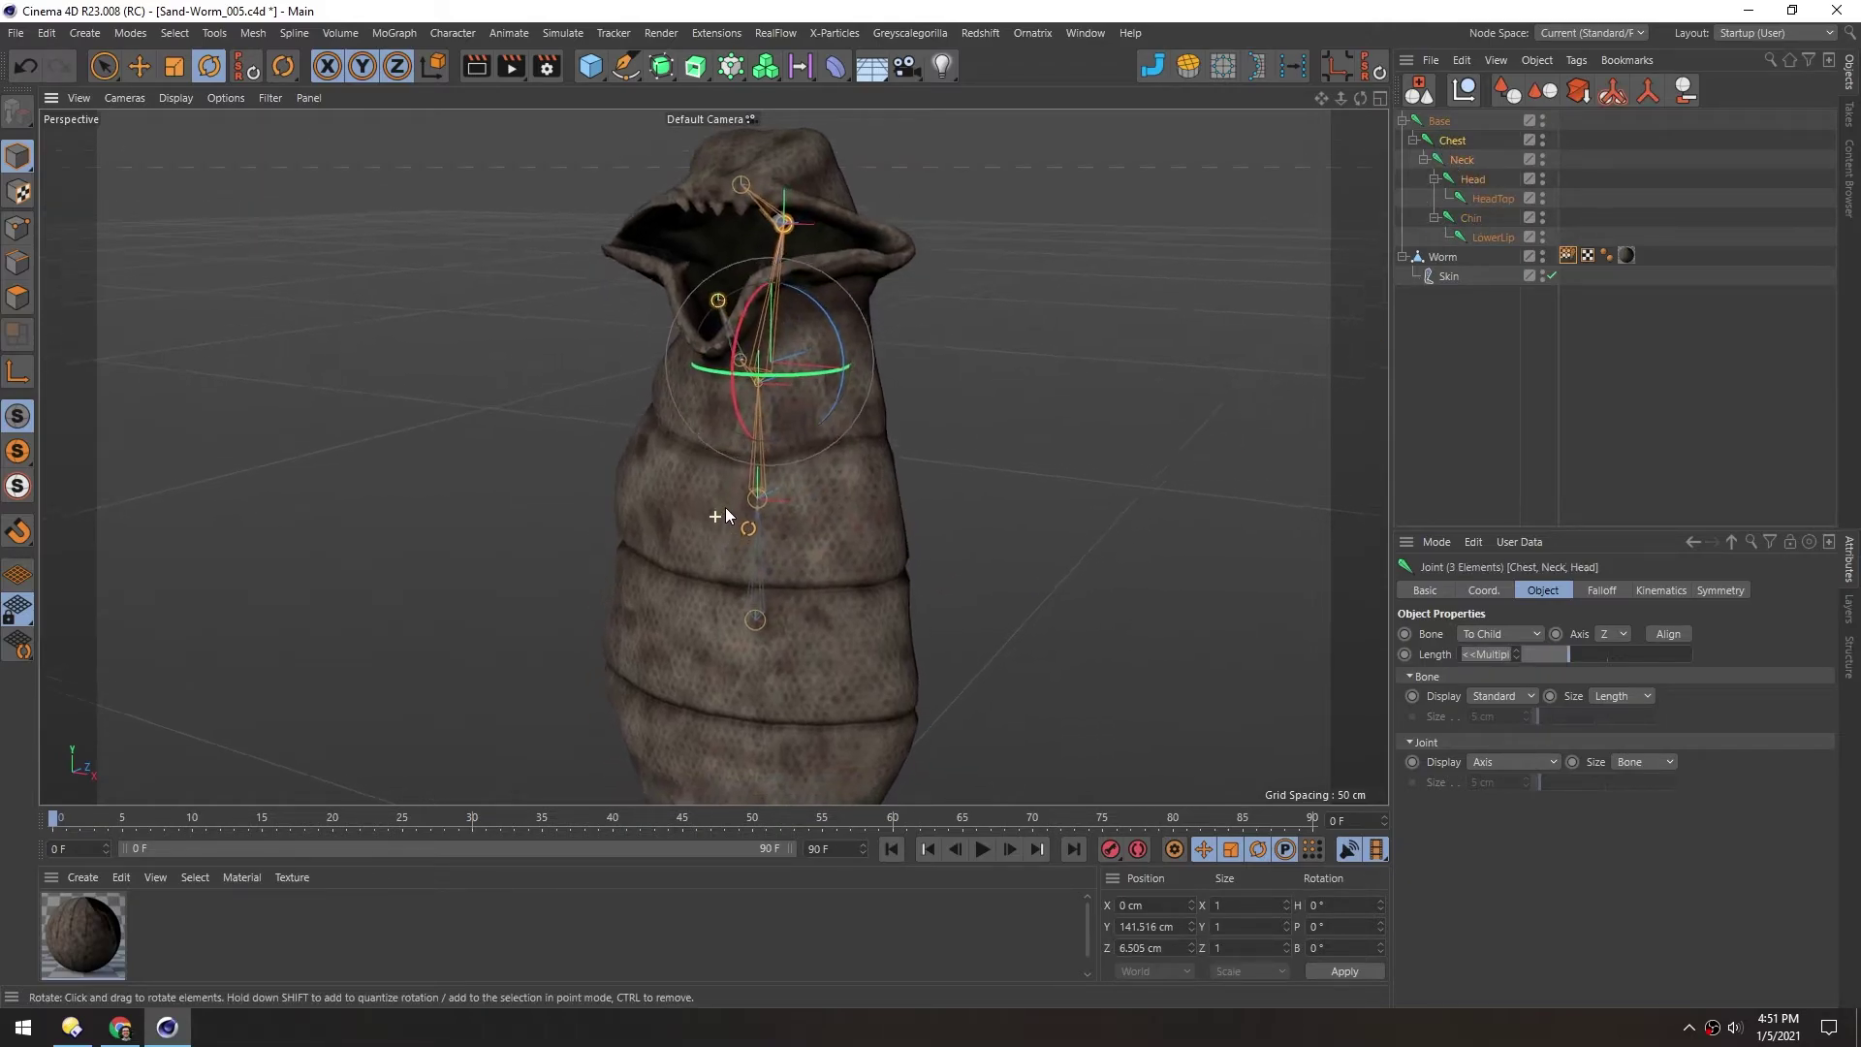
left_click(1427, 124)
left_click(1446, 142)
left_click(1457, 162, "ctrl")
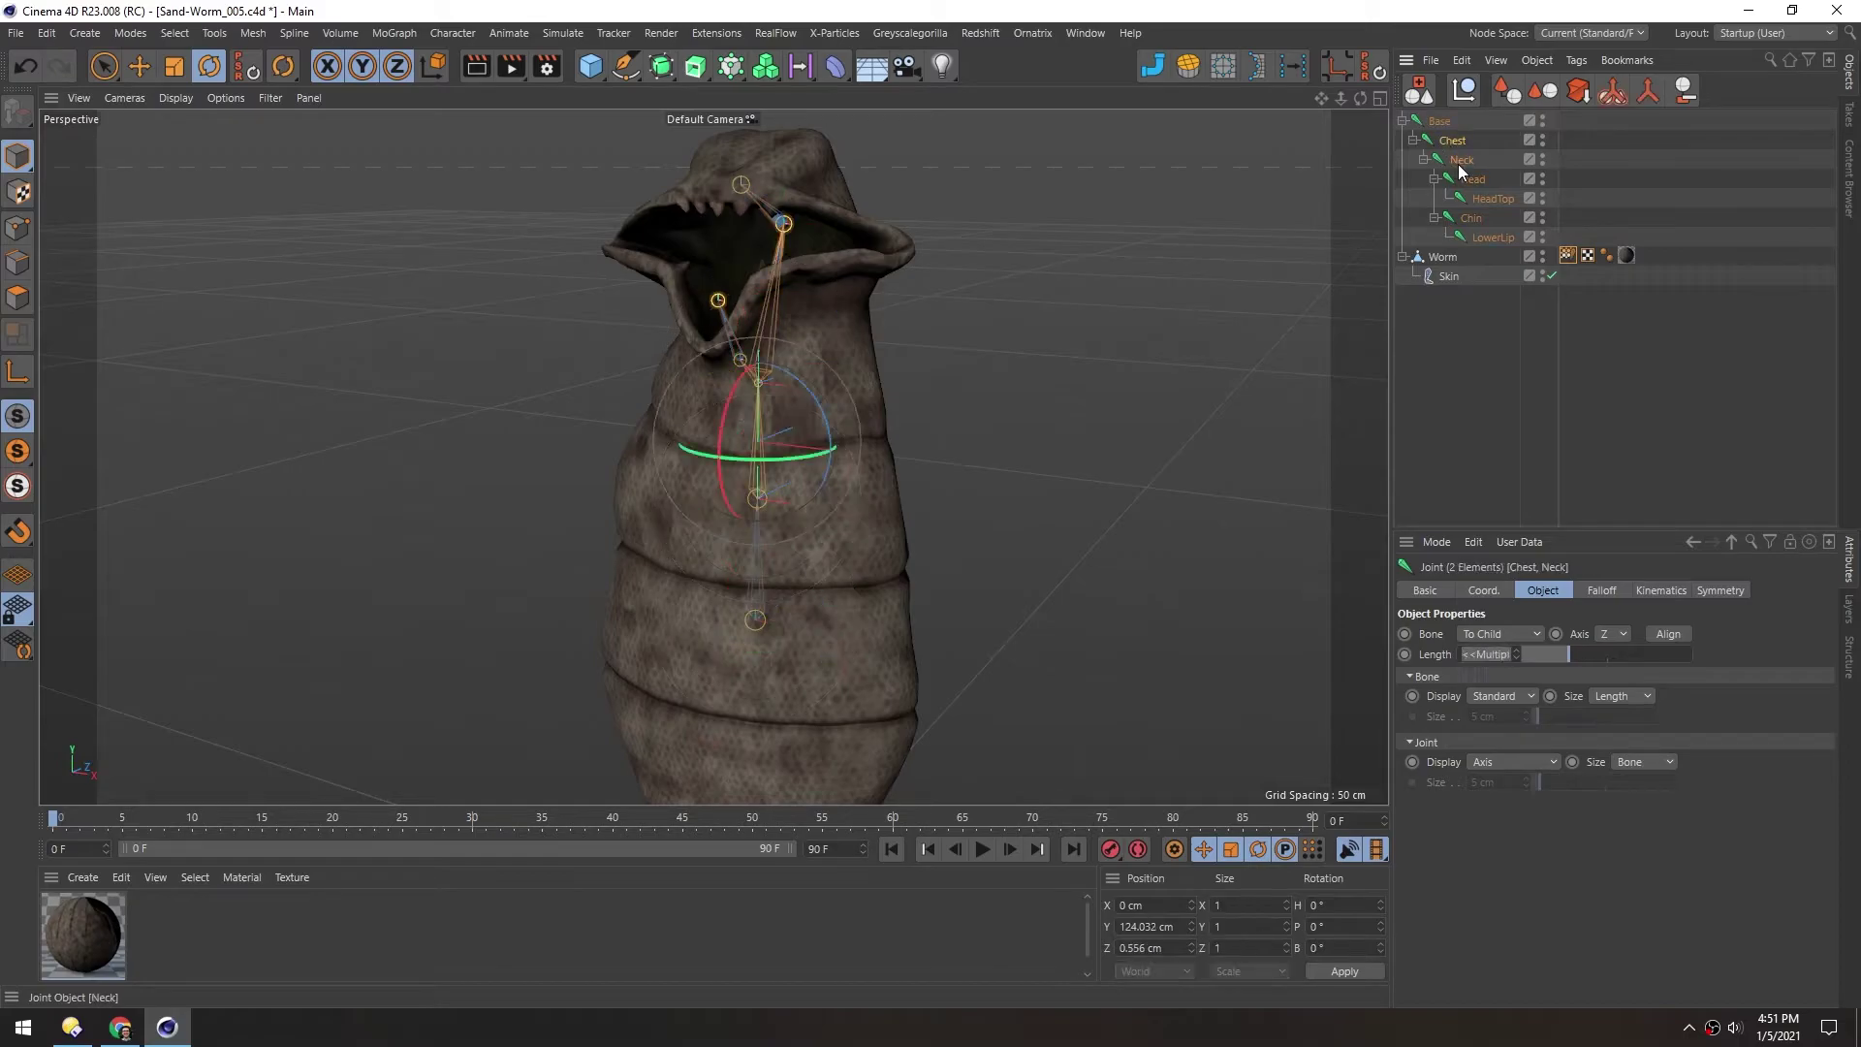
left_click(1468, 181, "ctrl")
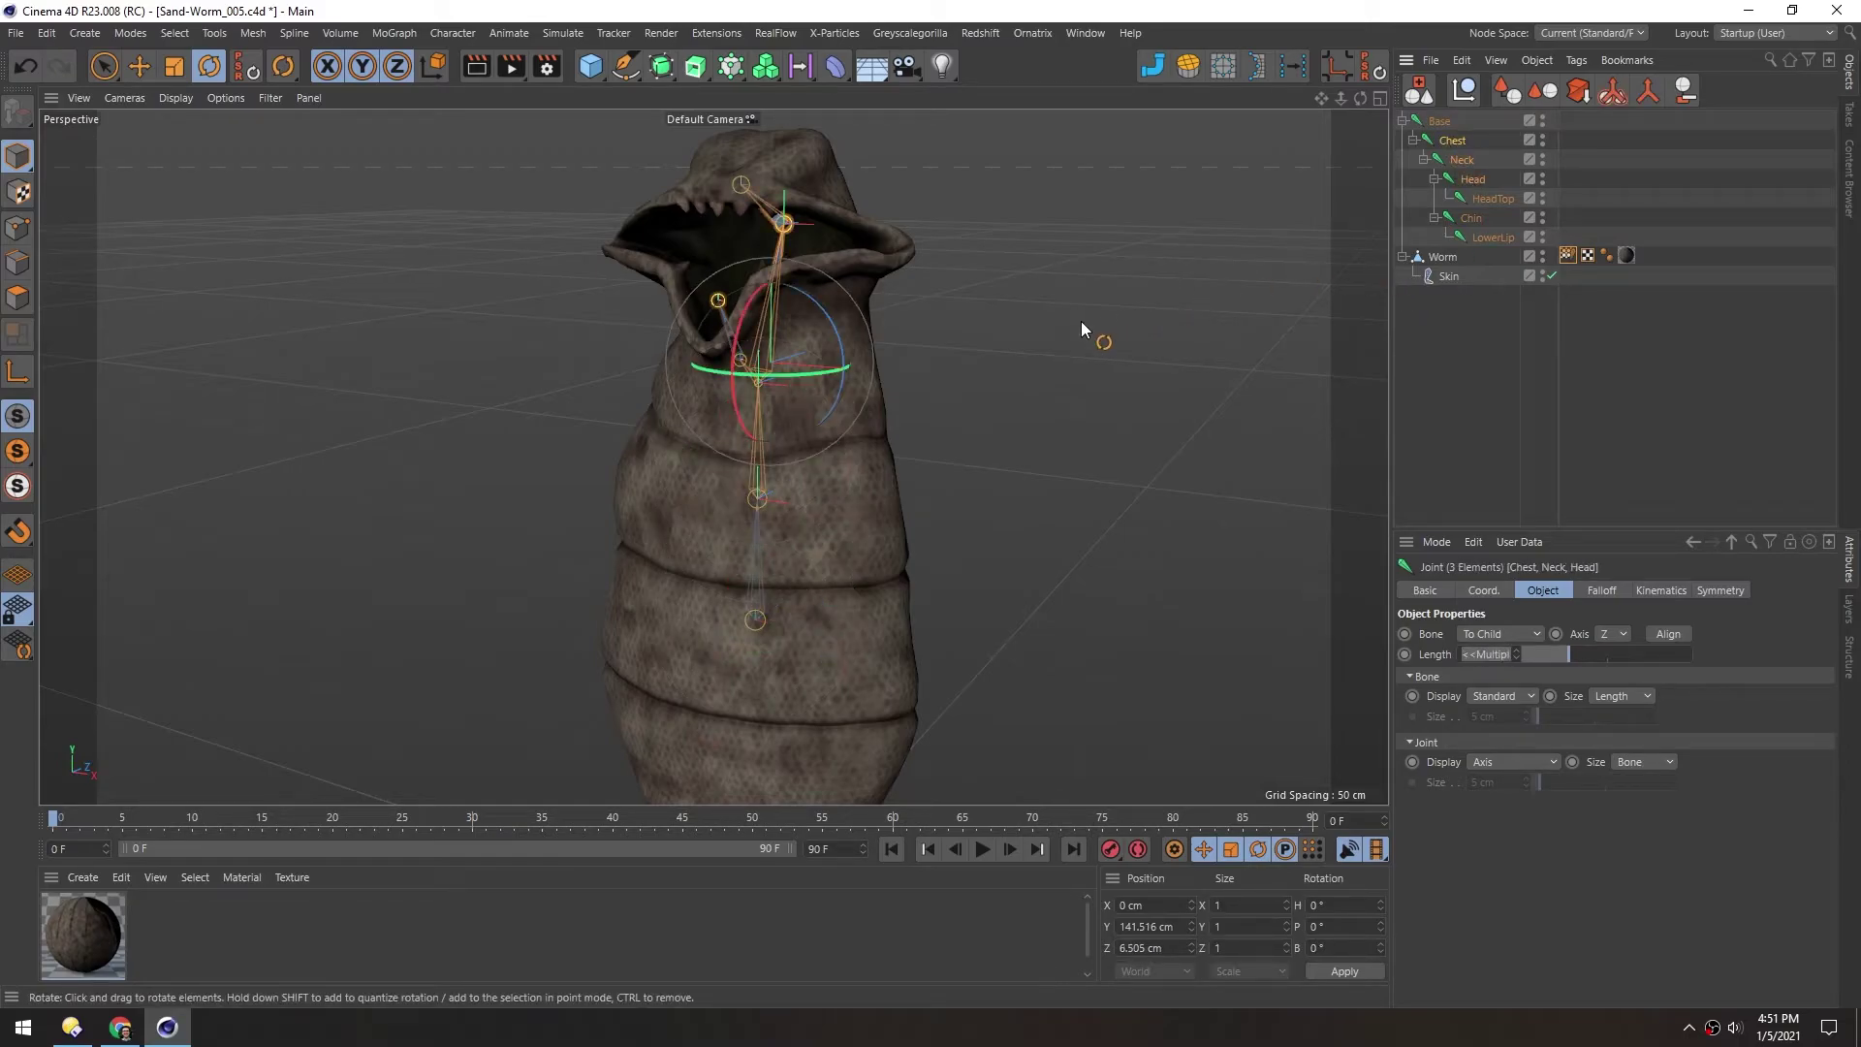
Enable Per-Object Manipulation for the Rotate tool
key("r")
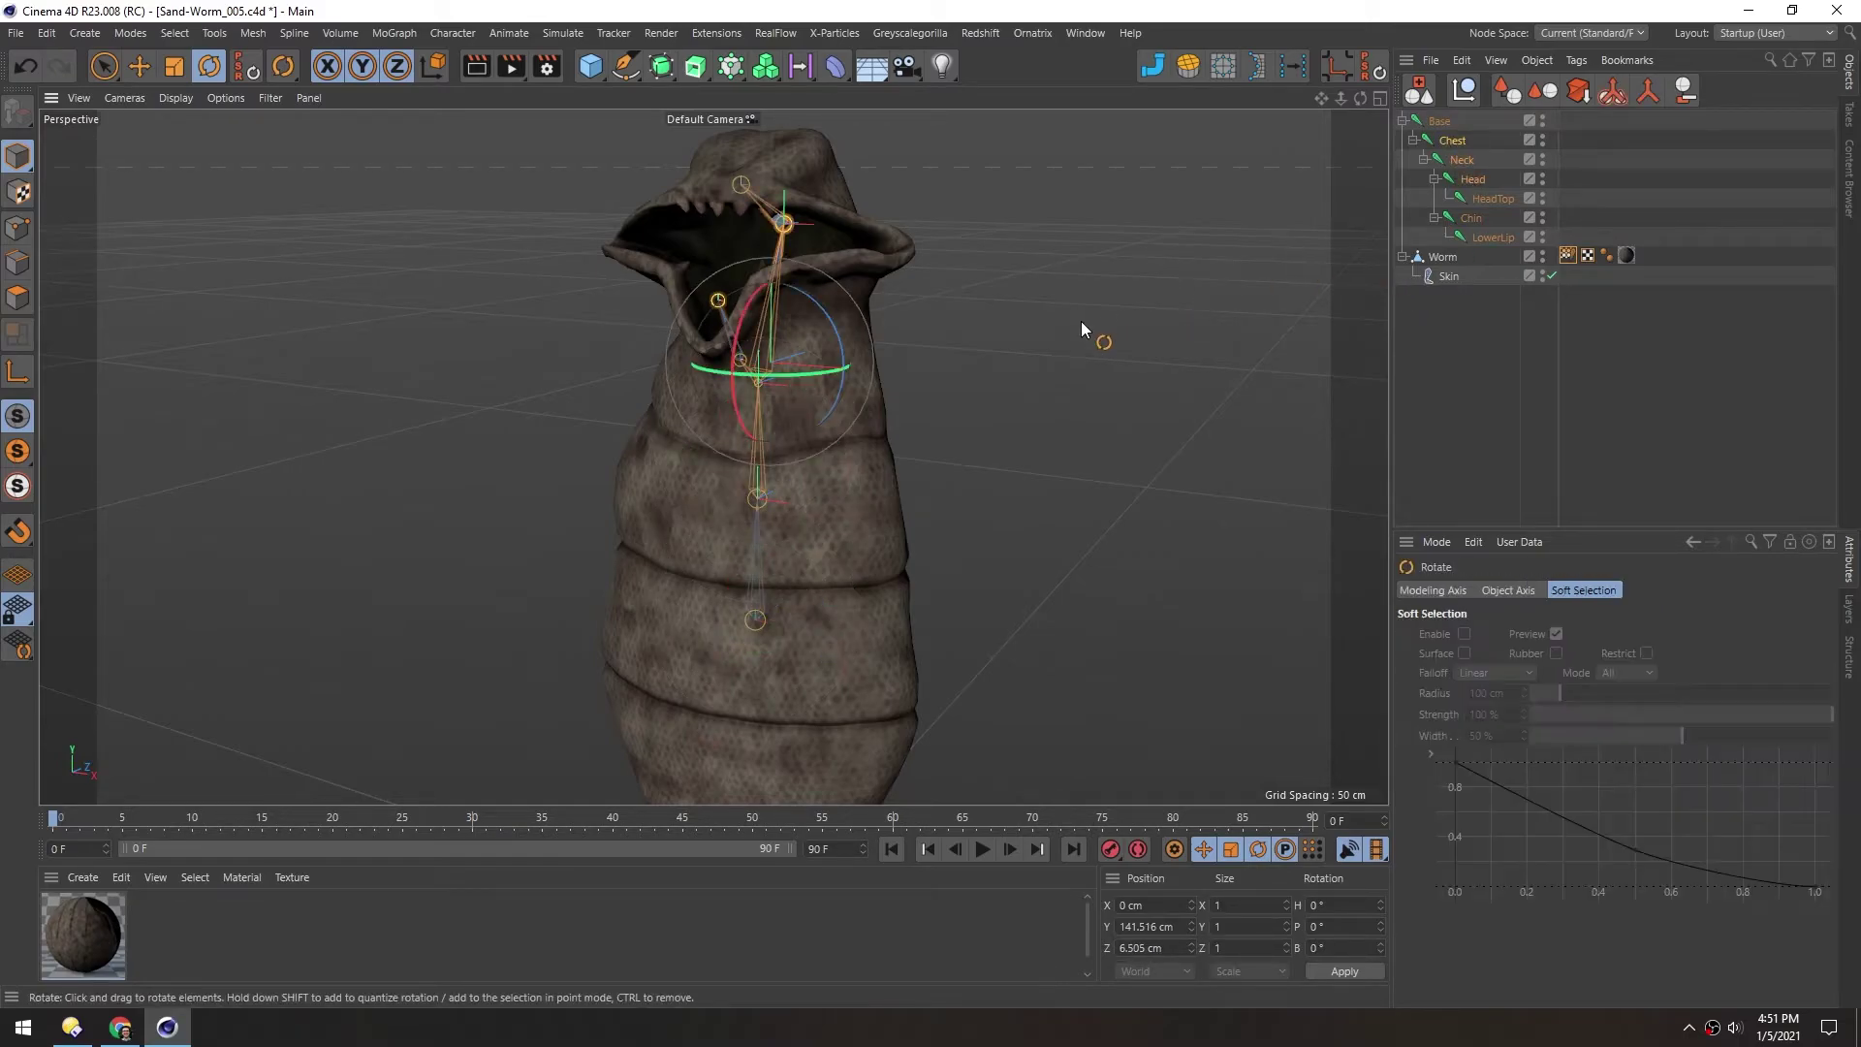
left_click(1489, 590)
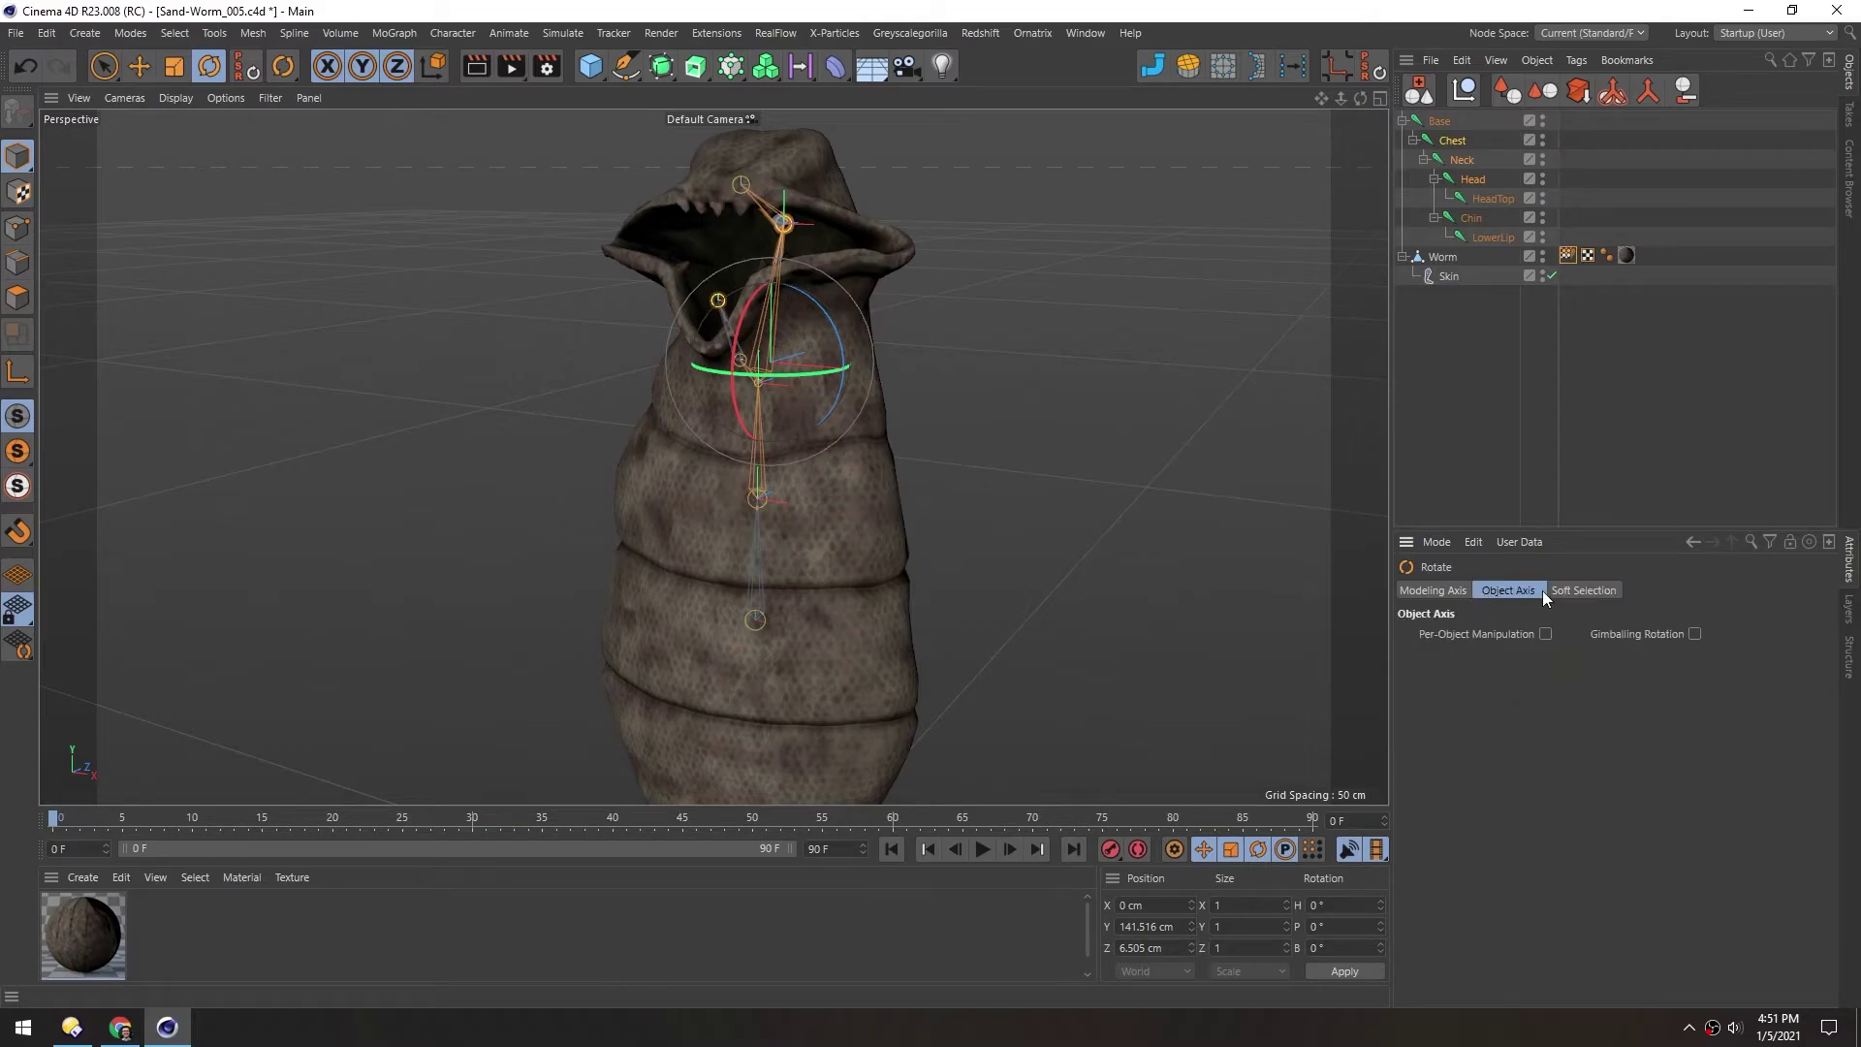
left_click(1545, 634)
middle_click_drag(729, 476, 773, 472, "alt")
left_click_drag(773, 472, 820, 450, "alt")
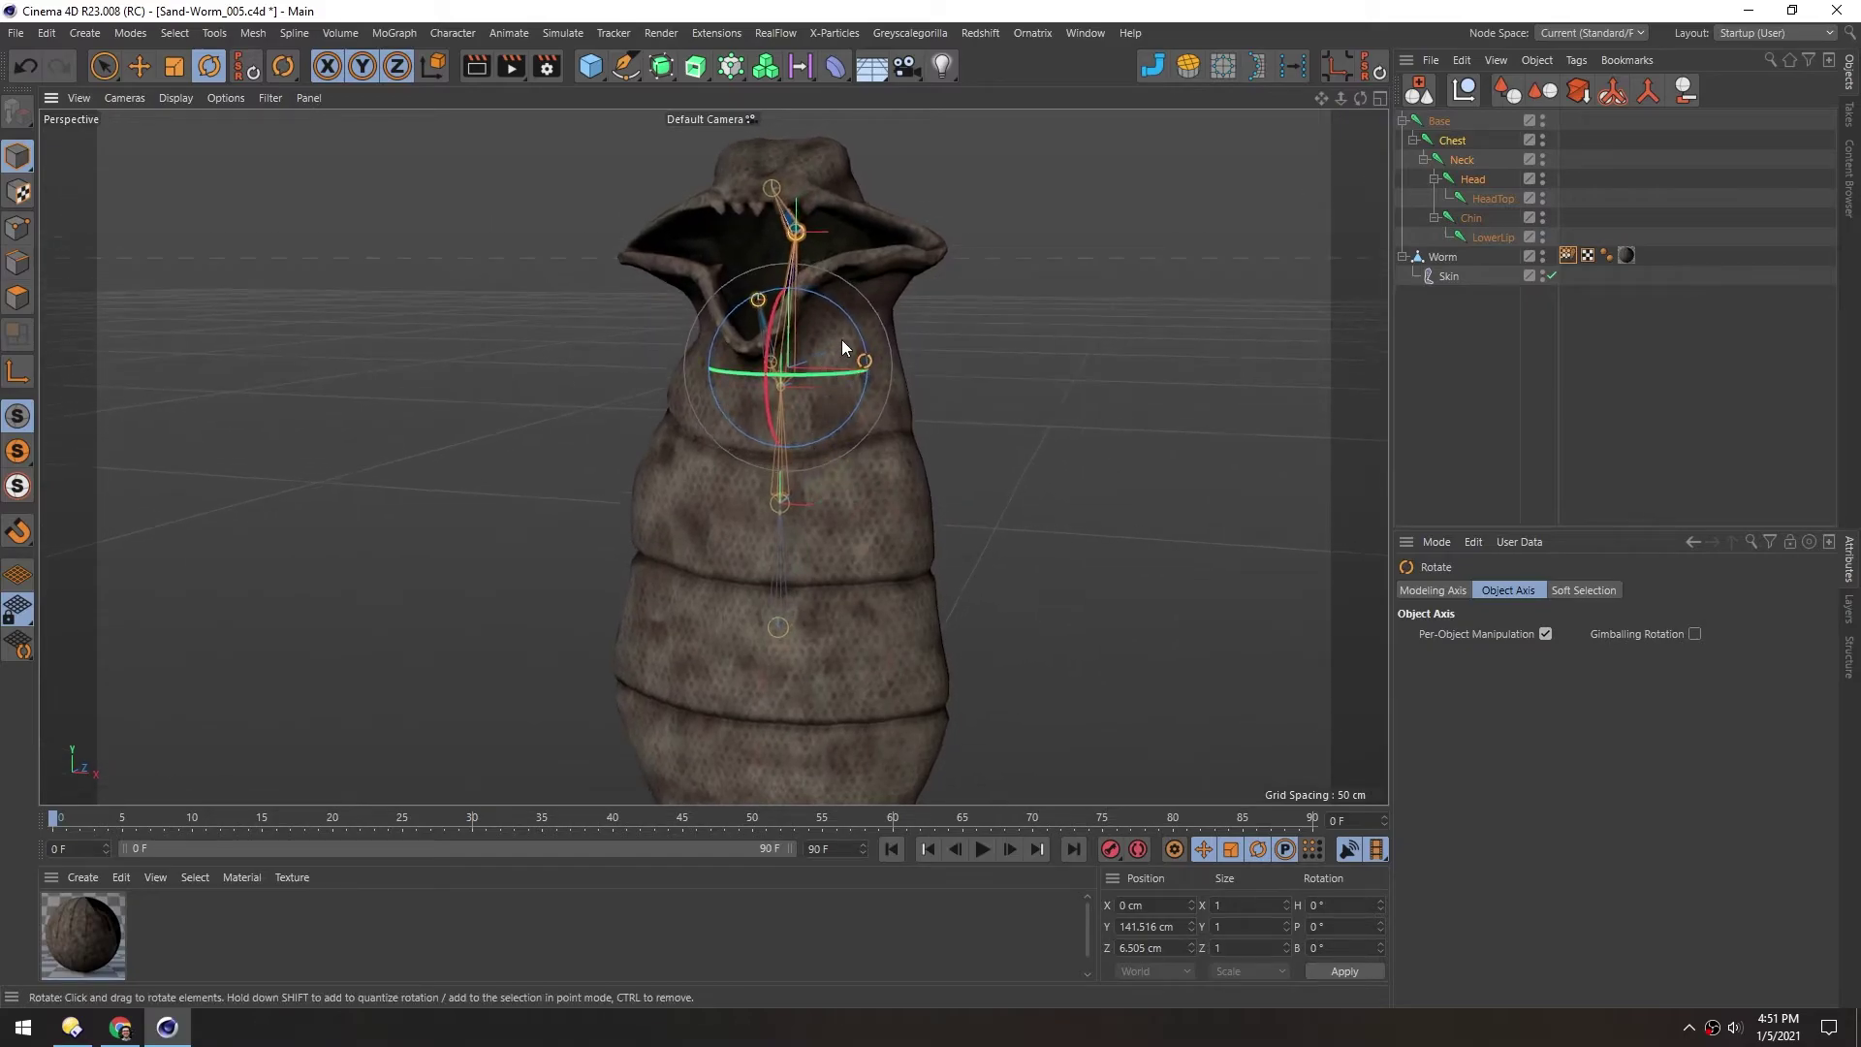
Undo a trial bend and rotate the Chest, Neck and Head joints together sideways with Per-Object Manipulation turned off
mouse_move(853, 320)
left_mouse_down()
mouse_move(880, 359)
mouse_move(847, 291)
left_mouse_up()
key("ctrl+z")
left_click_drag(1316, 497, 929, 497)
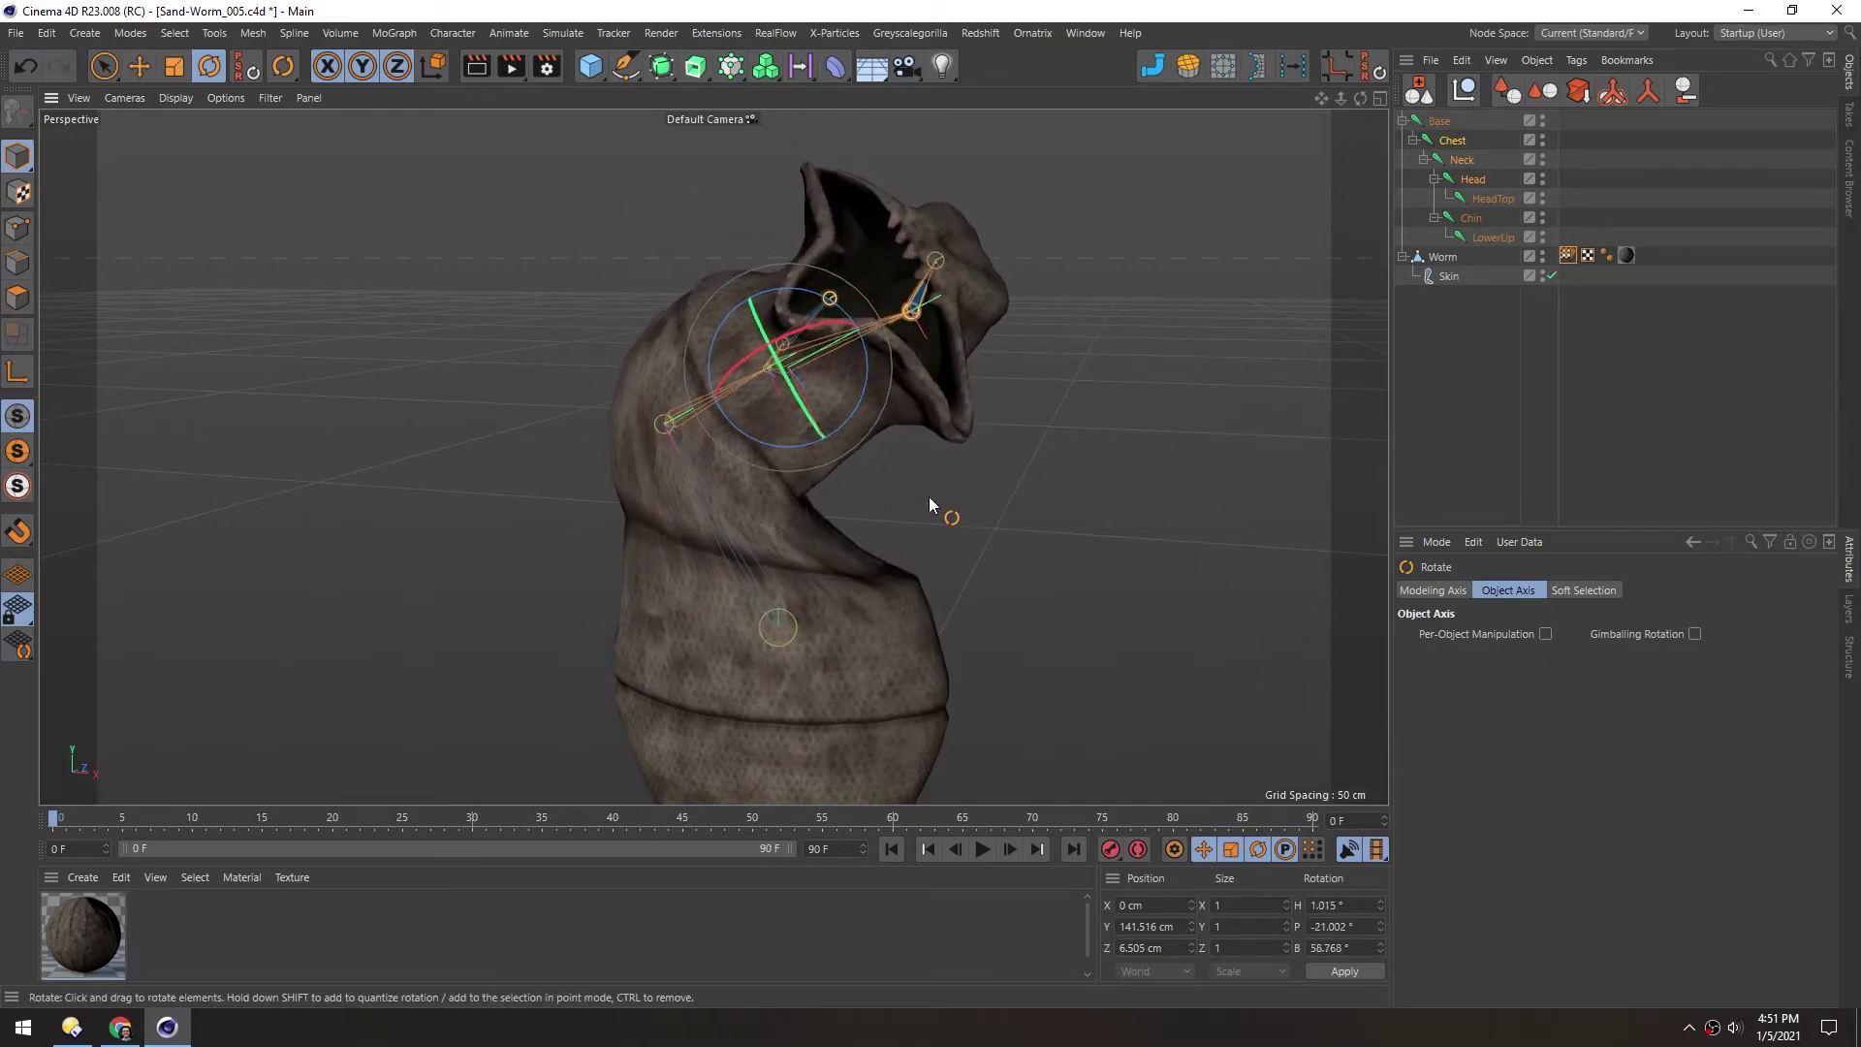
Undo the sideways rotation, re-enable Per-Object Manipulation and try bending the Chest, Neck and Head joints together, undoing the bend
key("ctrl+z")
left_click(1545, 634)
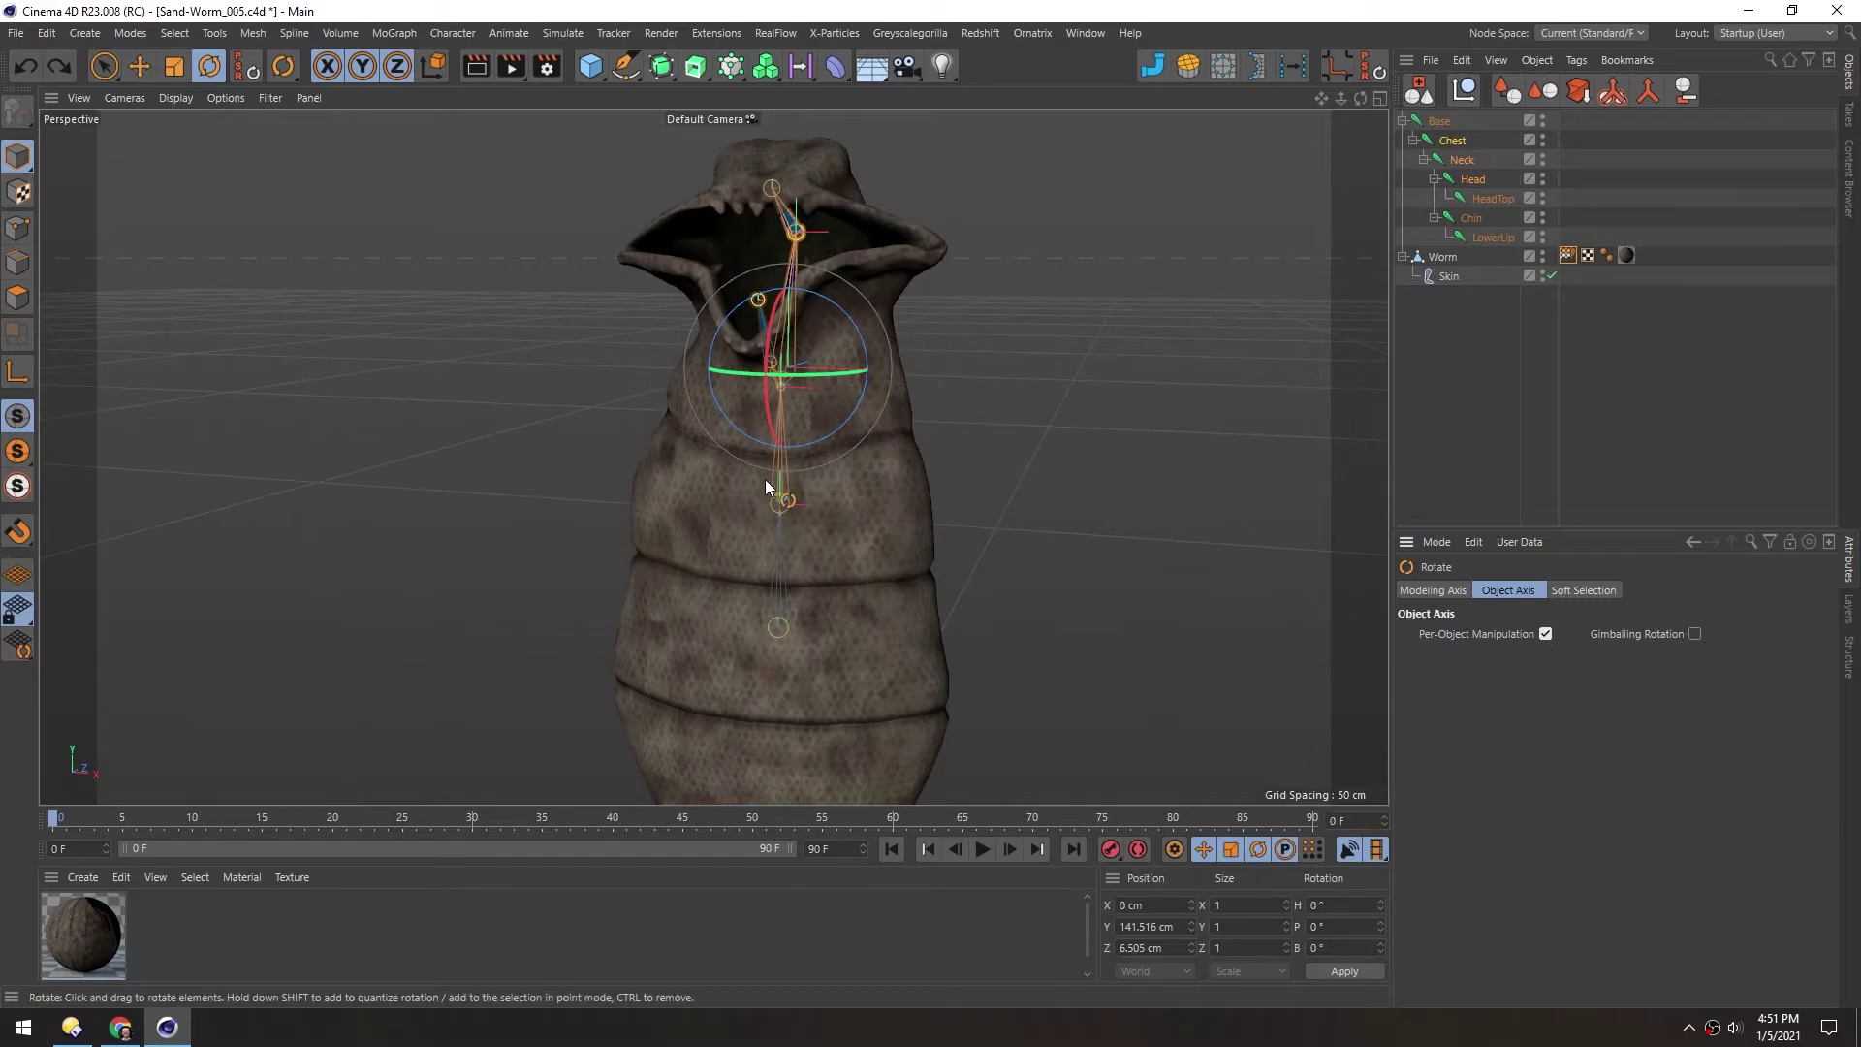
left_click_drag(1254, 295, 995, 441)
key("ctrl+z")
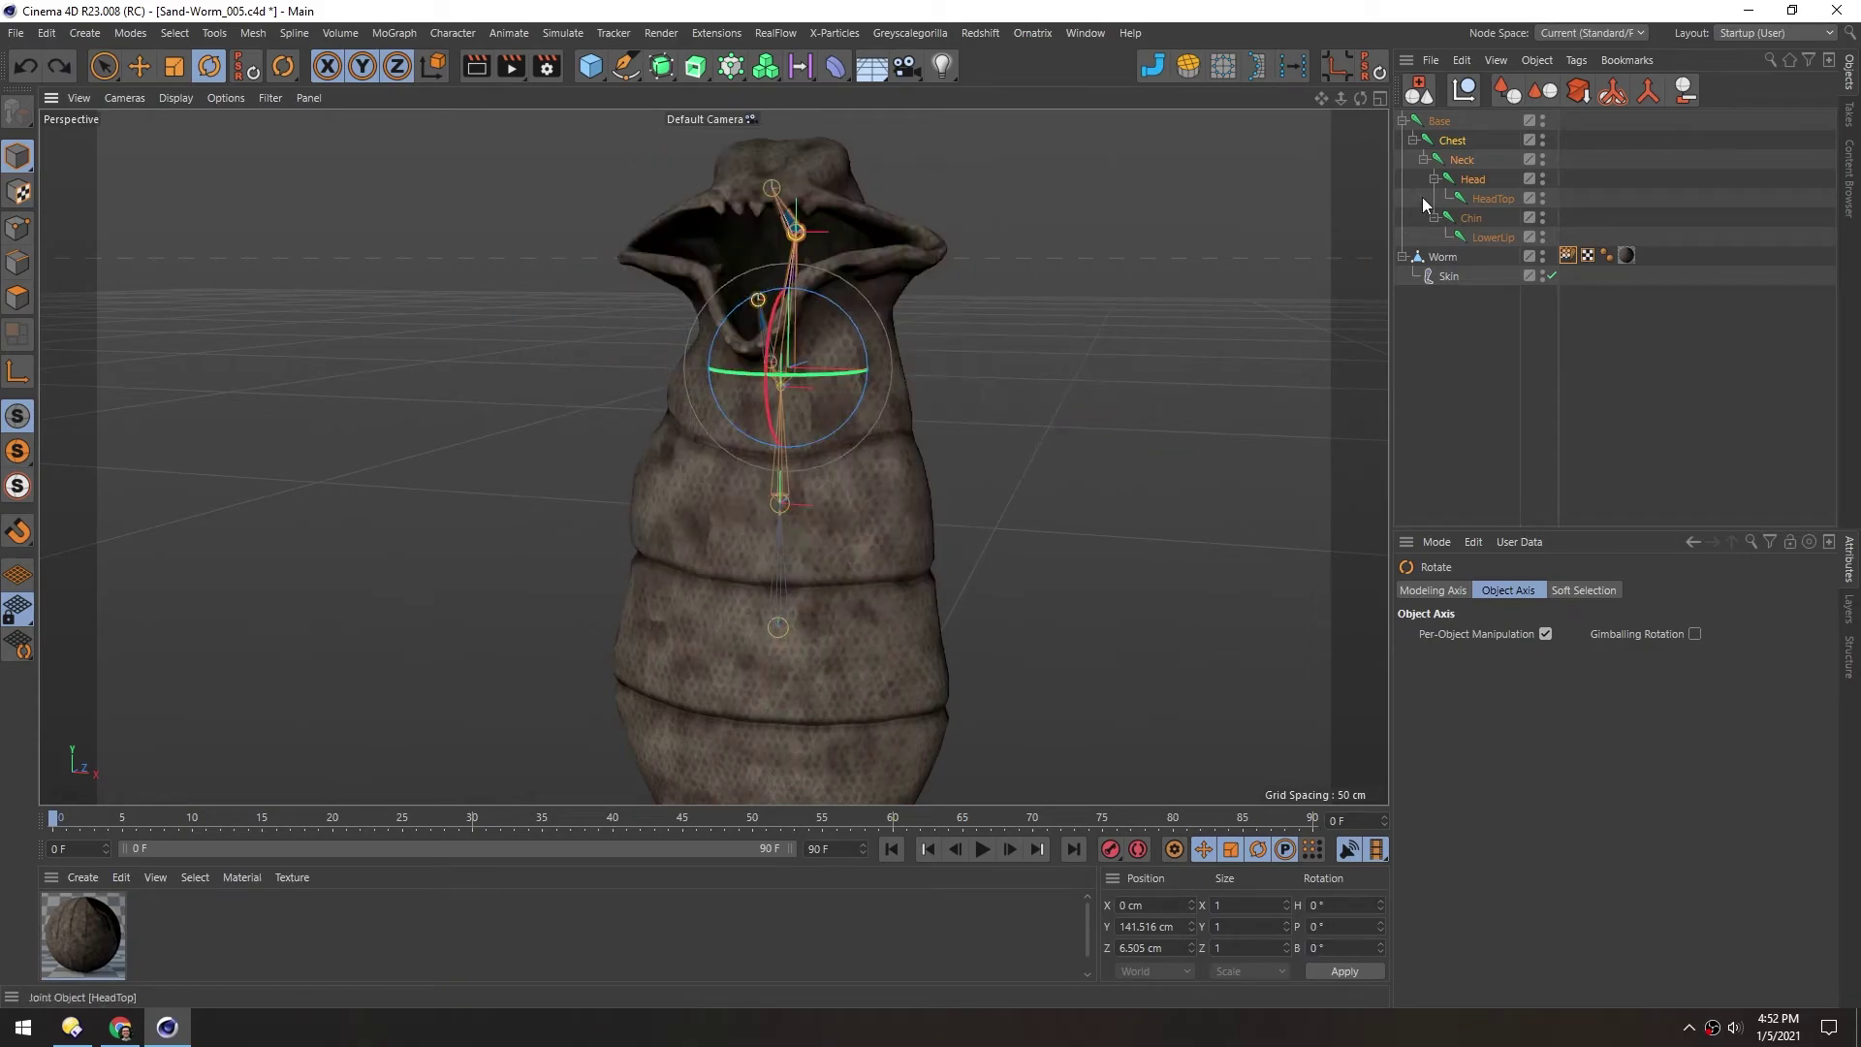
Remove the Head joint from the selection and try bending only the Chest and Neck joints, undoing the bend and clearing the selection
left_click(1474, 184)
left_click_drag(1118, 293, 1154, 529)
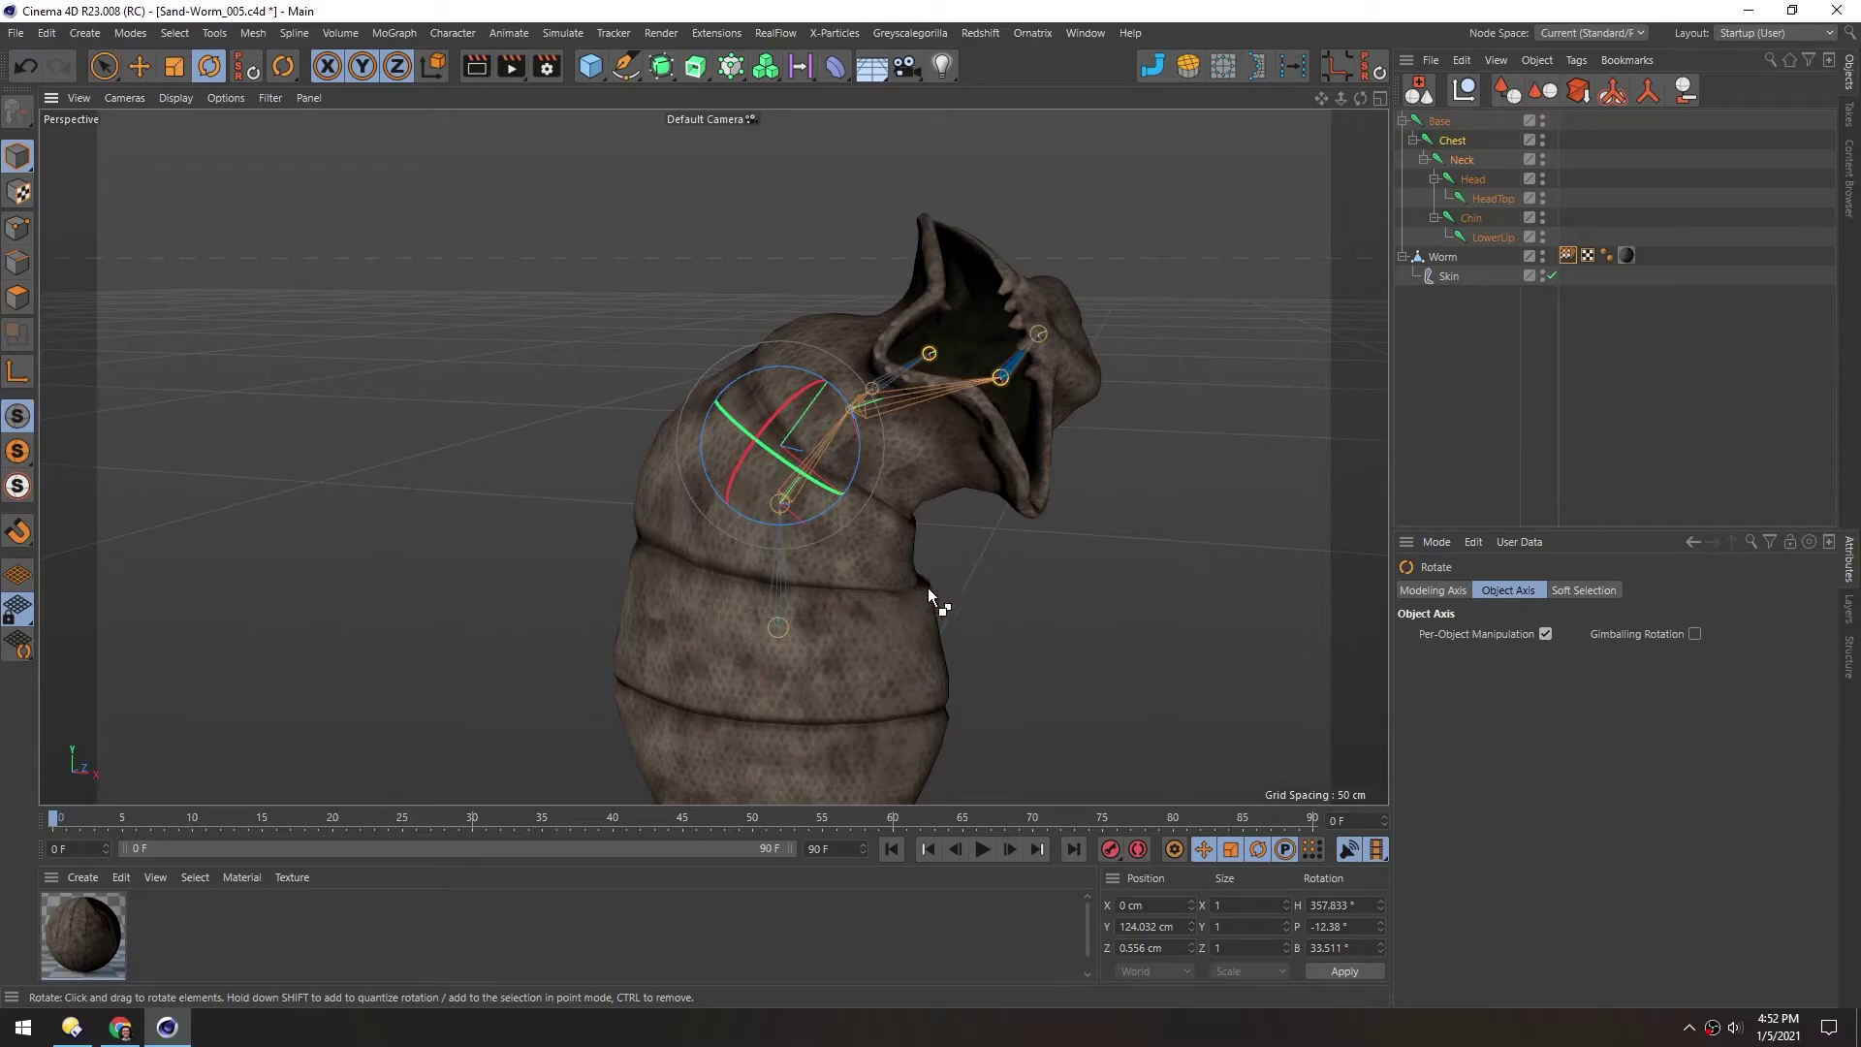
left_click_drag(928, 587, 776, 398)
key("ctrl+z")
right_click_drag(791, 341, 832, 305, "alt")
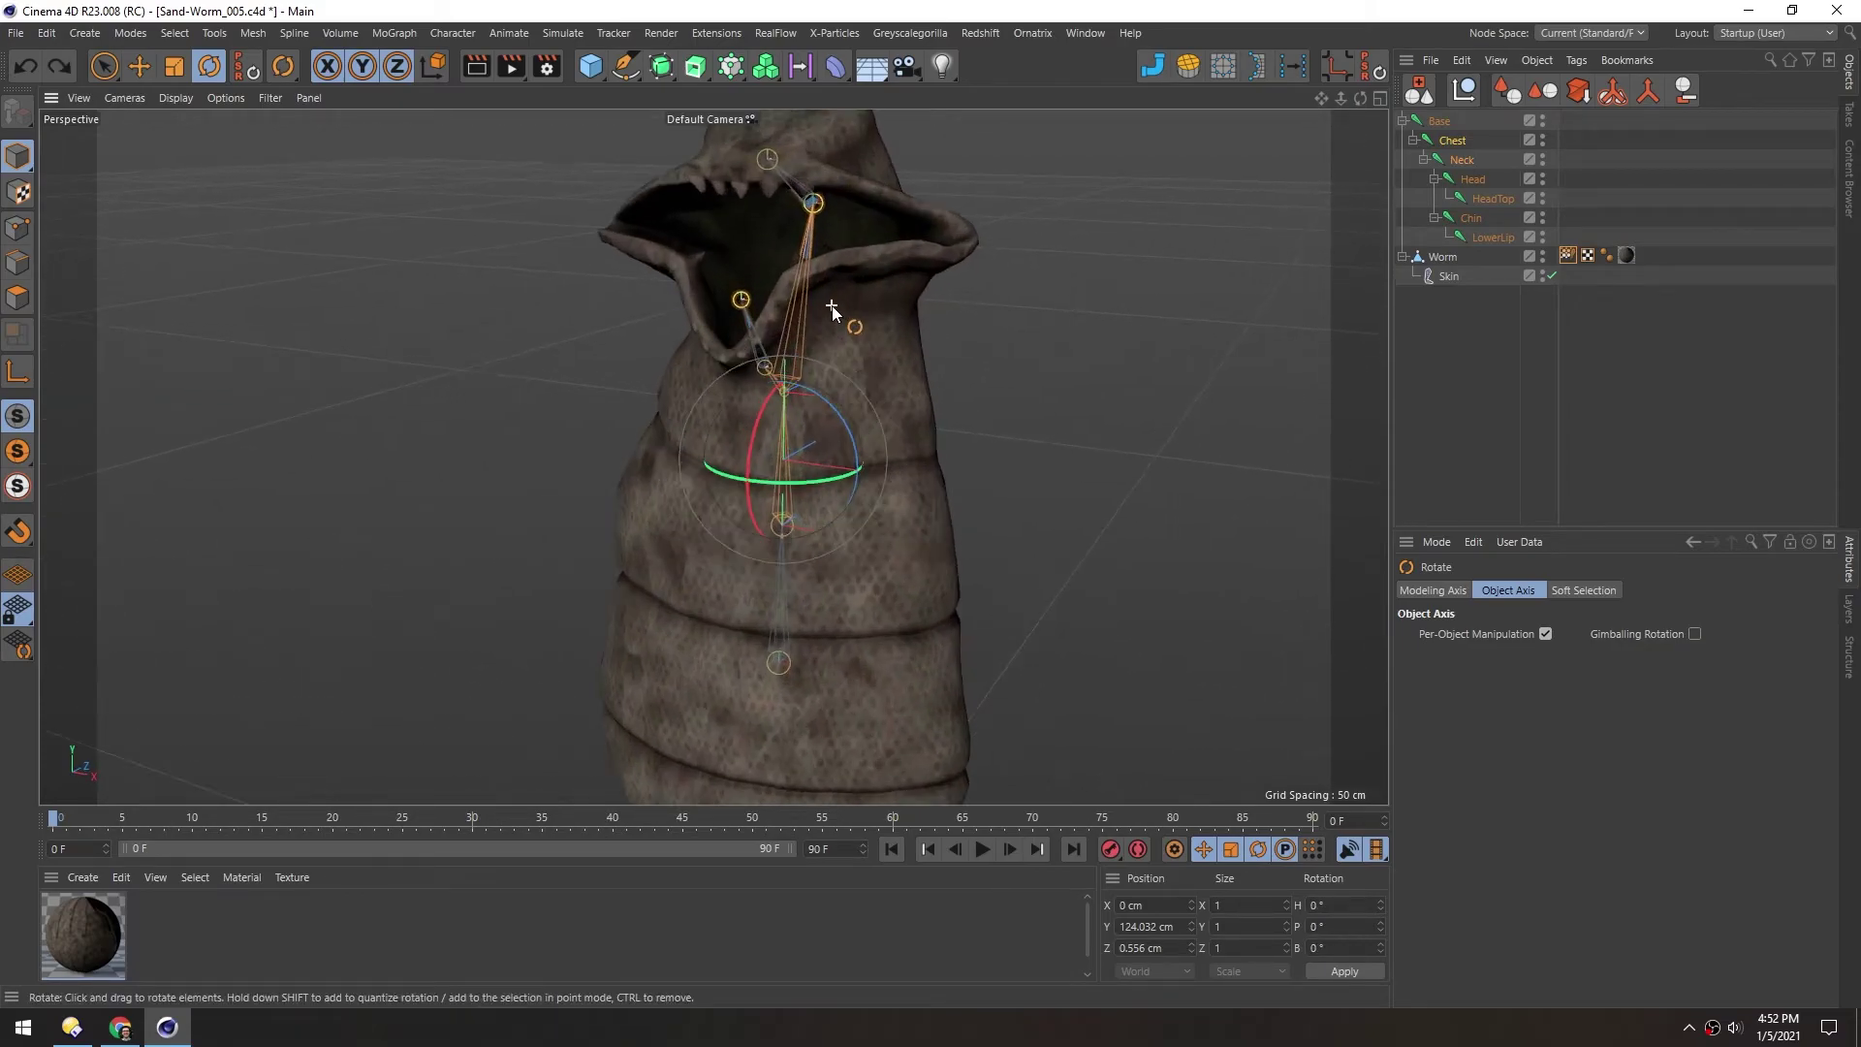
middle_click_drag(832, 305, 781, 404, "alt")
left_click_drag(782, 404, 793, 353, "alt")
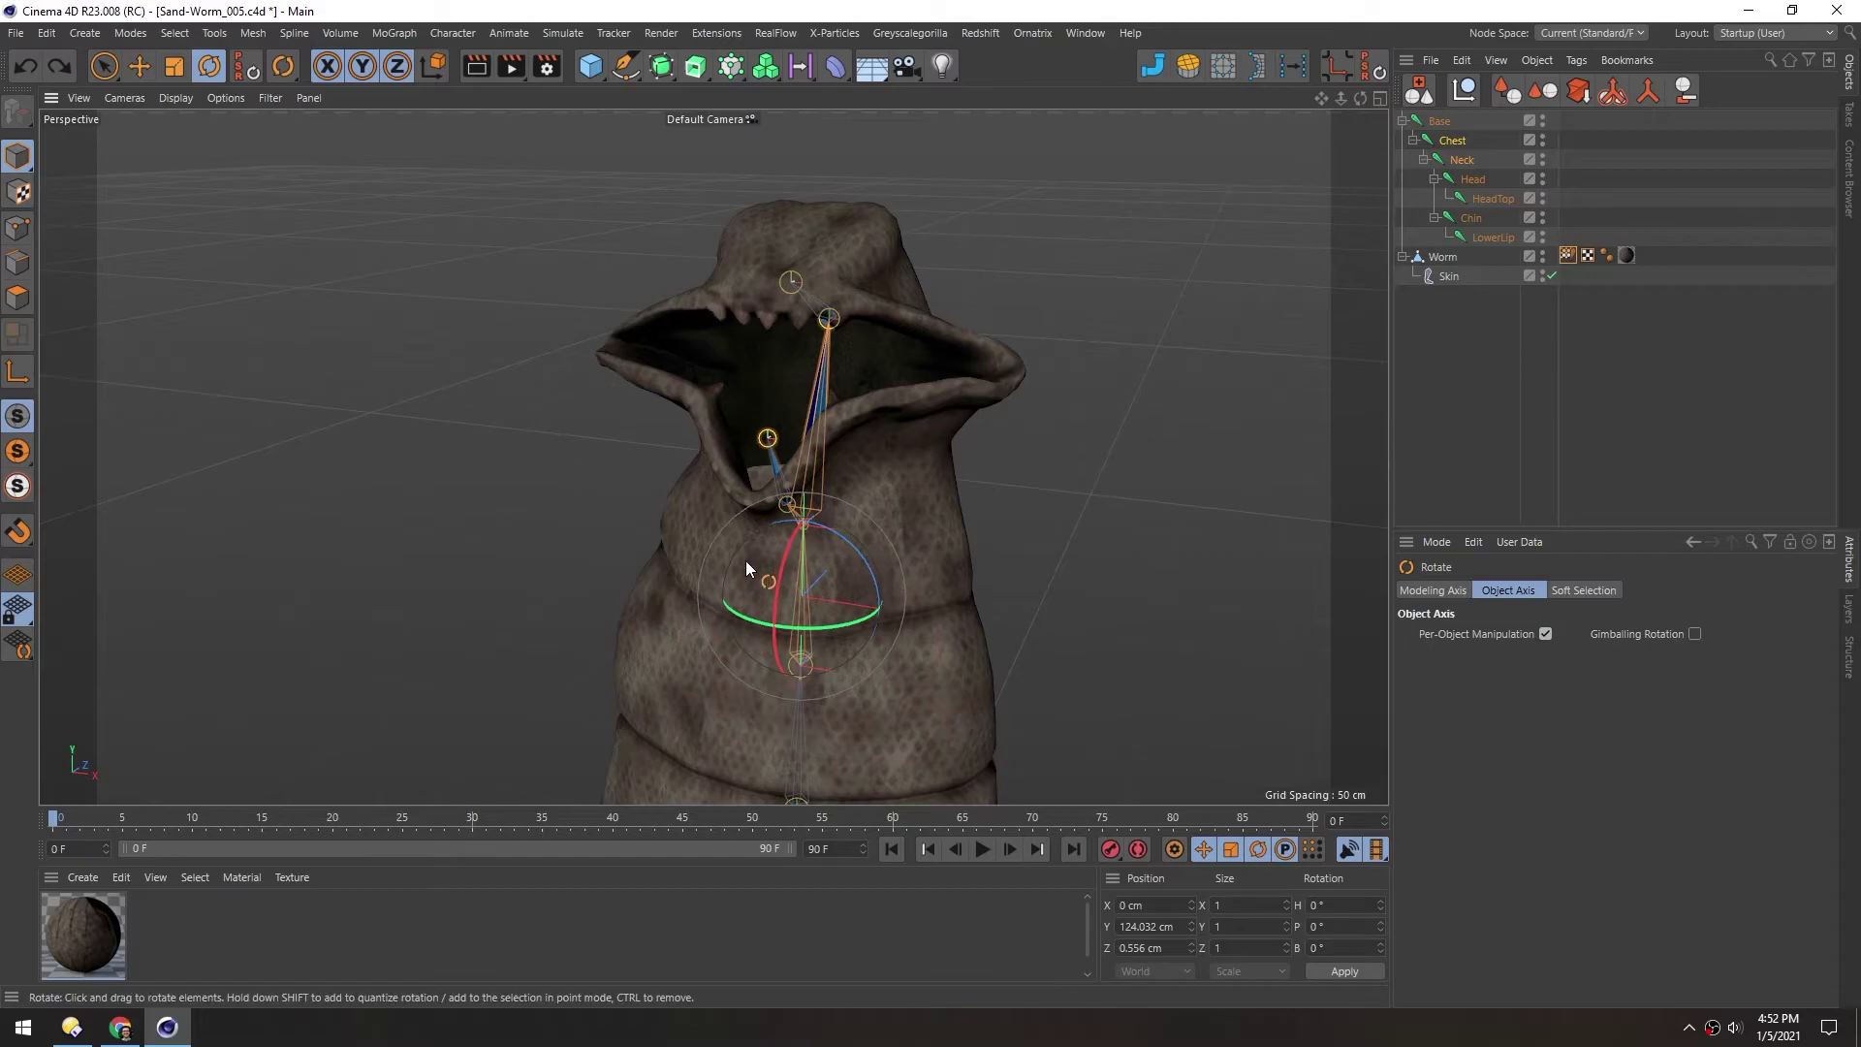
left_click_drag(746, 560, 760, 503, "alt")
left_click(1460, 358)
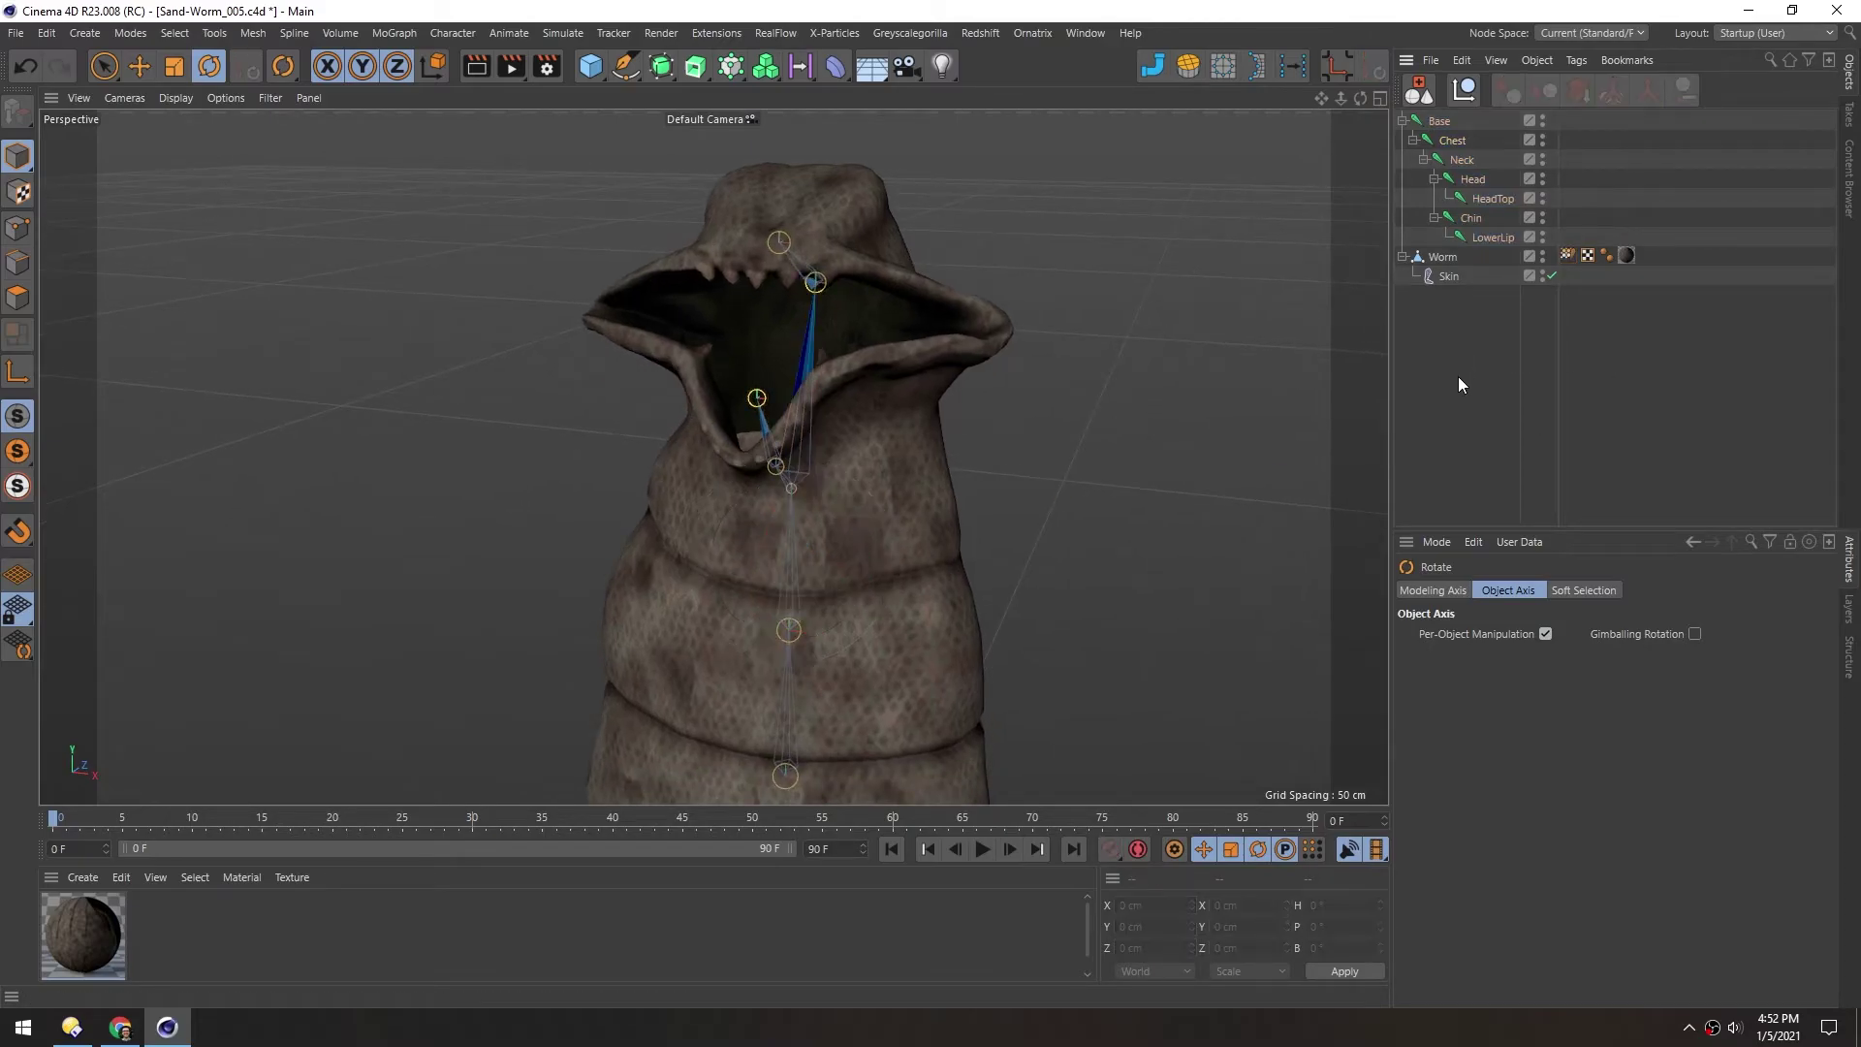
Add a null object to the scene
left_click(1466, 90)
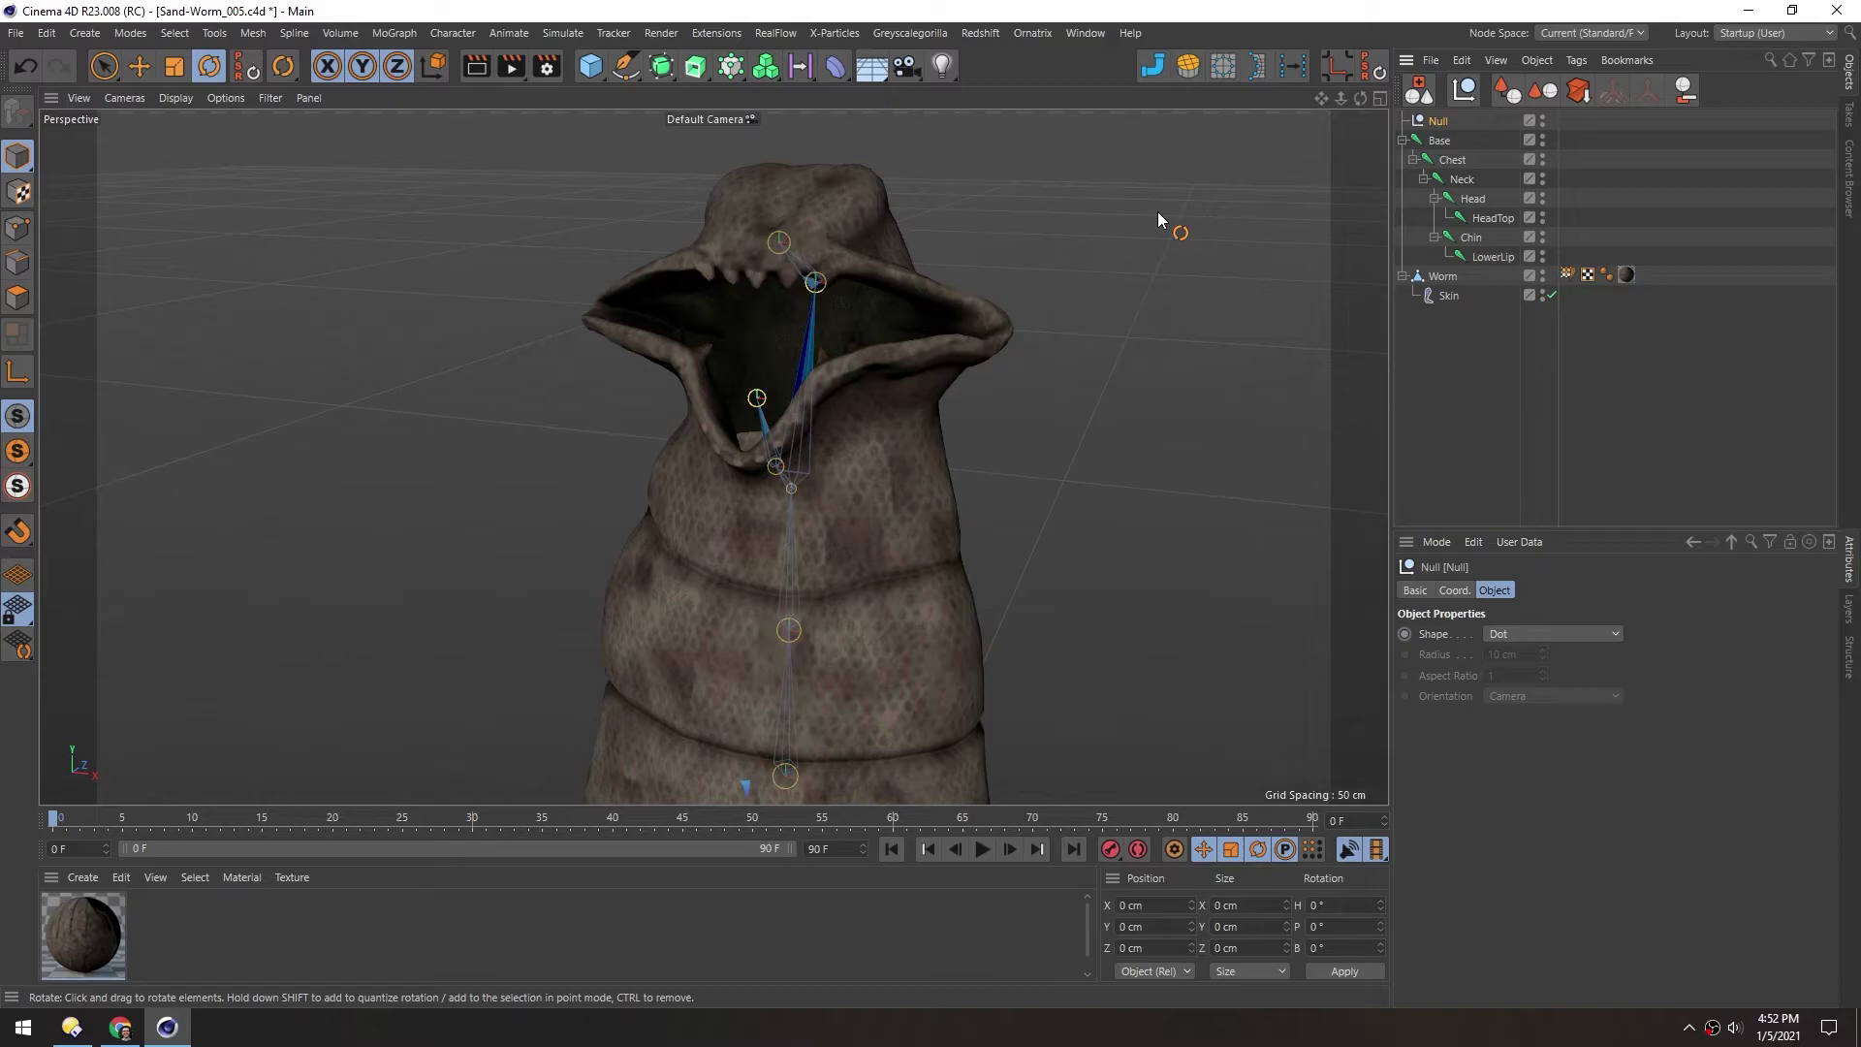
Find the Null command in the Commander and place it as a shortcut among the modelling commands above the viewport
key("shift+c")
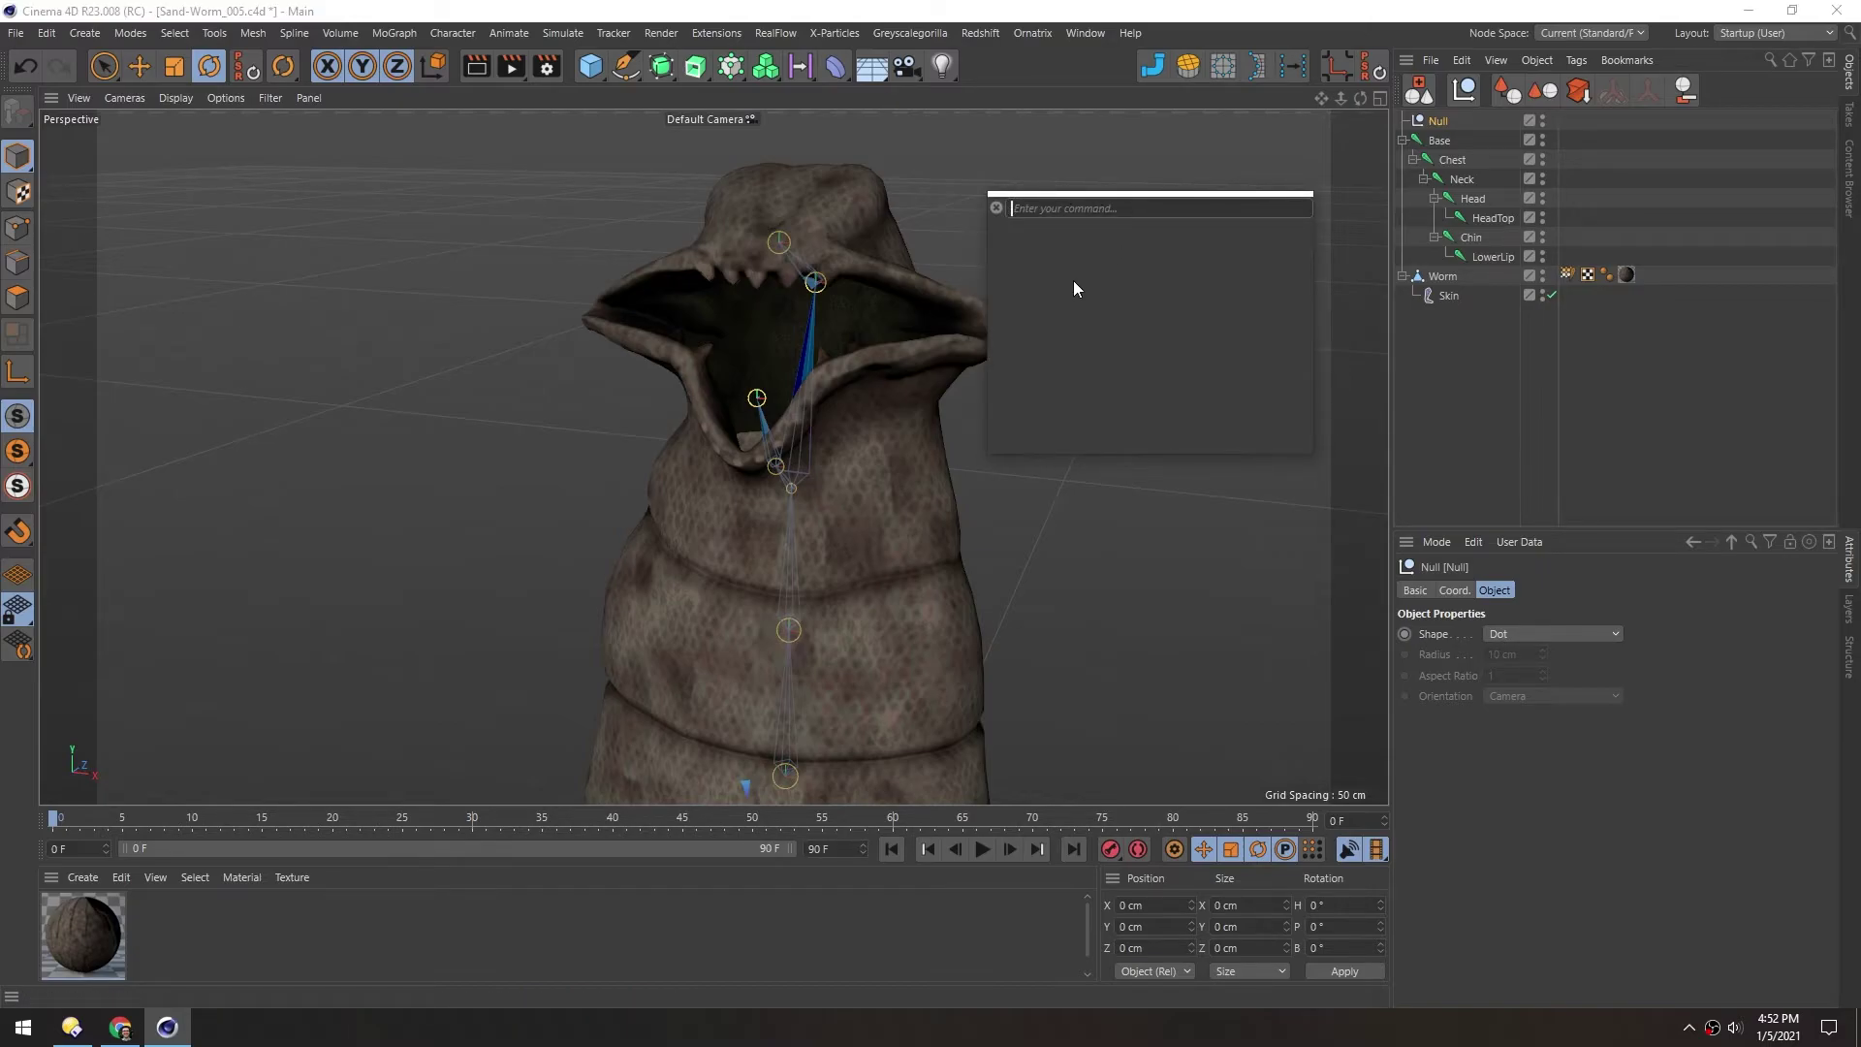
type("null")
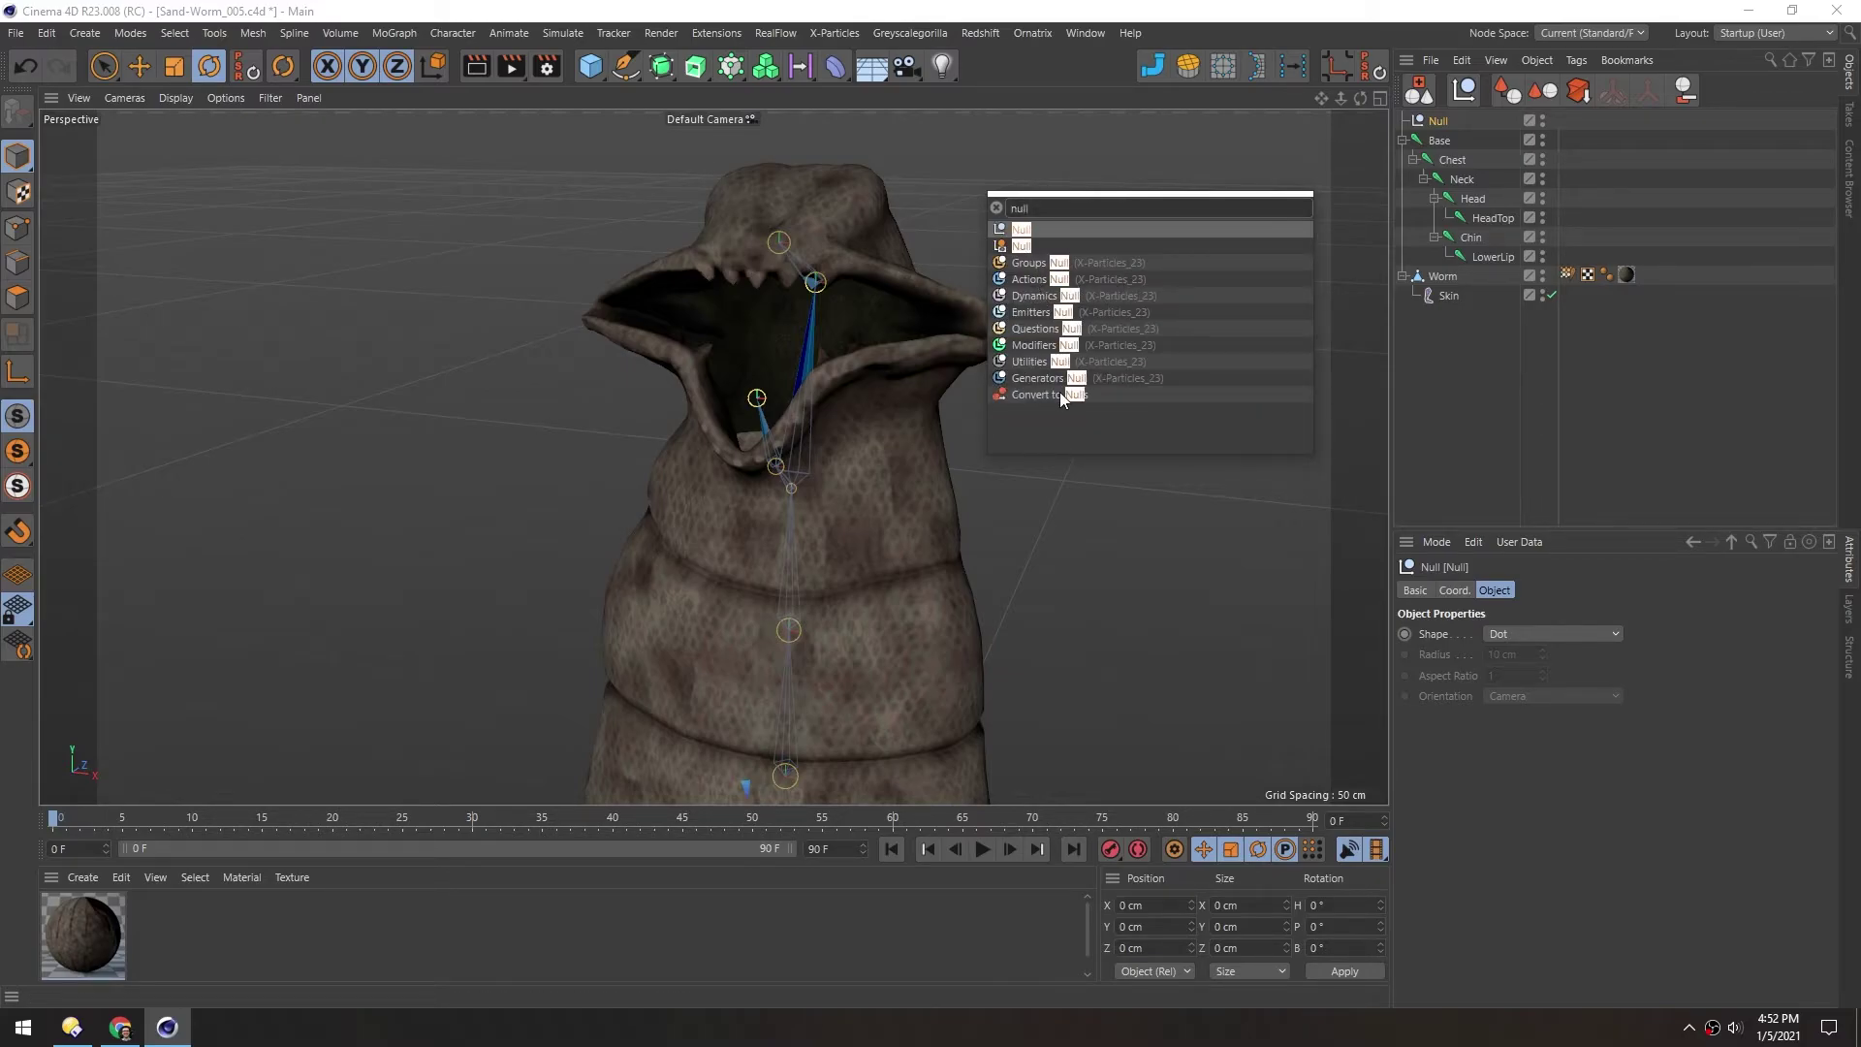
key("BackSpace")
left_click_drag(1007, 236, 1019, 210)
left_click_drag(1406, 134, 1731, 104)
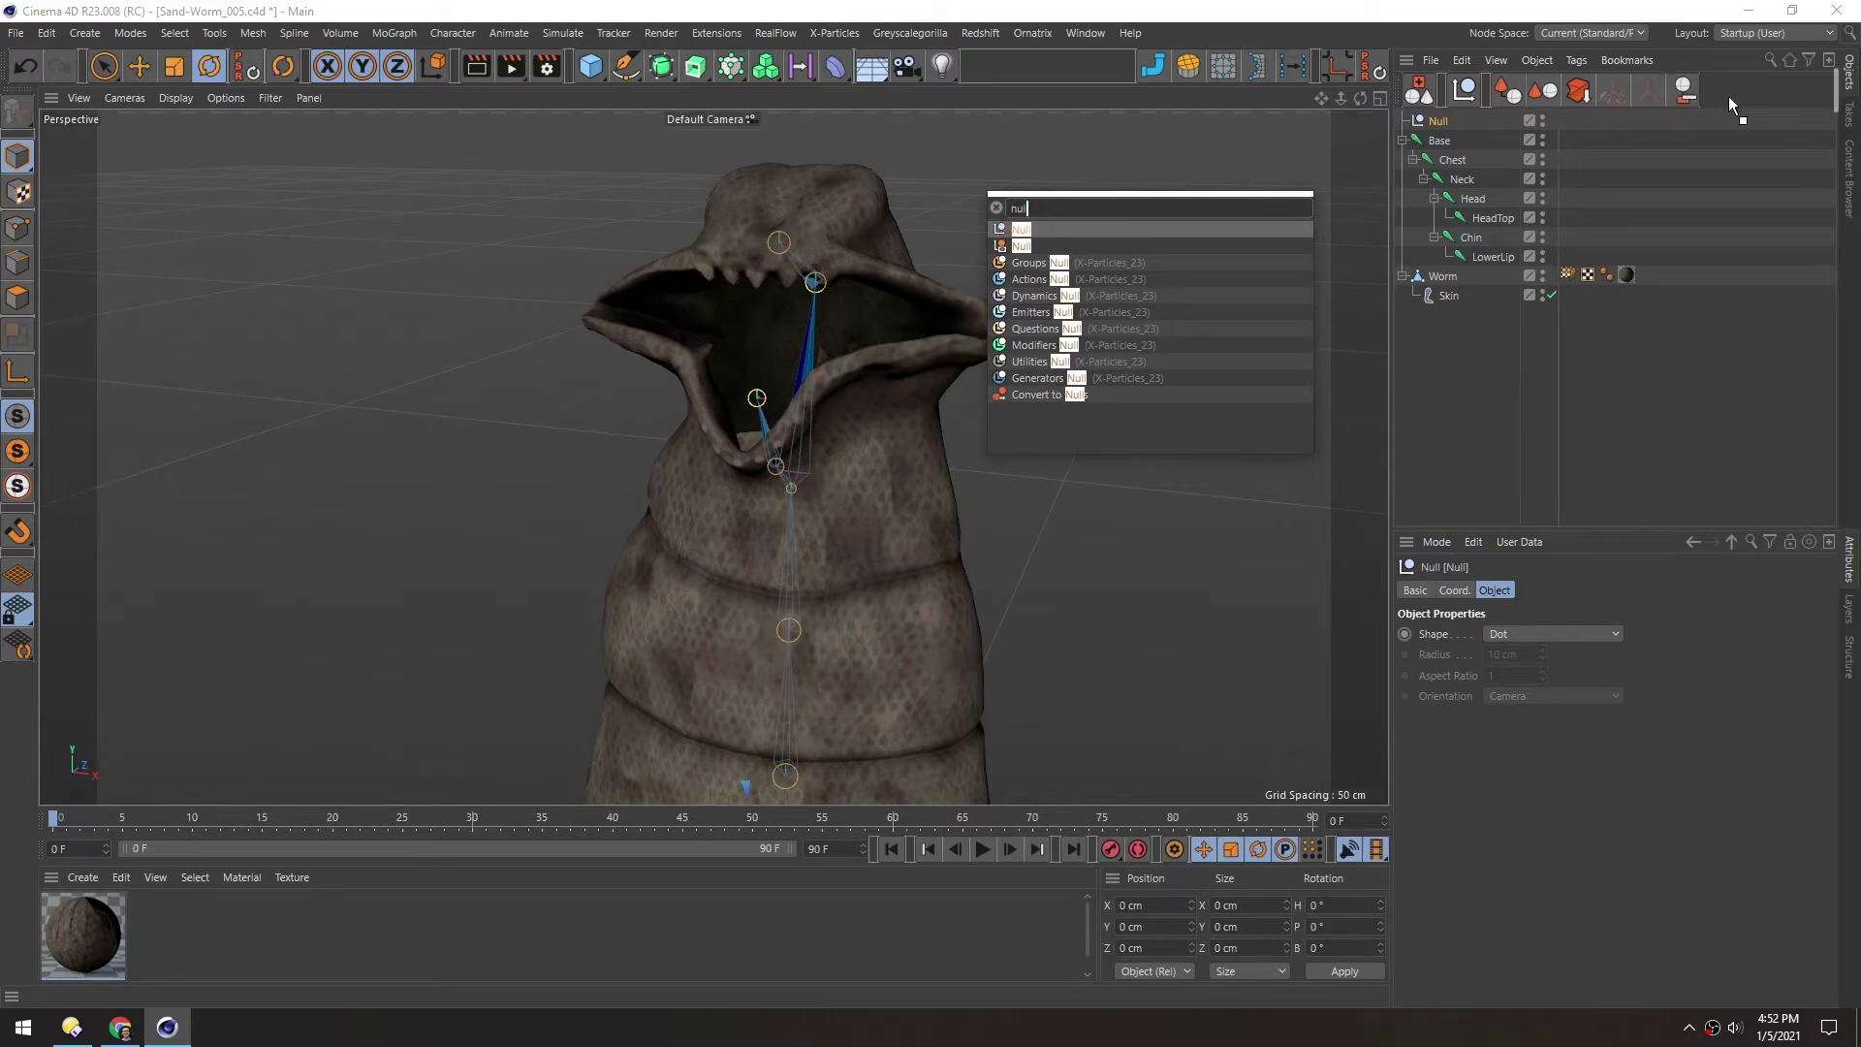
left_click_drag(3, 308, 108, 224)
left_click_drag(1095, 72, 1105, 64)
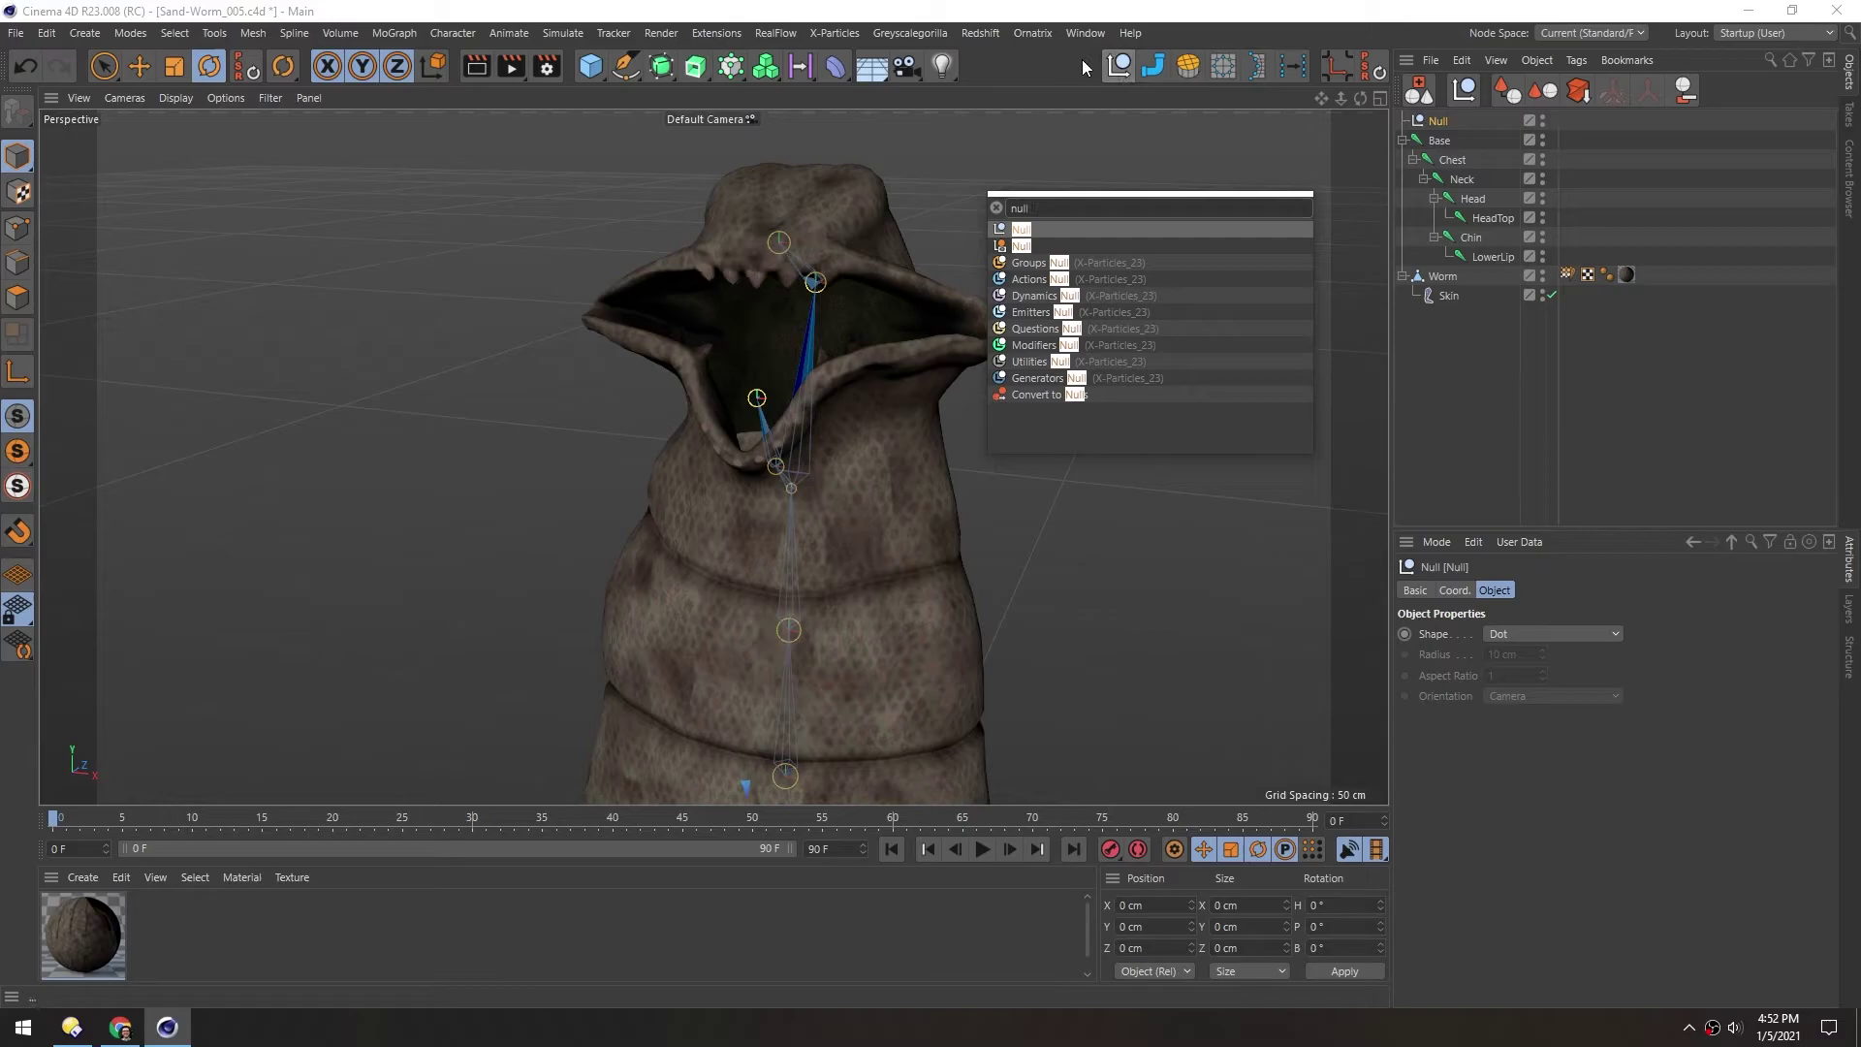
Create three extra nulls with the new Null shortcut and delete them, keeping only the original null
left_click(1119, 65)
left_click(1119, 65)
left_click(1119, 65)
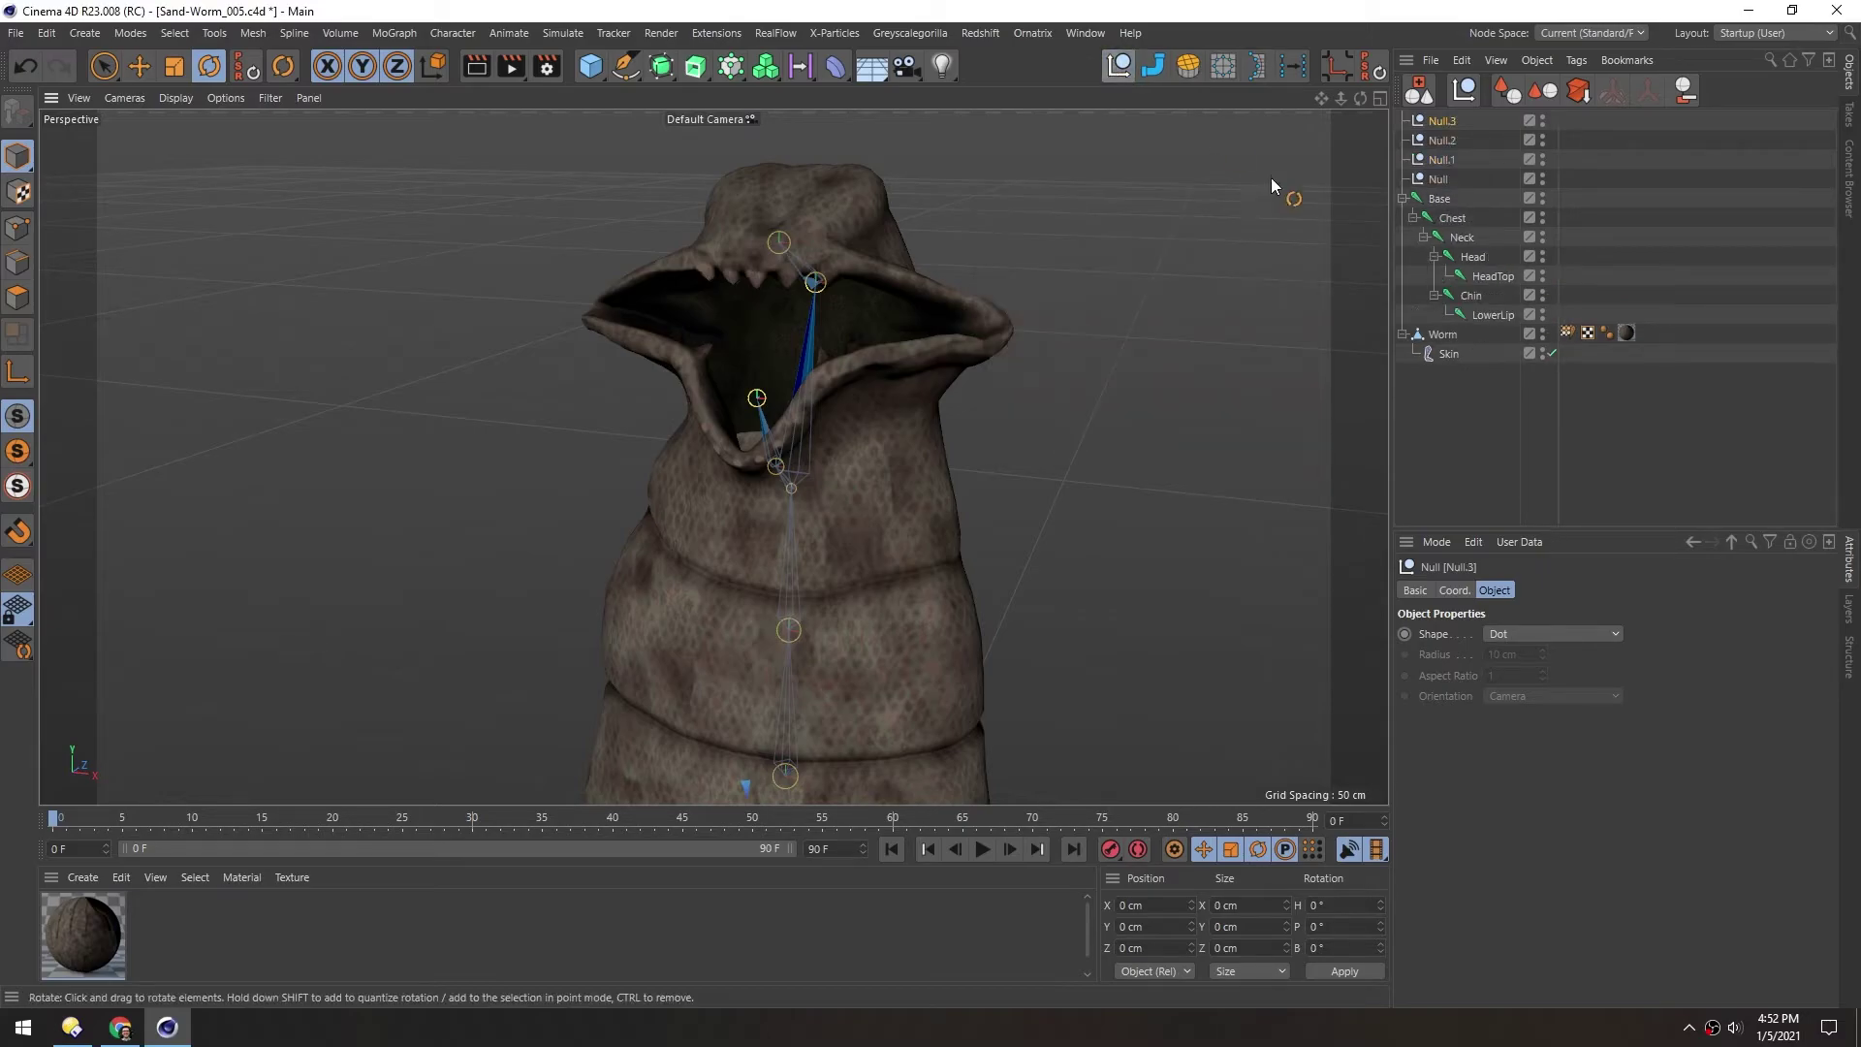
left_click(1420, 121, "shift")
key("Delete")
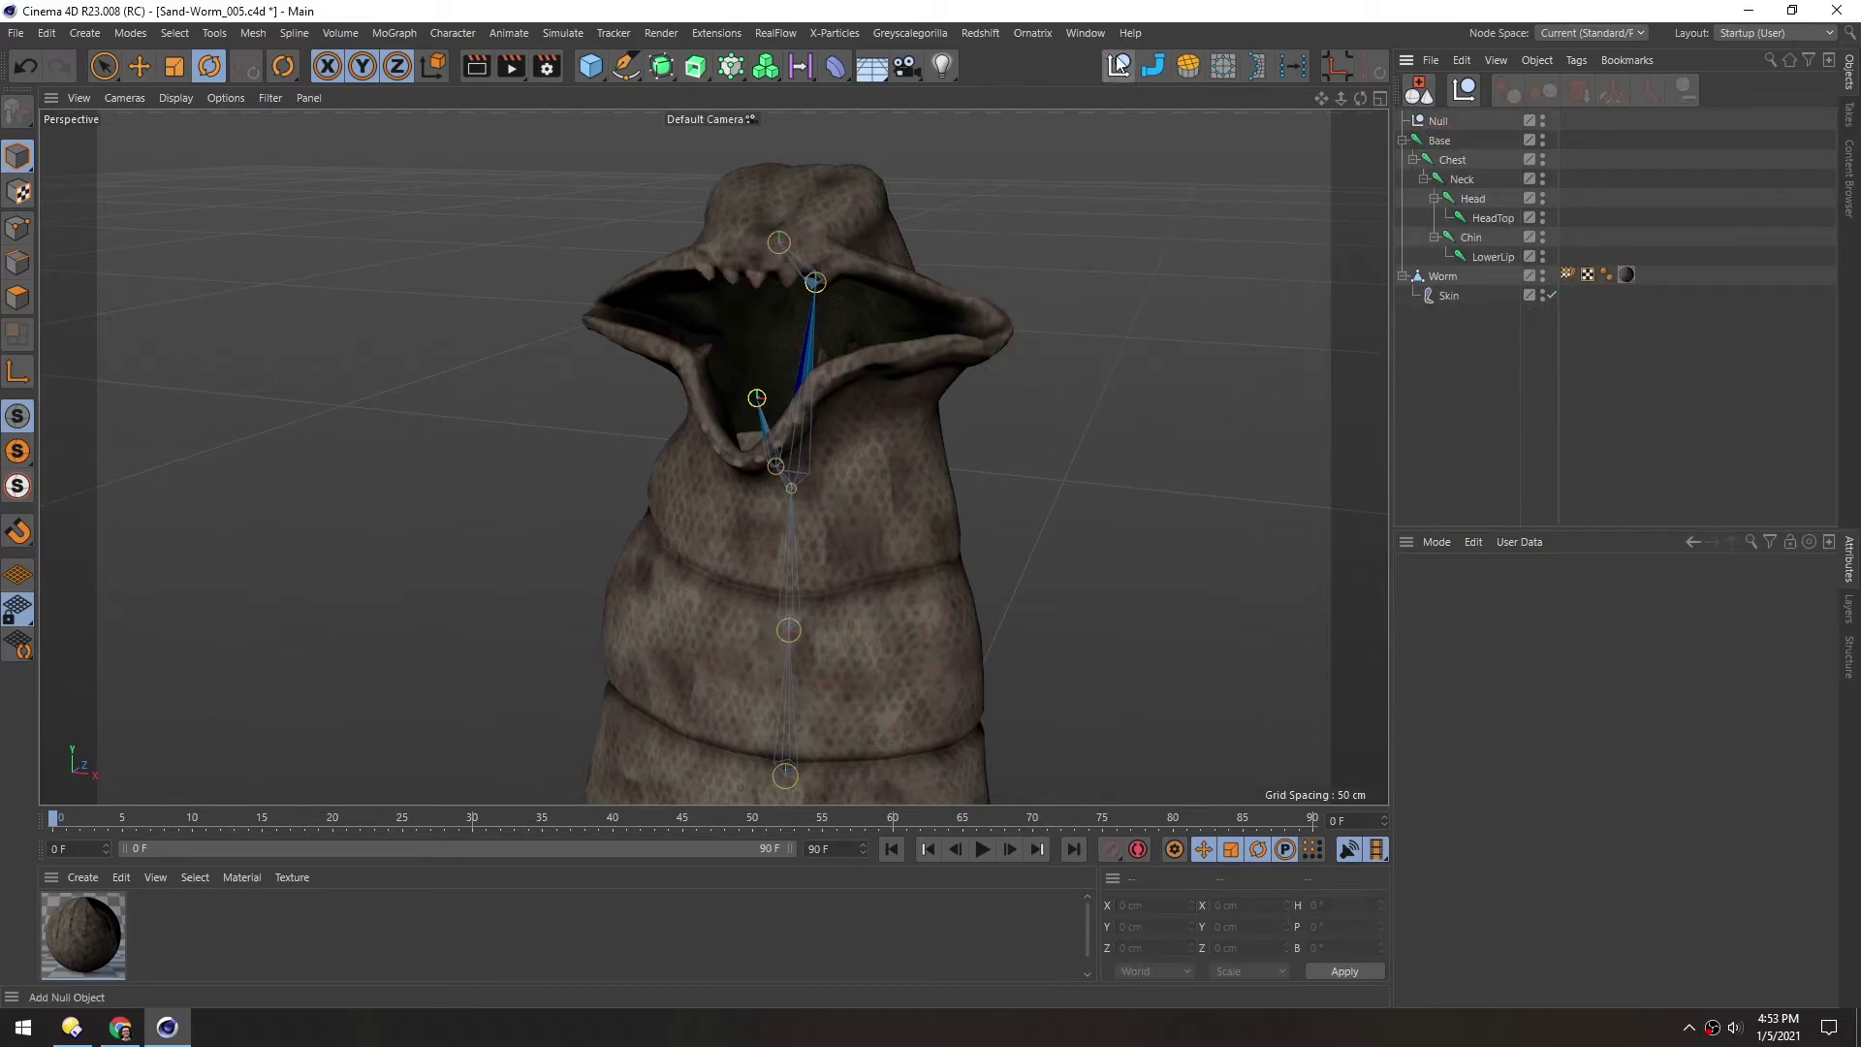
Remove the added Null shortcut from the command palette using Customize Palettes
right_click(1036, 66)
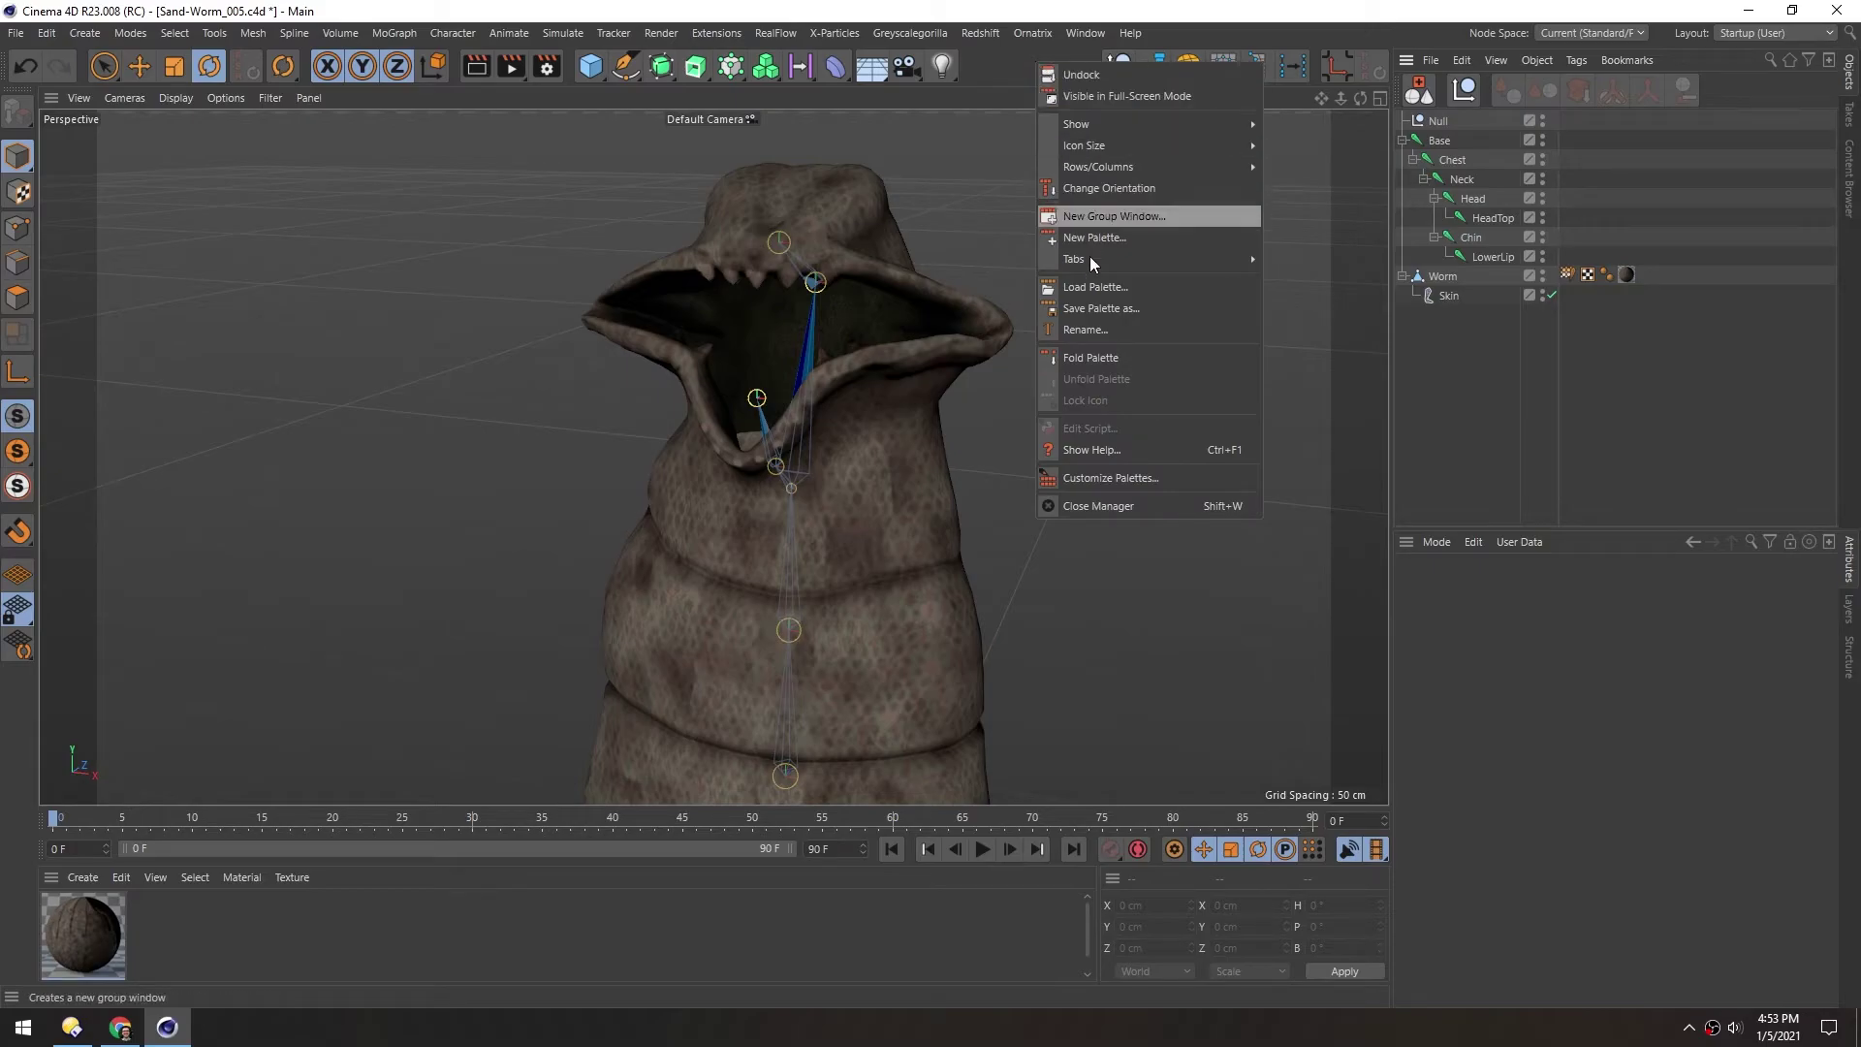
left_click(1084, 479)
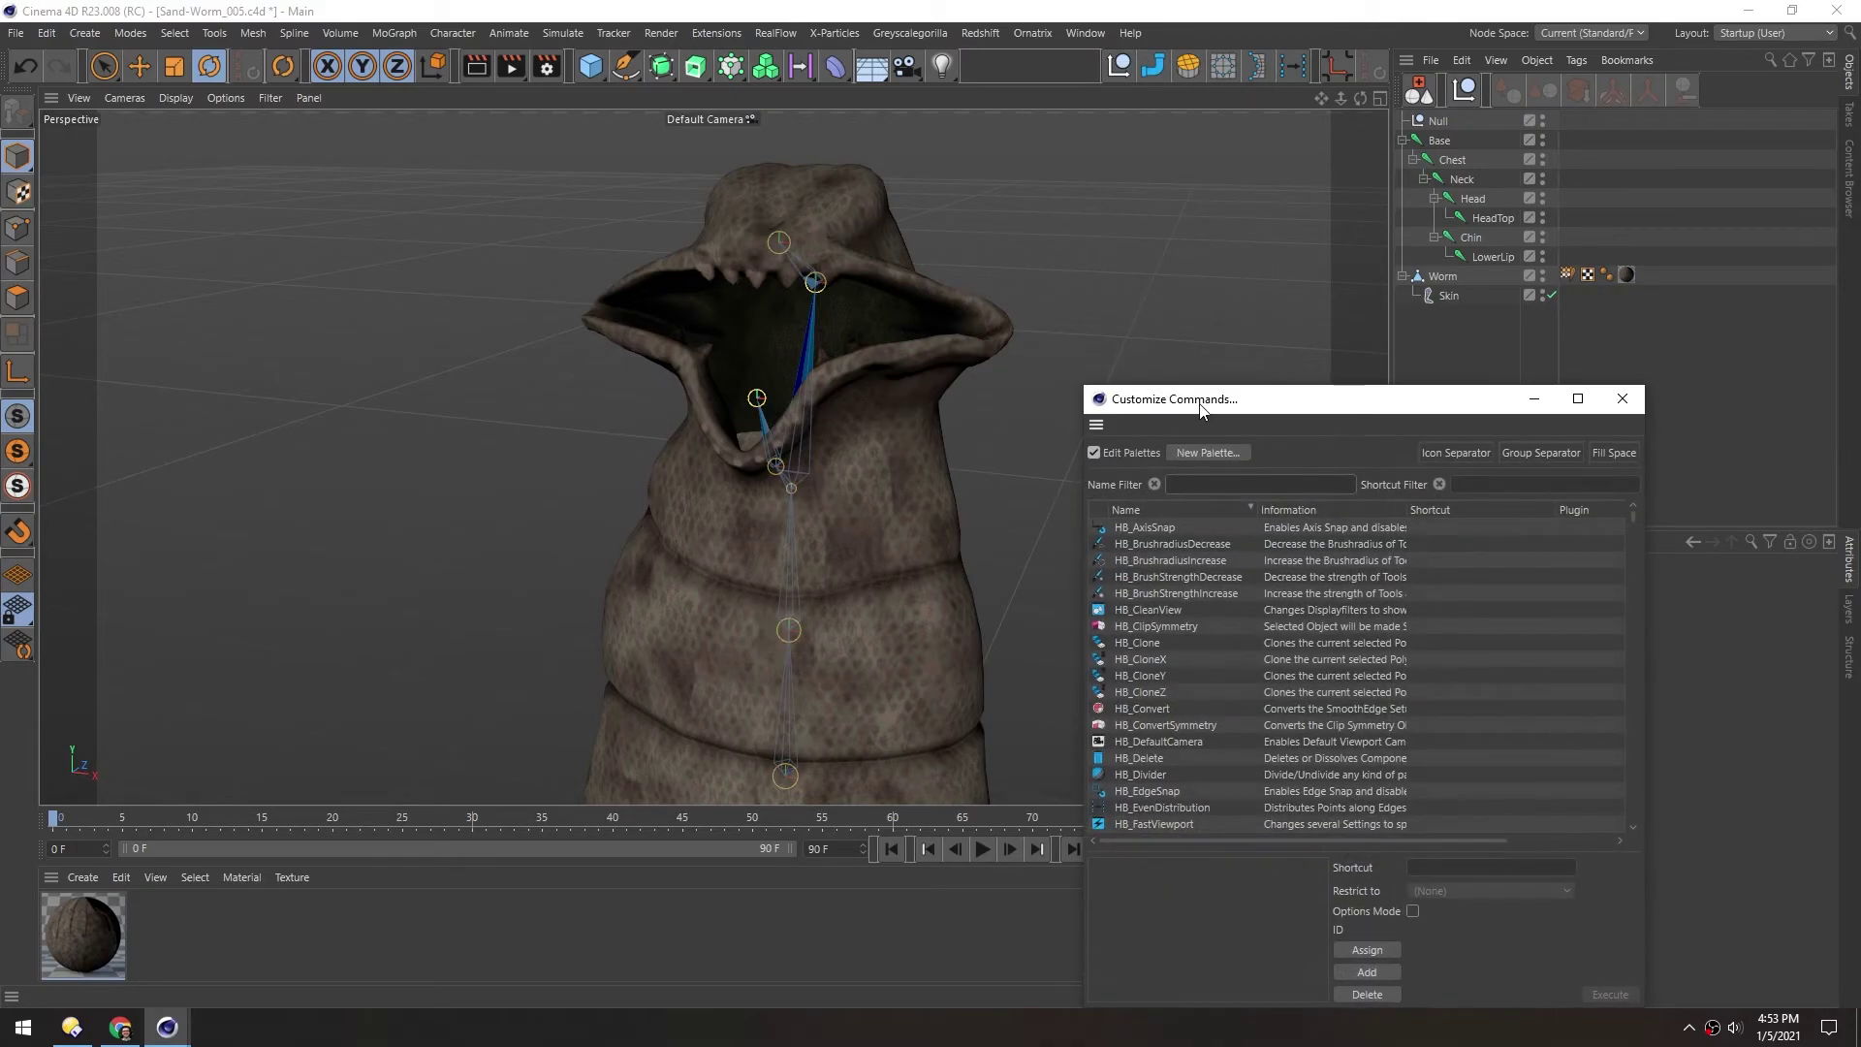
left_click_drag(1202, 400, 1105, 157)
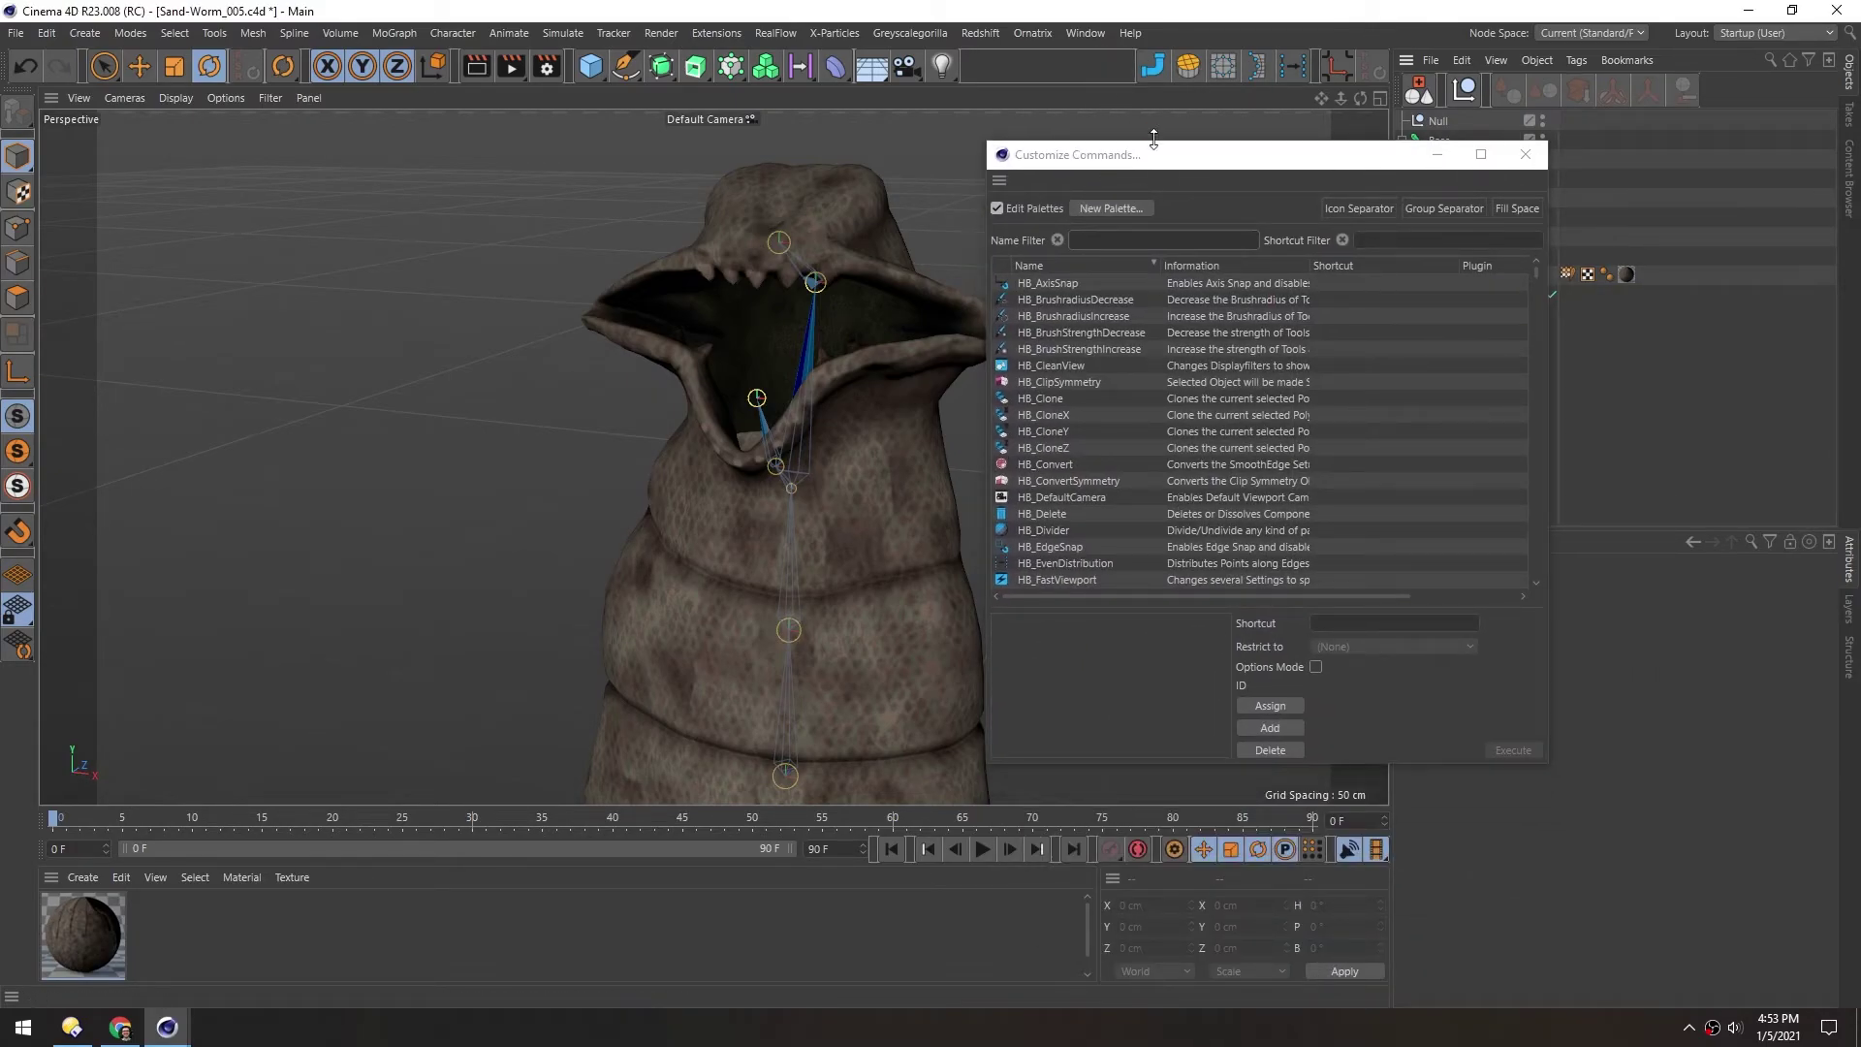
left_click(1524, 159)
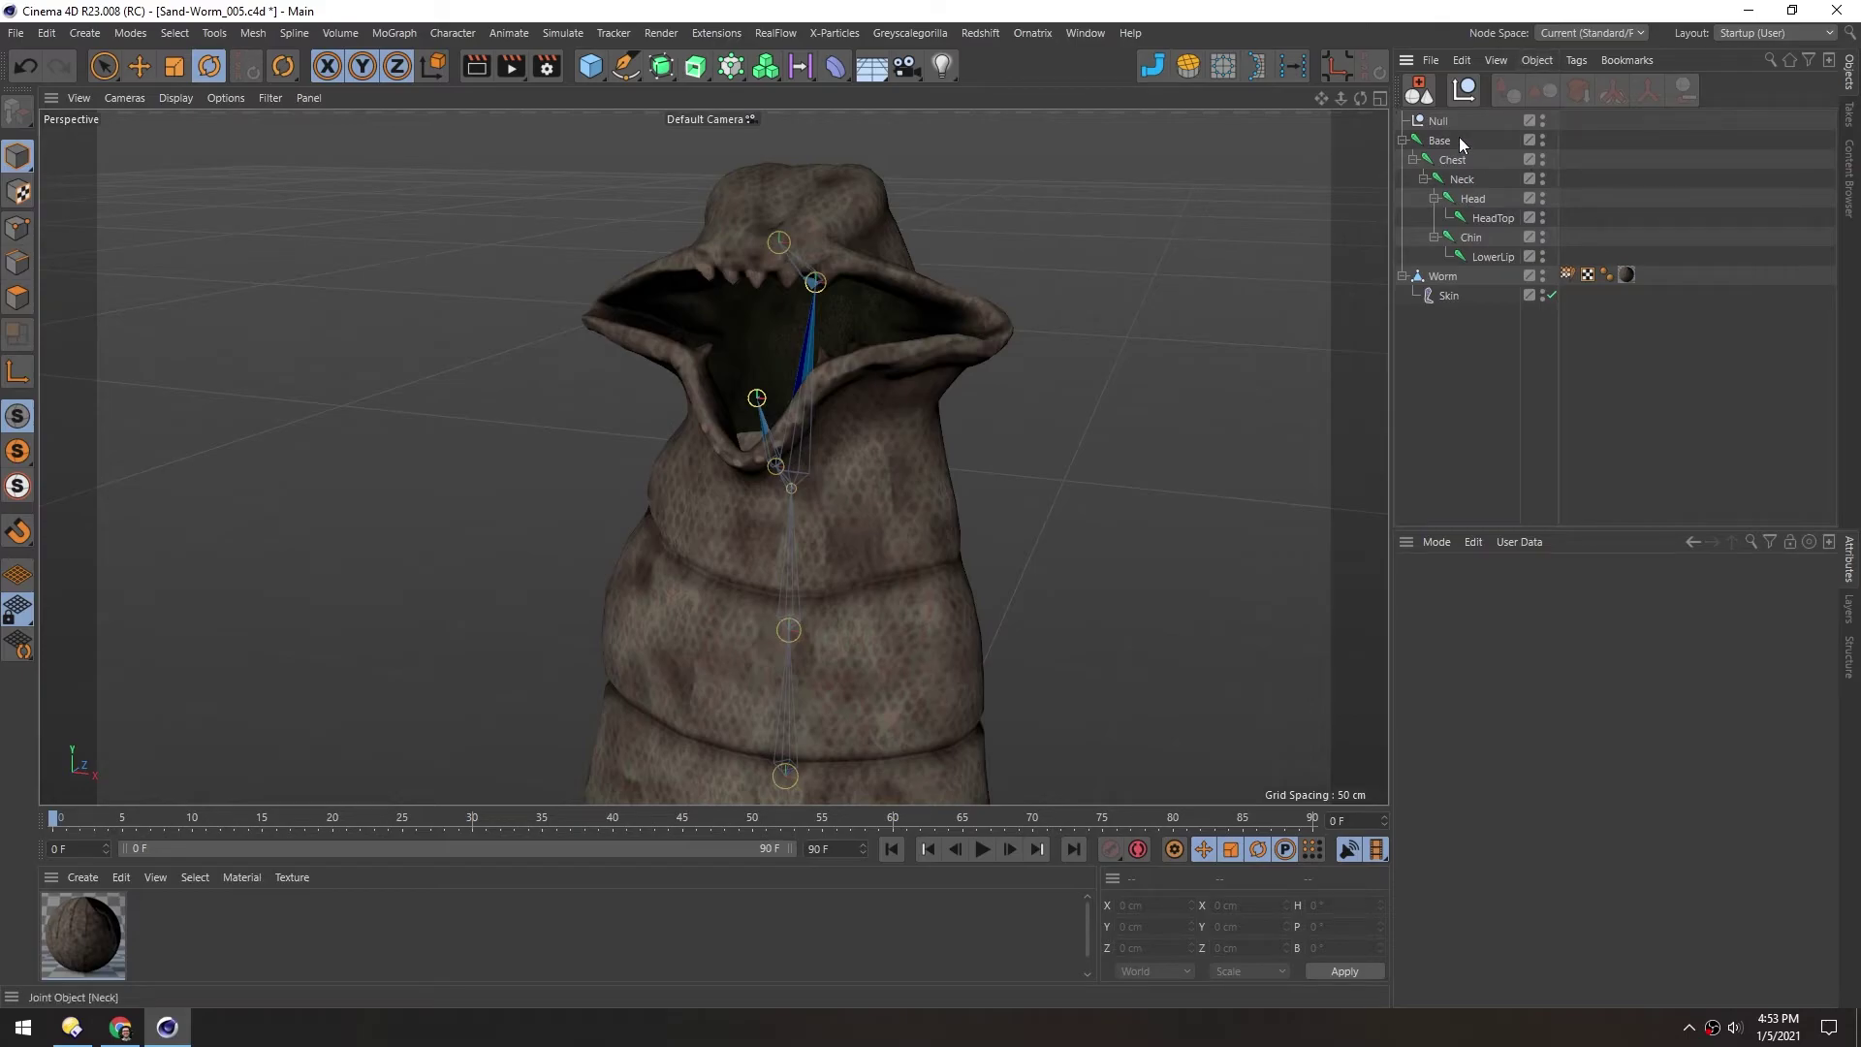
left_click(1779, 33)
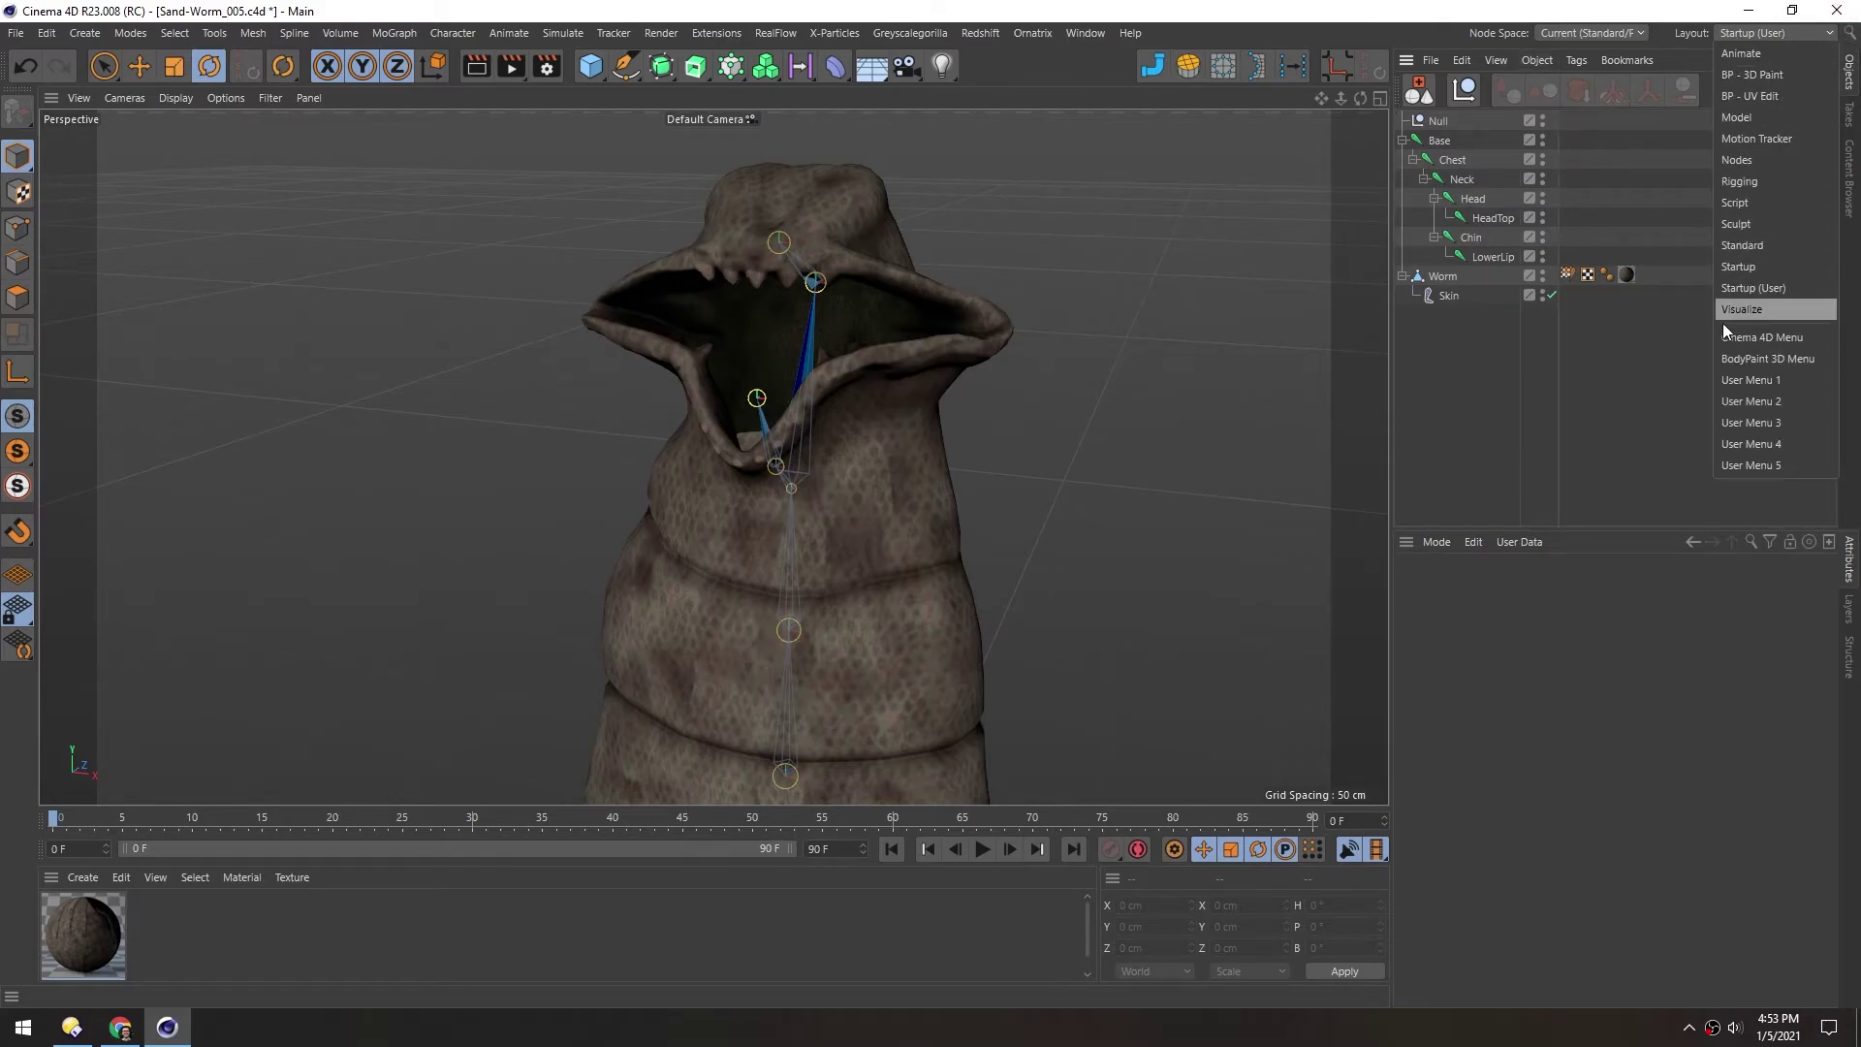
left_click(1060, 67)
left_click(1086, 33)
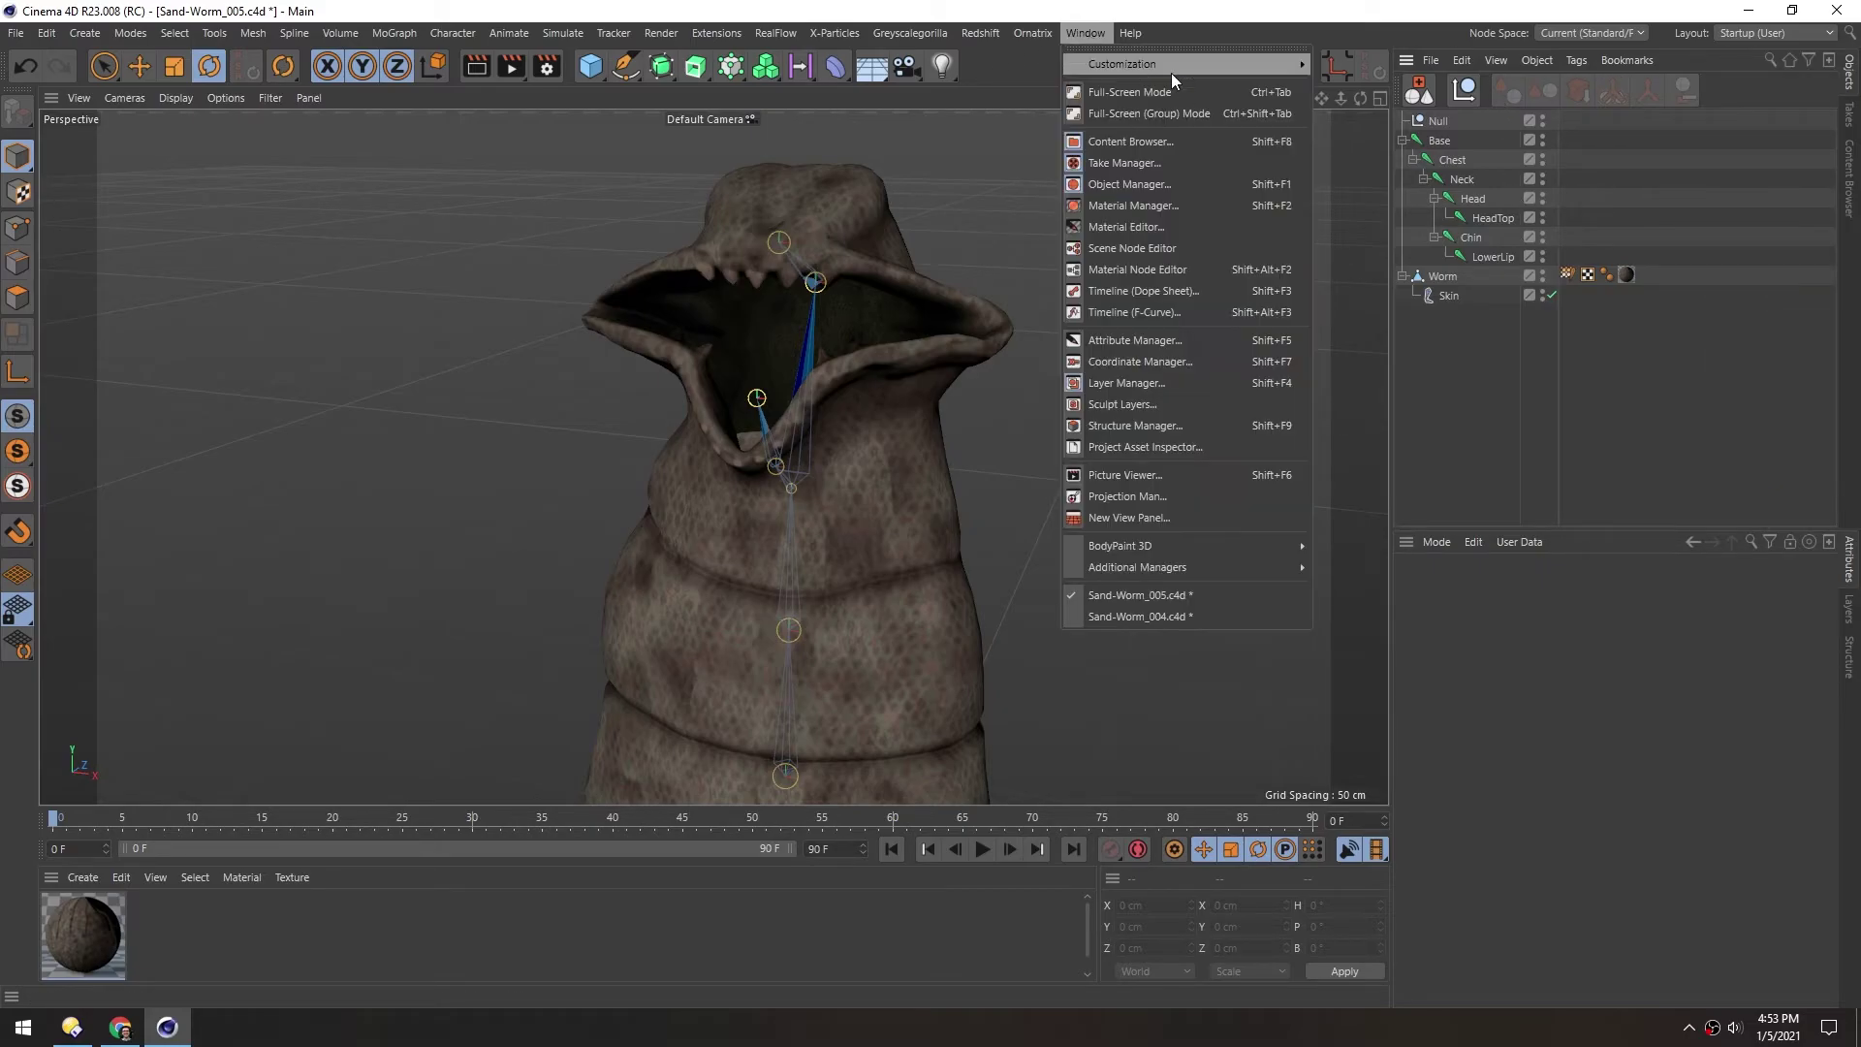
mouse_move(1252, 63)
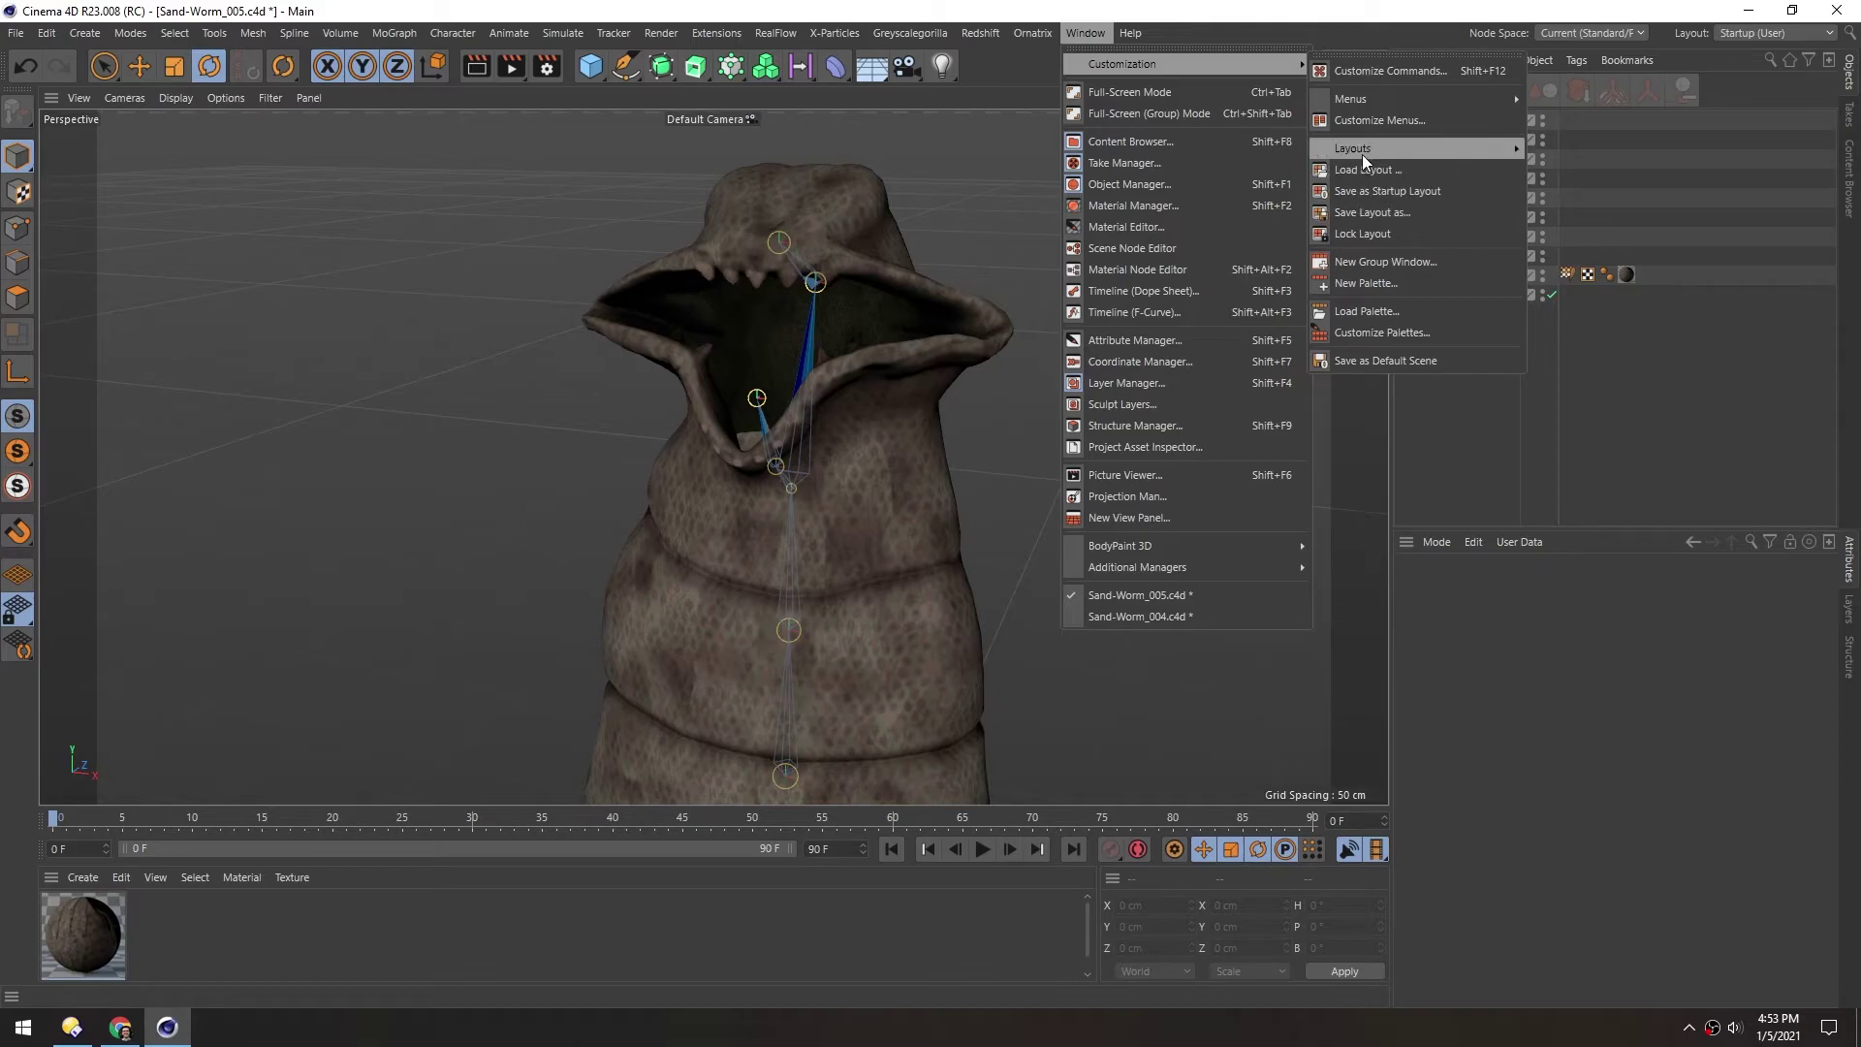
mouse_move(1363, 153)
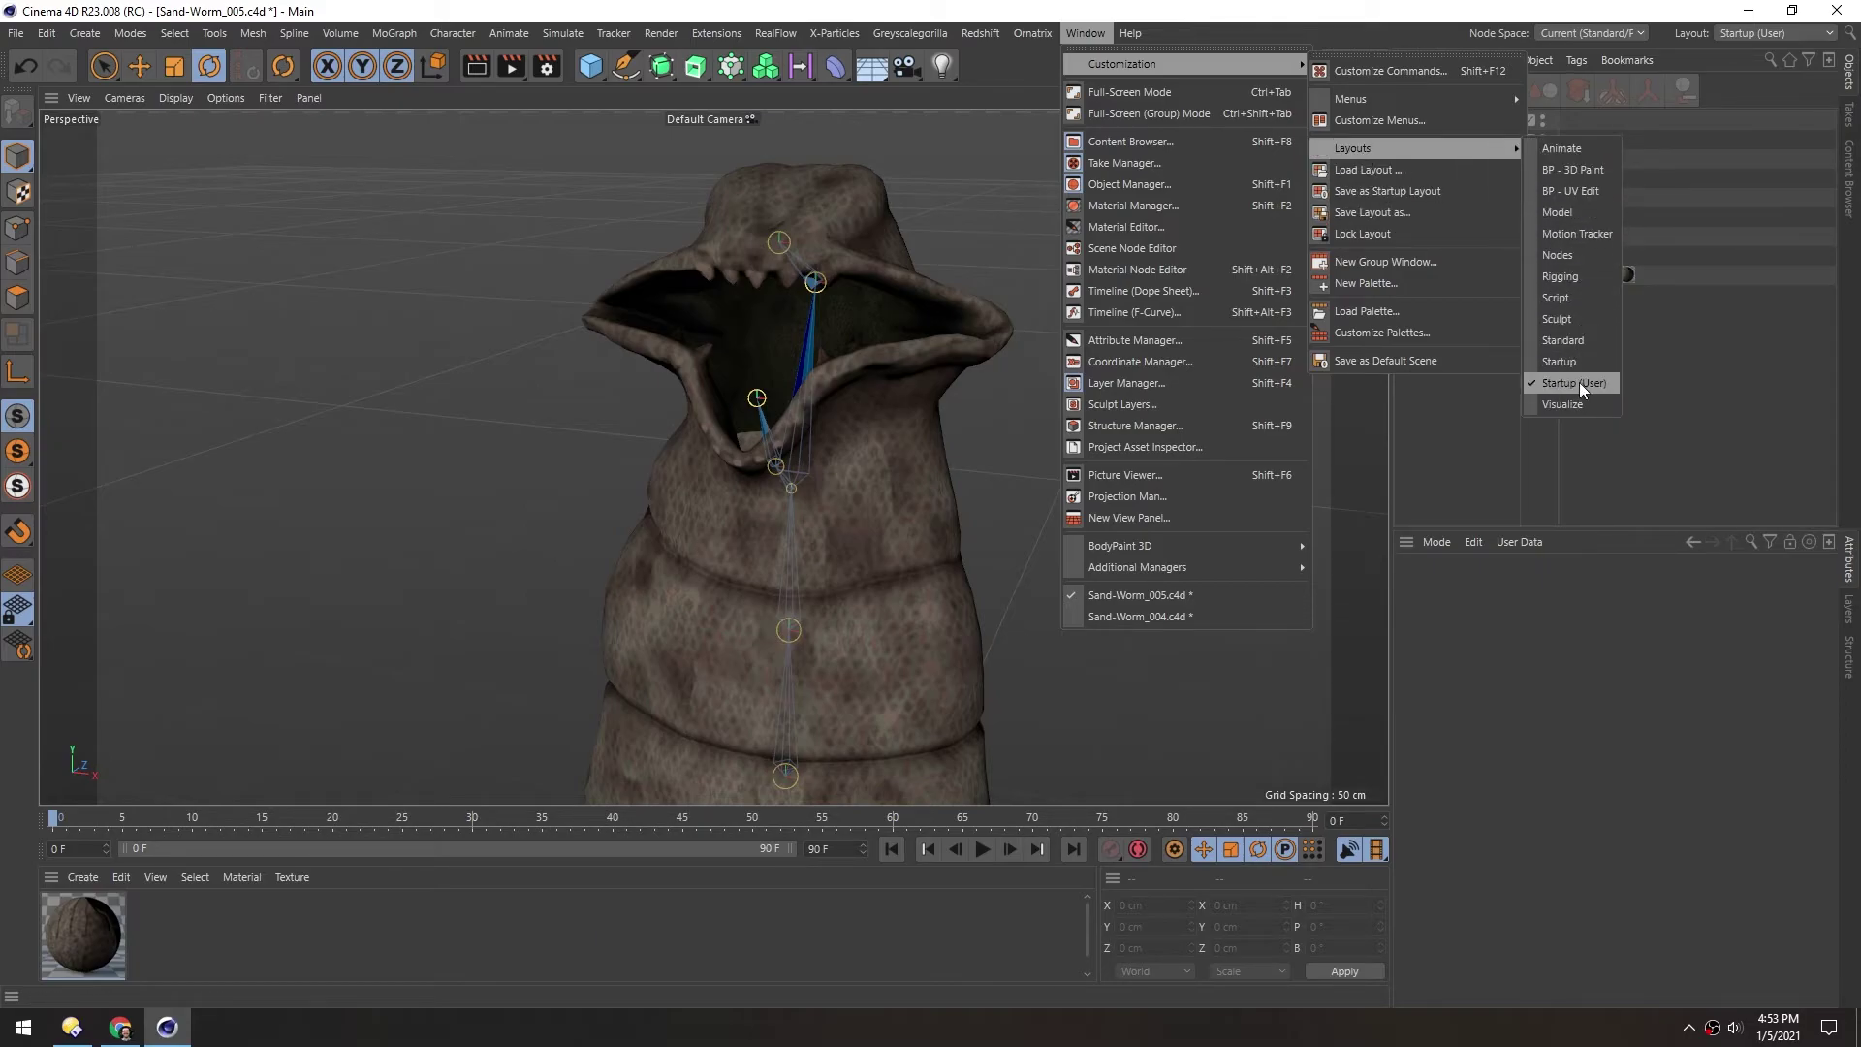
left_click(1450, 413)
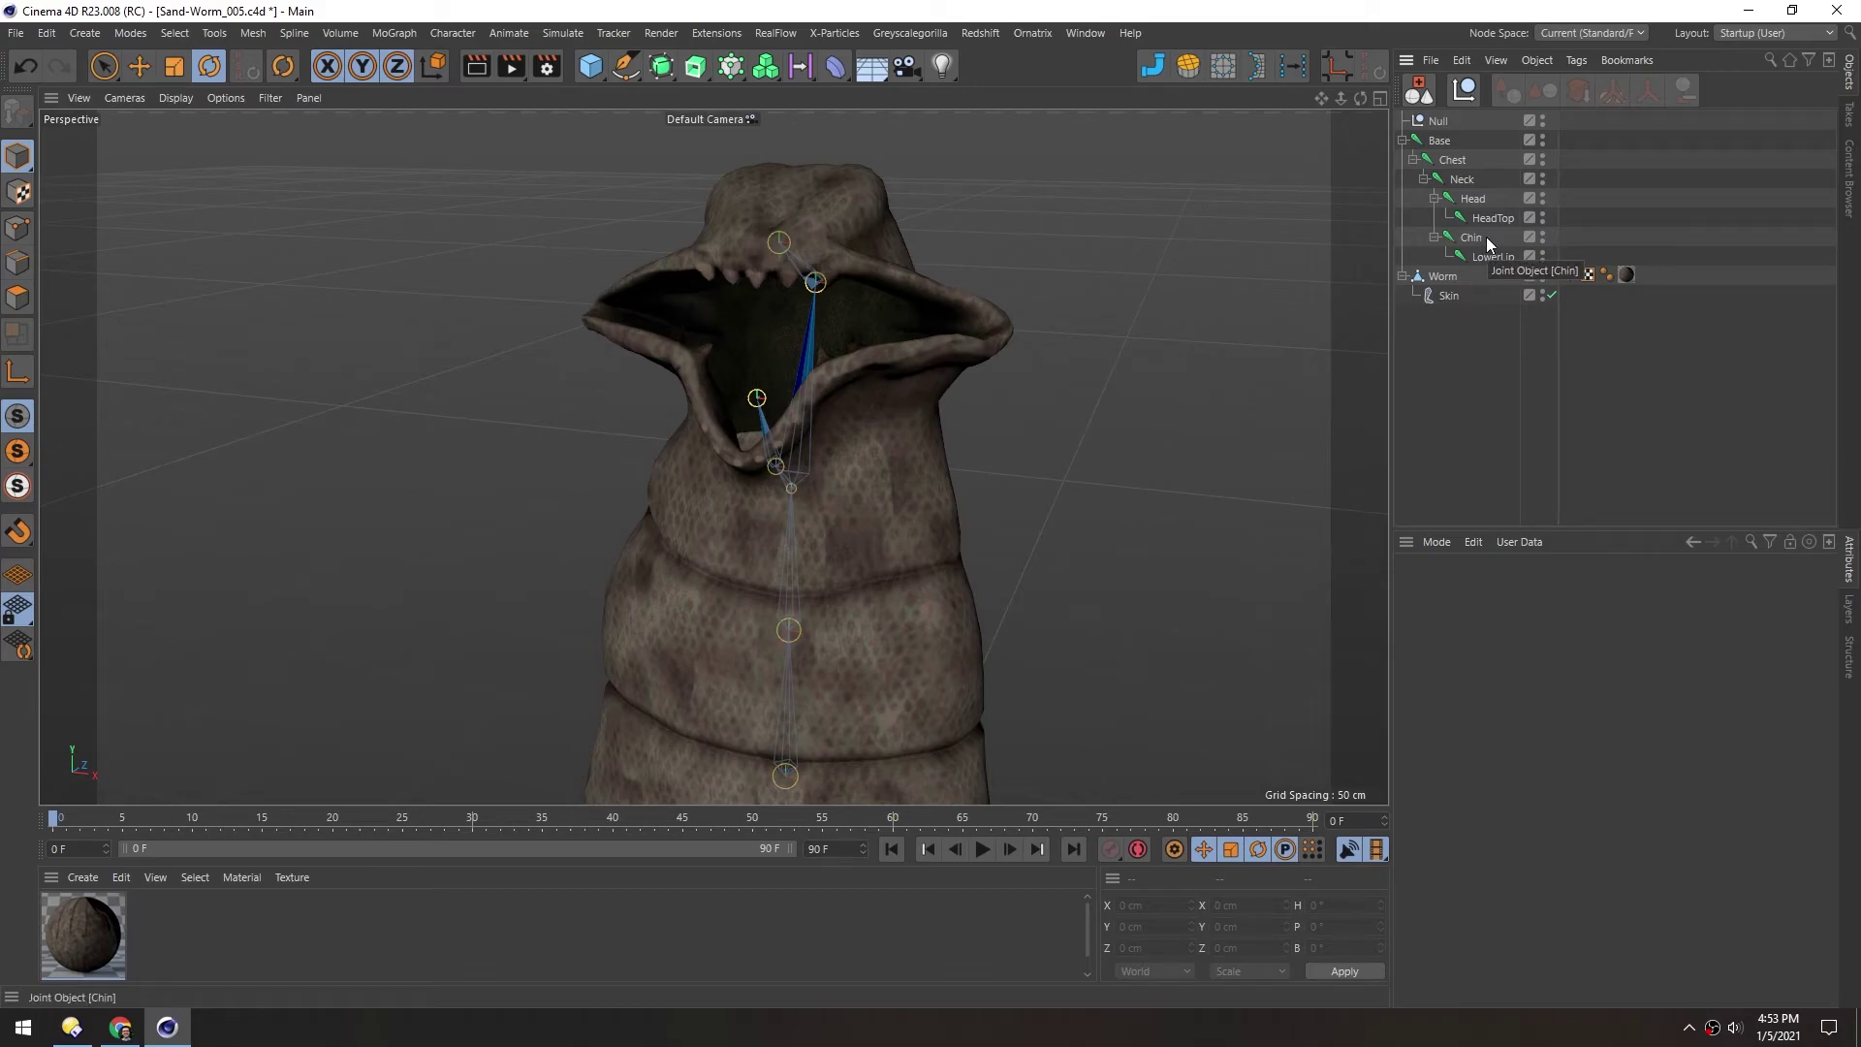
Rename the null object as Worm
double_click(1440, 122)
type("Wo")
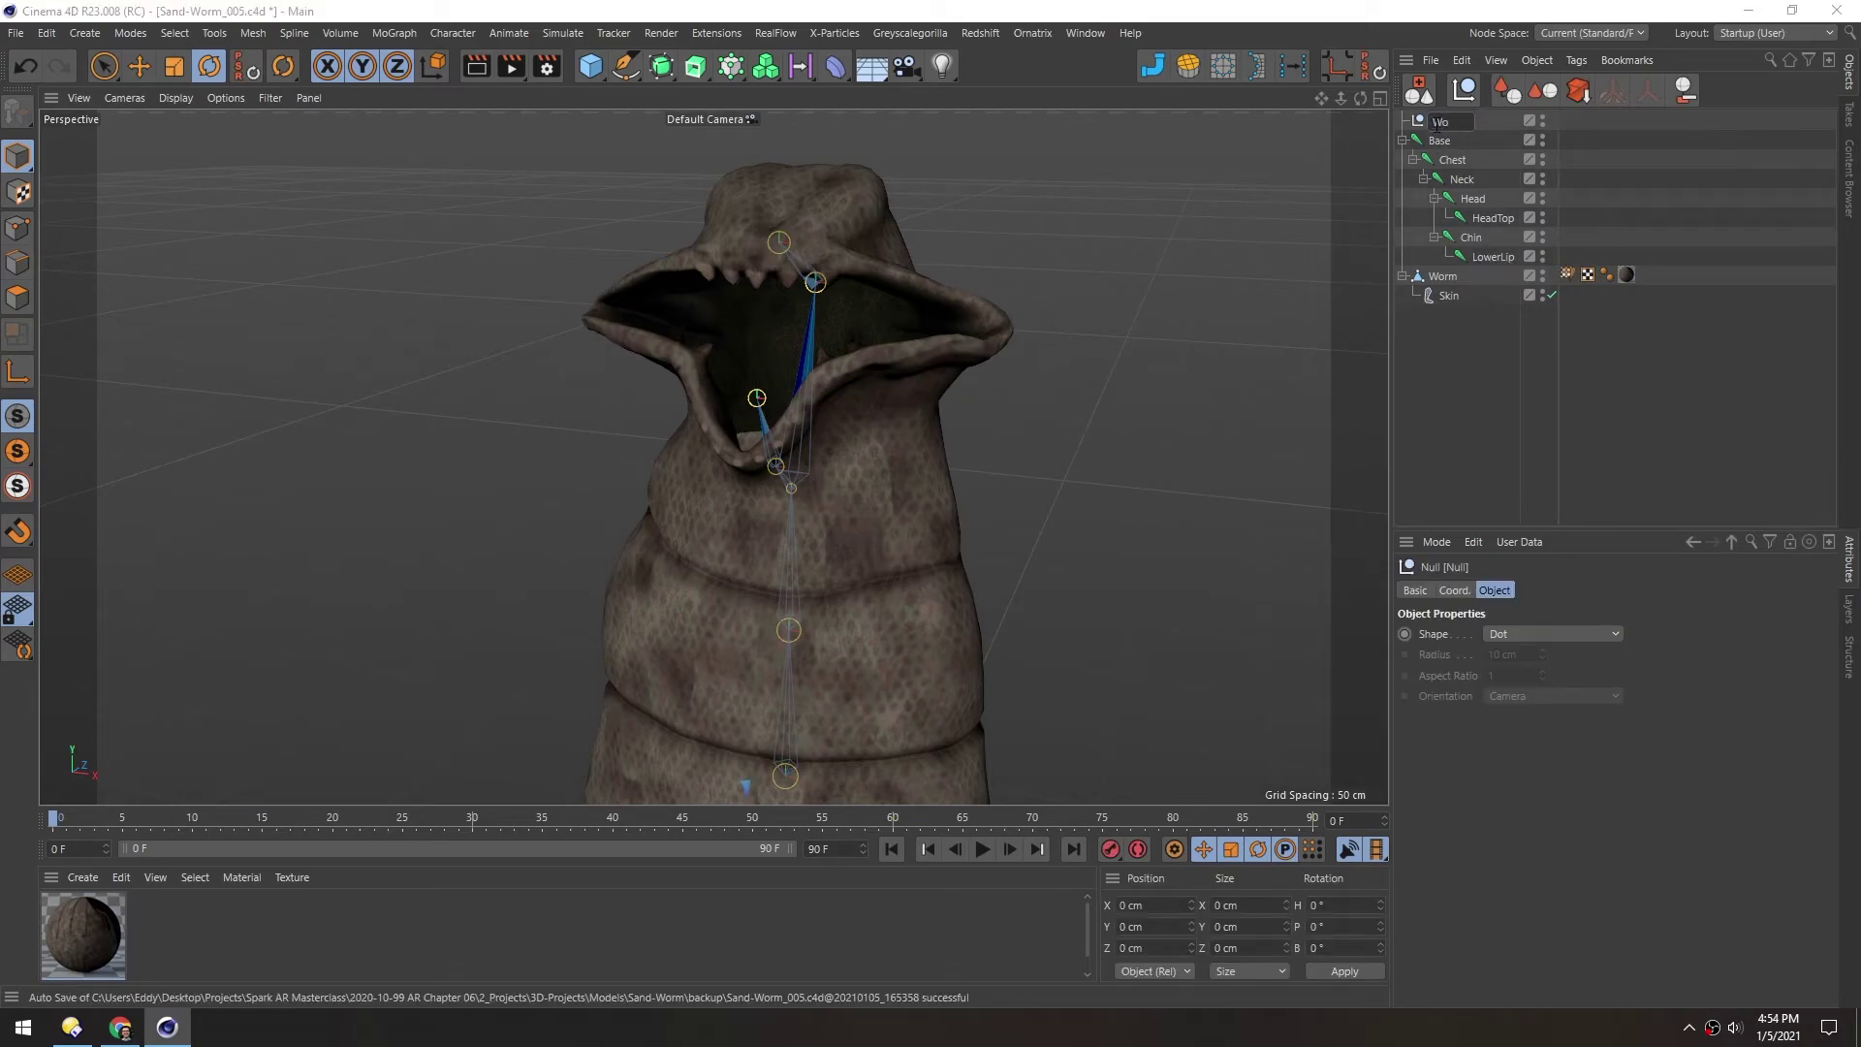
type("rm")
key("Return")
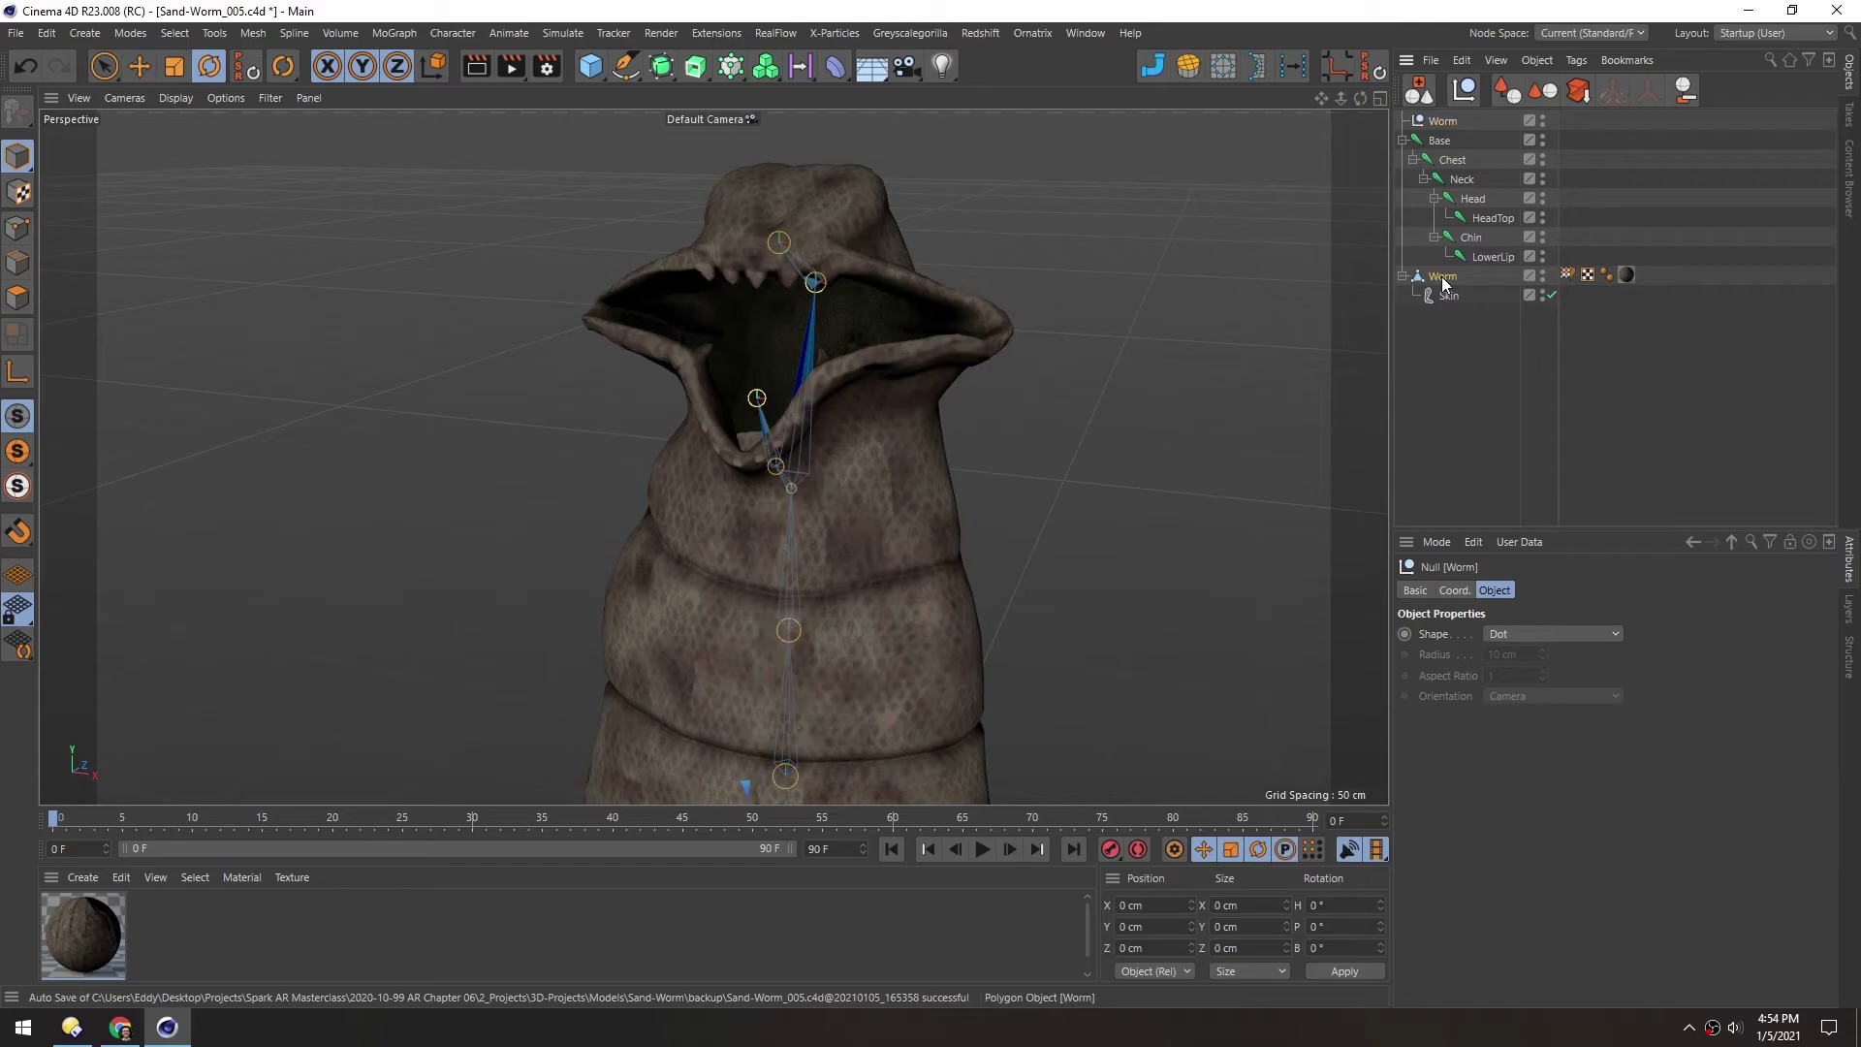
Group the Worm mesh and the Base joint chain under the Worm null and unfold the complete hierarchy
left_click_drag(1443, 282, 1443, 124)
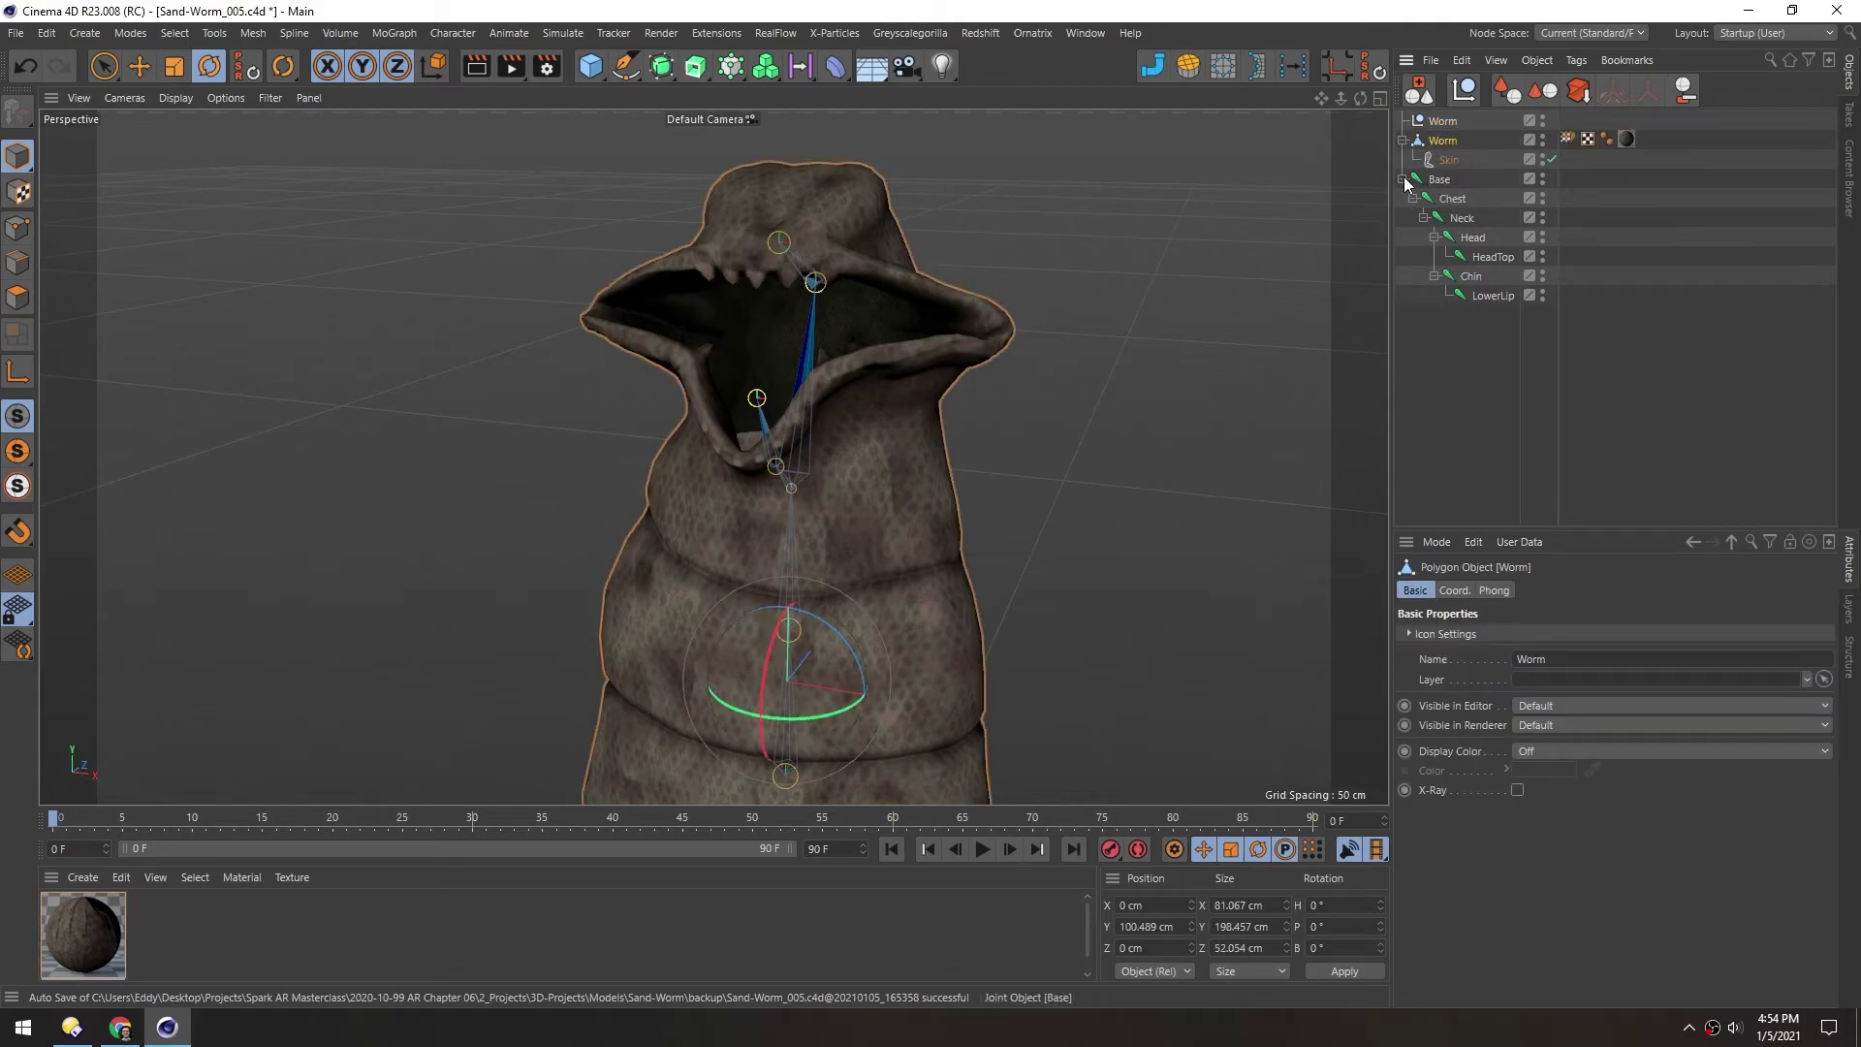
left_click(1403, 179)
left_click(1403, 141)
left_click(1439, 159, "ctrl")
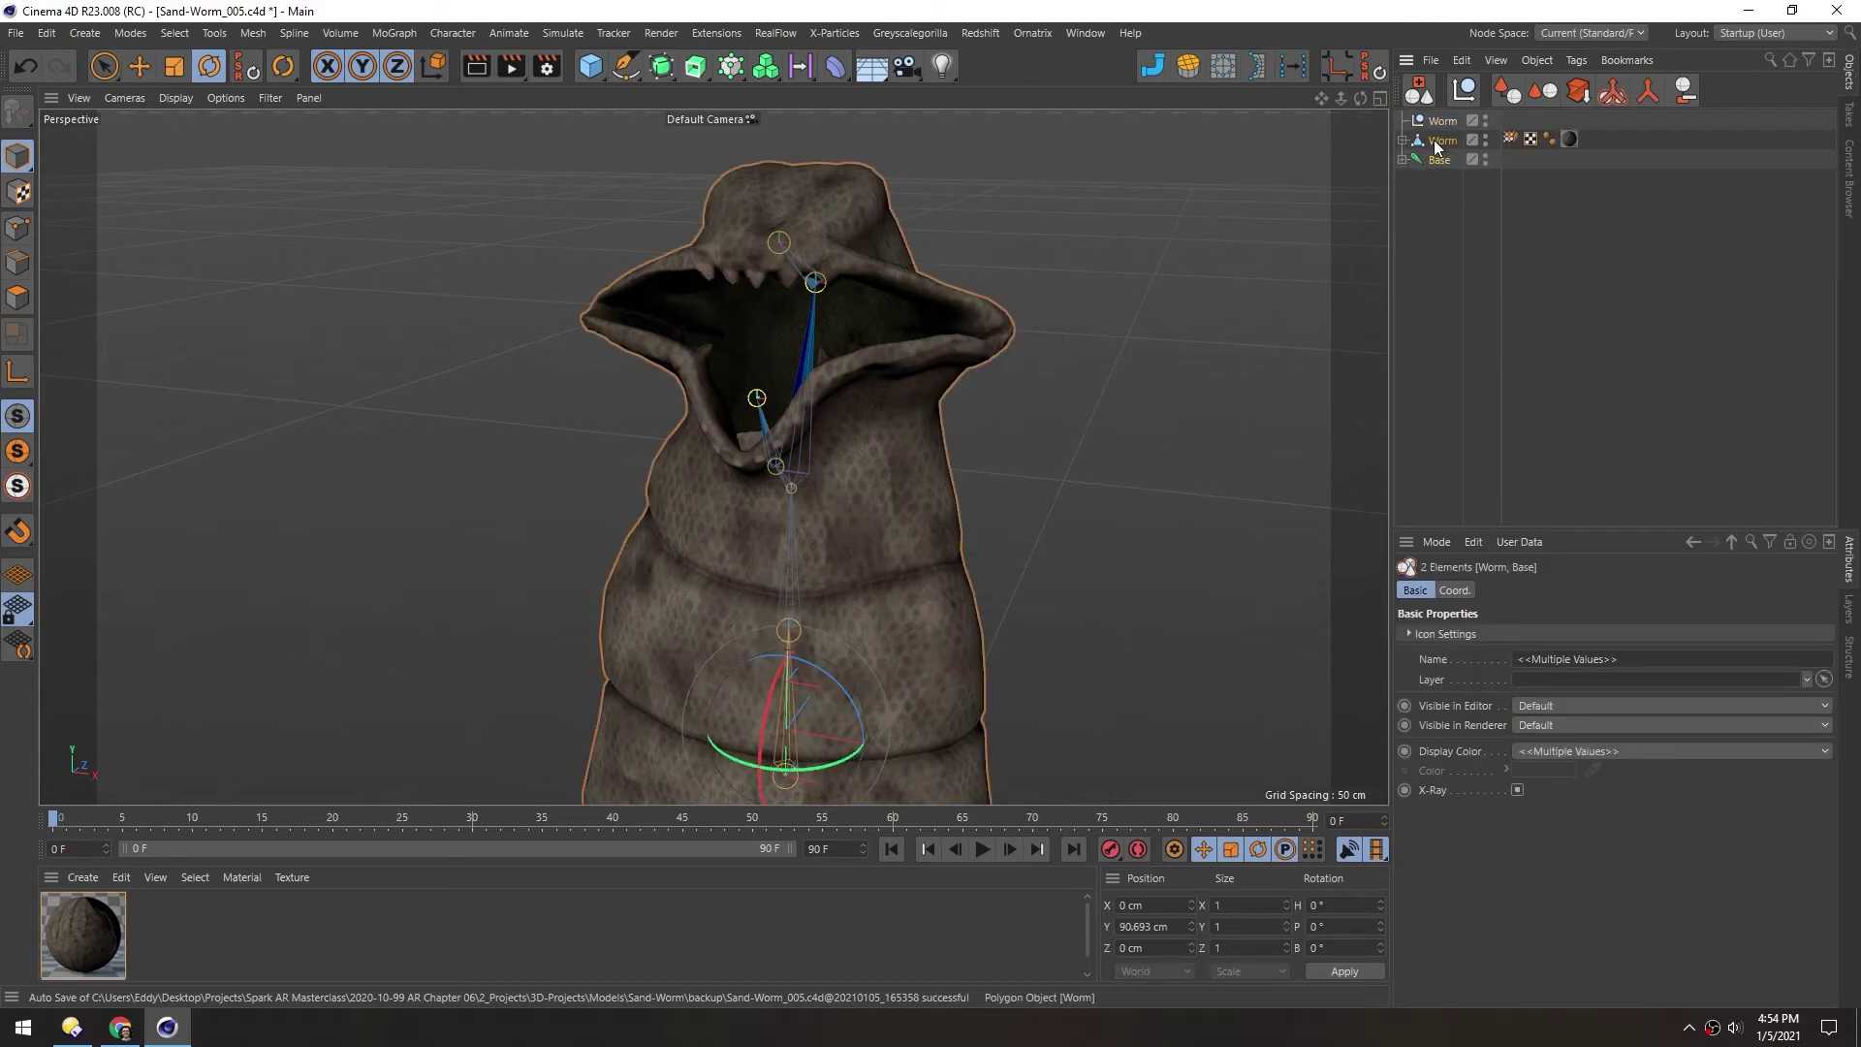
left_click_drag(1443, 145, 1447, 120)
left_click(1440, 223)
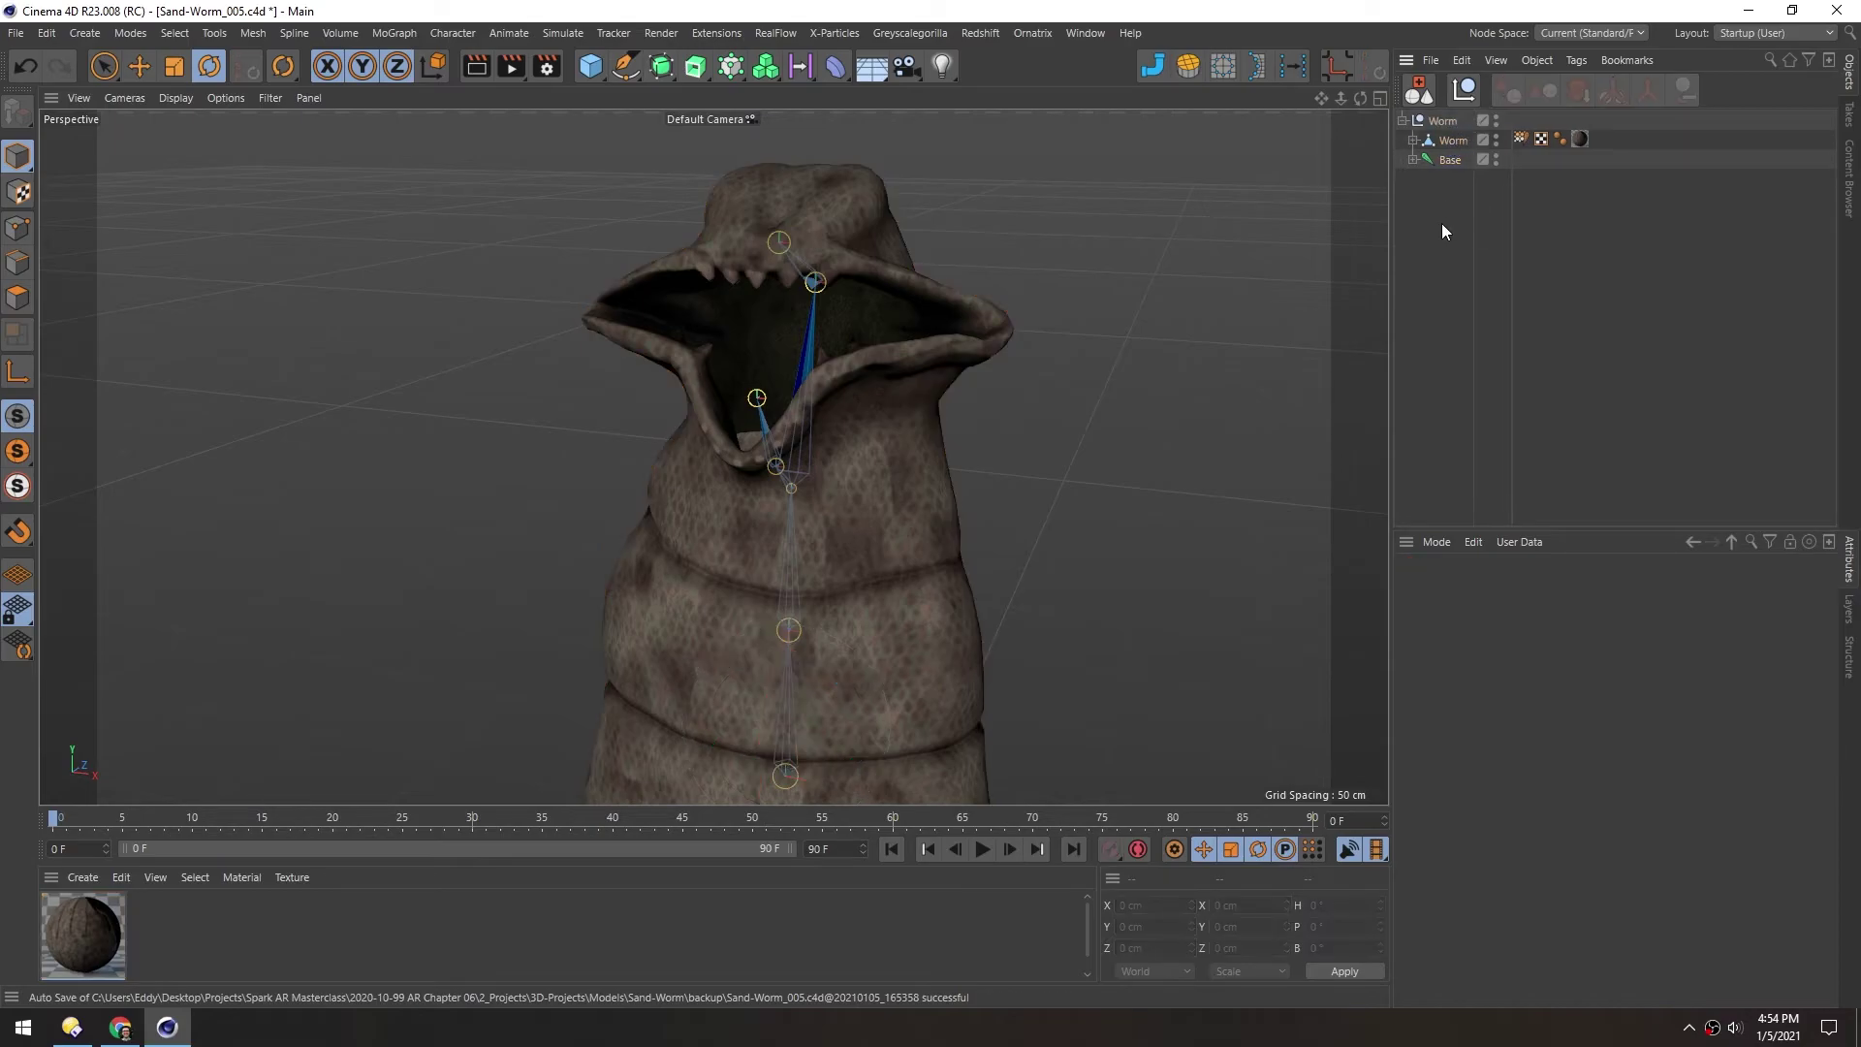
left_click(1401, 120, "ctrl")
left_click(1401, 120, "ctrl")
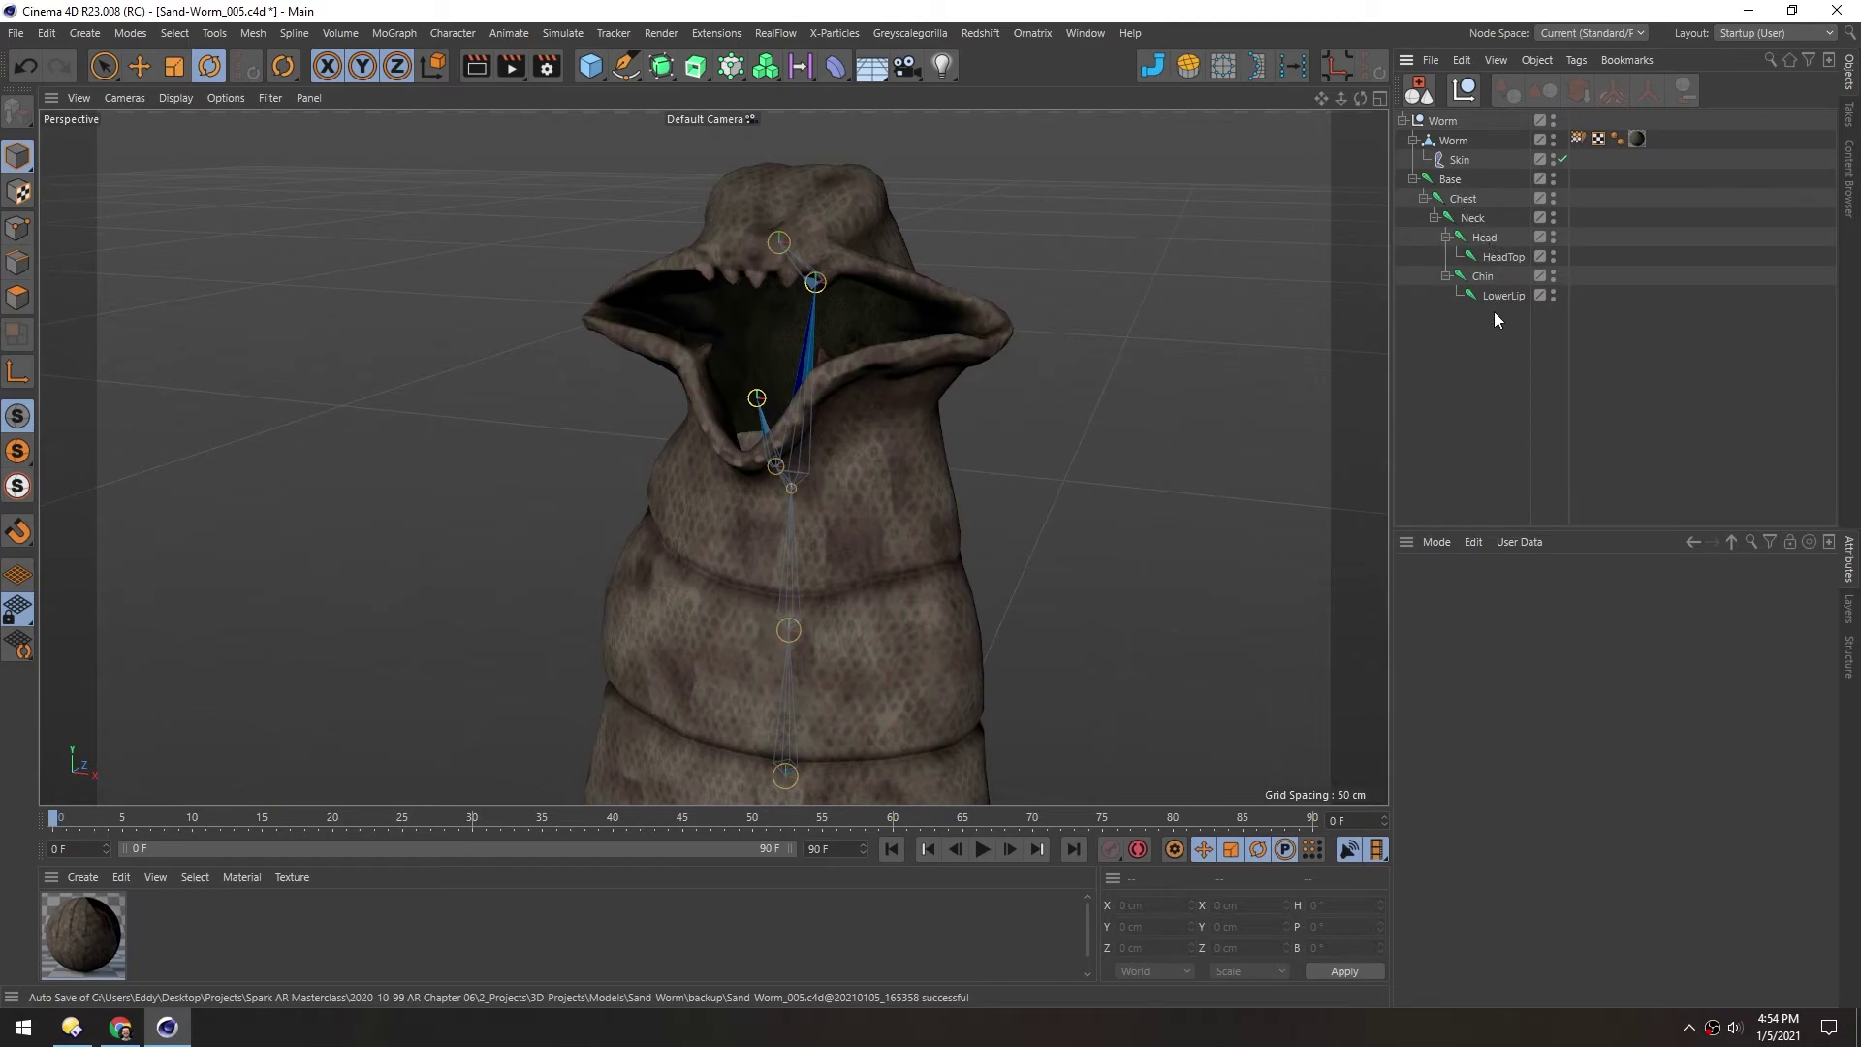
Display the Worm mesh's joint weights with the Weight Tool, ending with the Move tool active
double_click(1578, 138)
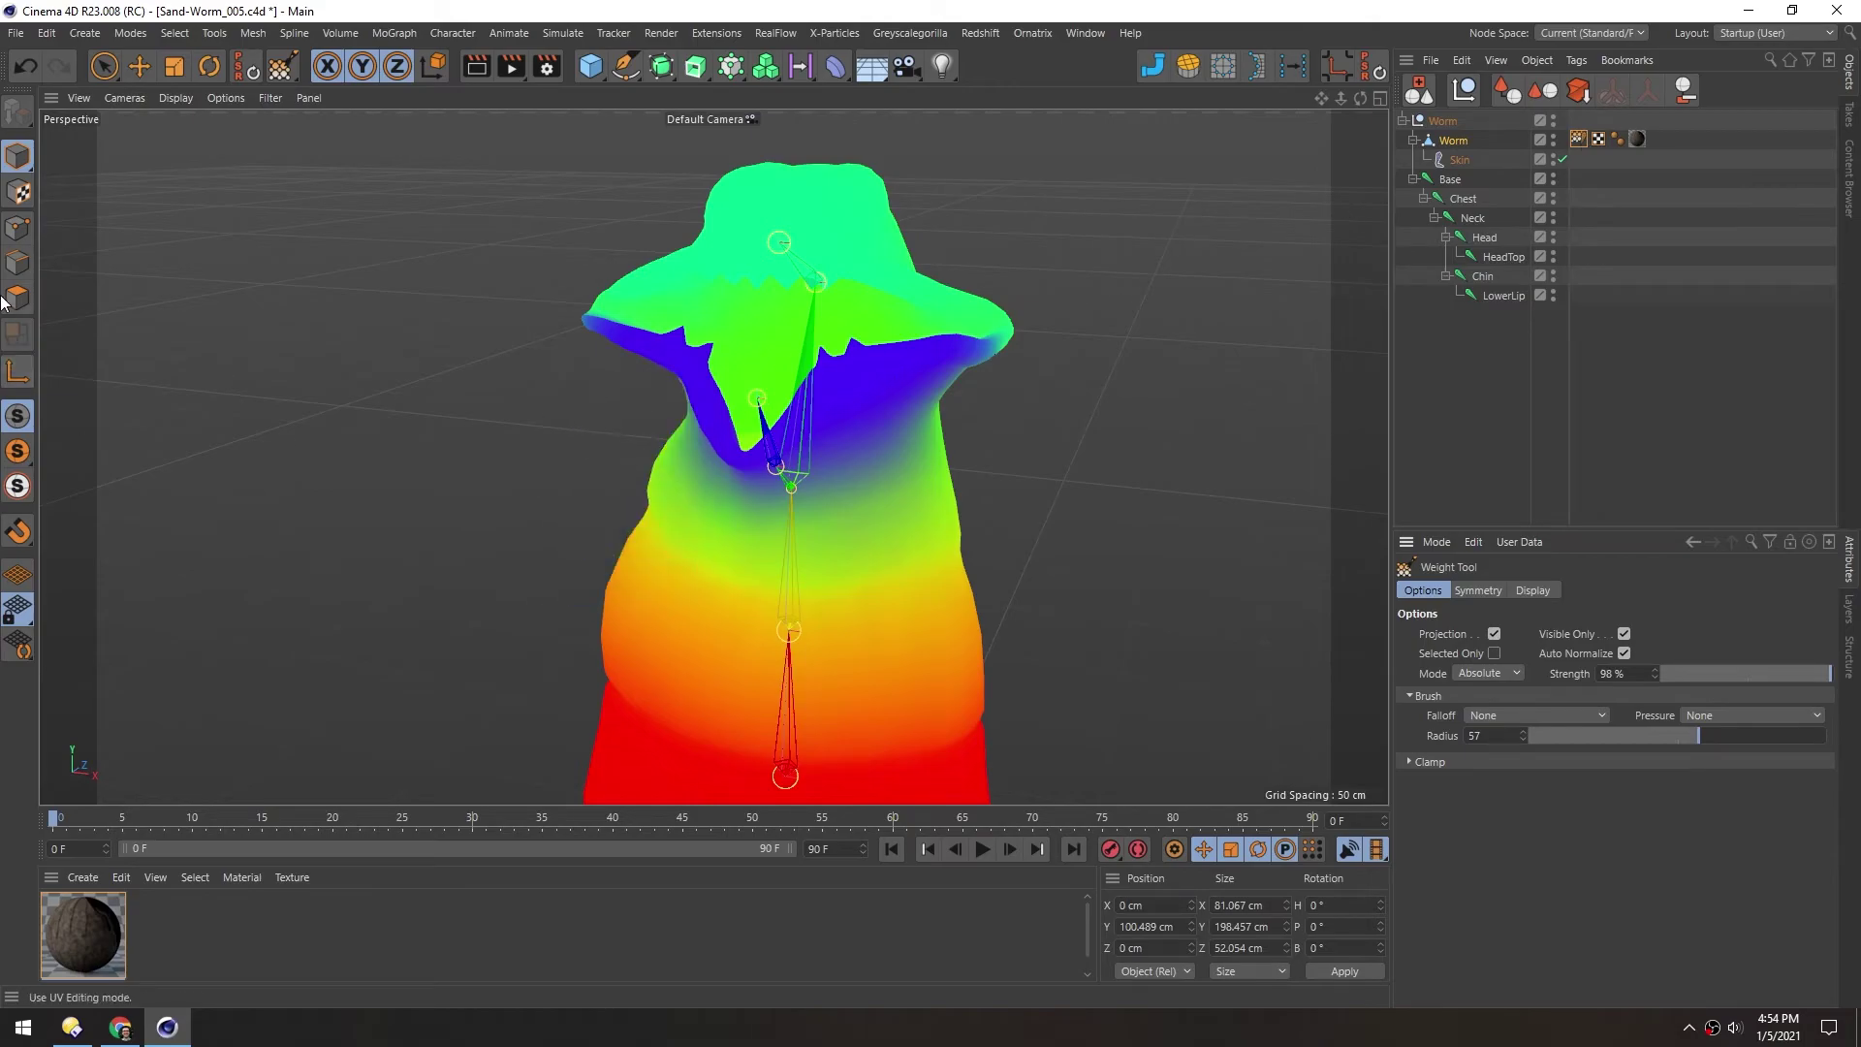
key("e")
middle_click_drag(752, 552, 747, 520, "alt")
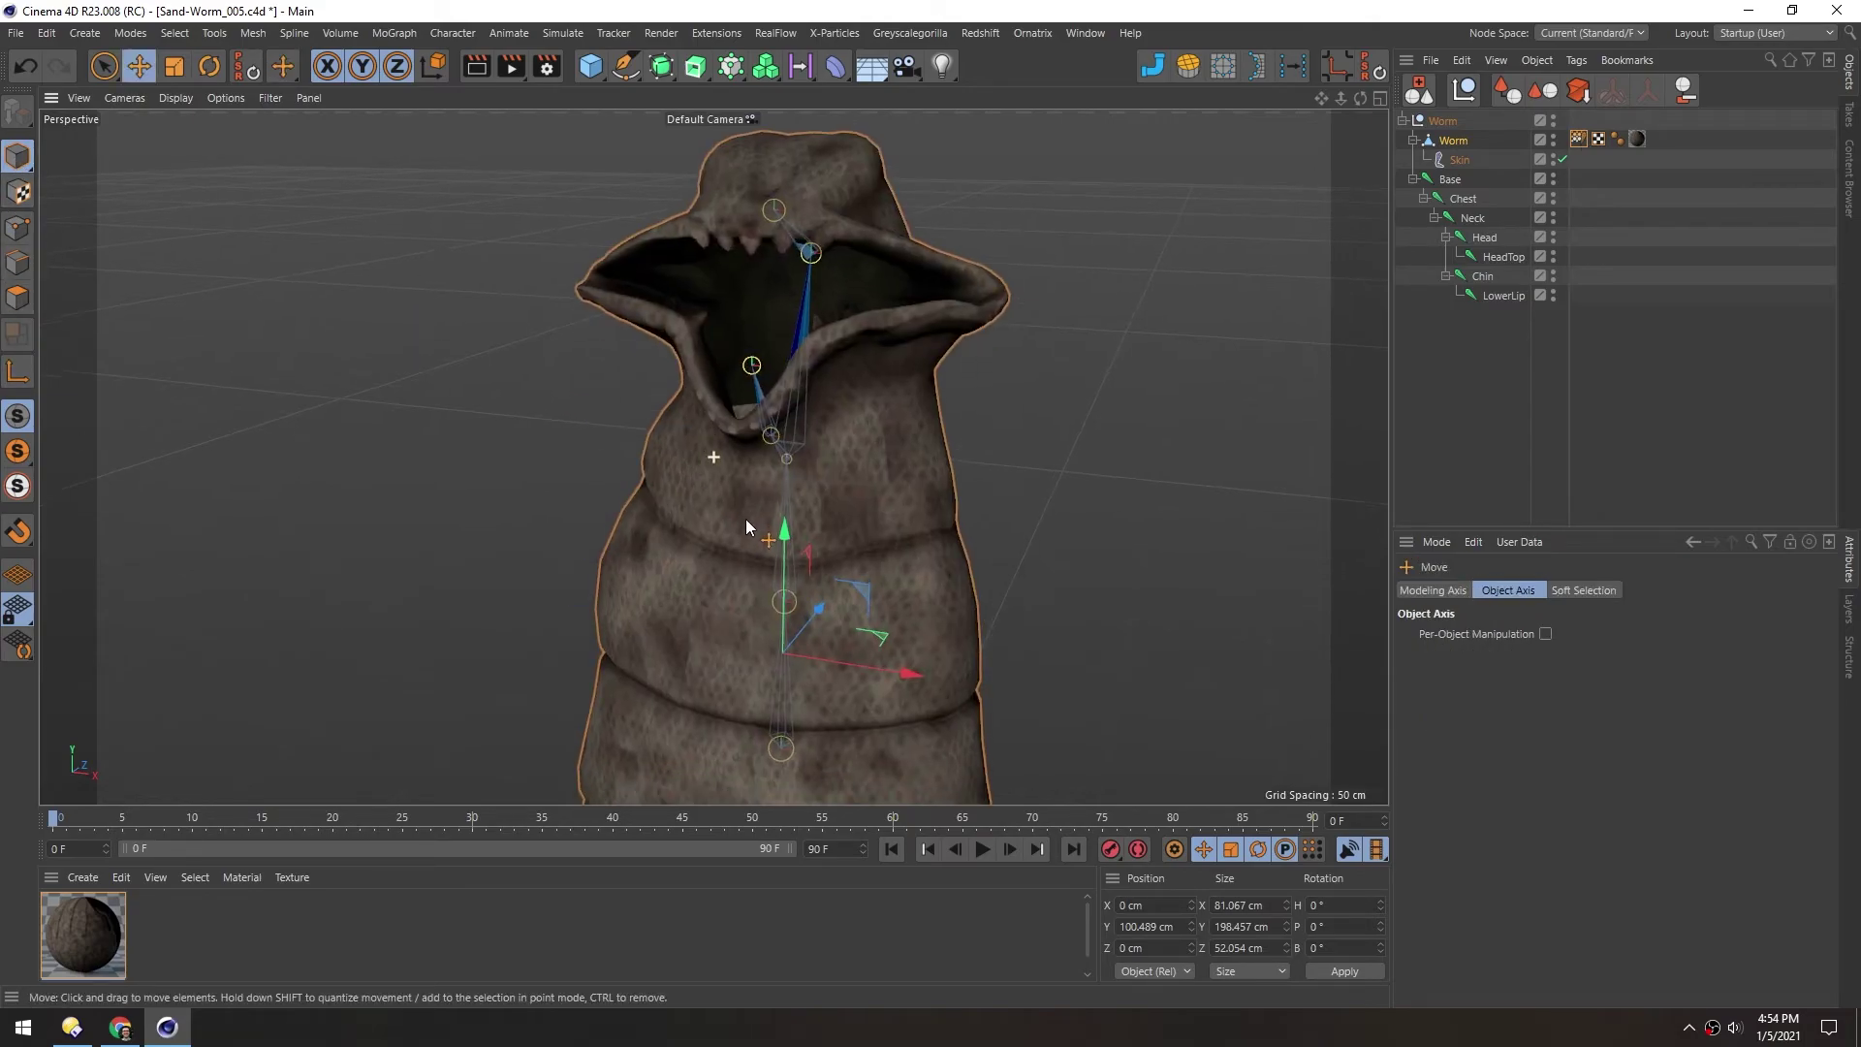
Check the Worm mesh's position coordinates and the location of its axis relative to the whole model
left_click(1431, 140)
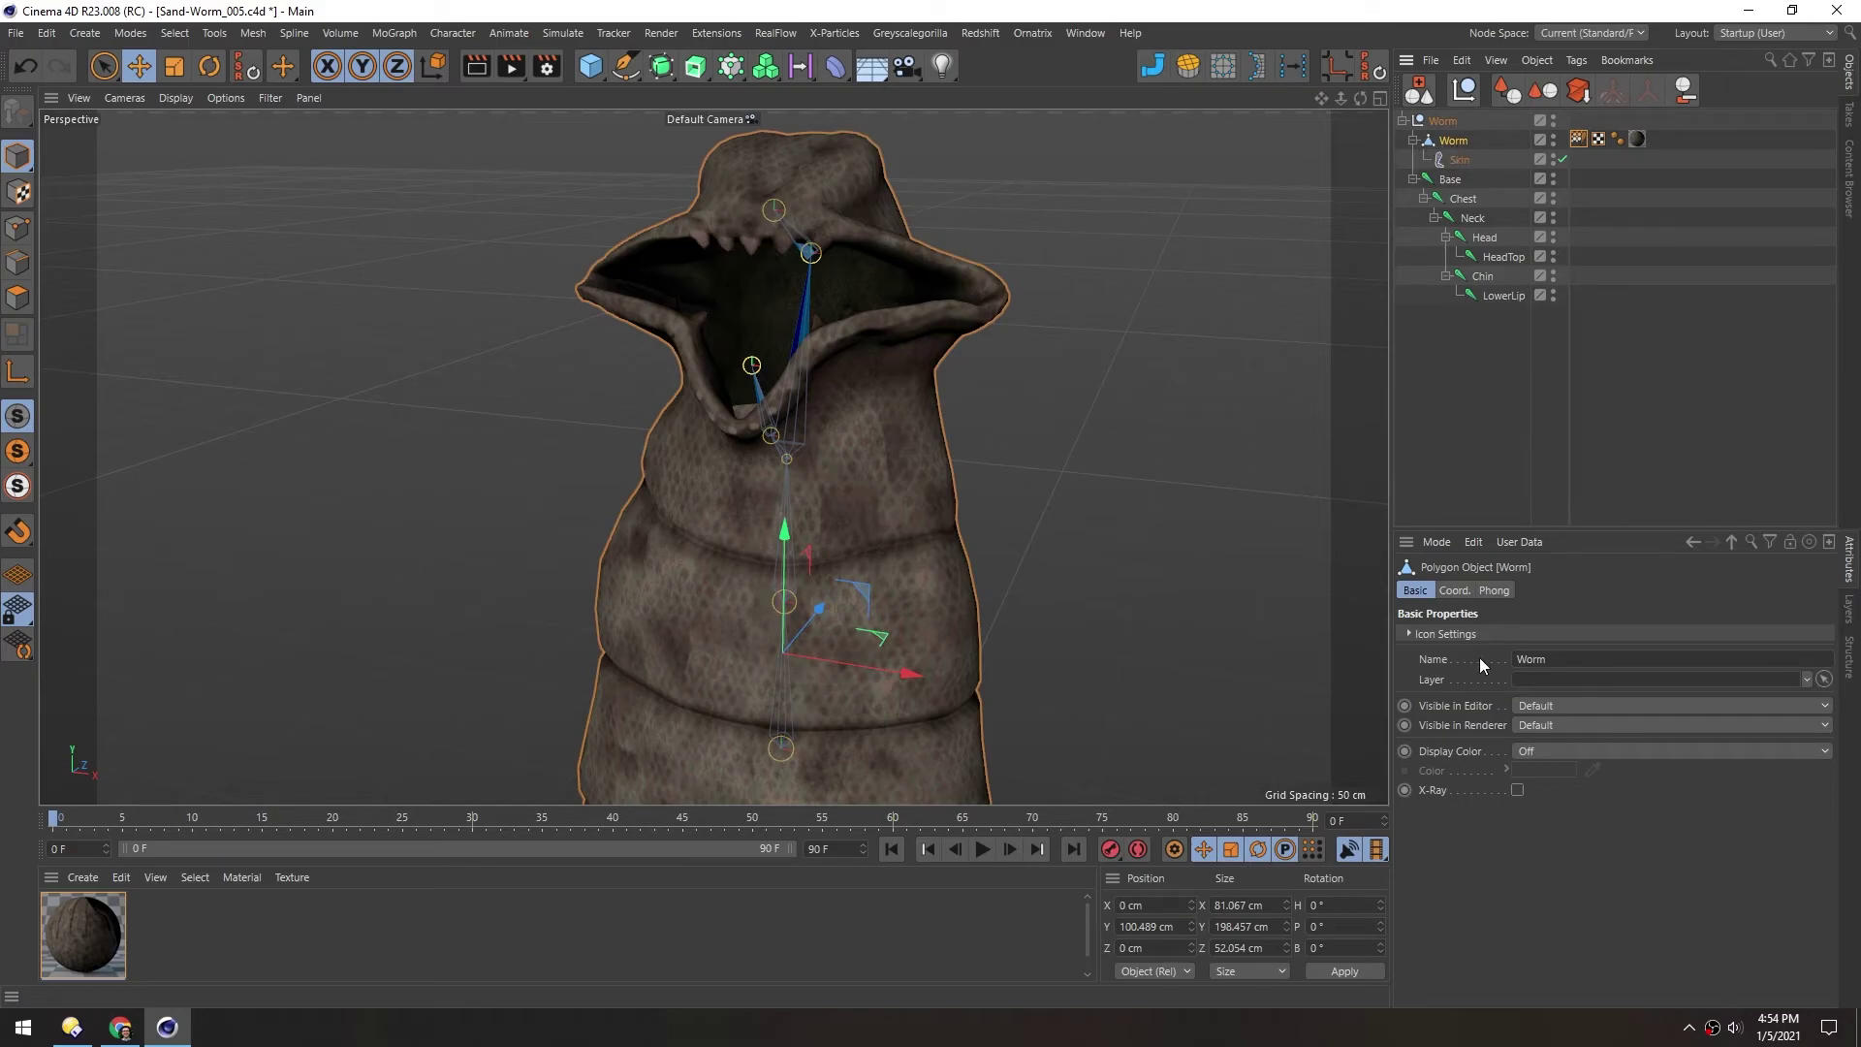
left_click(1454, 590)
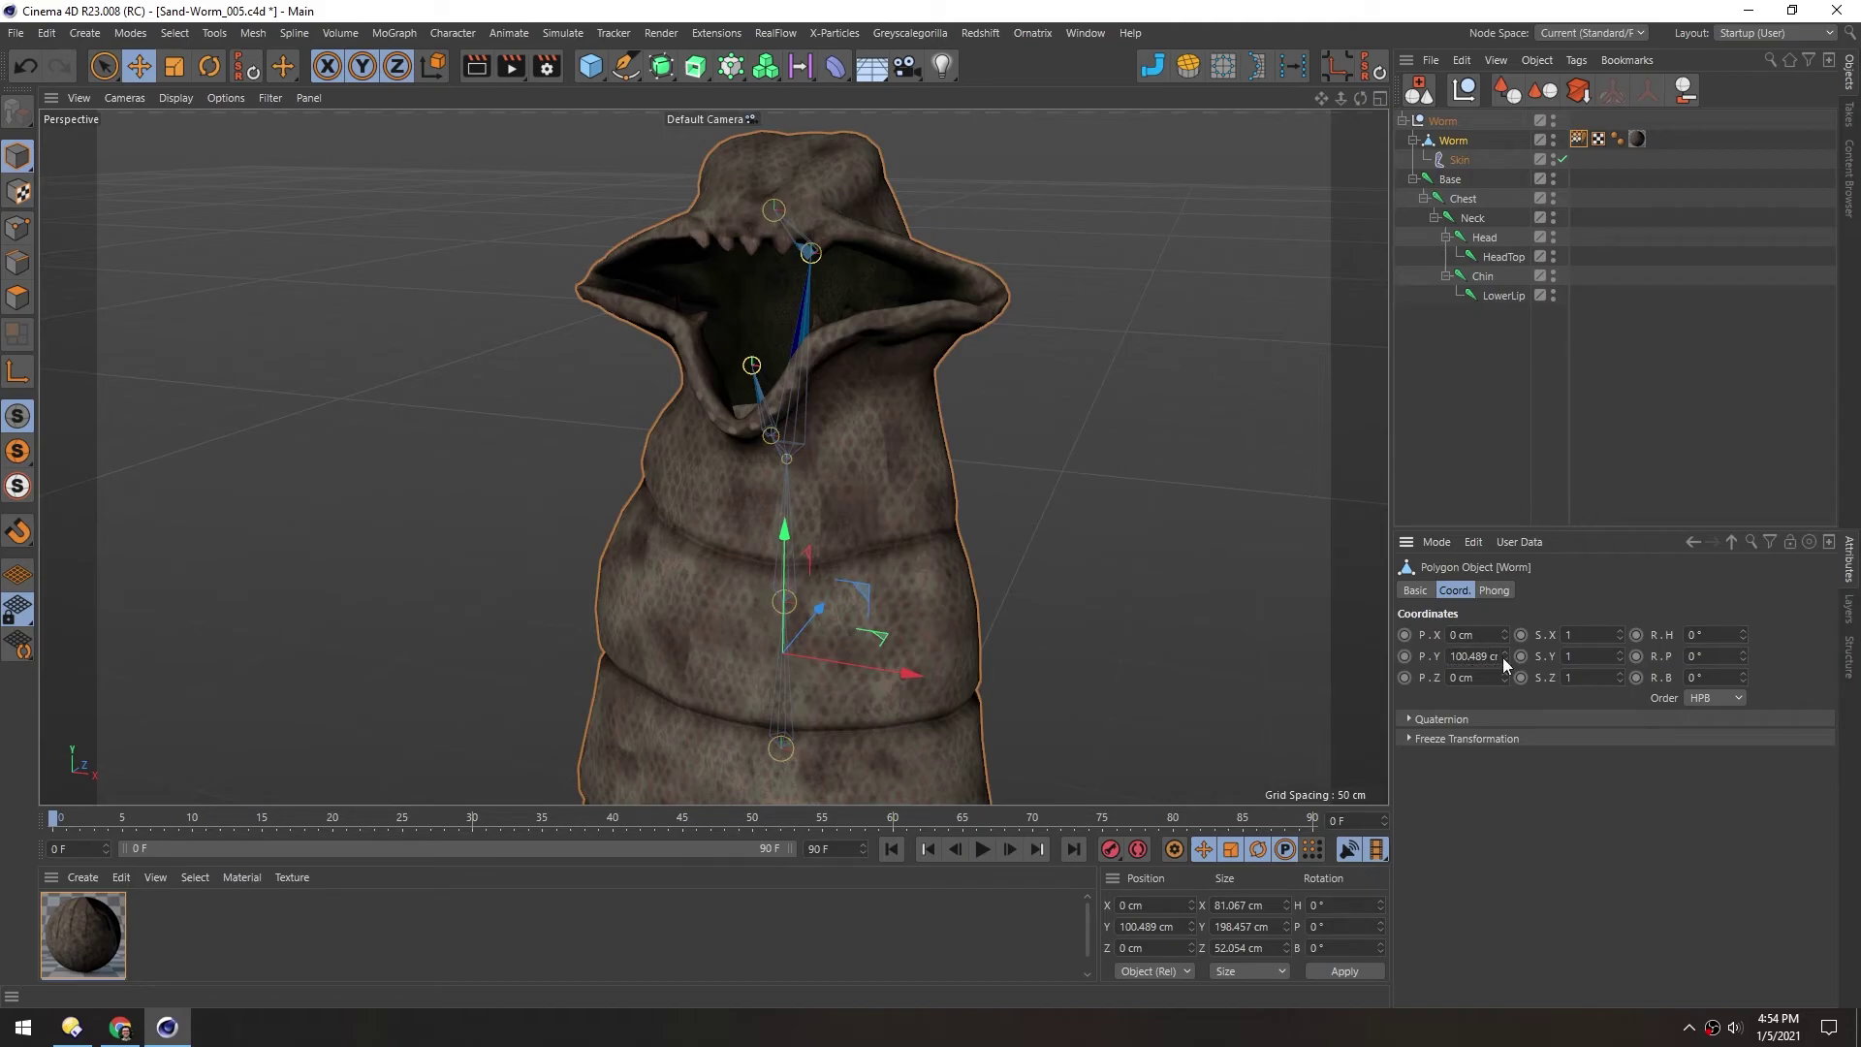
scroll(755, 550, "down", 3)
middle_click_drag(755, 544, 811, 473, "alt")
scroll(789, 375, "down", 2)
left_click_drag(811, 473, 822, 431, "alt")
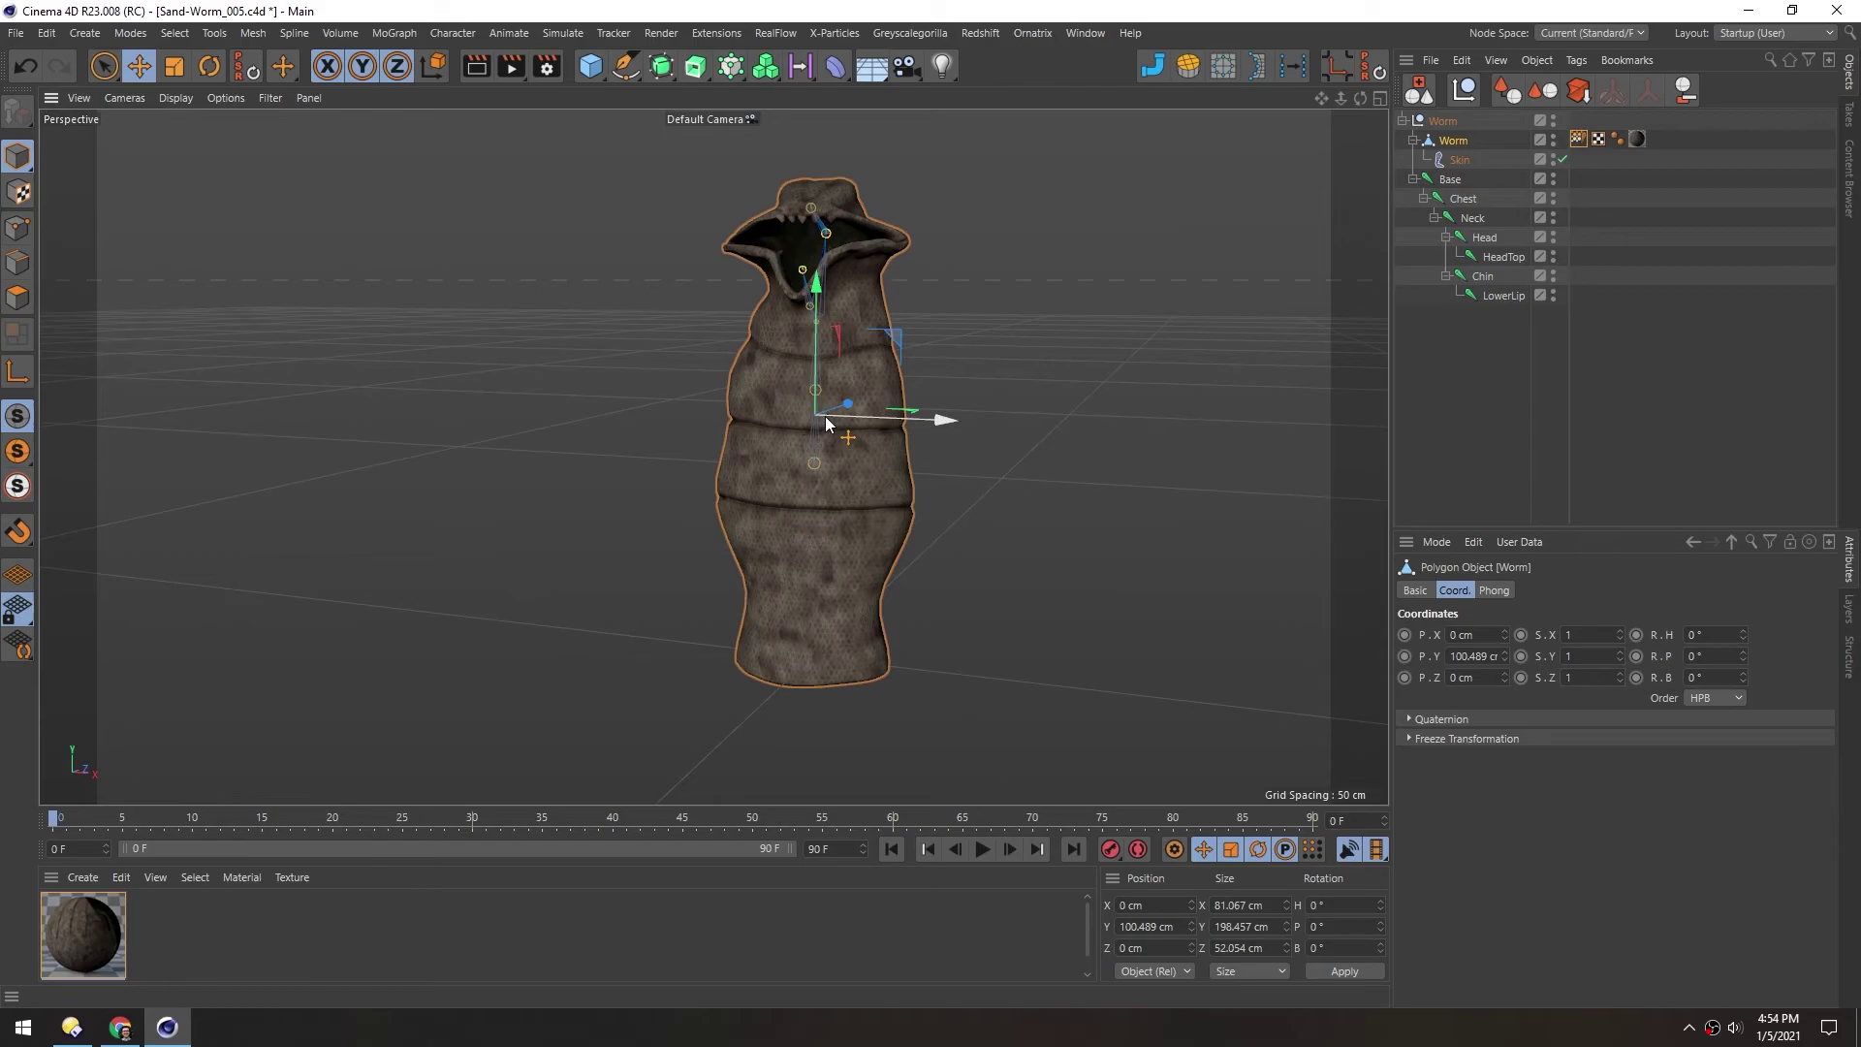
Set the Base joint's Y position to 0 cm
left_click(1451, 178)
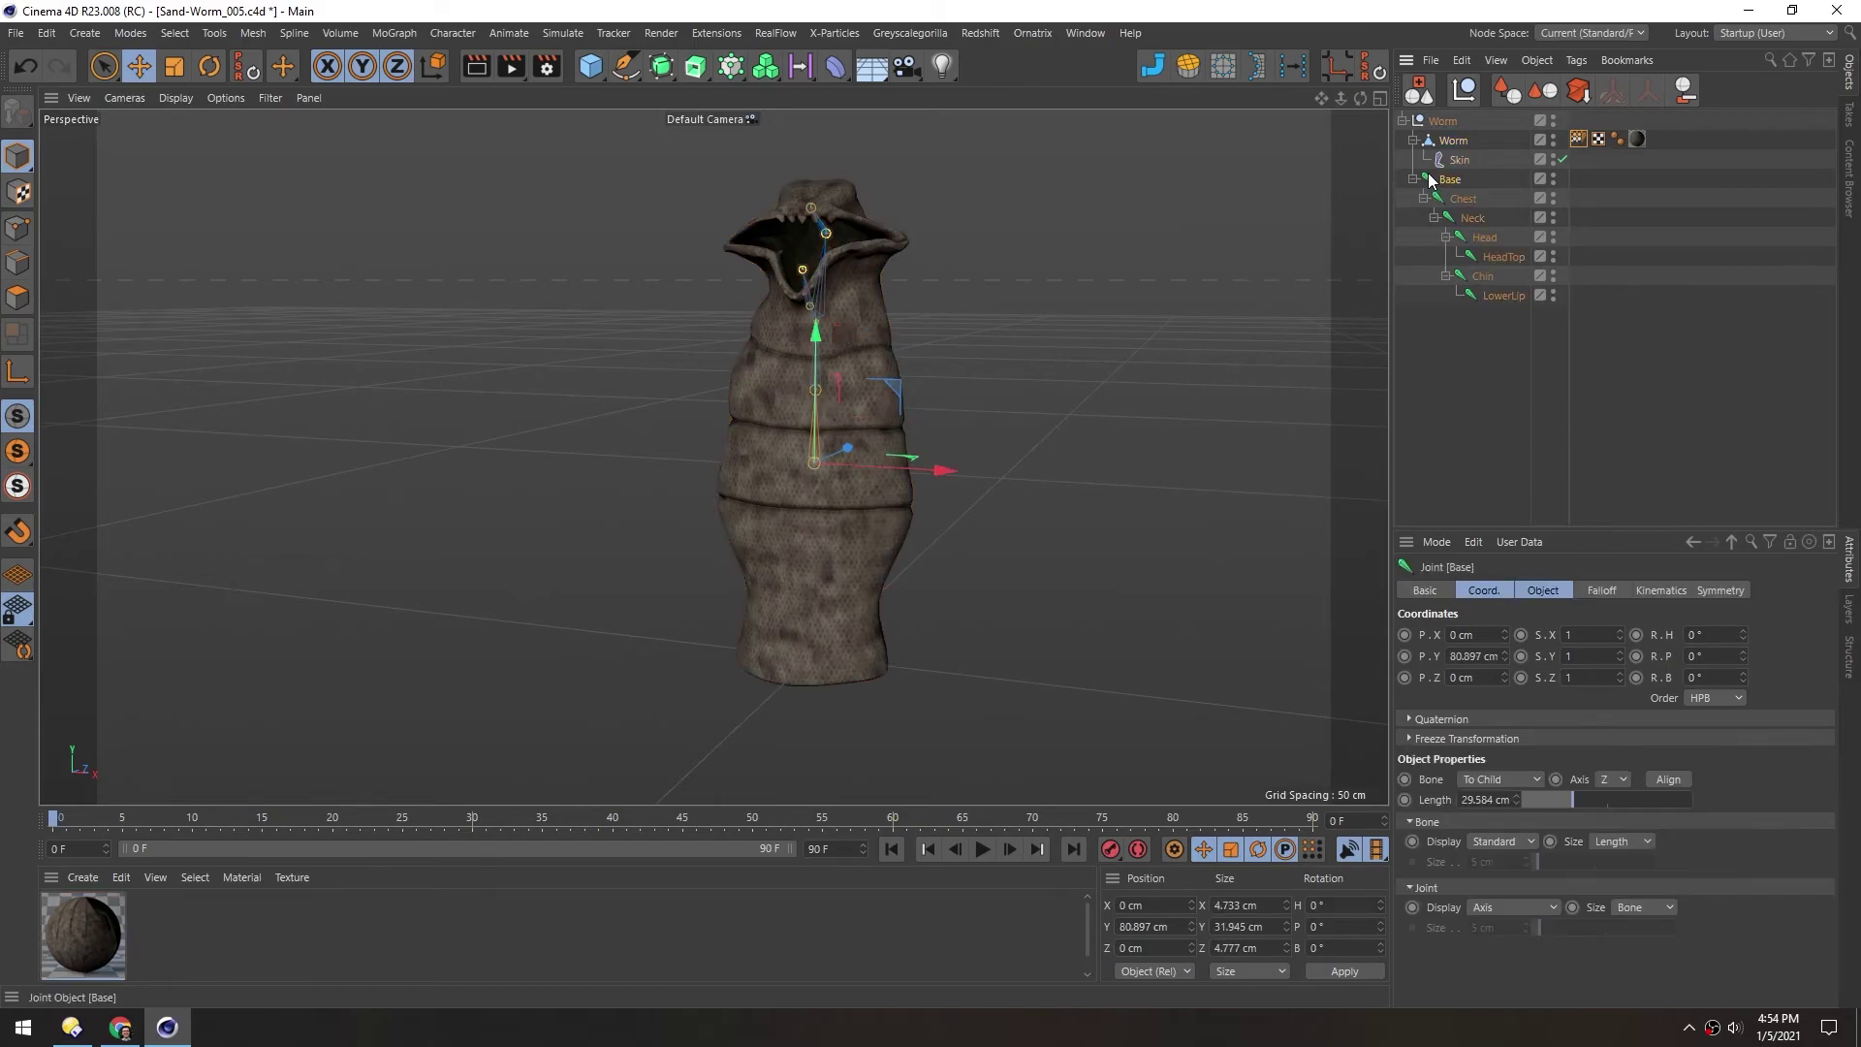
left_click(1465, 656)
double_click(1503, 659)
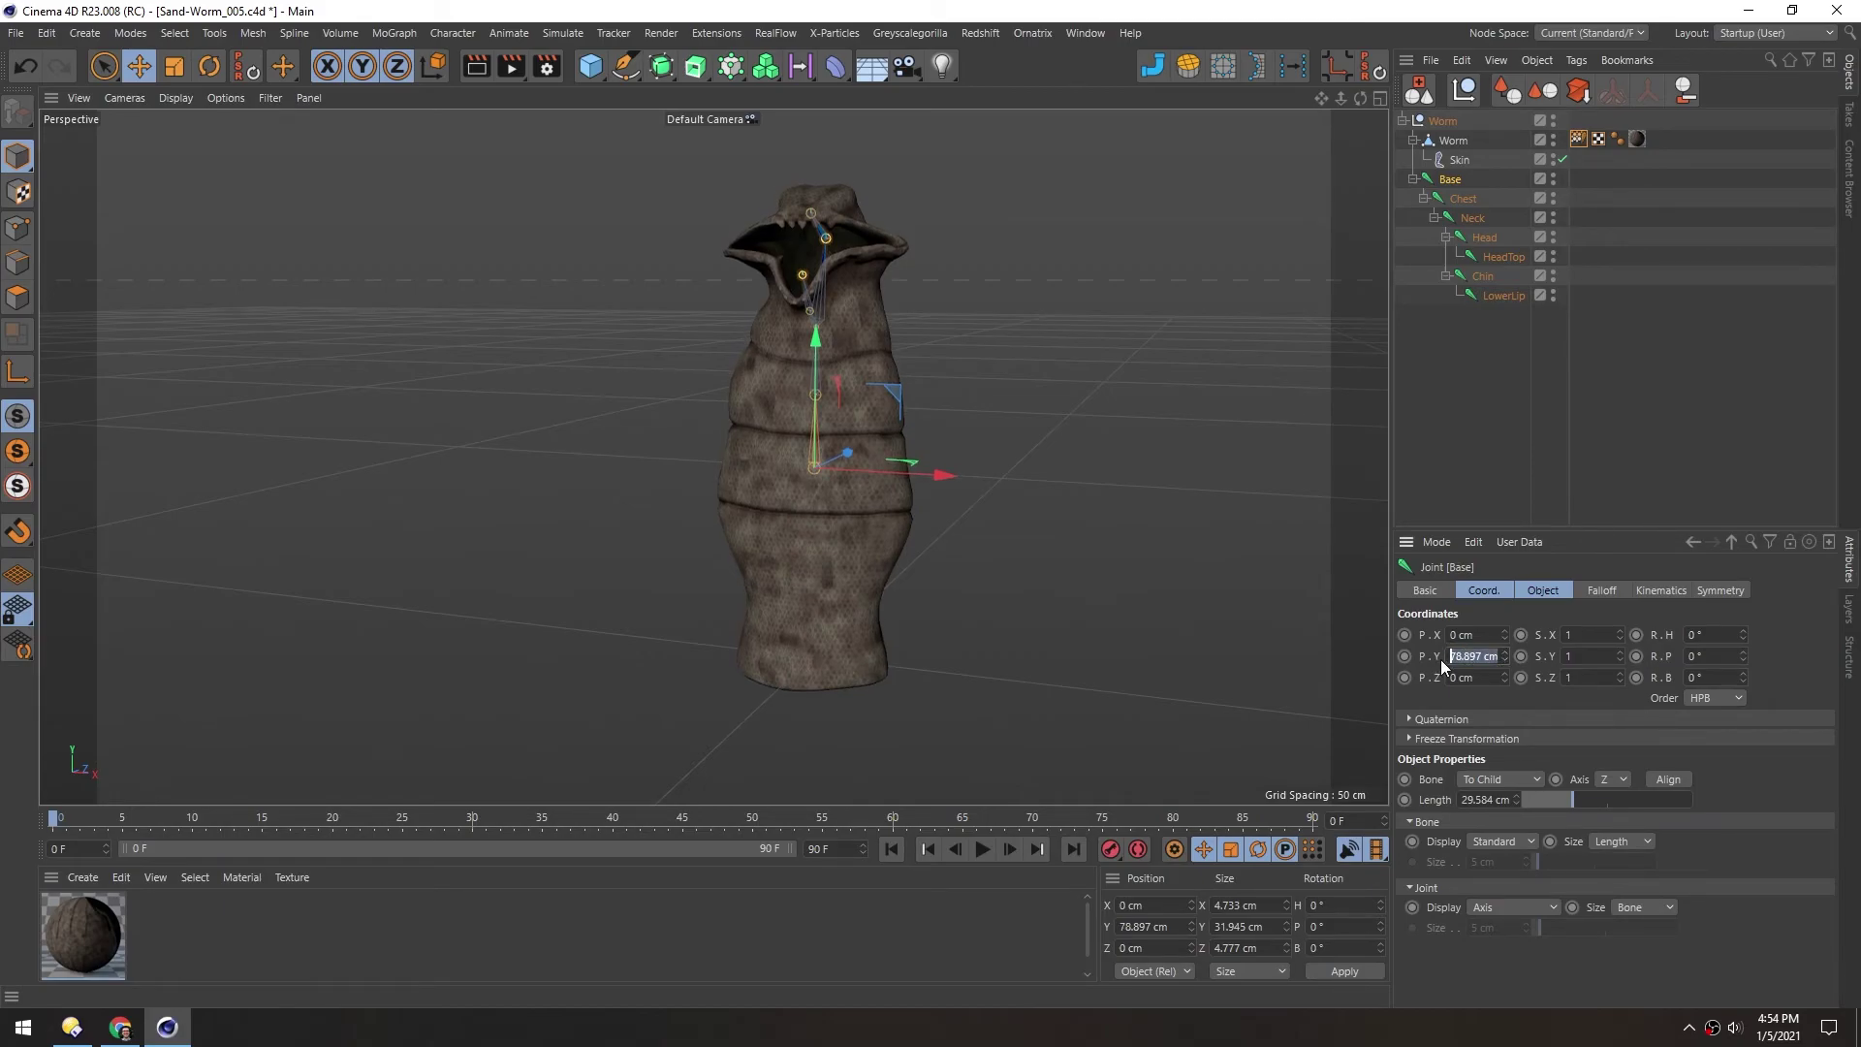
type("0")
key("Return")
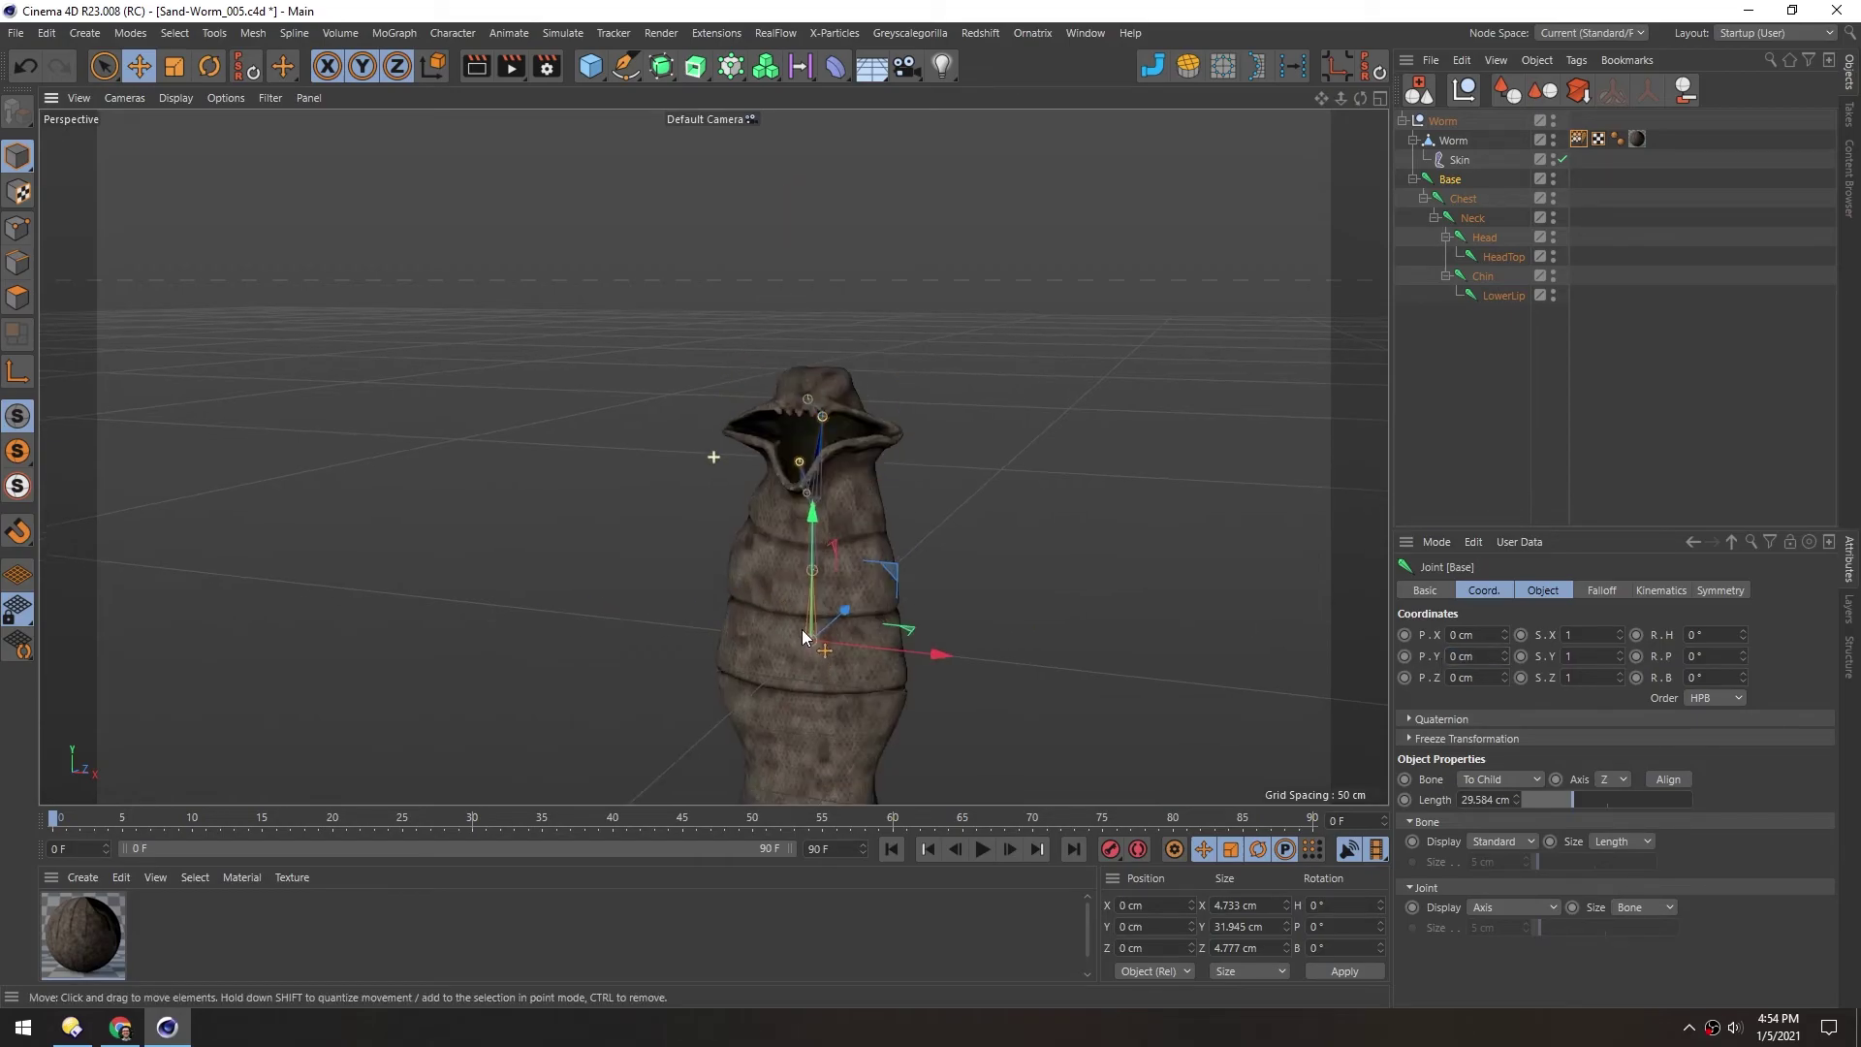
middle_click_drag(803, 630, 781, 503, "alt")
right_click_drag(766, 529, 775, 507, "alt")
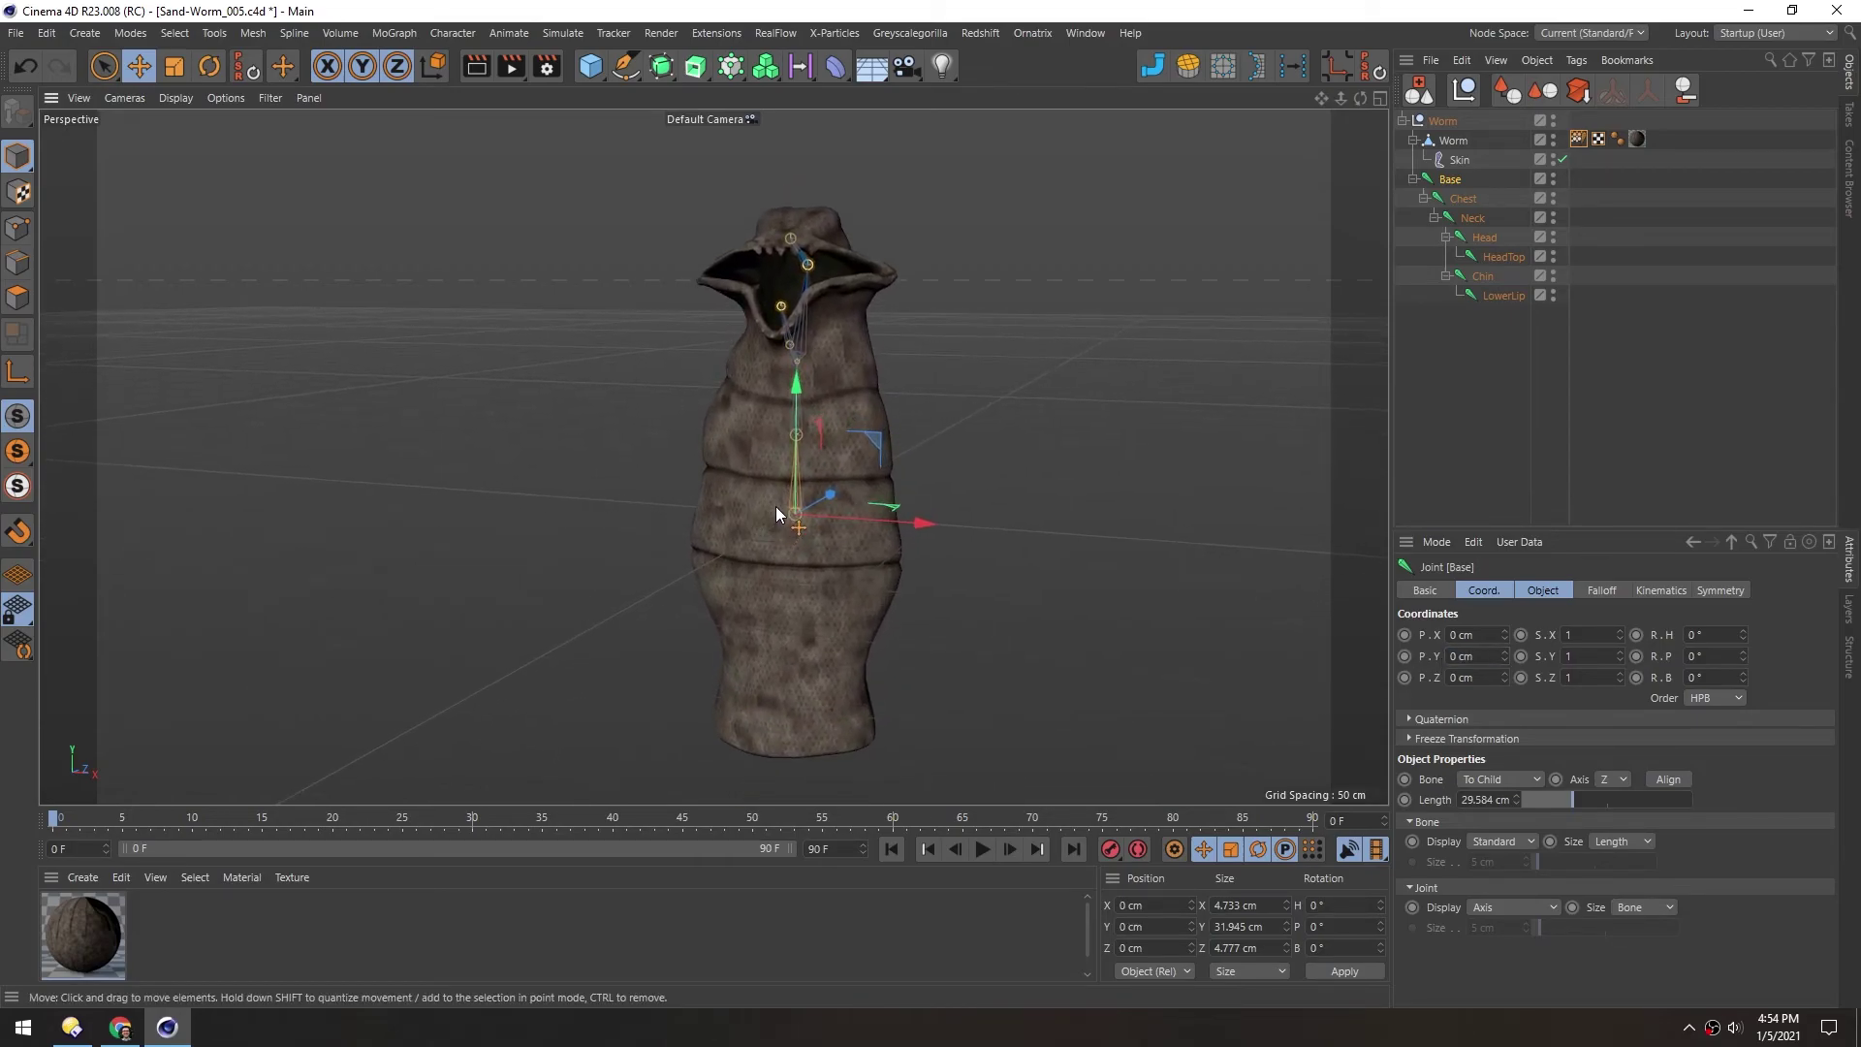
left_click_drag(773, 524, 756, 545, "alt")
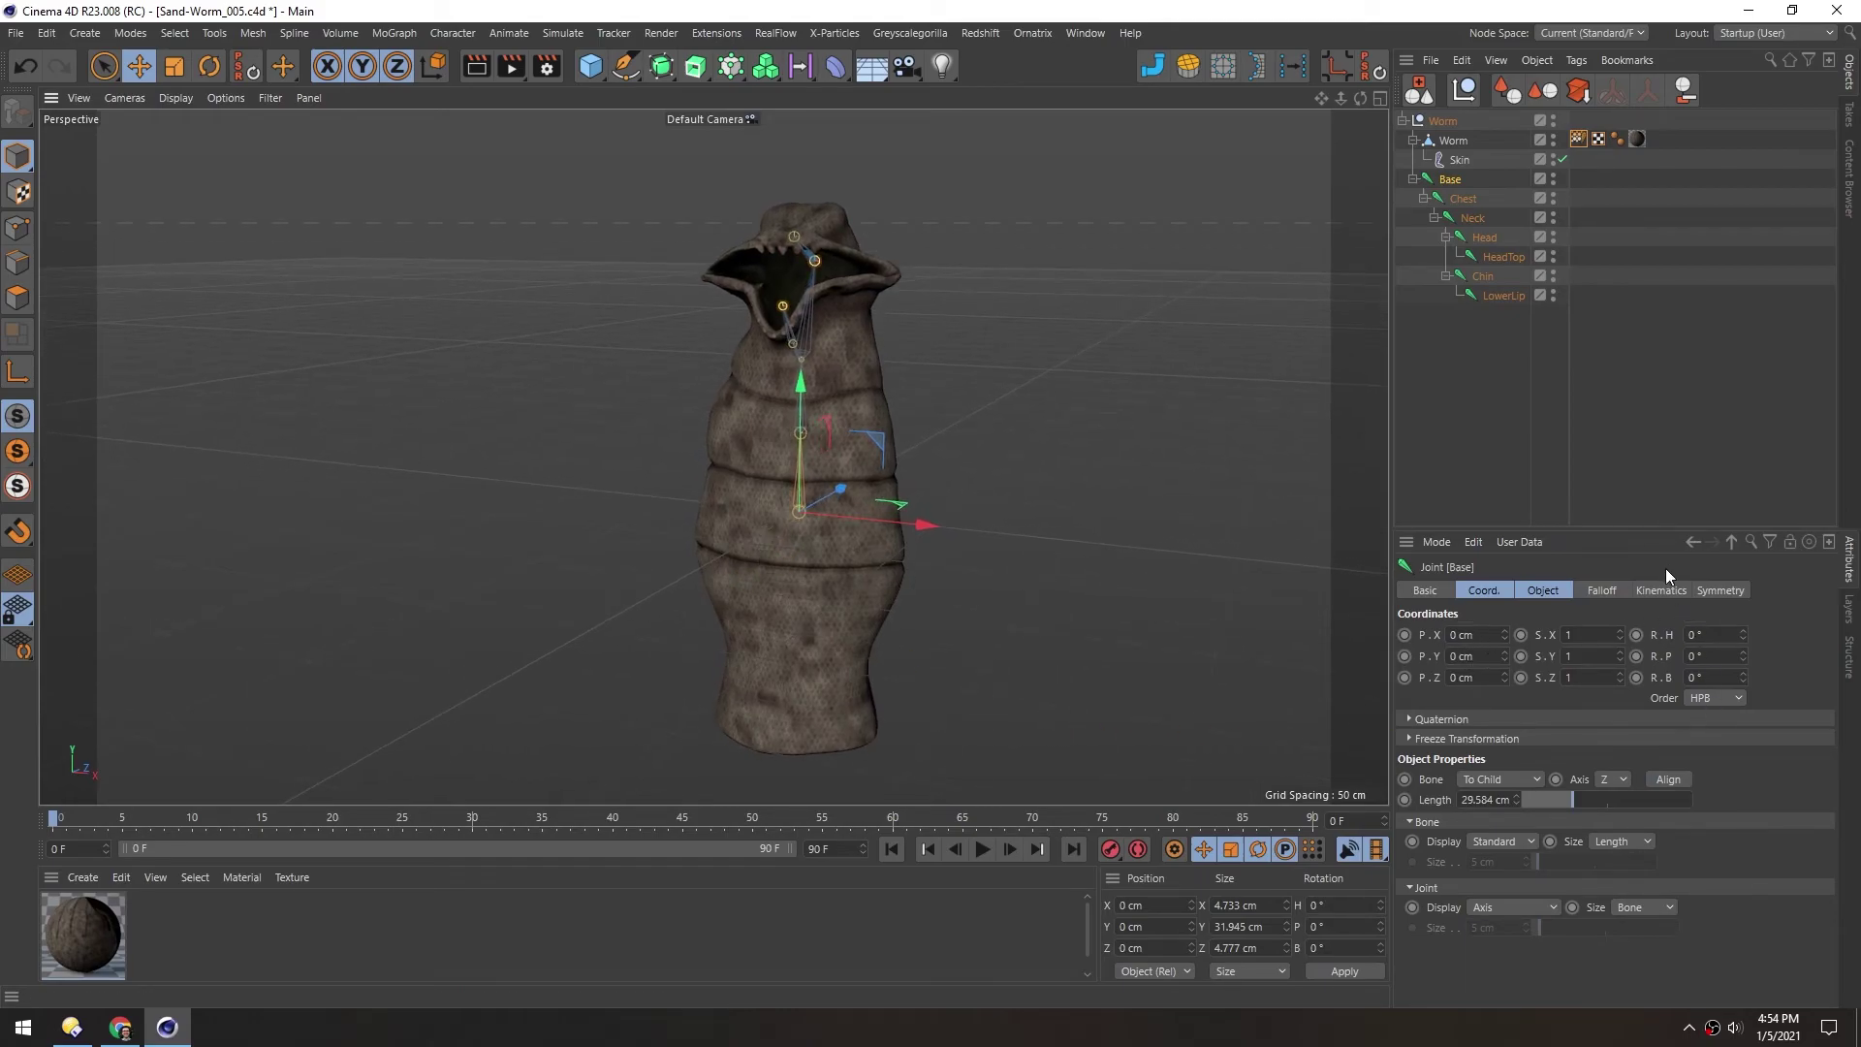
Check the rotation coordinates of the Head, HeadTop and Chin joints, and deselect everything
left_click(1475, 236)
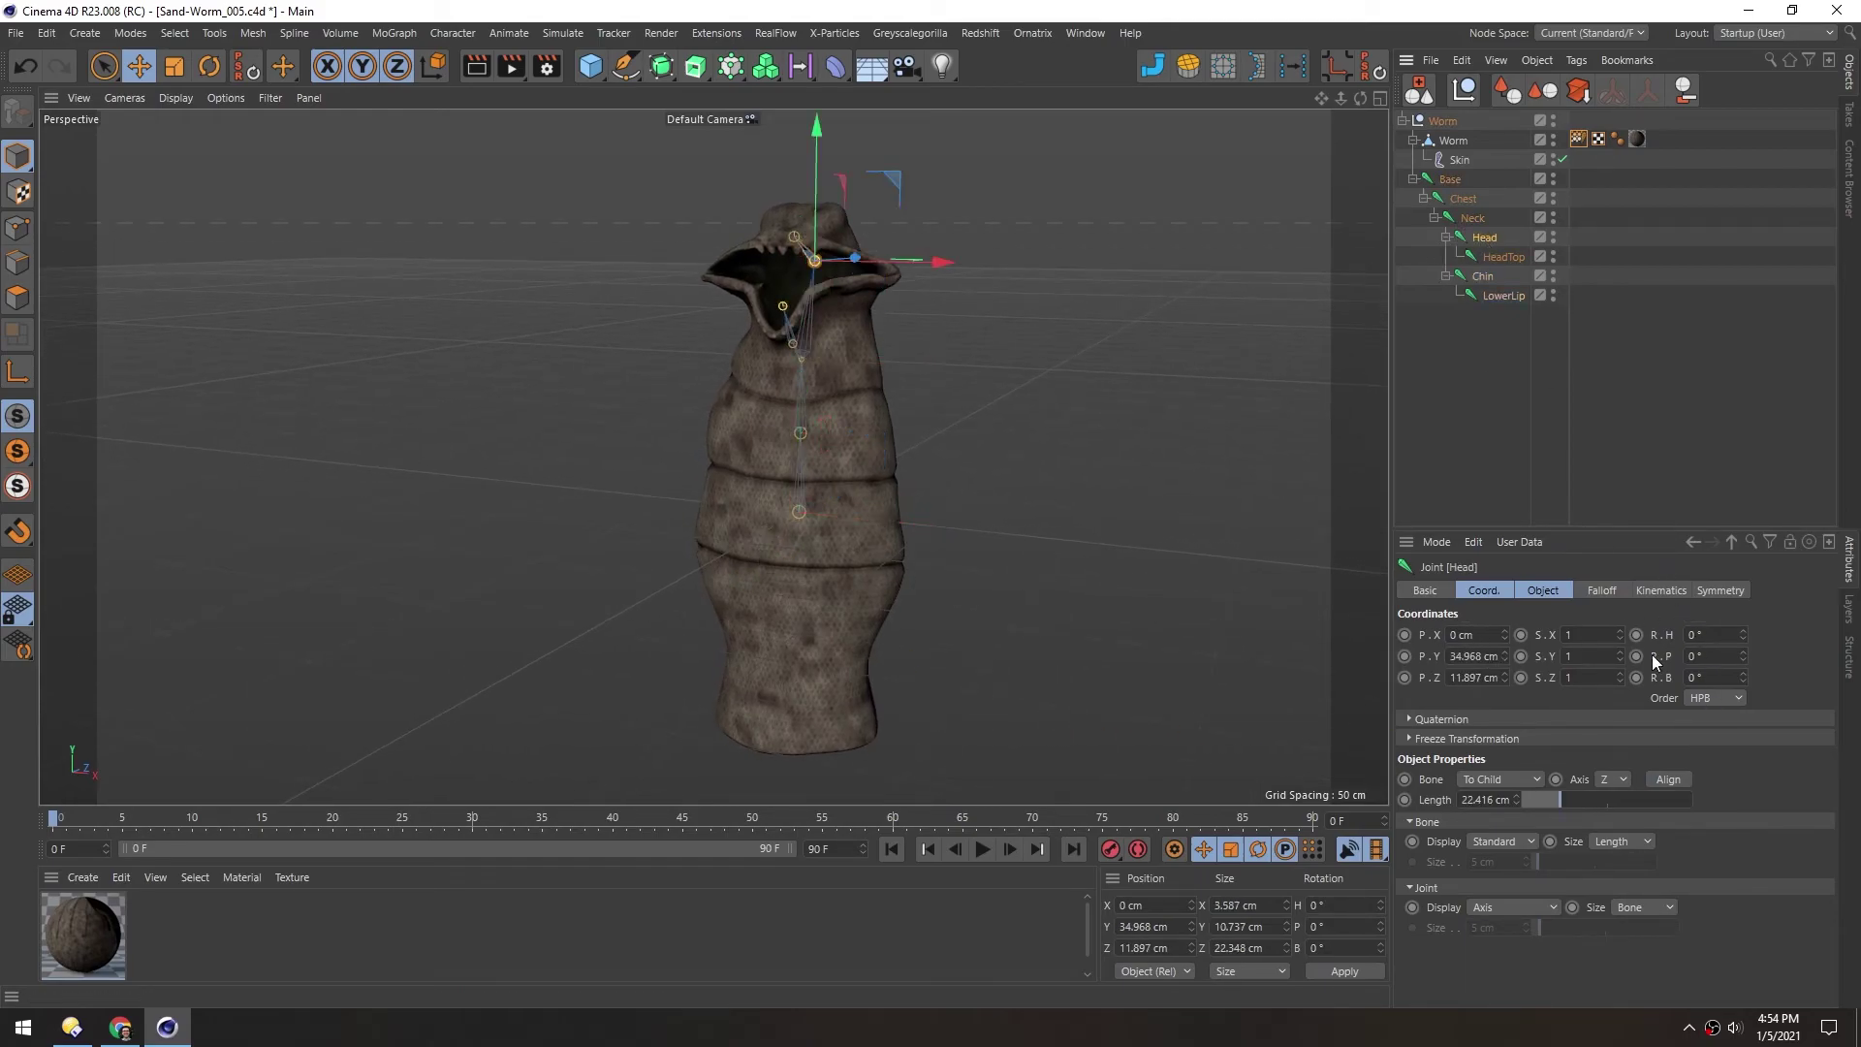
left_click(1508, 255)
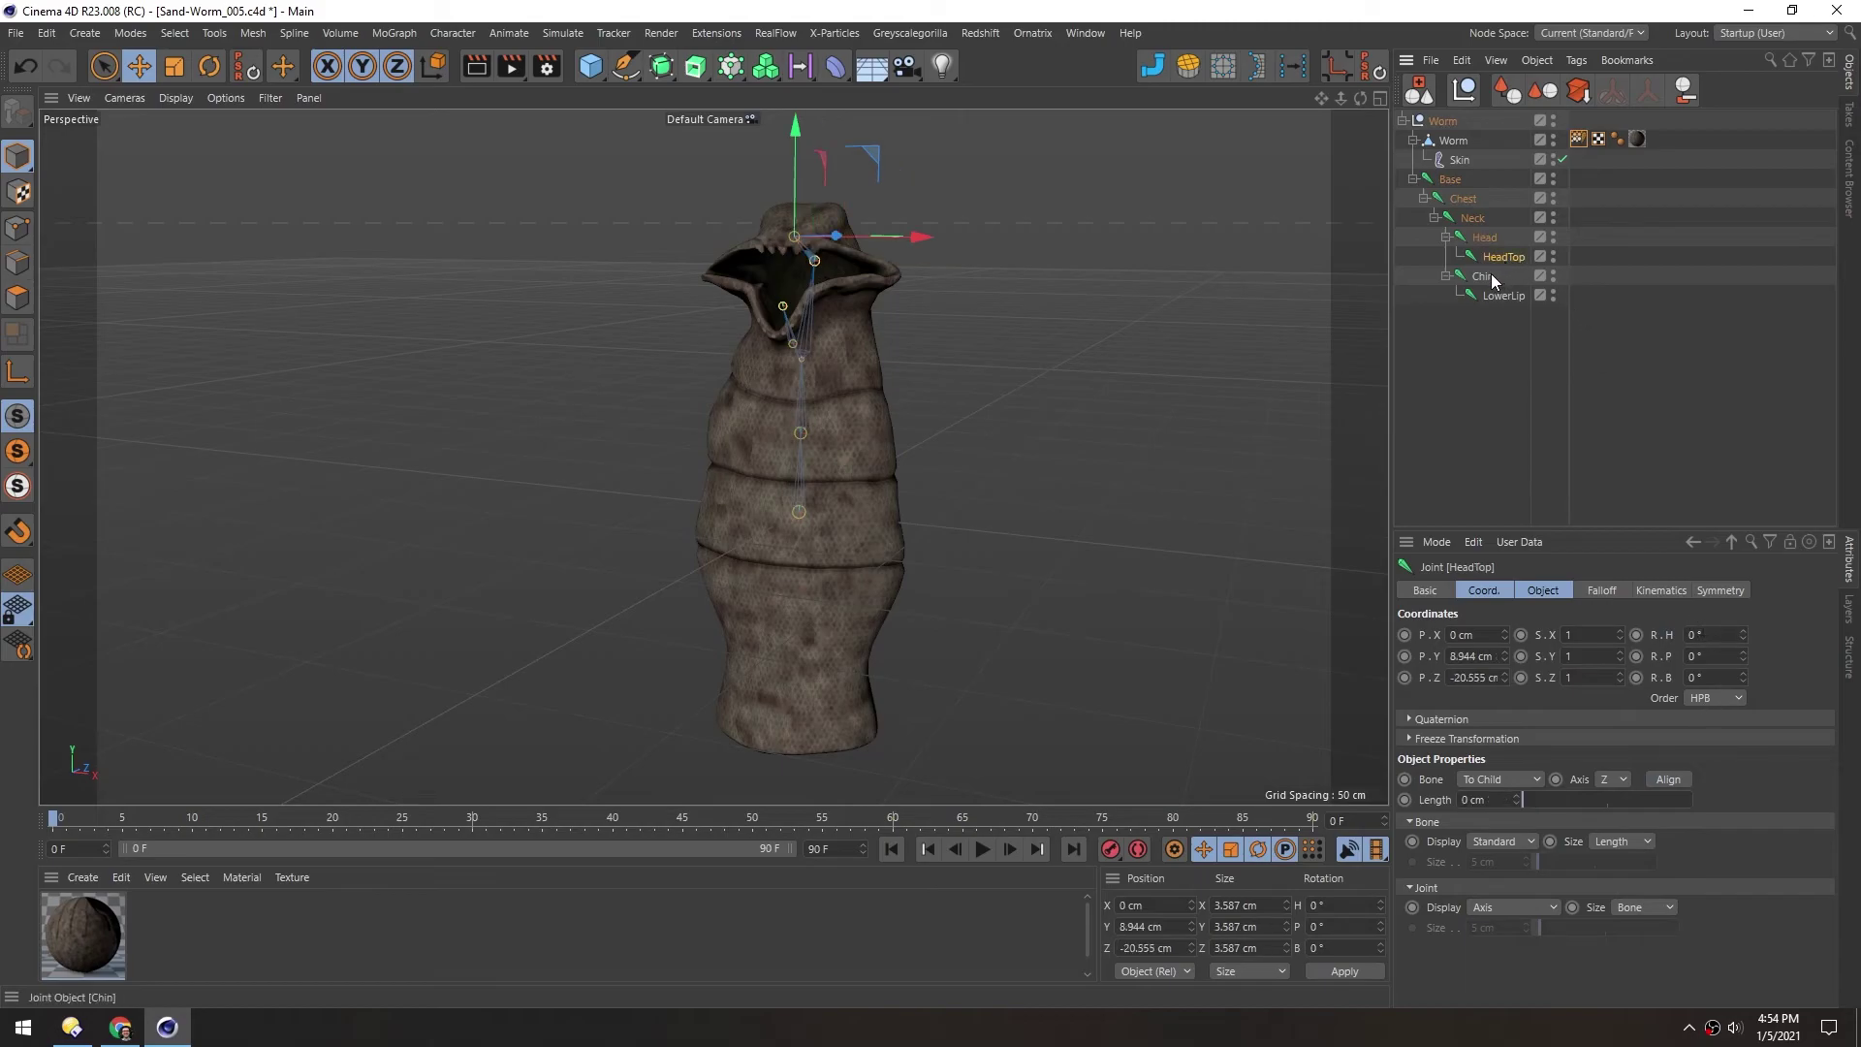
left_click(1485, 276)
scroll(783, 421, "up", 3)
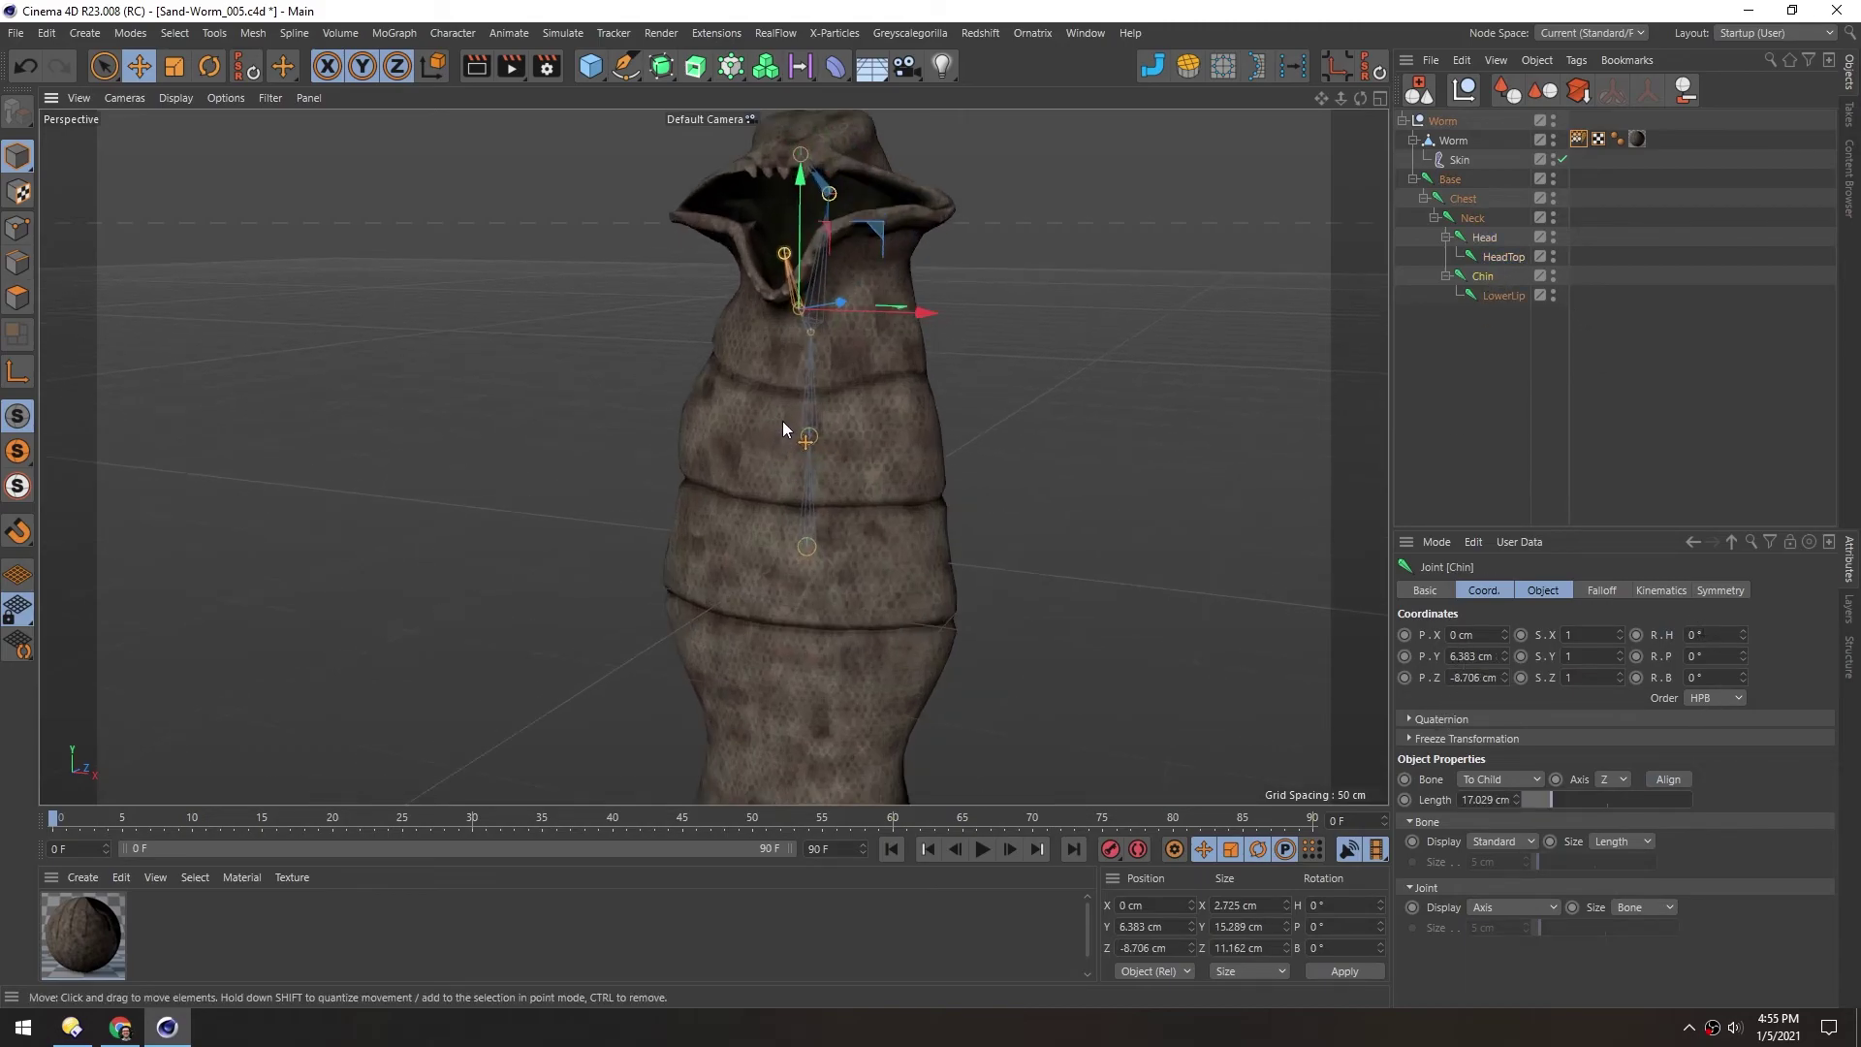
left_click_drag(782, 420, 819, 496, "alt")
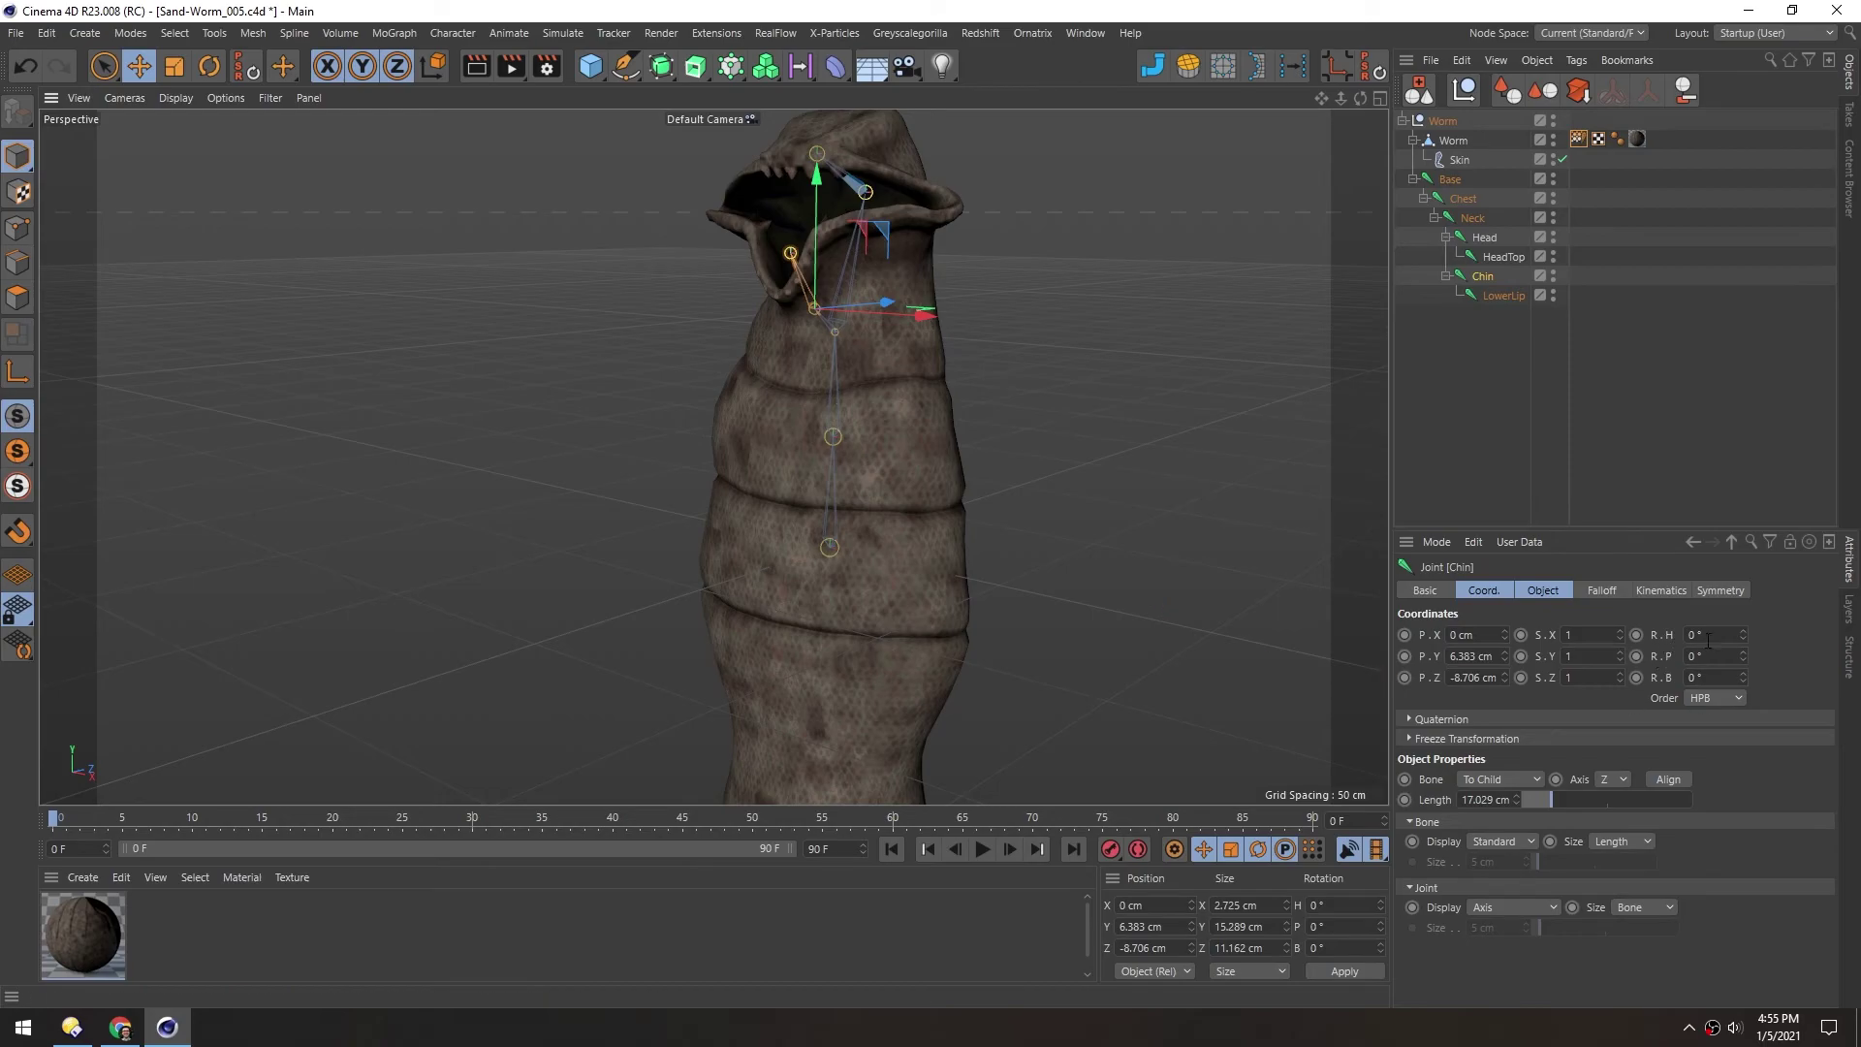
left_click(1476, 329)
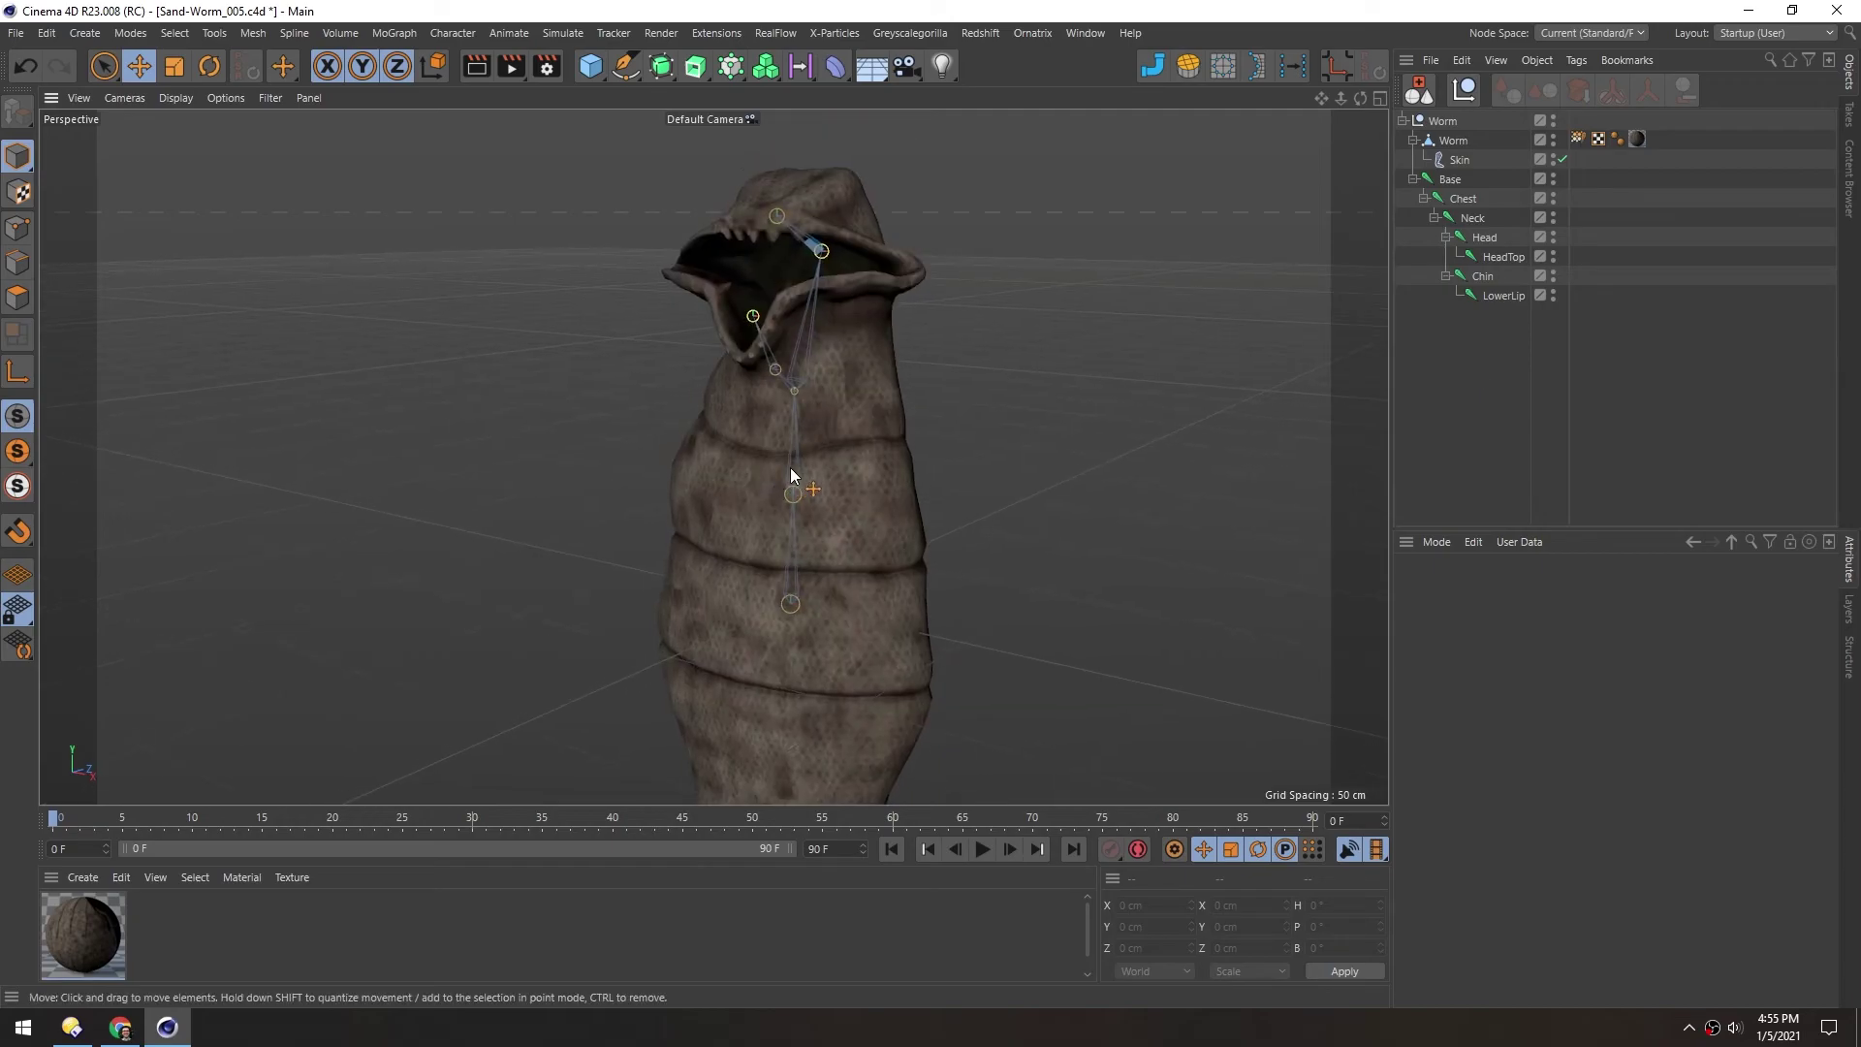
Set up an FBX export of the Worm null with its hierarchy, accepting the selection-only settings in Version 7.3 (2013) format
left_click(1437, 121)
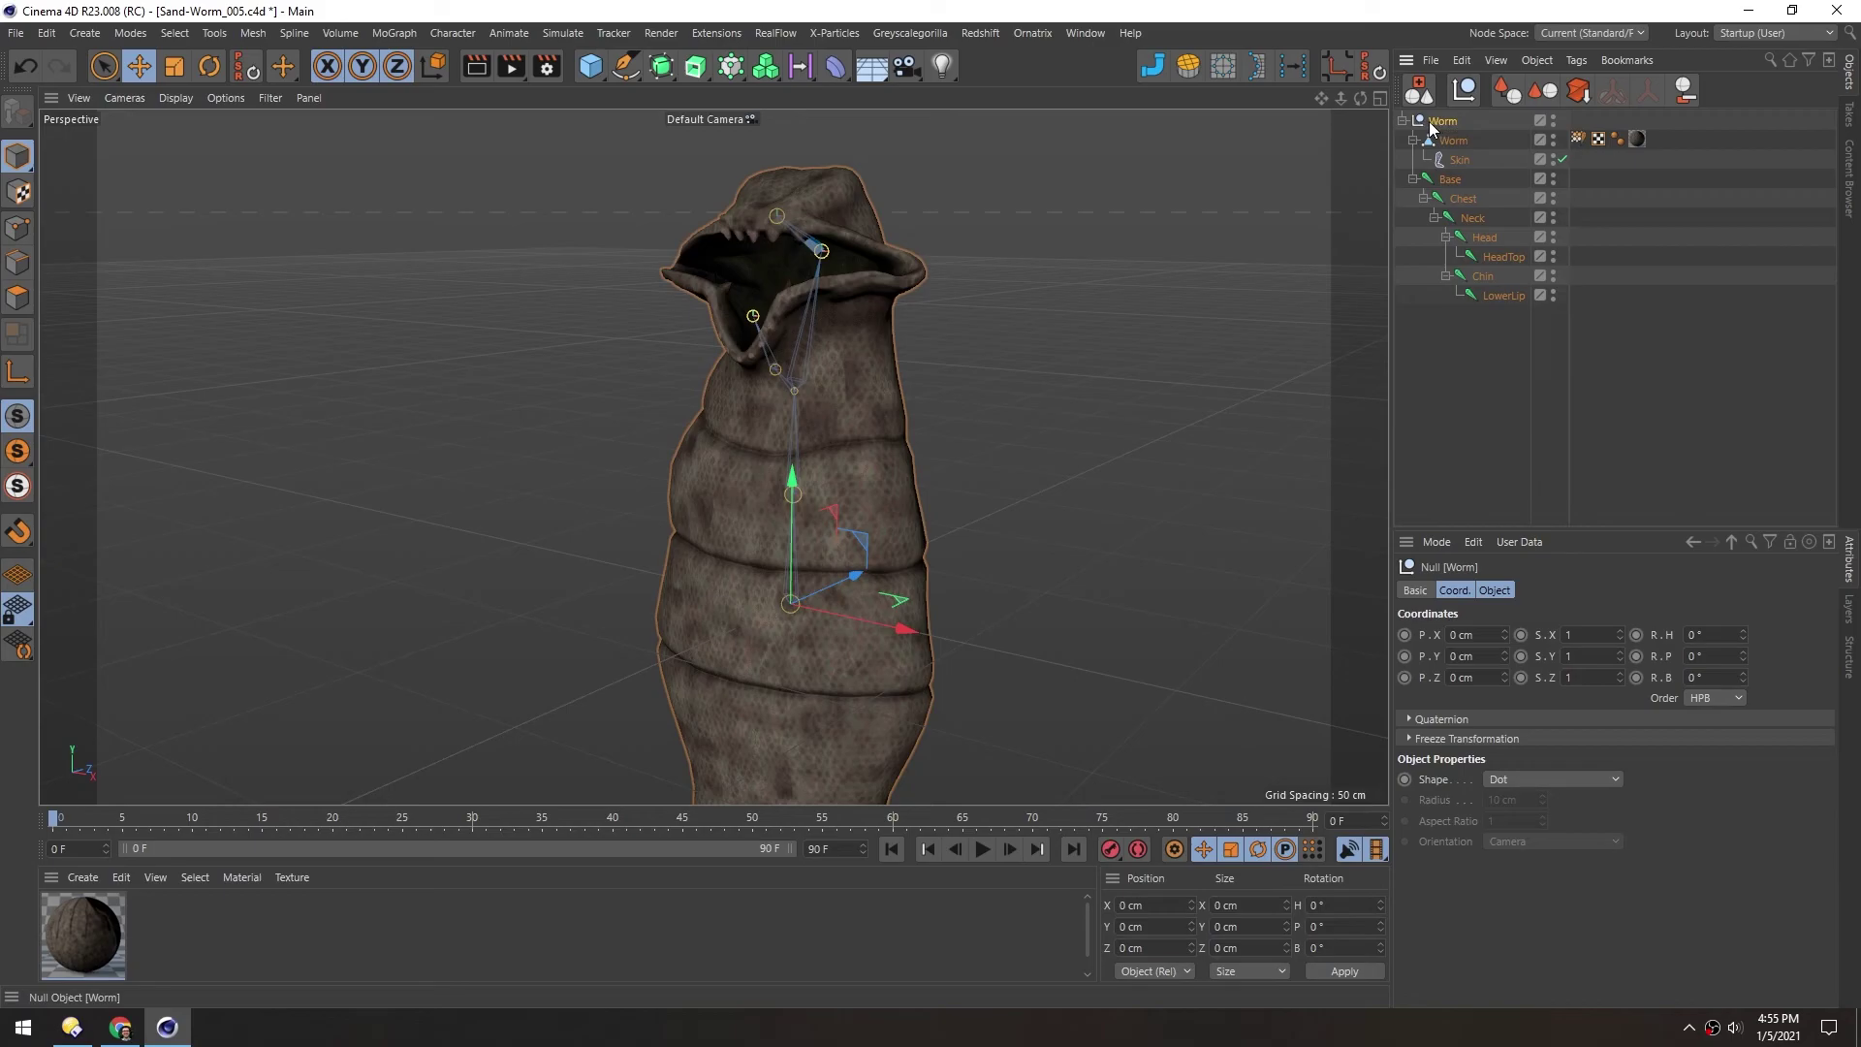
left_click(1431, 60)
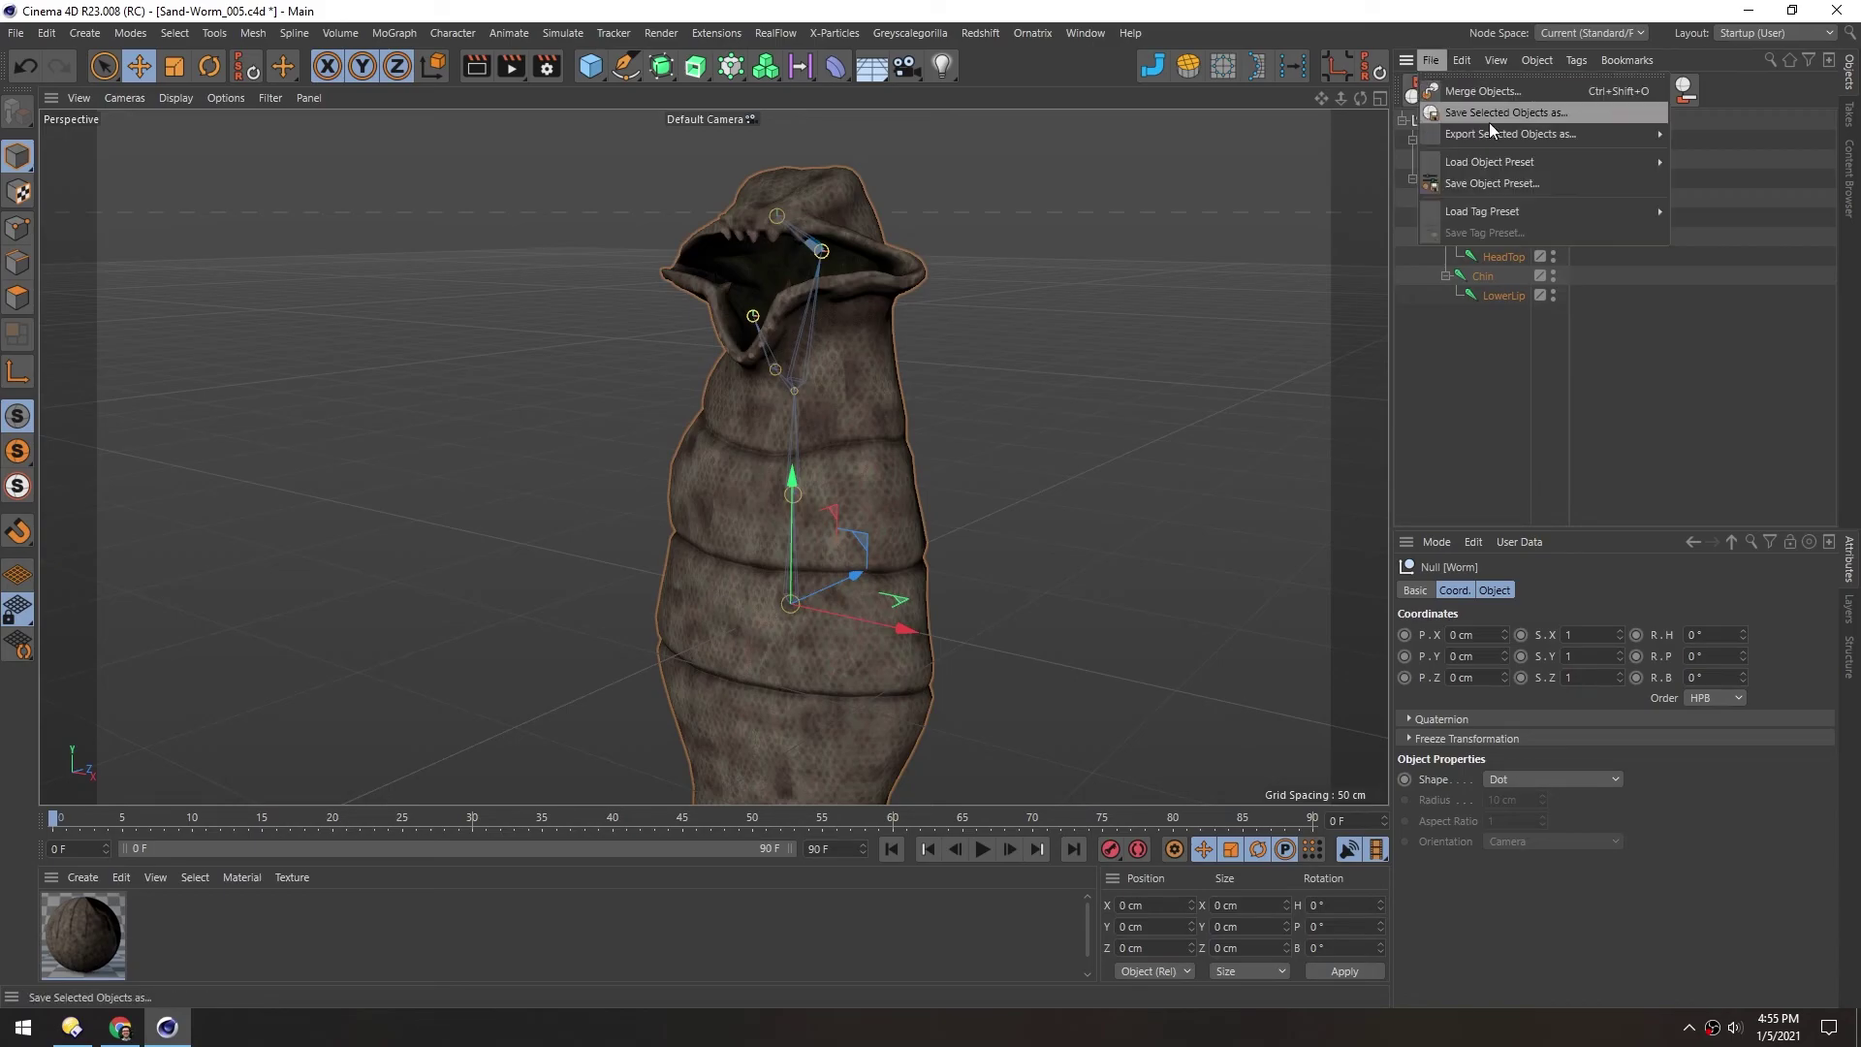
mouse_move(1574, 136)
left_click(1720, 304)
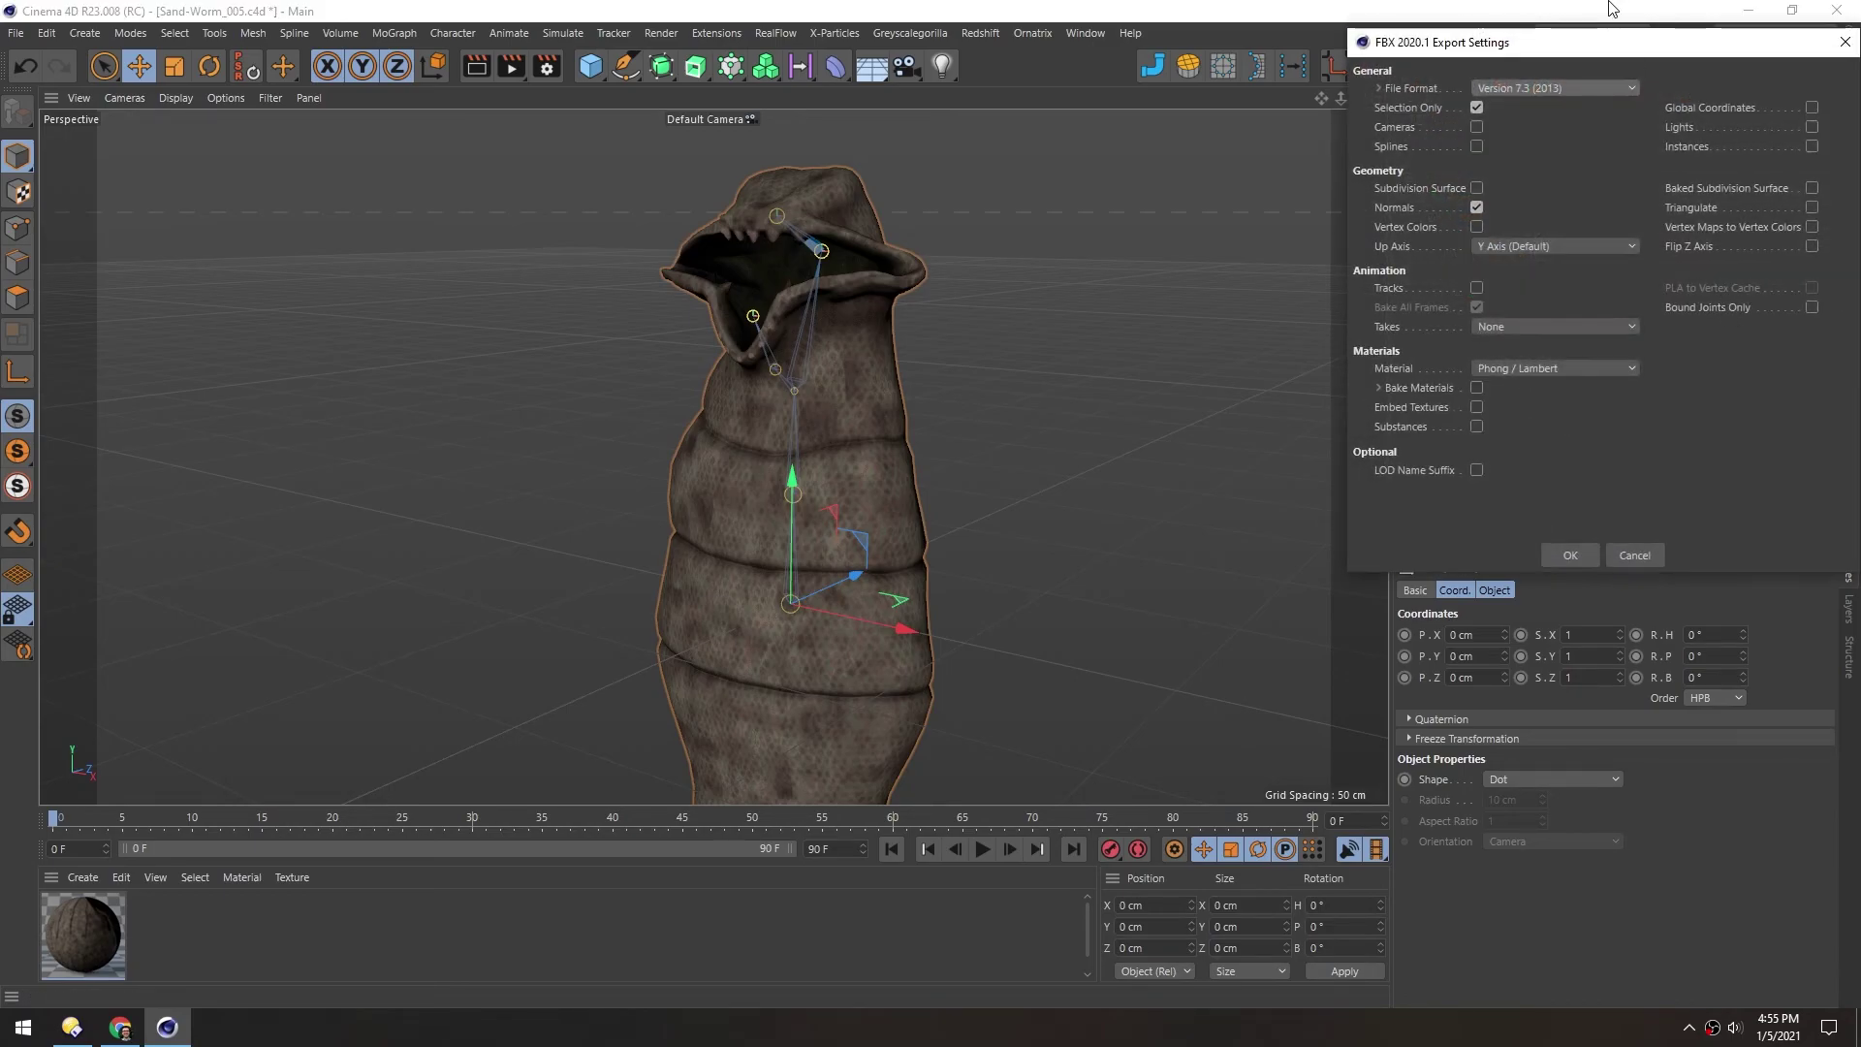
left_click_drag(1611, 33, 1289, 201)
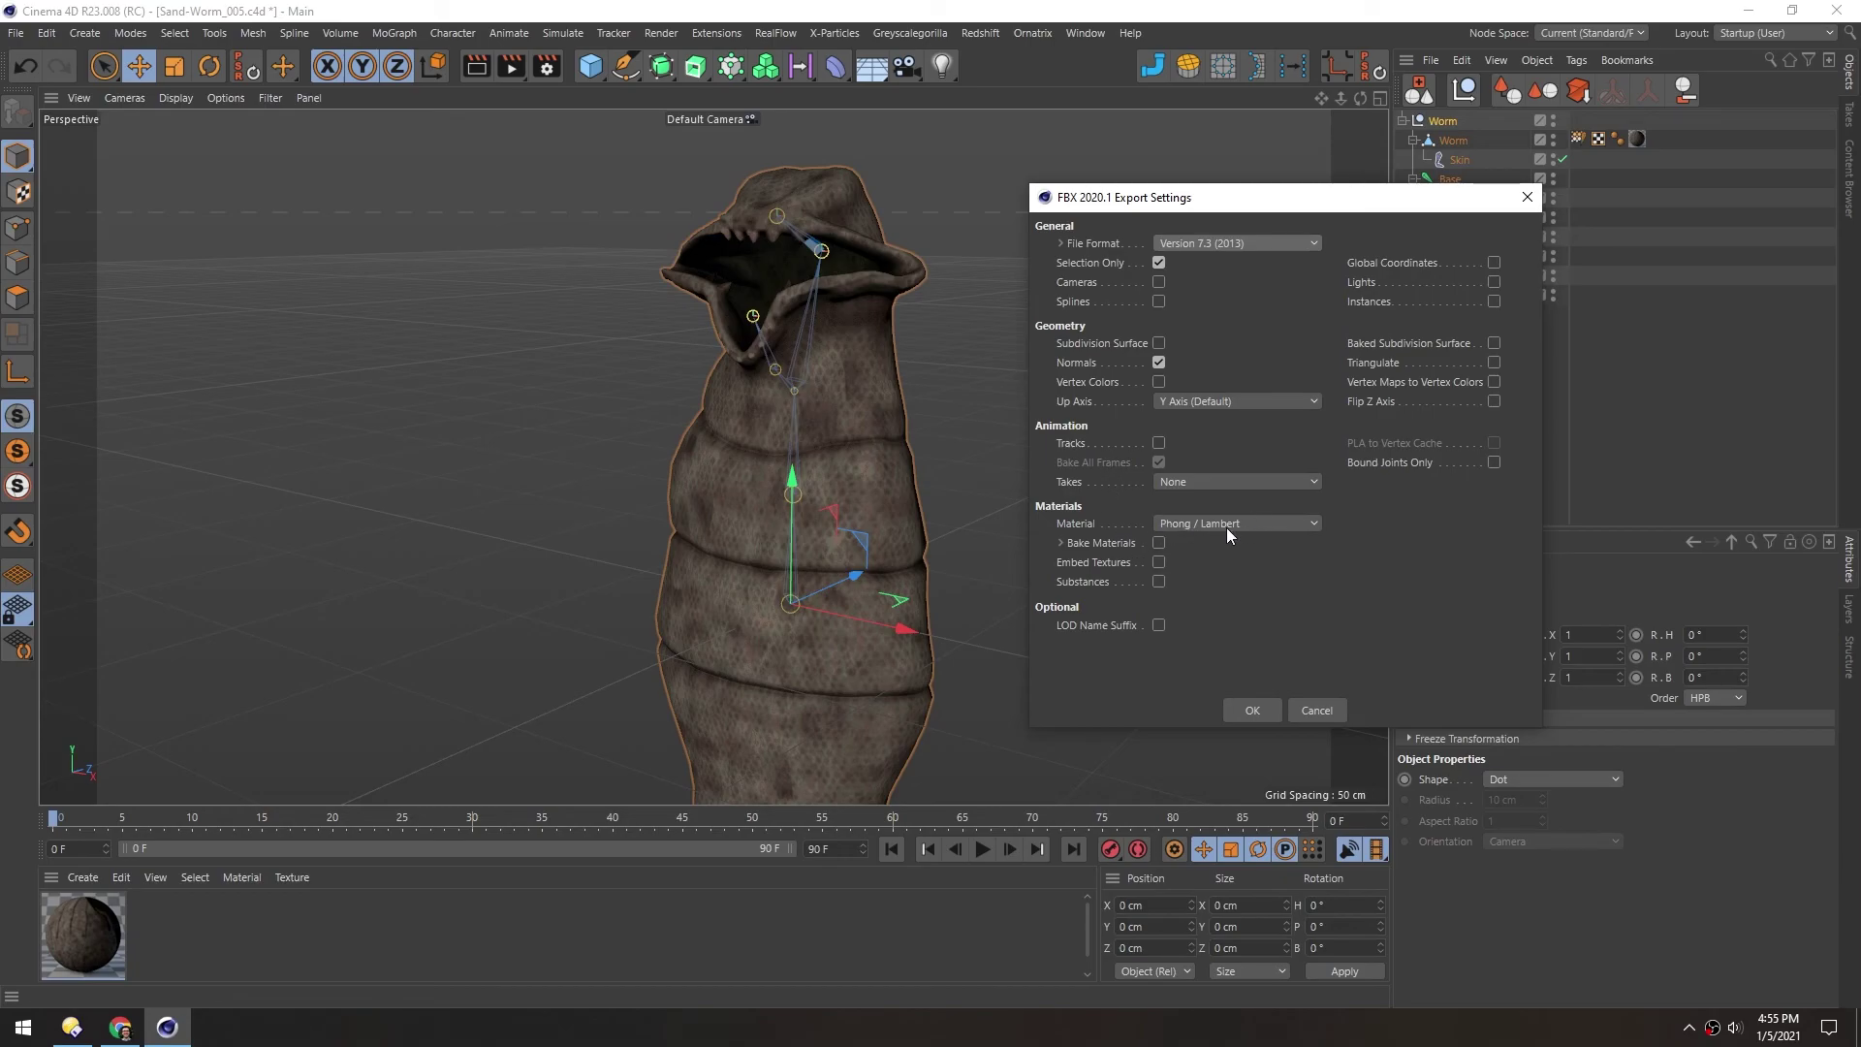
left_click(1252, 711)
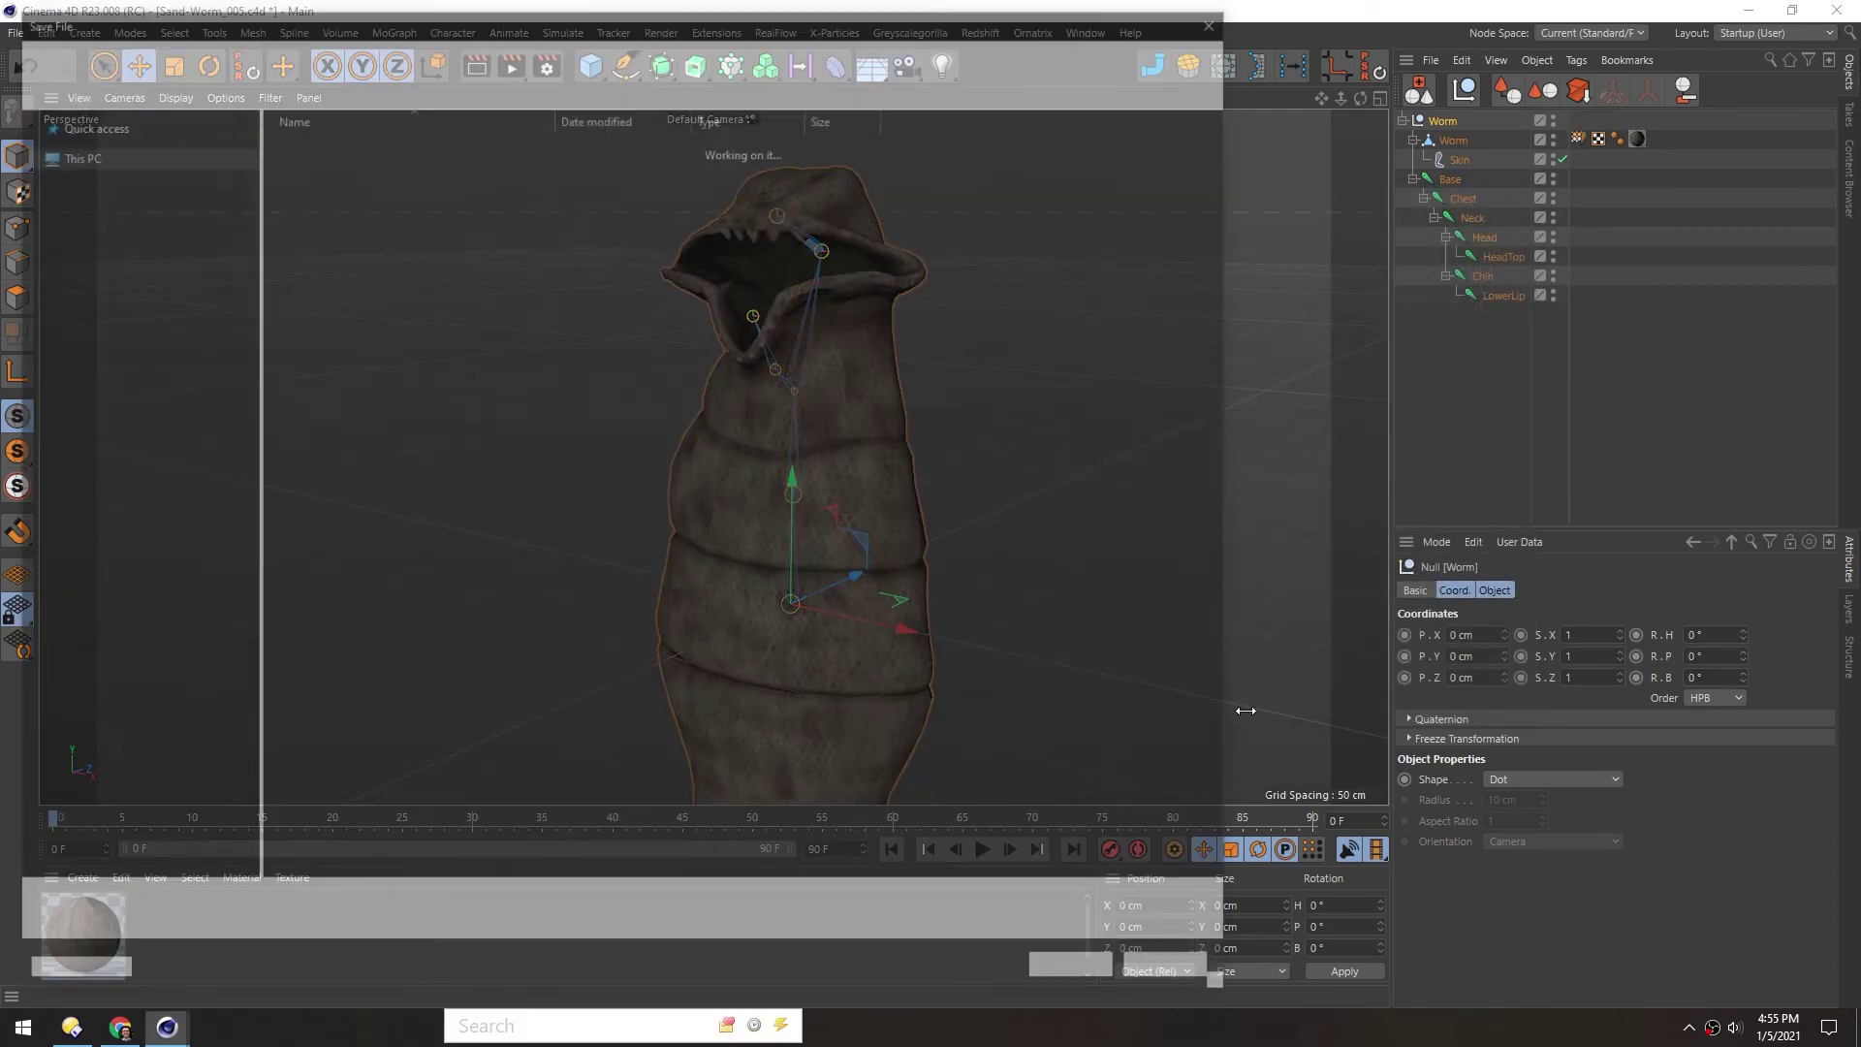
Save the FBX export as Worm-Low_003_Rigg.fbx in the Sand-Worm exports folder
left_click_drag(666, 23, 1004, 65)
double_click(622, 200)
left_click(678, 264)
left_click(553, 949)
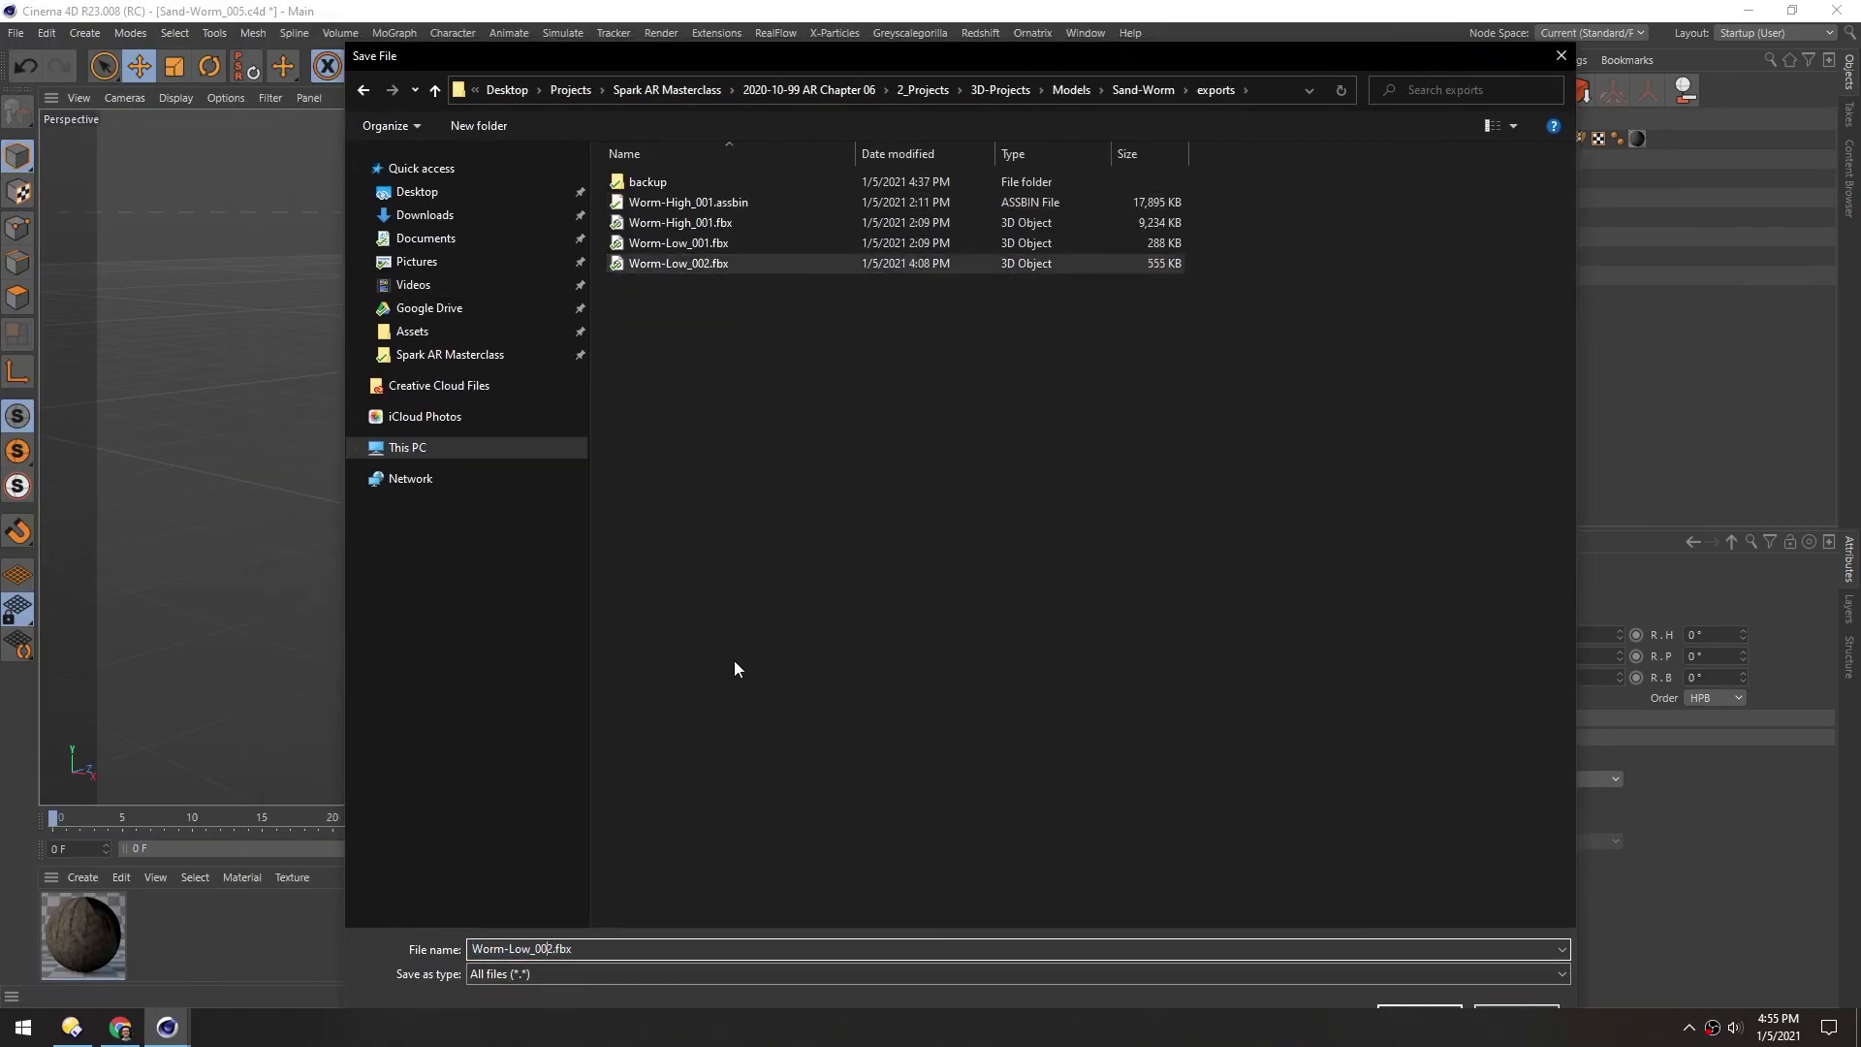
key("BackSpace")
type("3_Rigg")
key("Return")
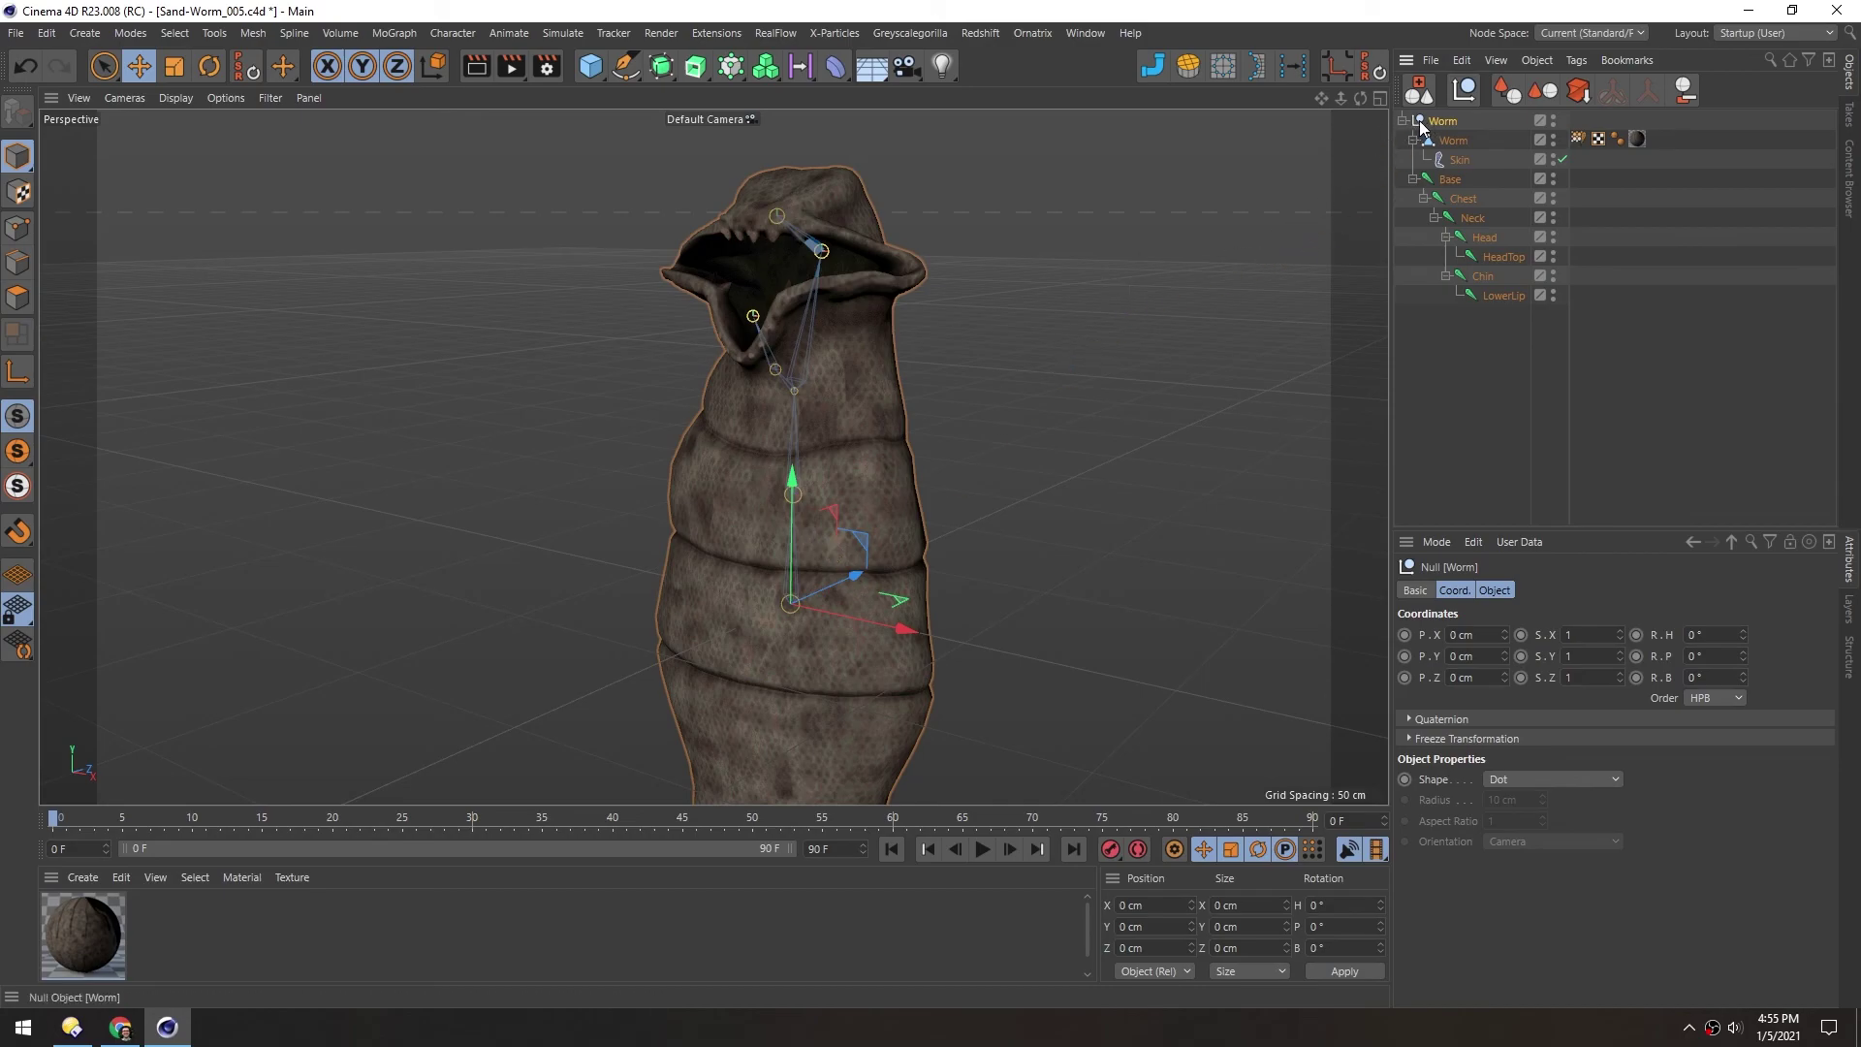
Start a glTF export of the selected Worm null and bring up its export settings
left_click(1432, 60)
mouse_move(1596, 132)
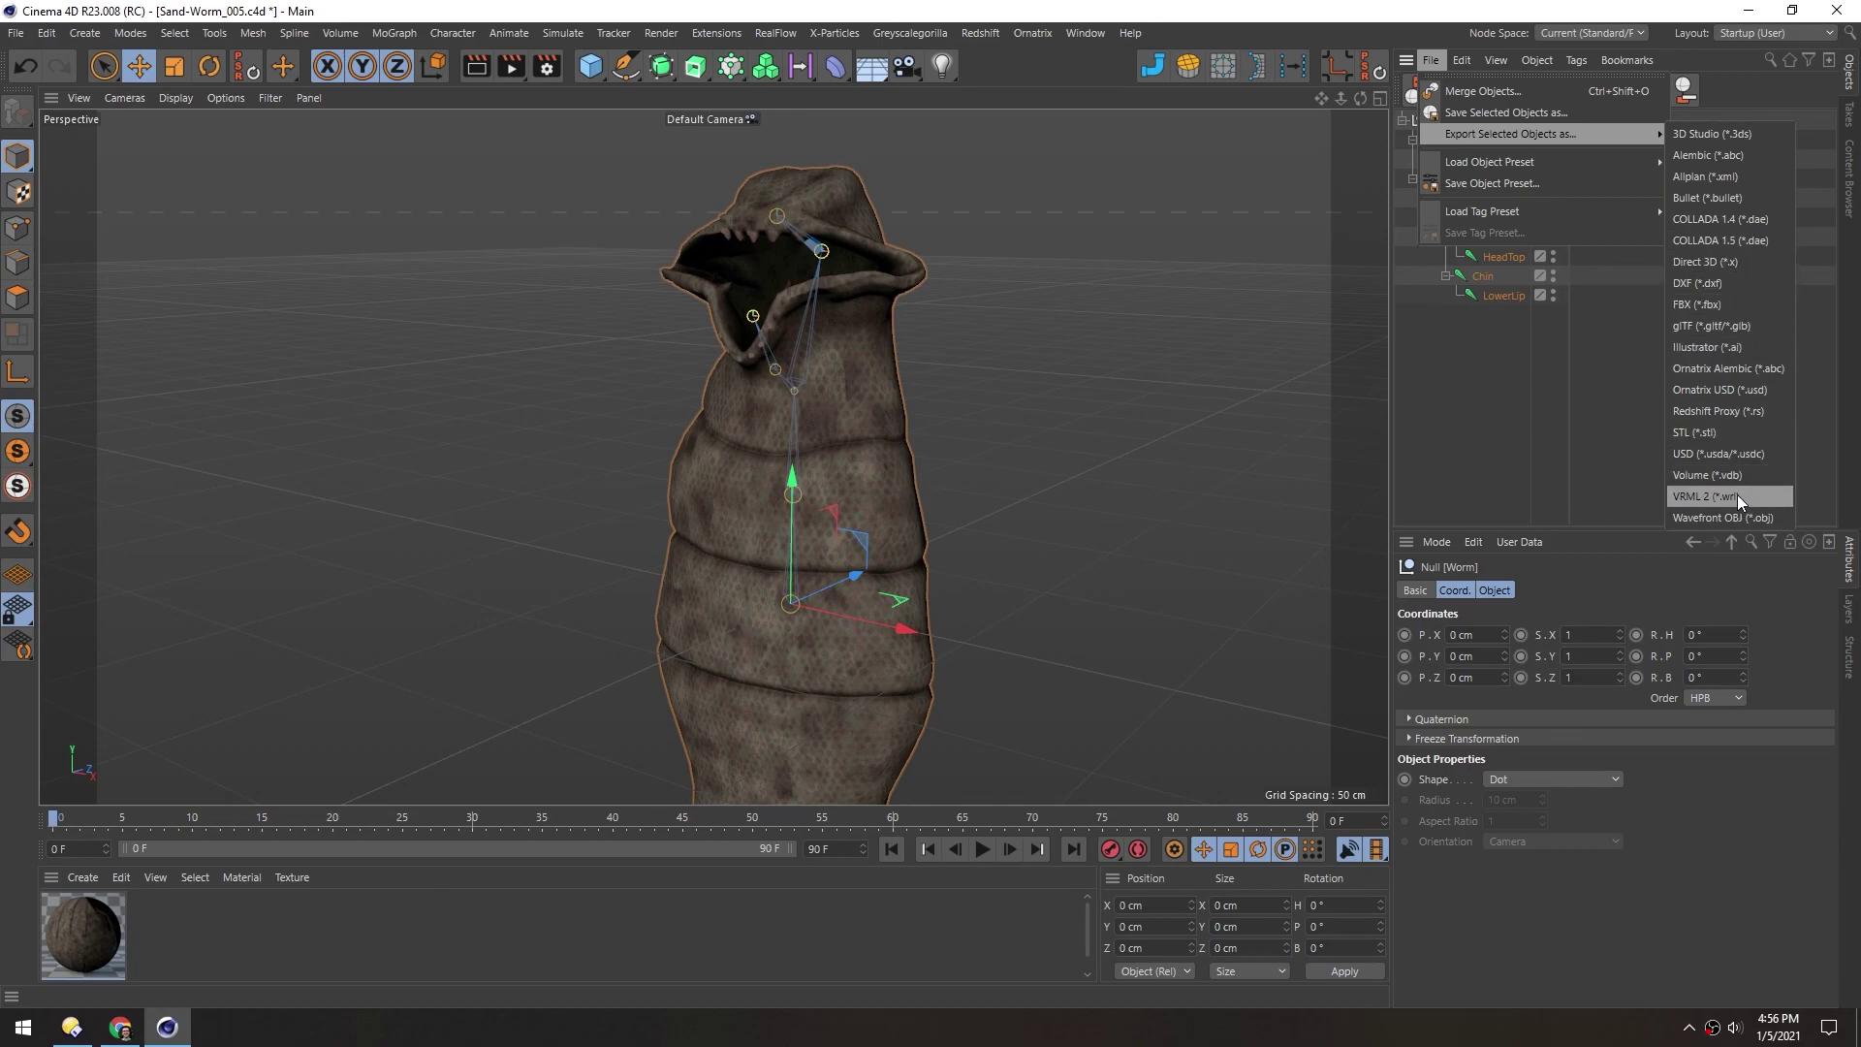
left_click(1720, 330)
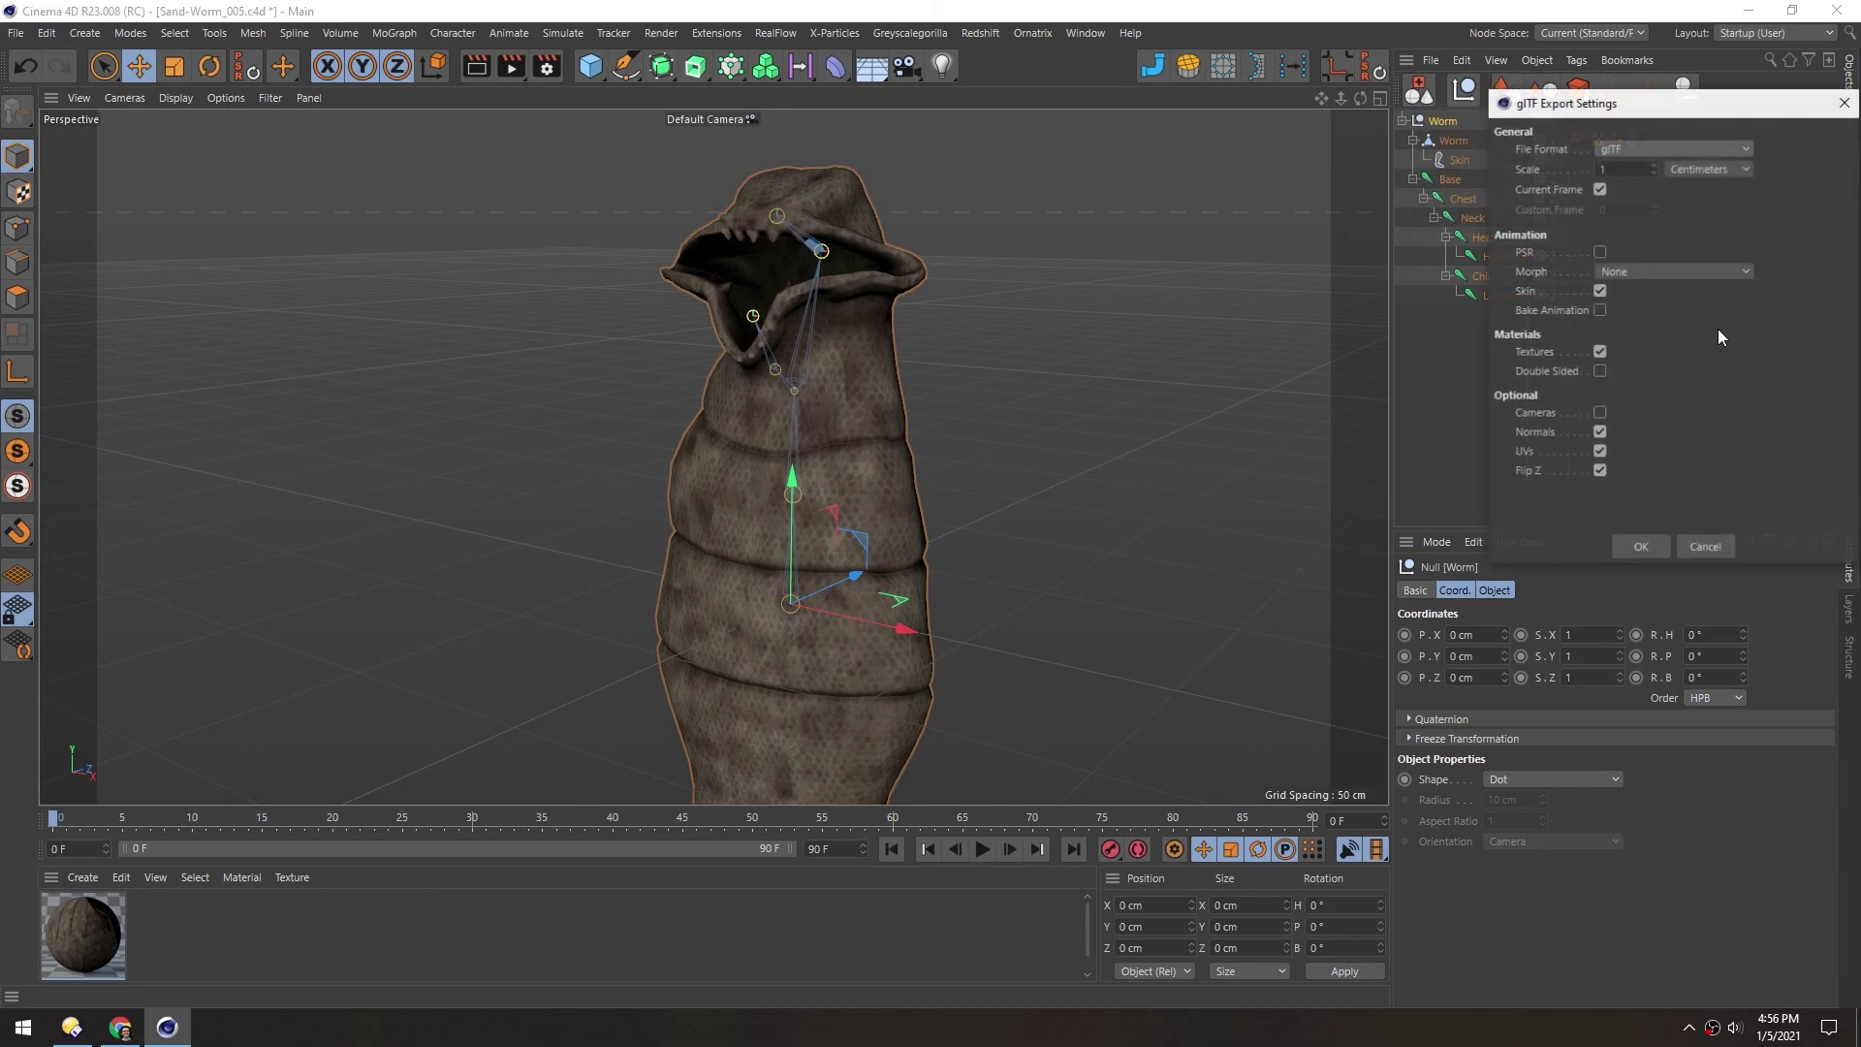
left_click_drag(1531, 95, 1042, 215)
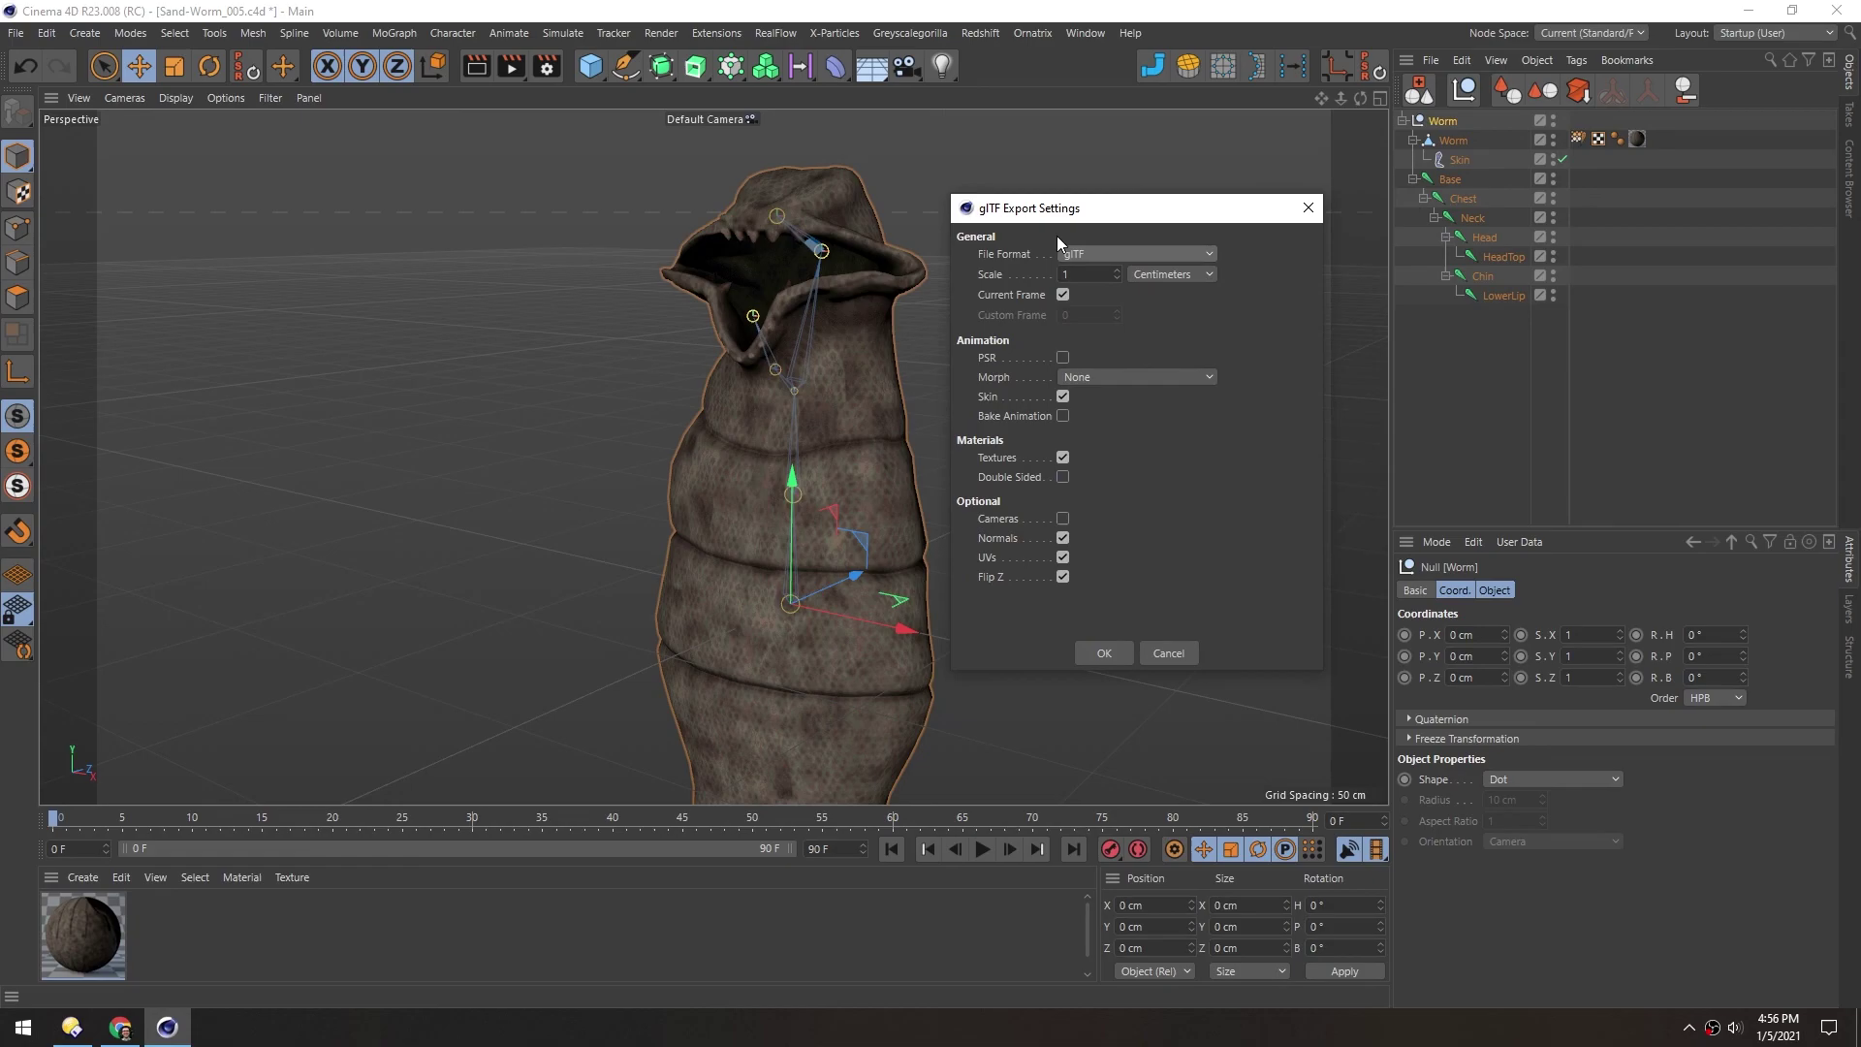